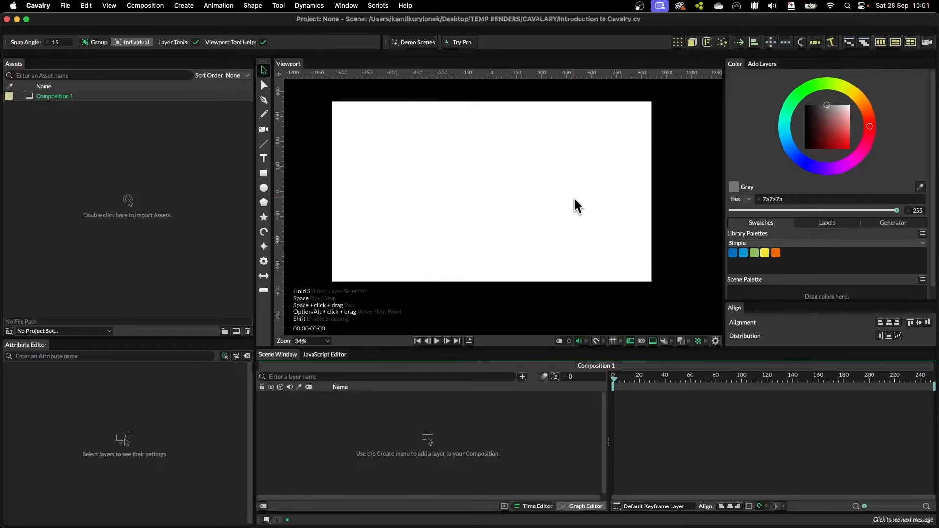
scroll(412, 215, "left", 3)
scroll(459, 212, "right", 4)
scroll(463, 203, "up", 2)
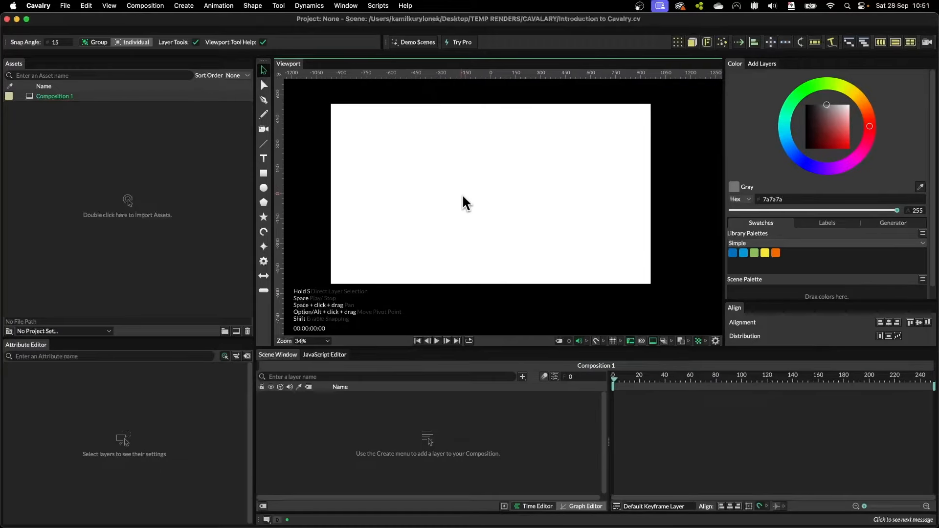
left_click(385, 420)
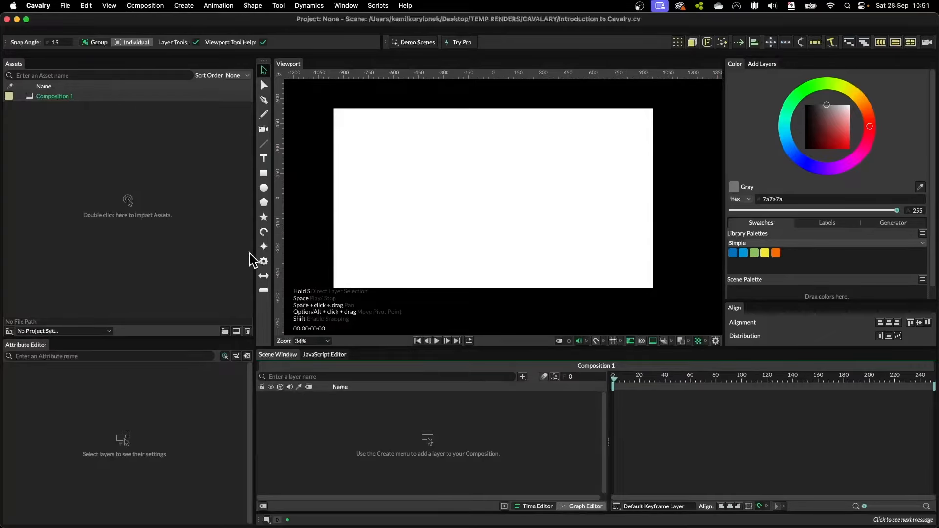
Step: Reset the interface to the default workspace and choose the red colour aa2020
left_click(346, 5)
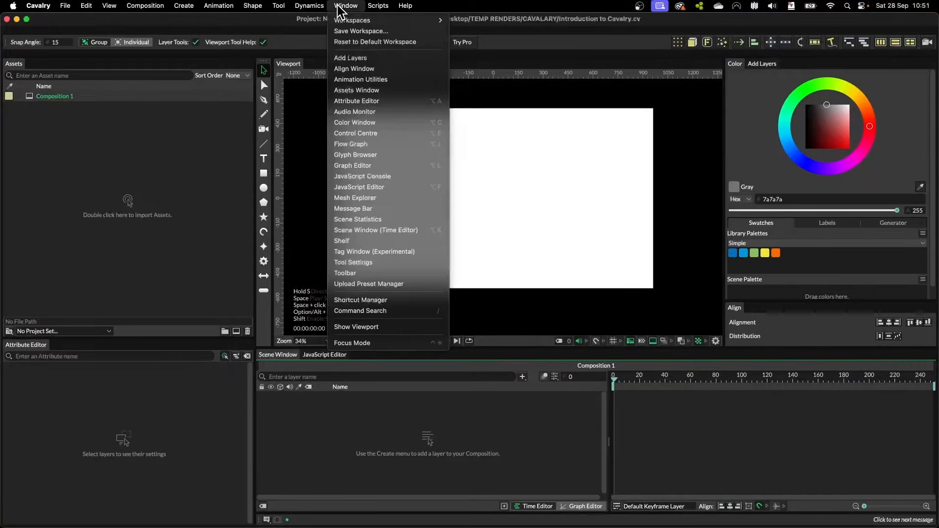
left_click(383, 43)
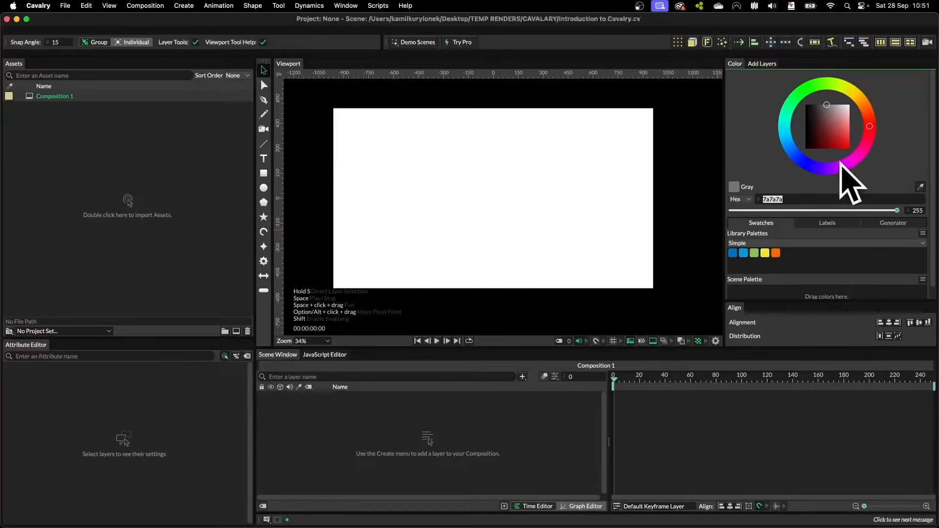
left_click(835, 141)
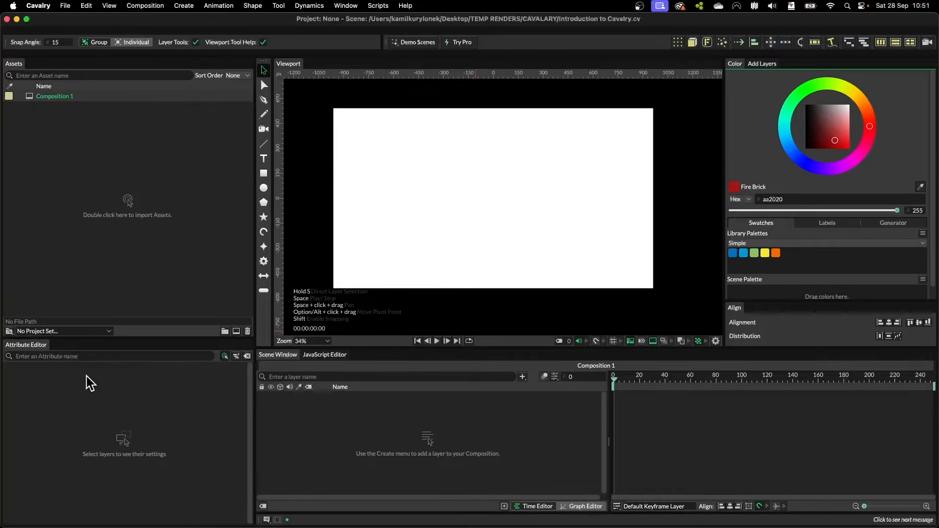
Step: Dock the Attribute Editor, Color and Align windows together with Assets, closing Add Layers and placing the Attribute Editor last
left_click_drag(16, 350, 59, 64)
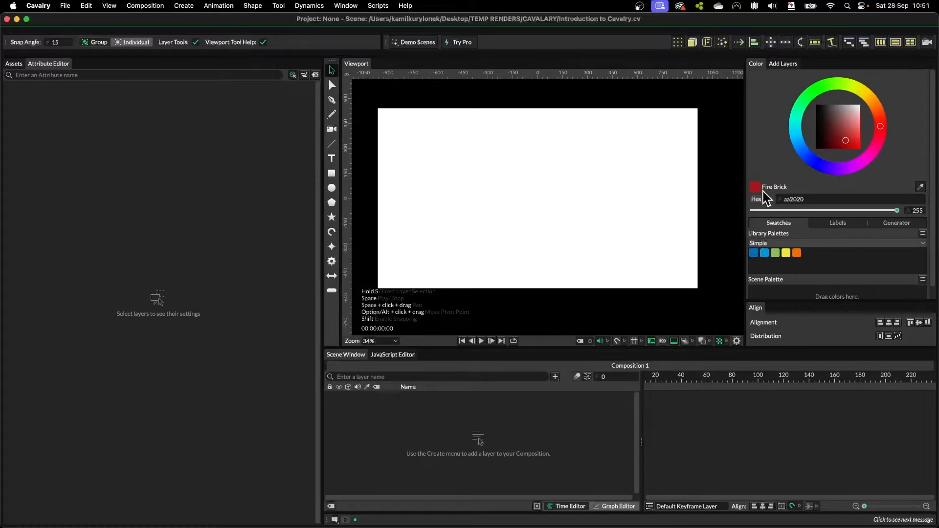
left_click_drag(758, 64, 98, 65)
right_click(766, 64)
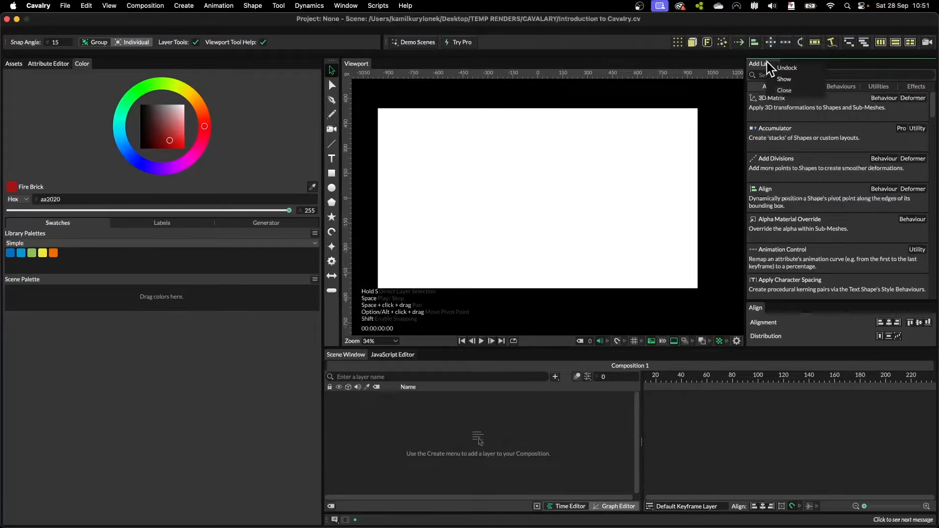
left_click(795, 92)
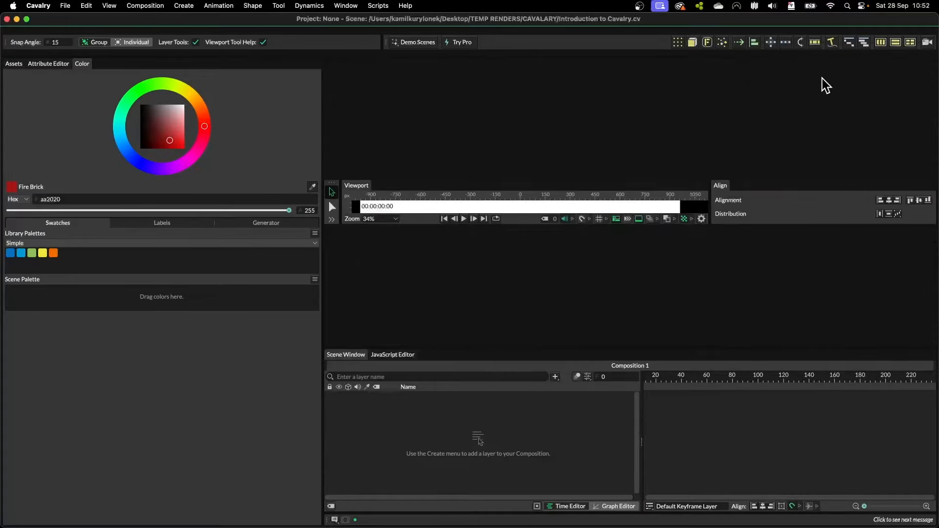
left_click_drag(722, 193, 105, 69)
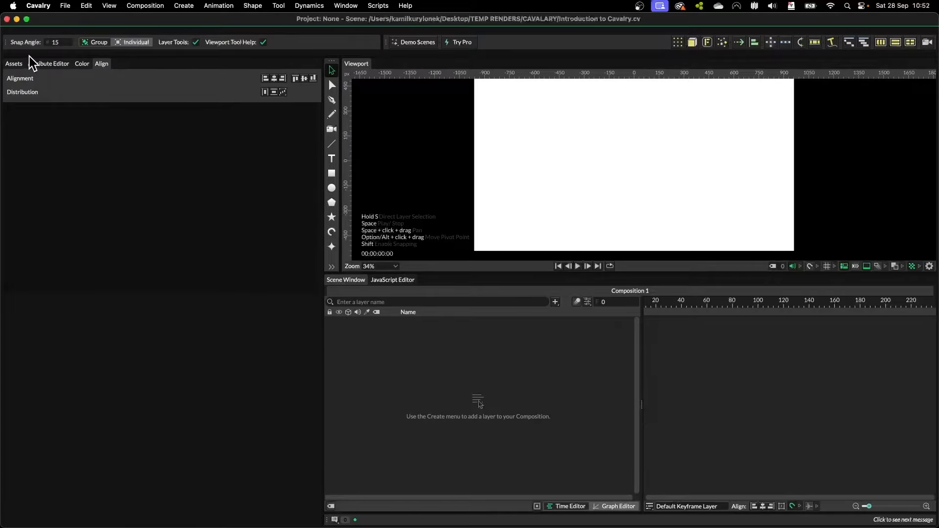
left_click_drag(33, 64, 120, 63)
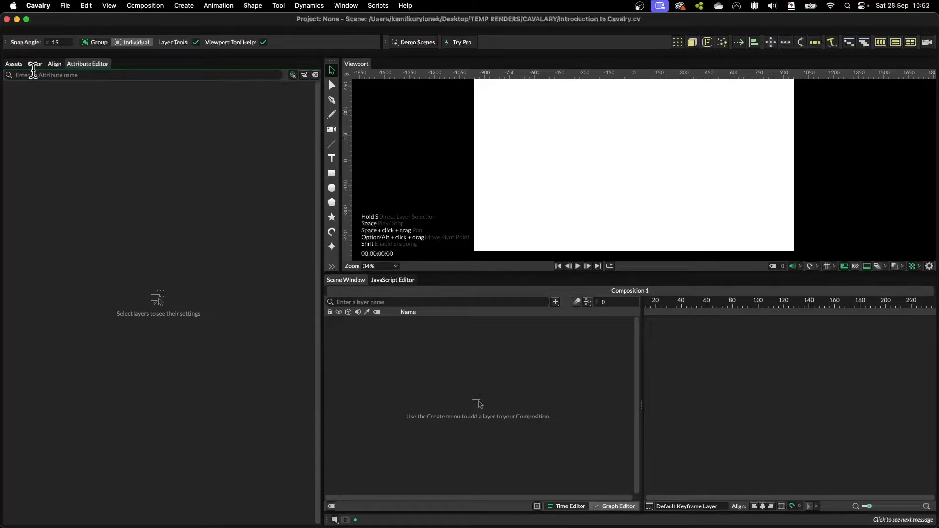
Step: Display the Assets window, then narrow the docked window group and make the viewport taller
left_click(14, 64)
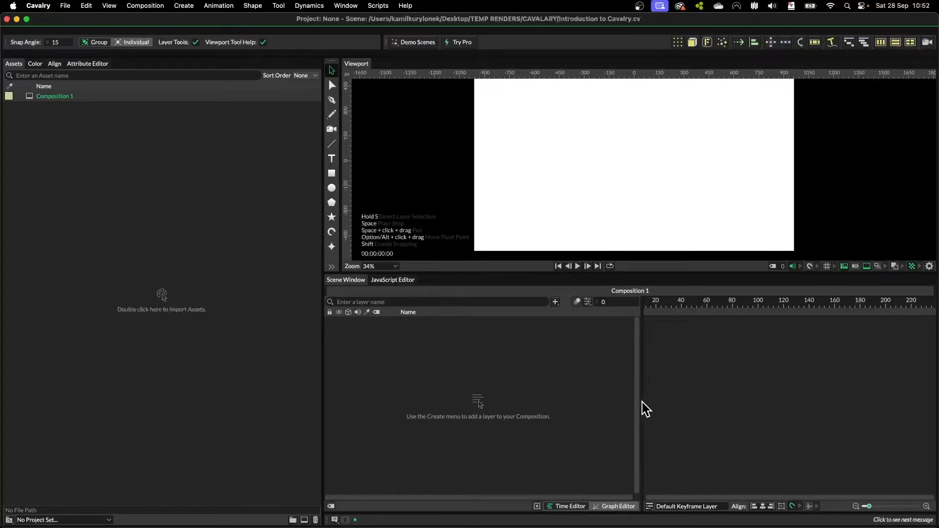
left_click(81, 65)
left_click(35, 64)
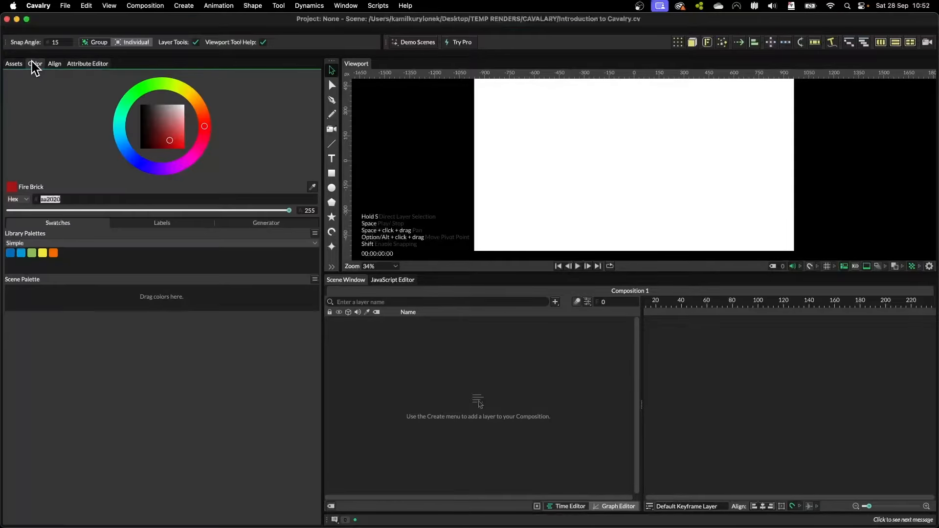
left_click(22, 64)
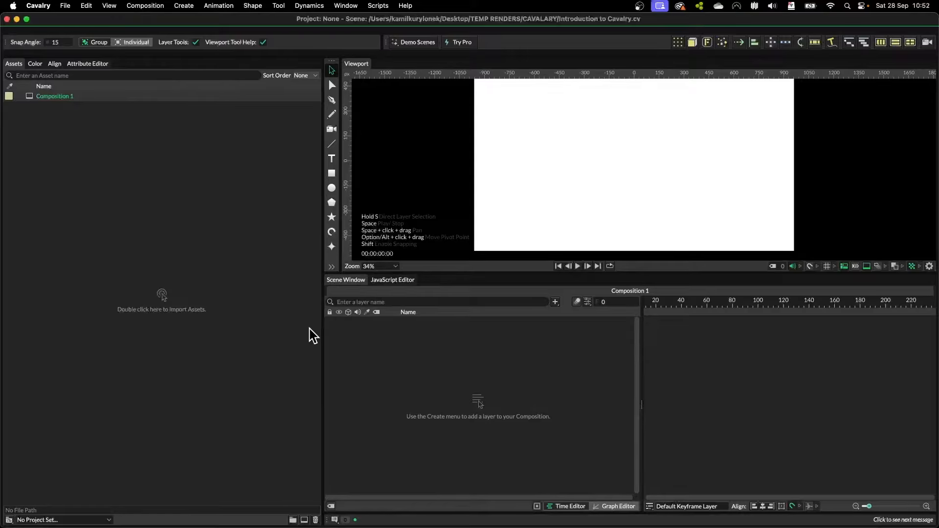
left_click(470, 413)
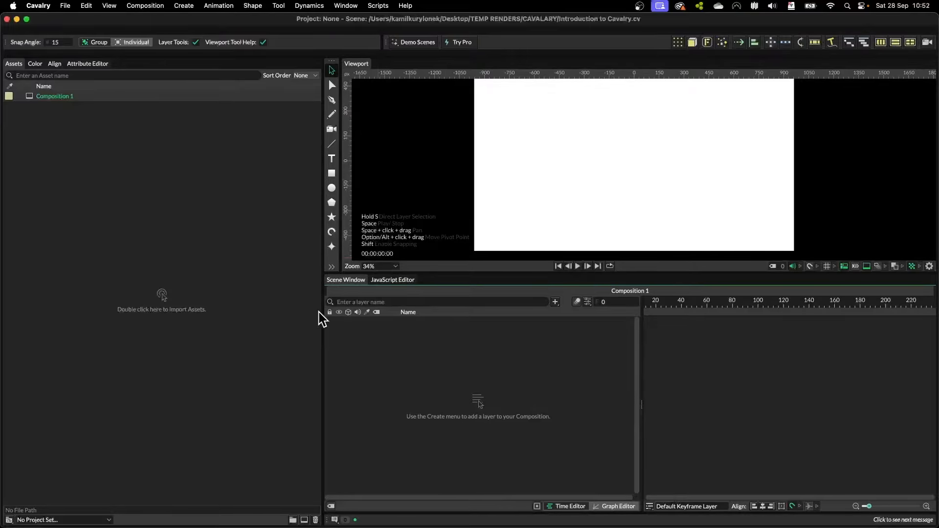
left_click_drag(320, 272, 200, 283)
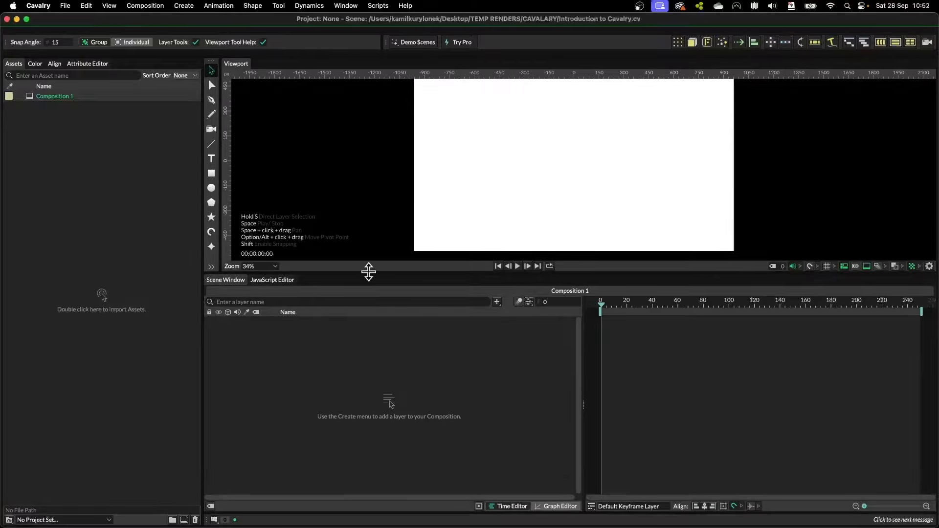
left_click_drag(367, 272, 402, 310)
left_click_drag(202, 240, 256, 234)
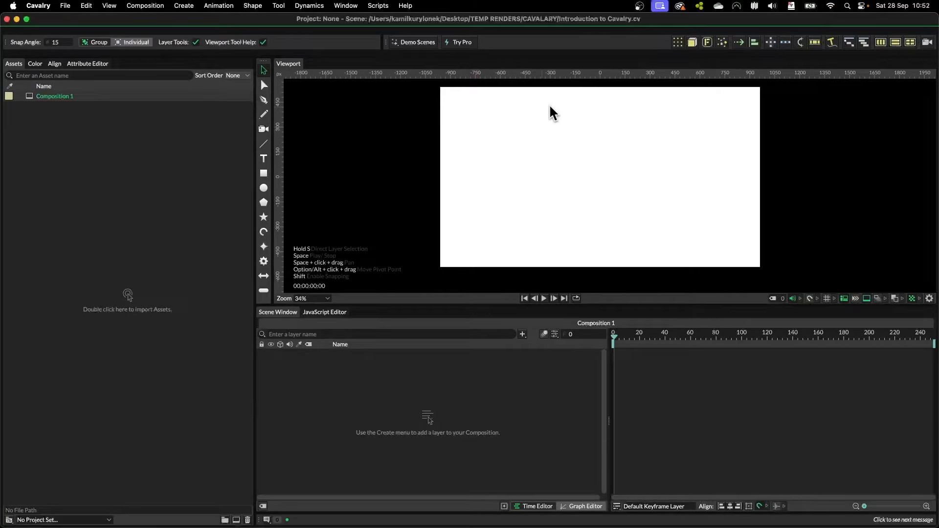
Step: Load the Falloff text demo scene and scrub its timeline to frame 74
left_click(421, 44)
mouse_move(423, 133)
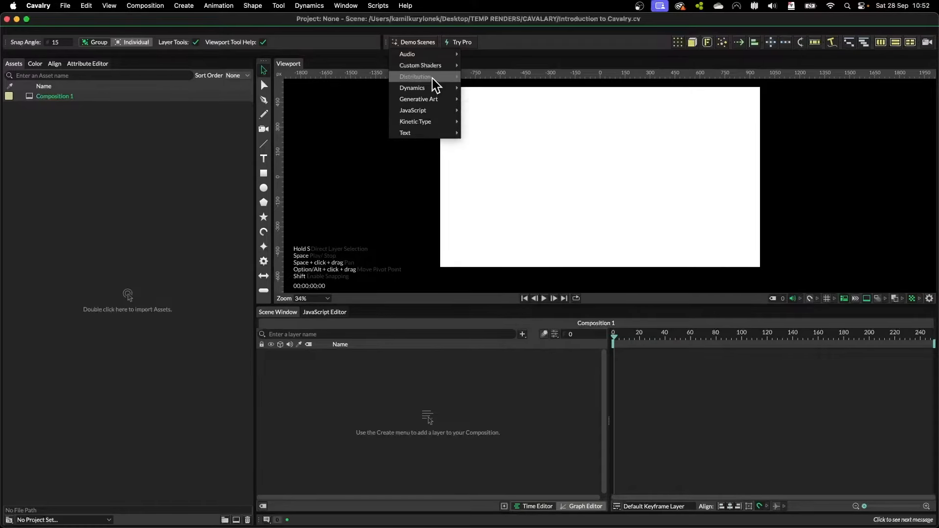
mouse_move(433, 78)
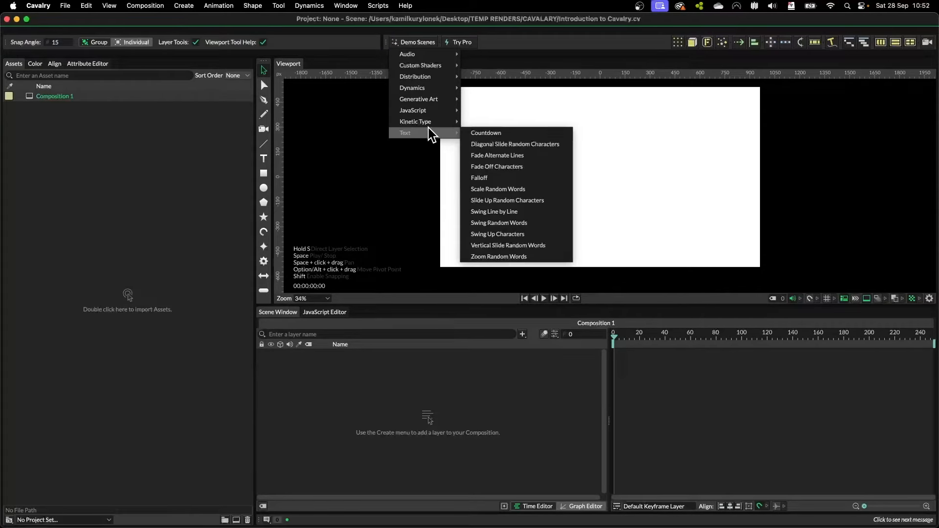
left_click(507, 178)
left_click_drag(613, 333, 708, 334)
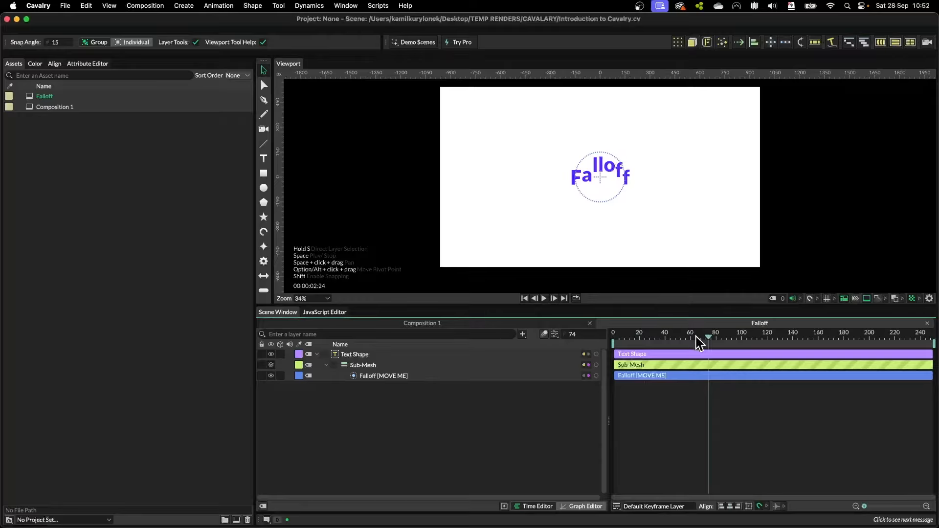
Step: Move the Falloff [MOVE ME] circle across the text to just past the end of the word
left_click(345, 377)
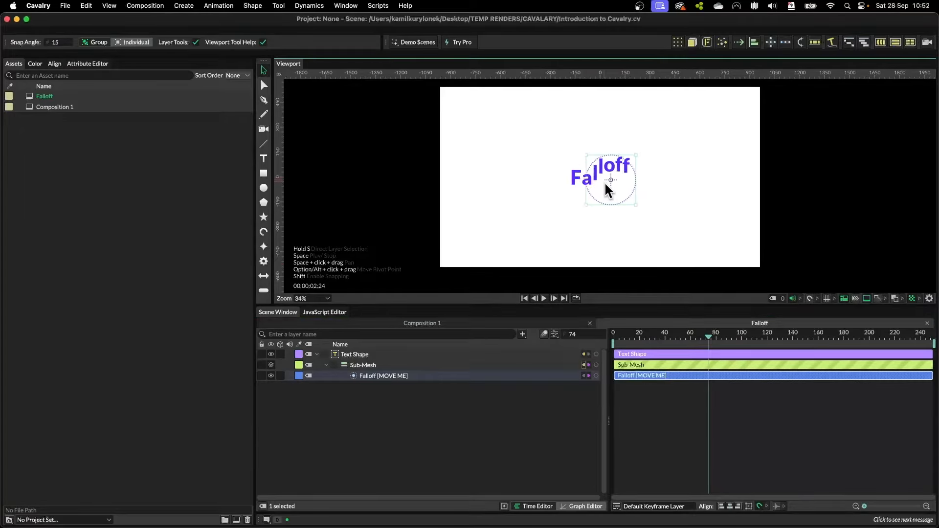
left_click_drag(627, 186, 642, 187)
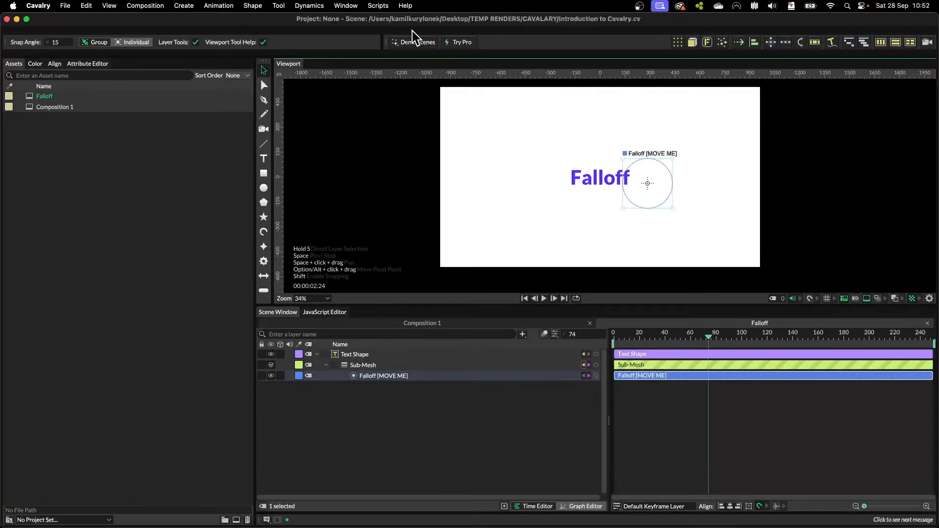
left_click(425, 43)
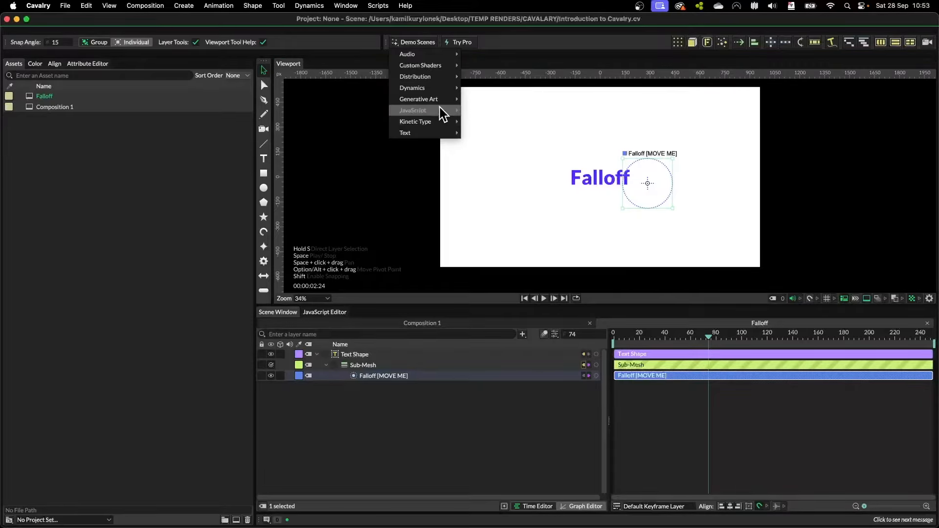
left_click(412, 391)
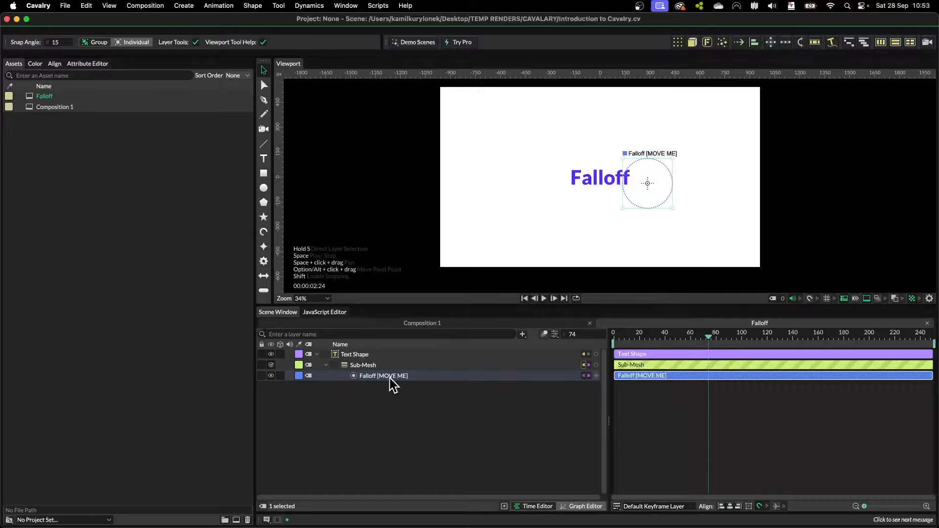
Step: Delete the Falloff composition from the assets and return to Composition 1
left_click(64, 94)
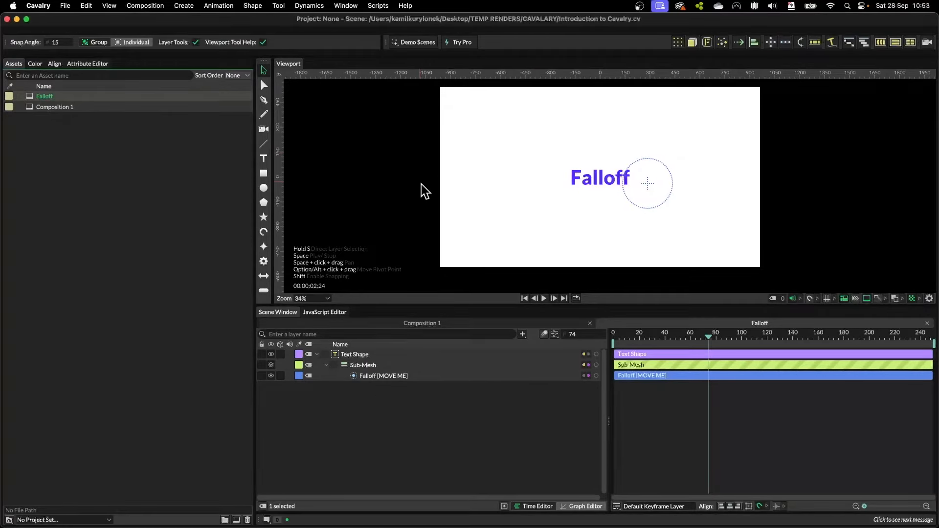
key("BackSpace")
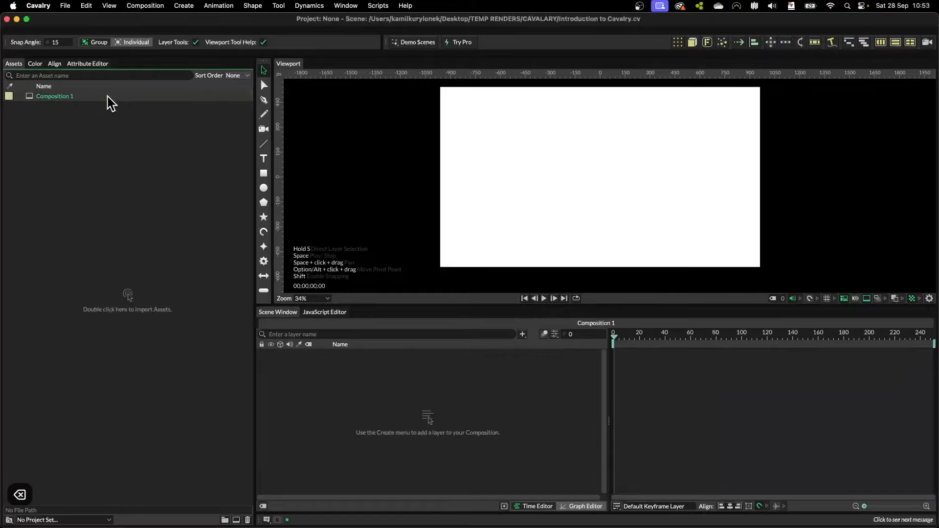
left_click(94, 96)
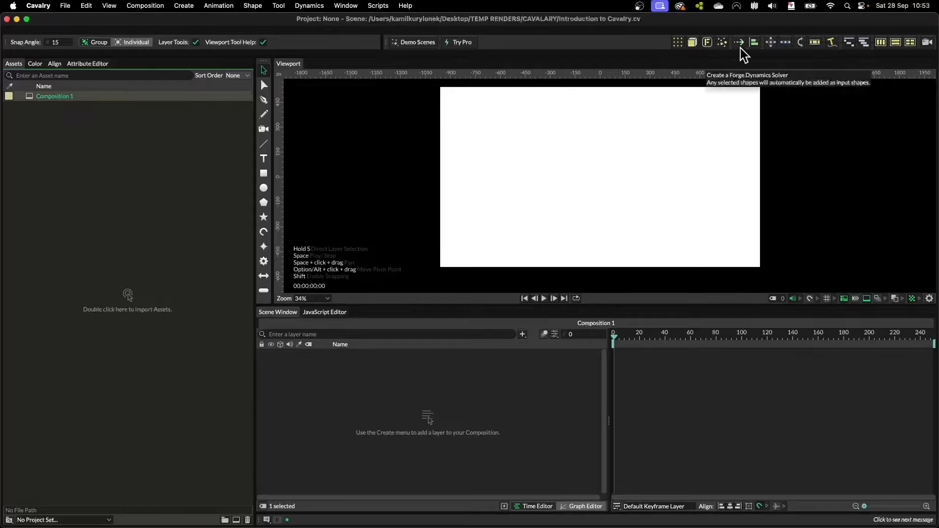
left_click(398, 395)
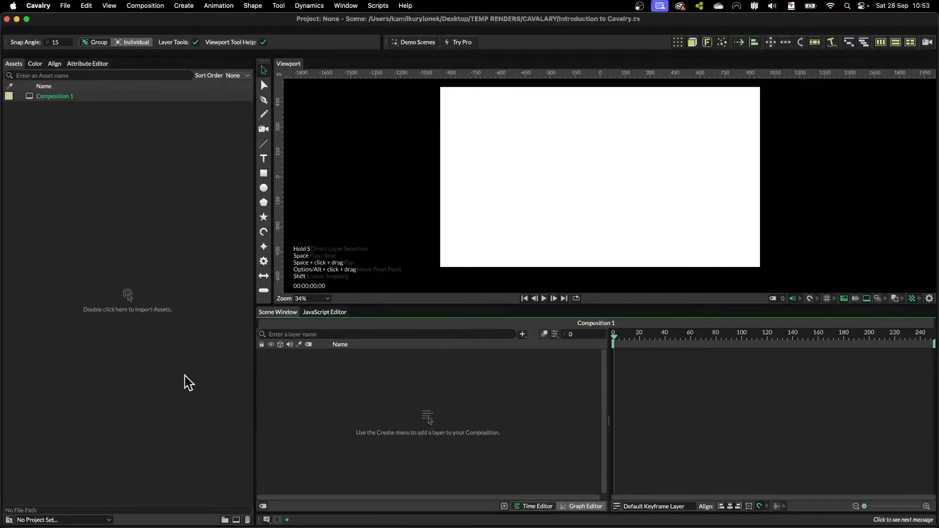
scroll(587, 226, "right", 2)
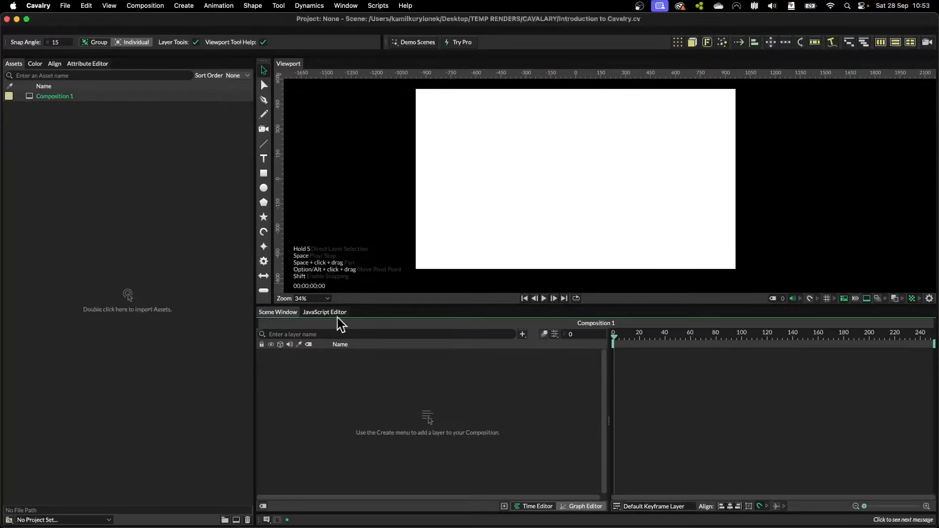
Step: Set Composition 1's frame range to end at 100 and its playback range to start at 0
left_click(145, 6)
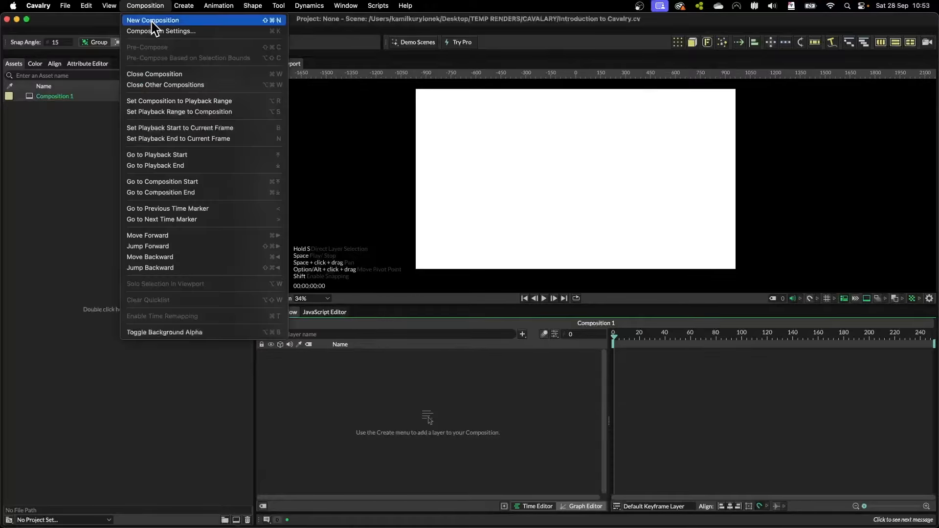
left_click(158, 32)
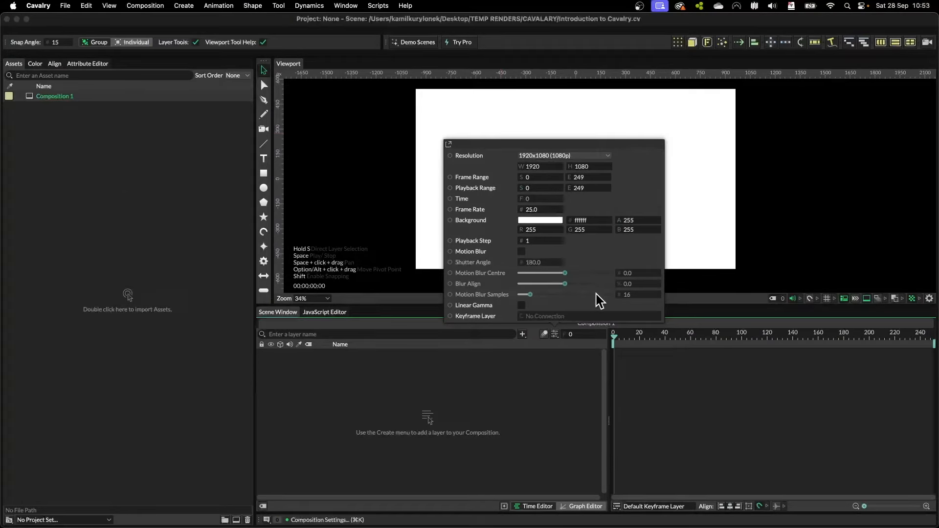
left_click(557, 336)
key("super+k")
left_click(593, 174)
type("100")
key("Tab")
type("1")
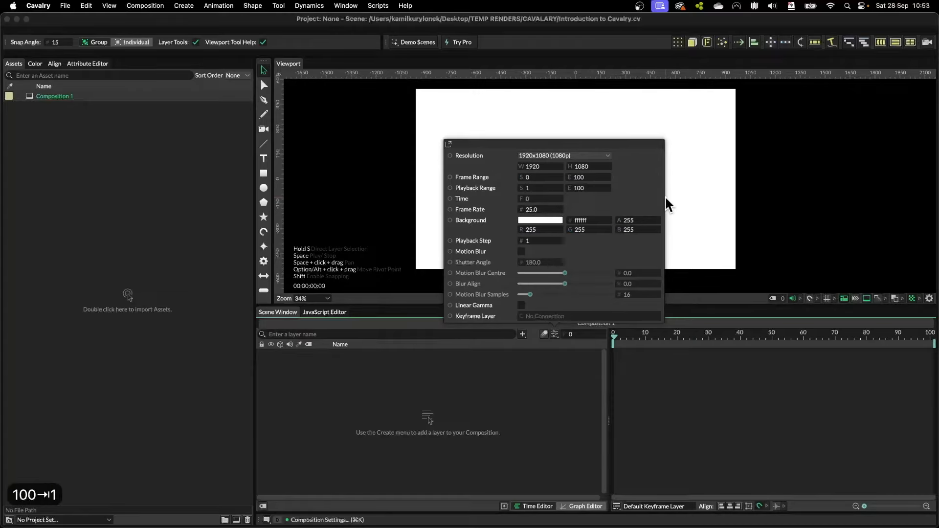
key("BackSpace")
type("0")
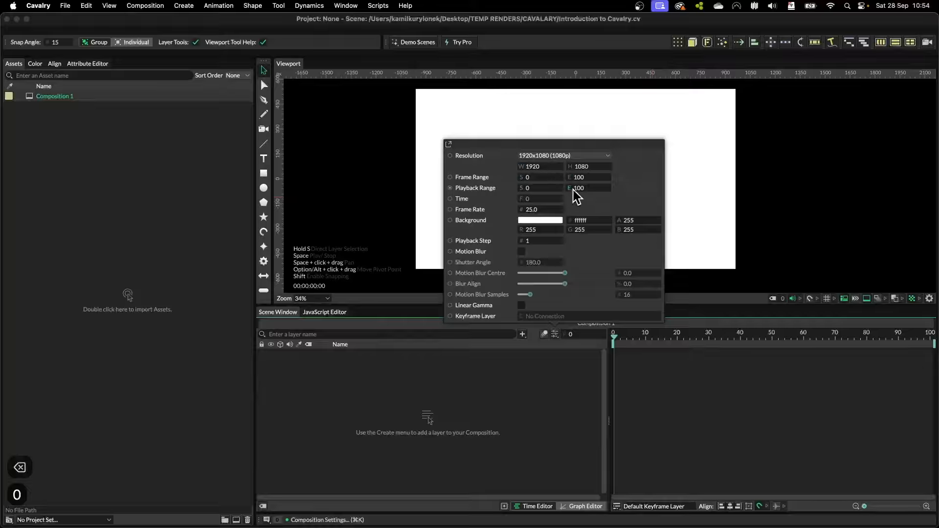
left_click(540, 416)
Step: Move the playhead to frame 21 and switch the time display from frames to timecode
key("space")
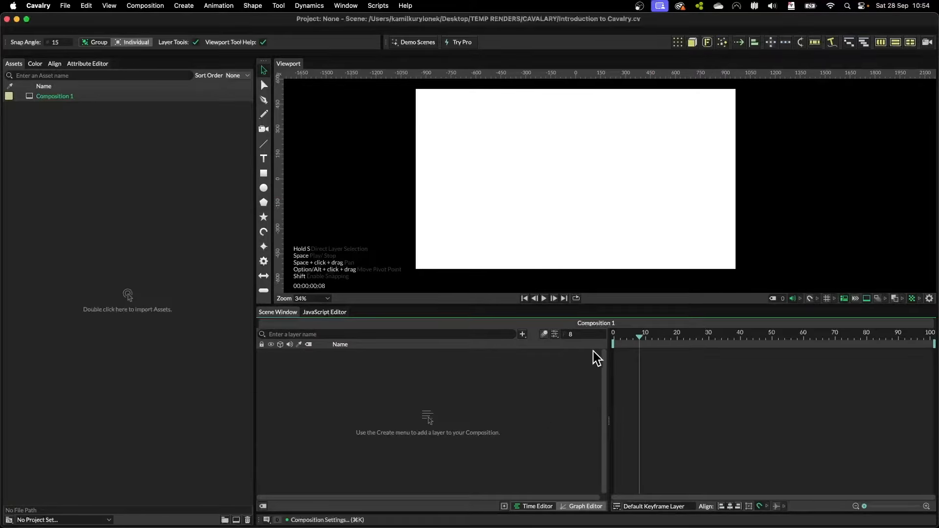
left_click_drag(647, 337, 680, 334)
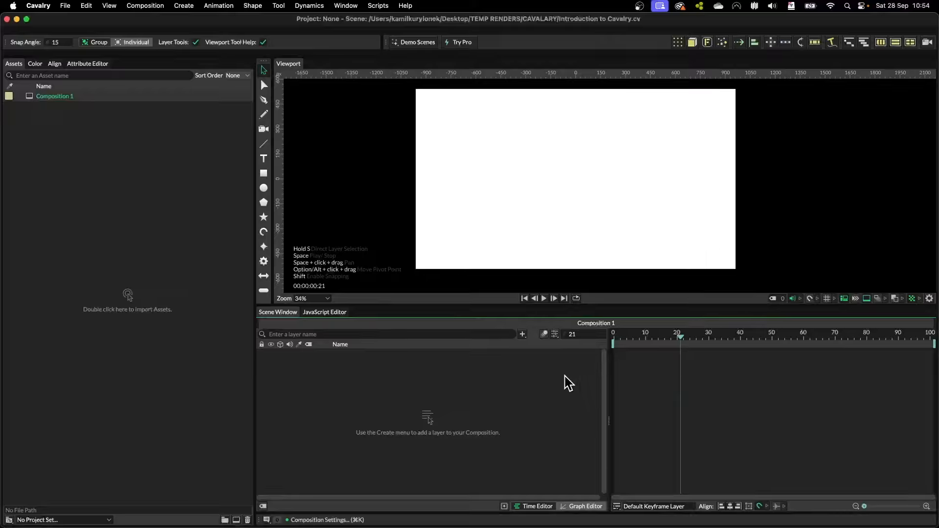
left_click(575, 335)
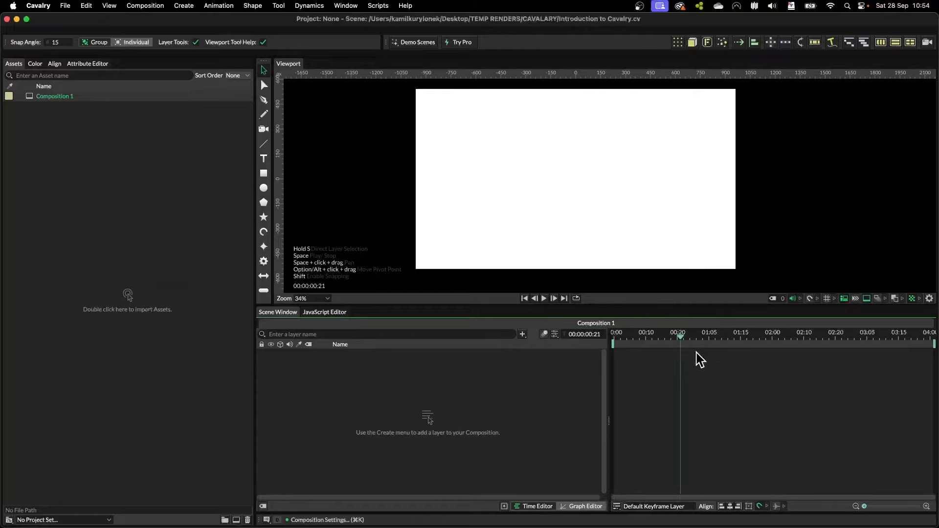
Step: Switch the time display back to frames and move the playhead to frame 20
left_click(567, 336)
left_click(675, 336)
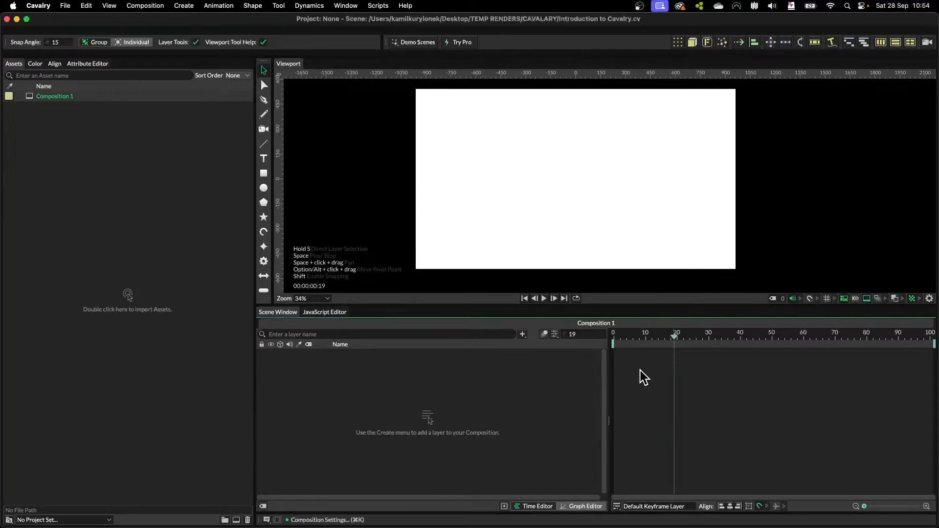
left_click(677, 337)
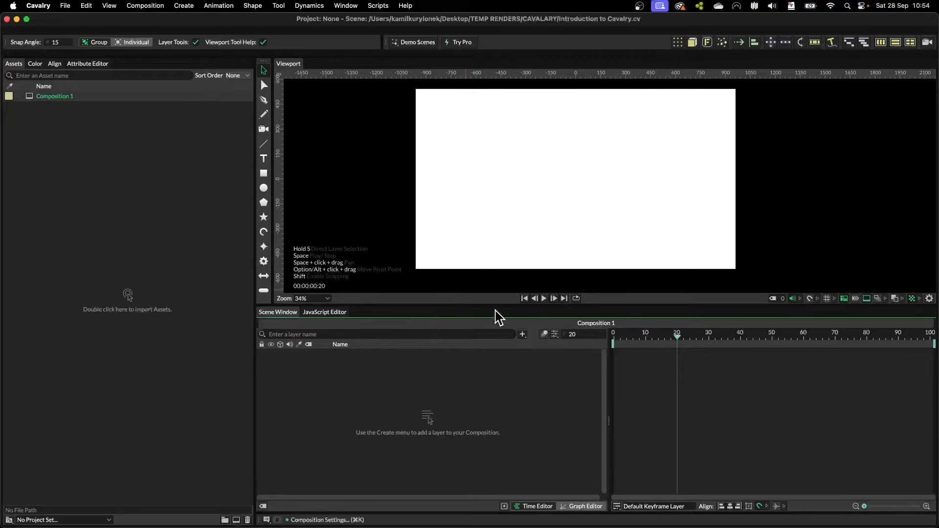
Step: Make the viewport taller and add a text shape reading "Cavalry" just above the centre of the composition
left_click_drag(495, 303, 495, 331)
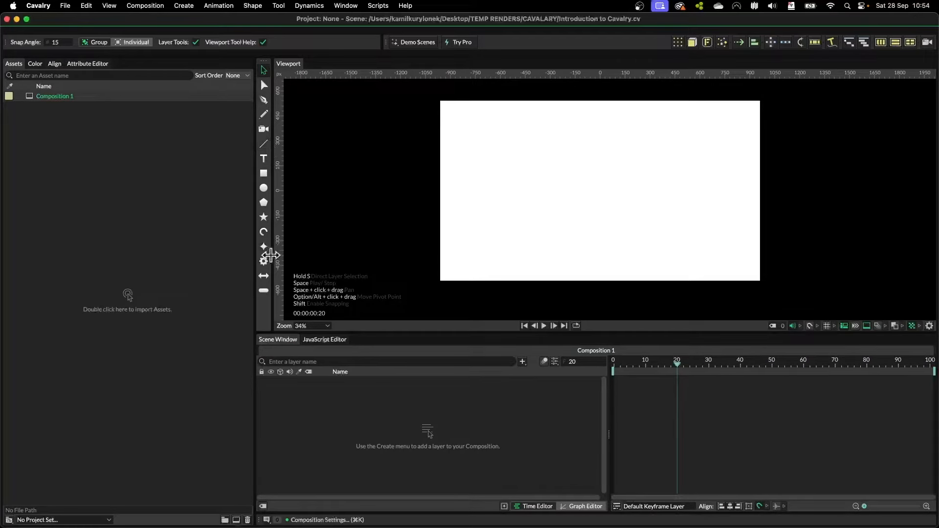
left_click(264, 158)
left_click(583, 171)
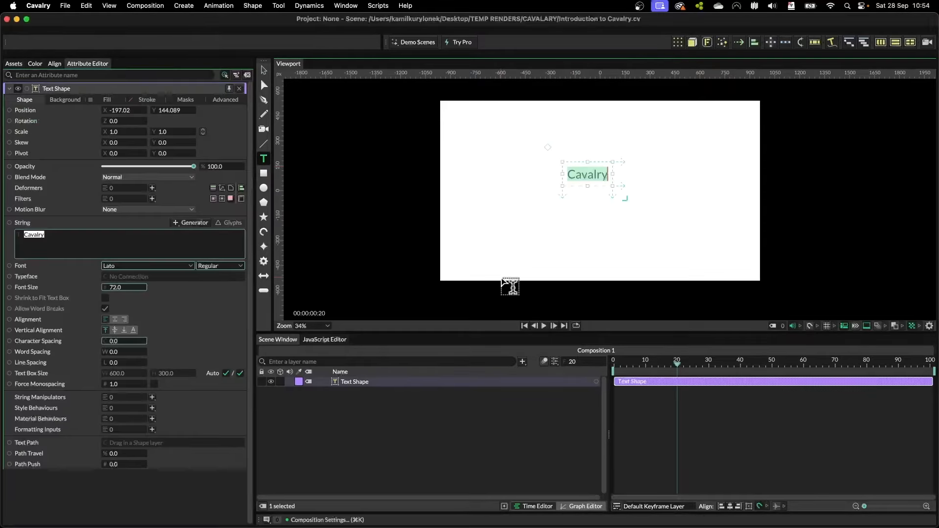
left_click(365, 390)
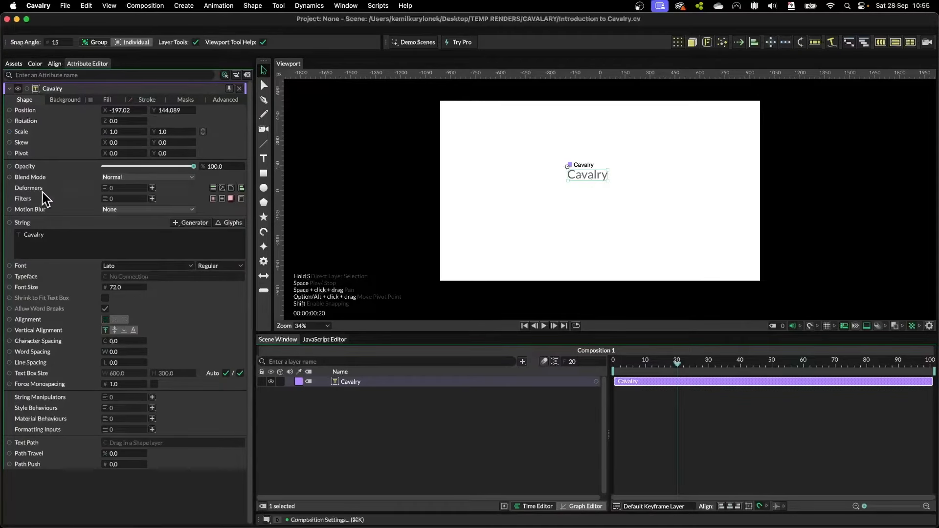
Step: Review the Cavalry text layer's background and fill attributes and return to its shape attributes
left_click(64, 99)
left_click(120, 101)
left_click(32, 101)
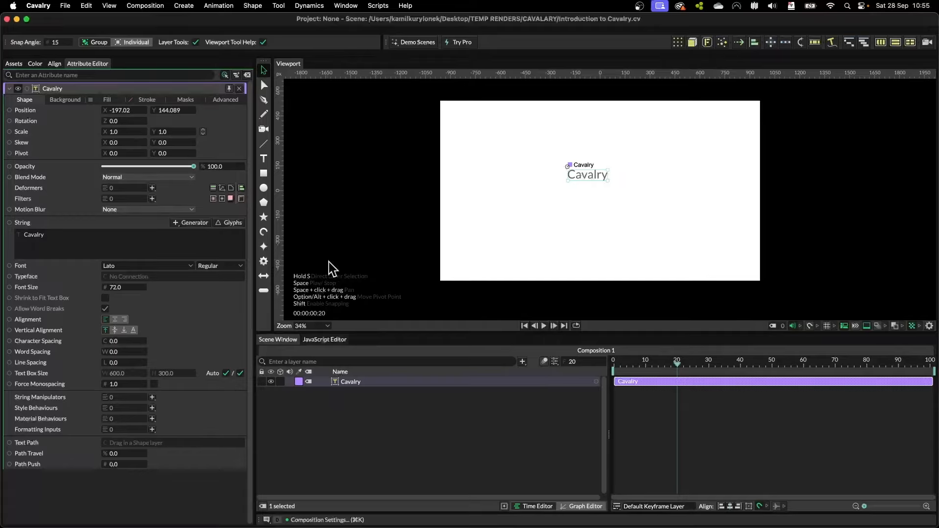
Step: Add a 200 by 200 rectangle shape to the composition and place it to the right of the Cavalry text
left_click(263, 173)
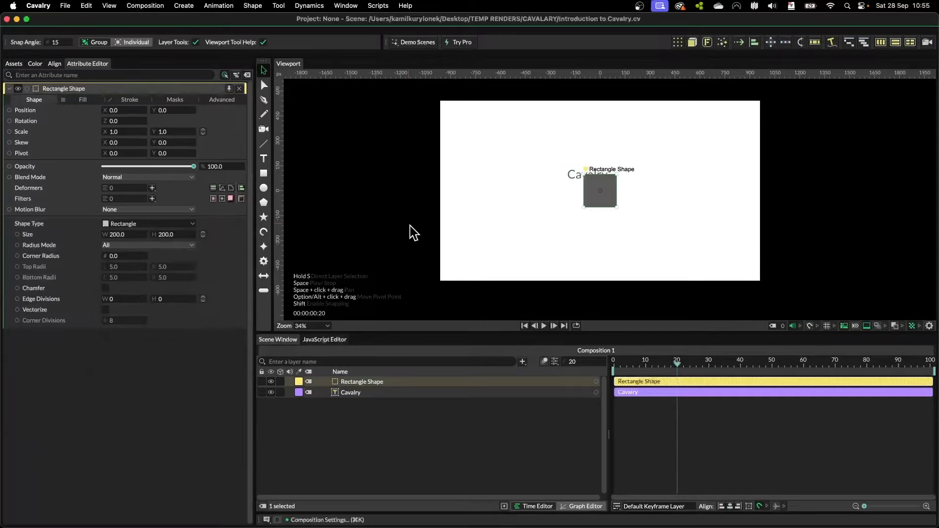
left_click(415, 441)
left_click(298, 382)
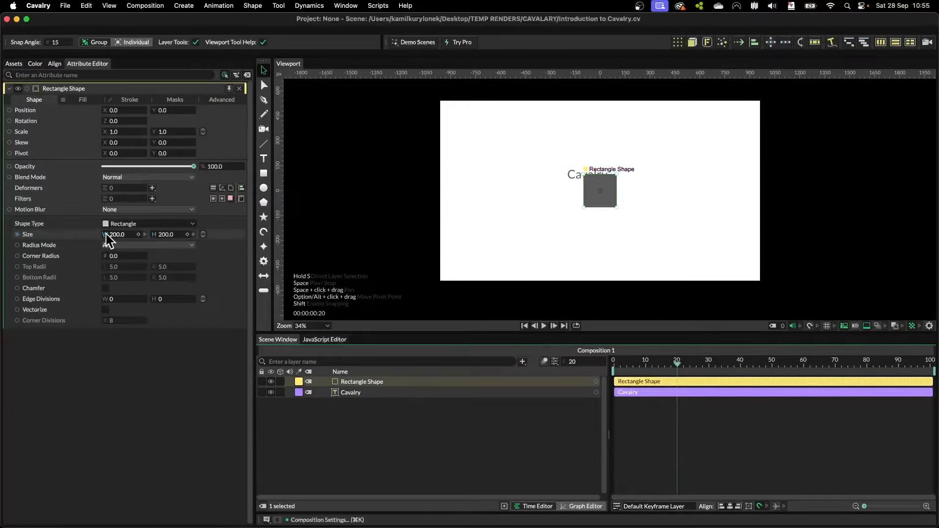
Step: Examine the Cavalry text layer's shape attributes, including the available deformers and filters, without adding any
left_click(355, 393)
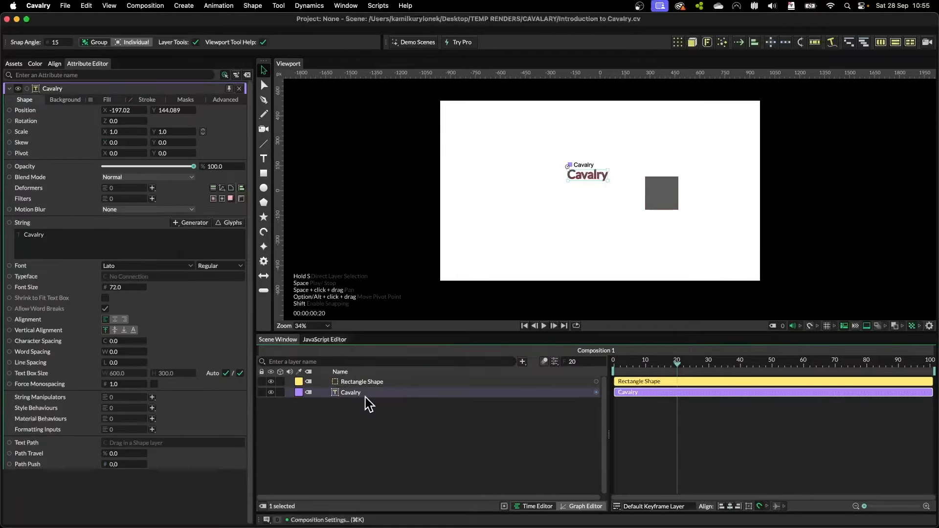
mouse_move(46, 117)
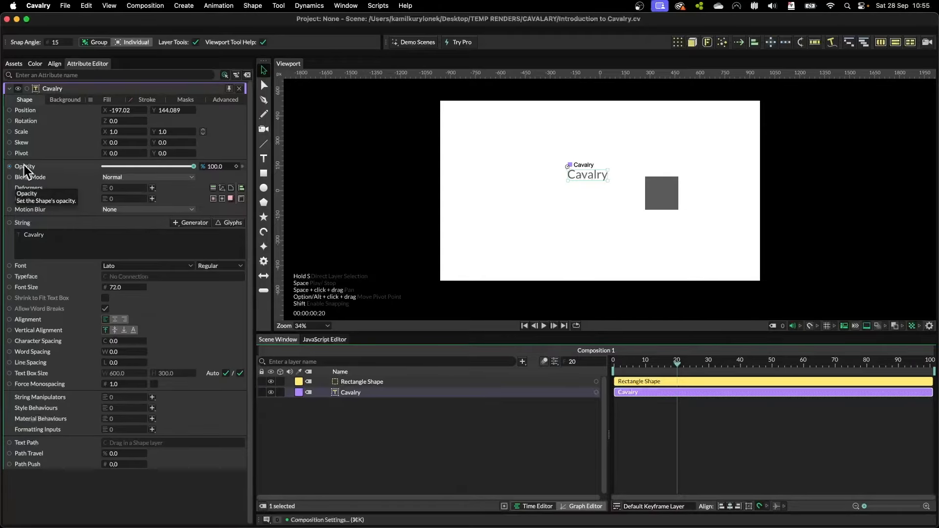
left_click(151, 189)
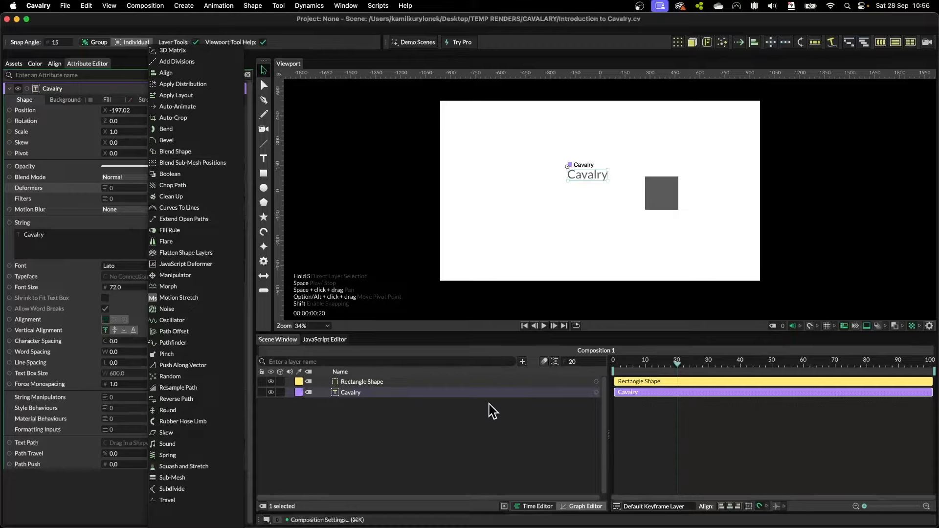
left_click(134, 194)
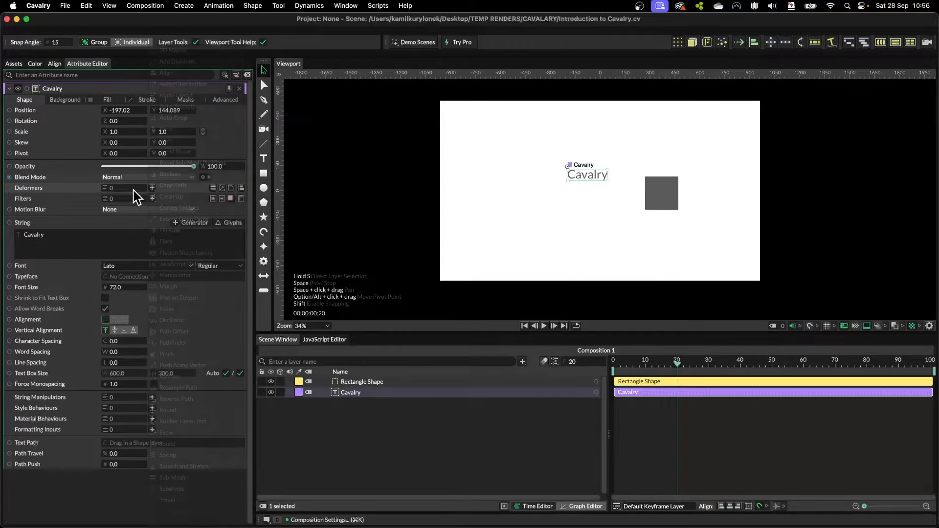
left_click(145, 199)
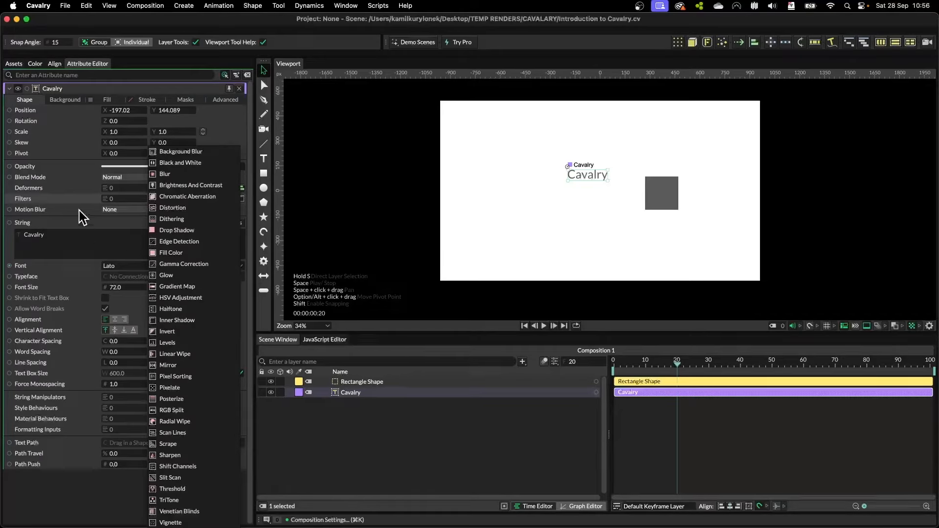
left_click(53, 198)
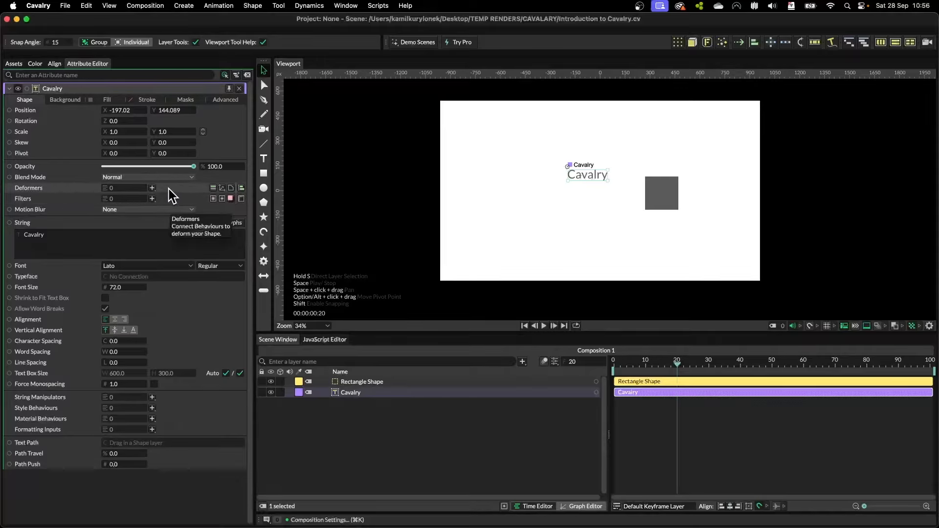
Step: Change the text string to "Cavalry is awesome" and move the text up and left to about X -670, Y 218
left_click(87, 242)
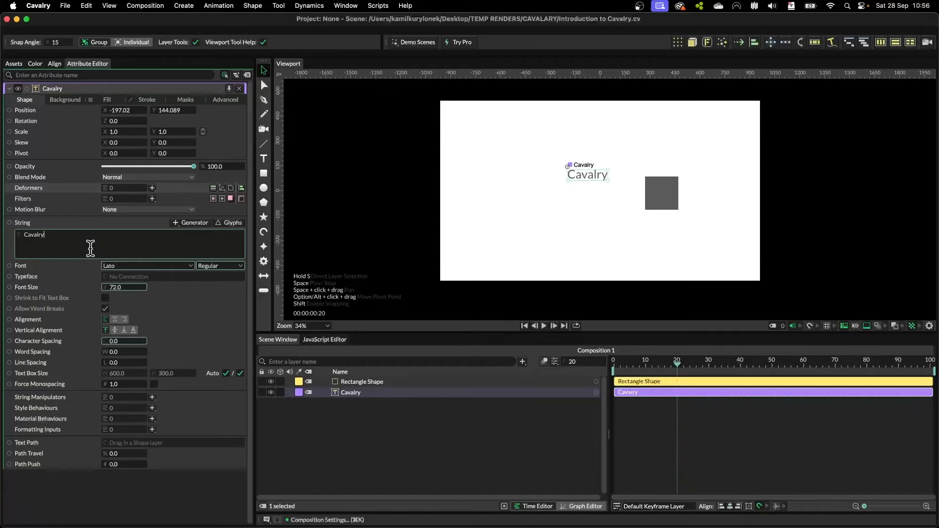
left_click(117, 210)
left_click(81, 219)
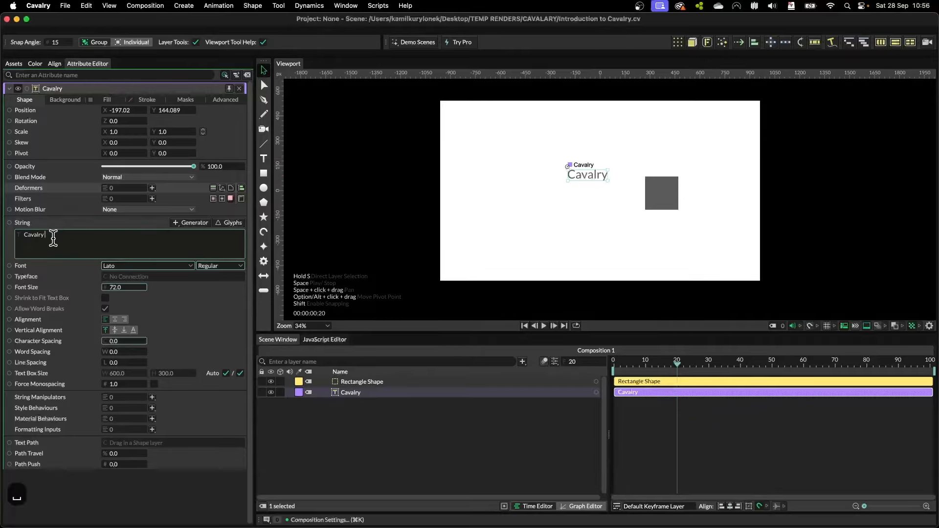
type("is awesome")
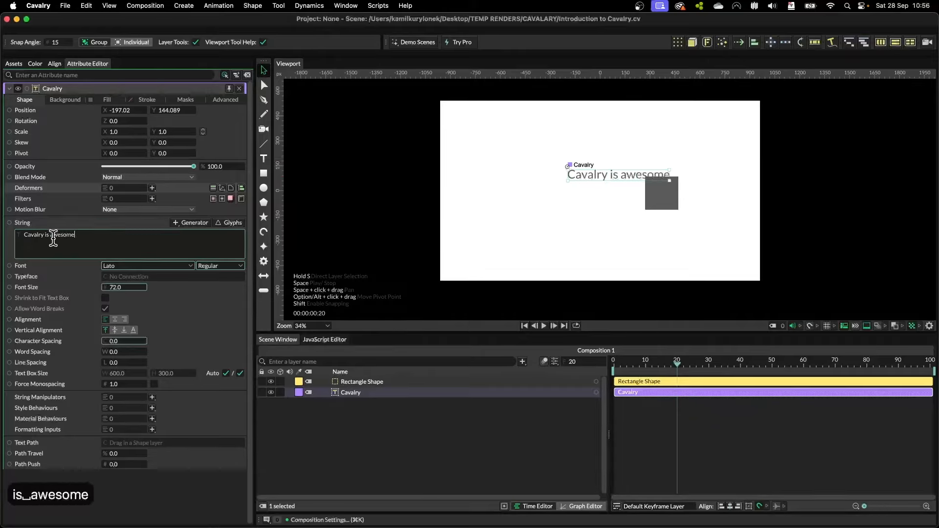
left_click(404, 219)
left_click_drag(594, 181, 518, 174)
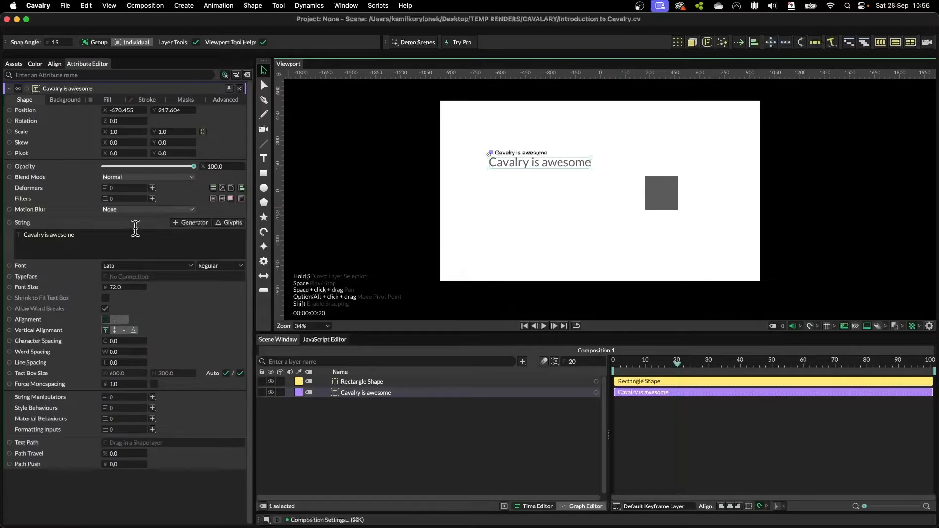
left_click(191, 266)
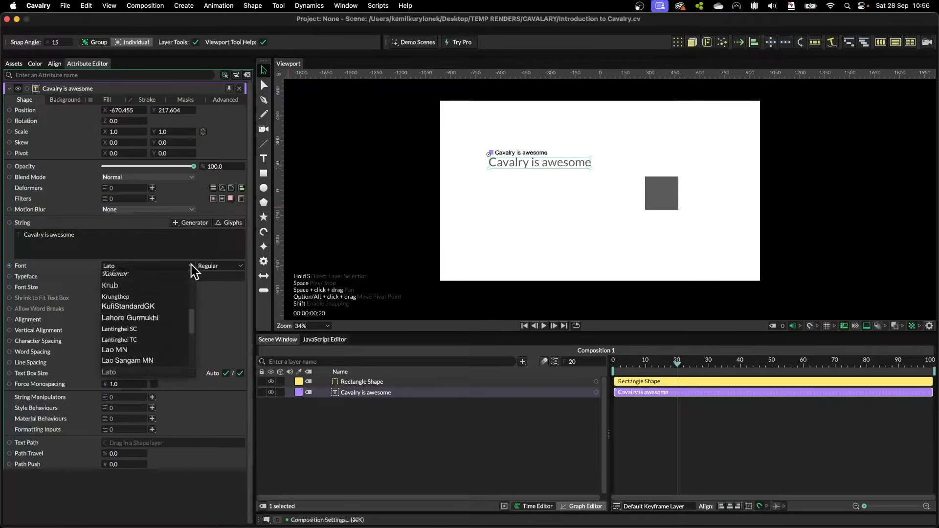
left_click(236, 310)
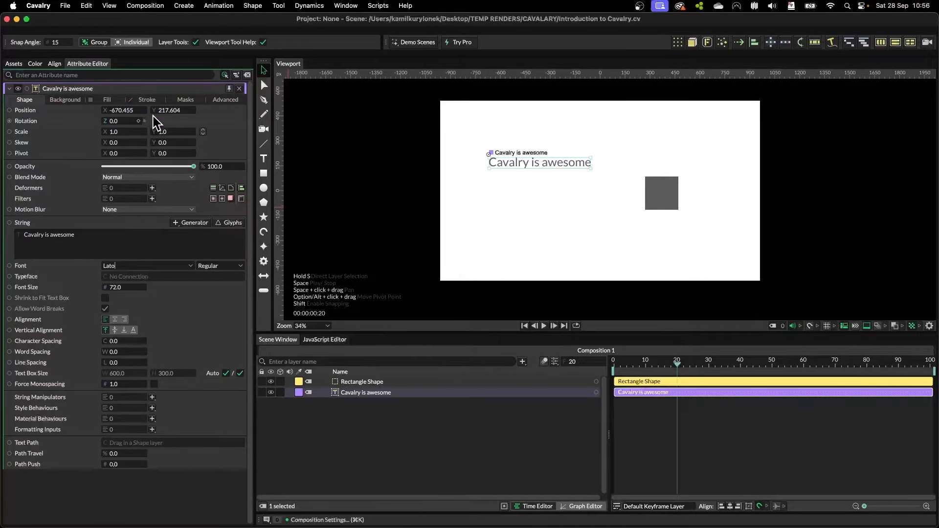
Step: Add a background shape to the text and move the resulting group about 100 units right and 79 units down
left_click(72, 102)
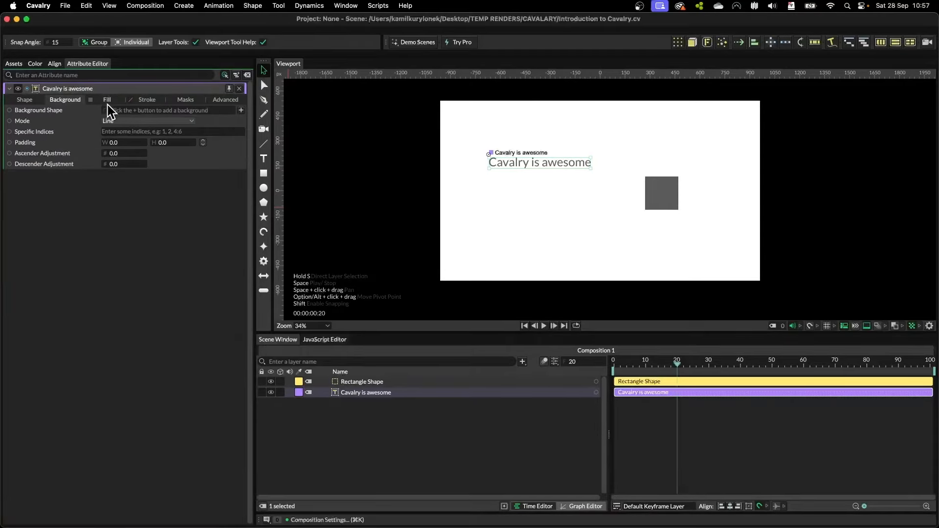
left_click(241, 110)
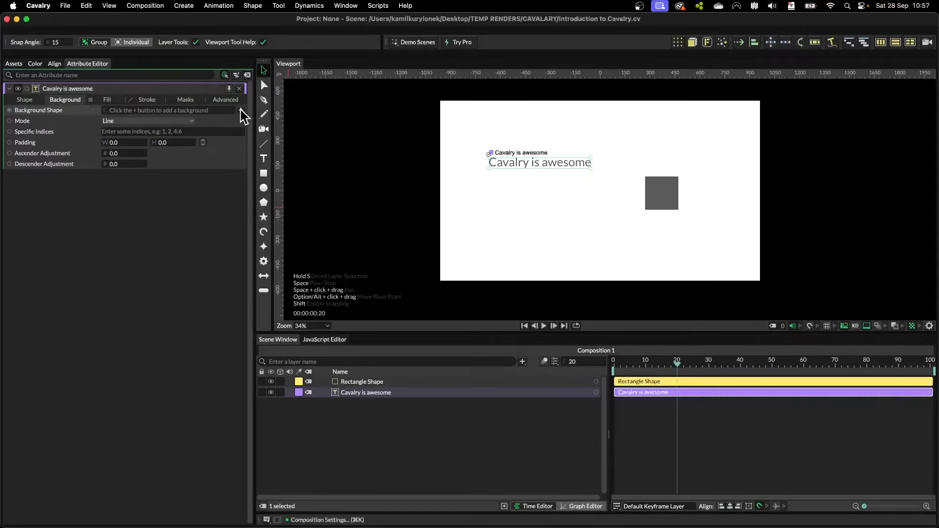
left_click(499, 222)
left_click_drag(539, 169, 555, 183)
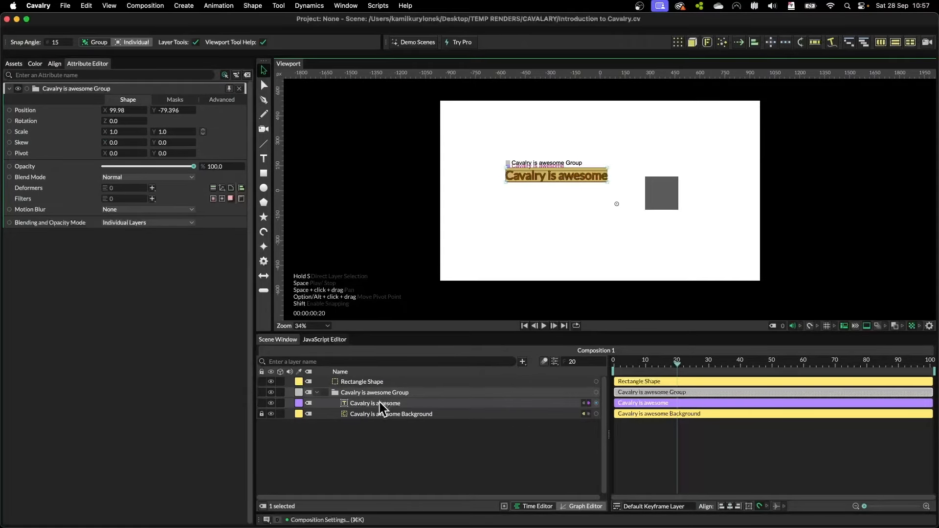
Step: Delete the Cavalry is awesome Background layer and ungroup the remaining text layer
left_click(385, 414)
key("BackSpace")
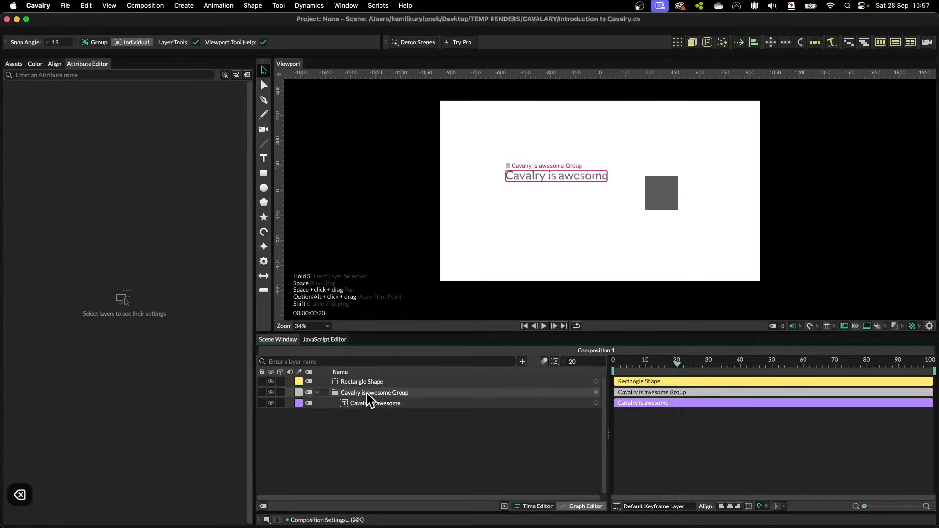
left_click(366, 394)
key("super+shift+g")
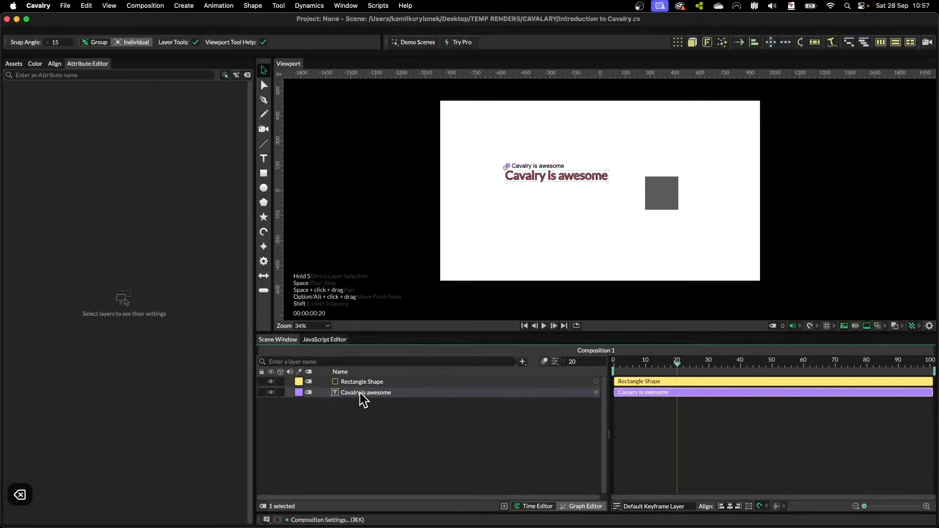
Step: Set the fill color of the "Cavalry is awesome" text to orange b3682a and return to its shape attributes
left_click(360, 393)
left_click(106, 100)
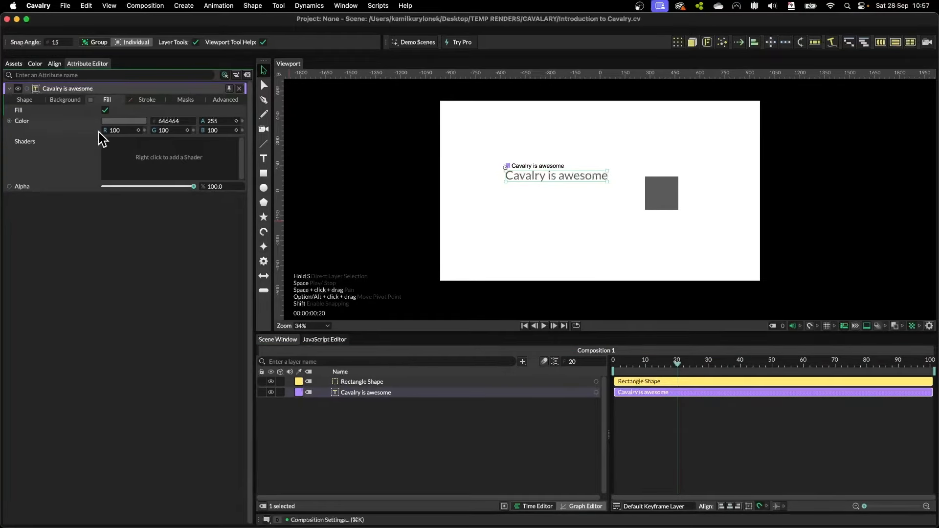
left_click(123, 120)
left_click_drag(166, 197, 130, 239)
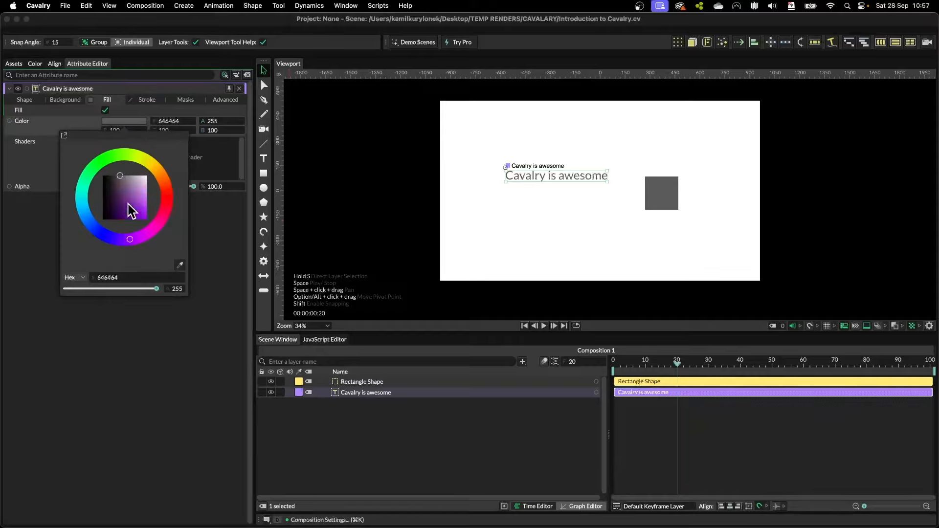
left_click(133, 210)
left_click_drag(167, 211, 230, 168)
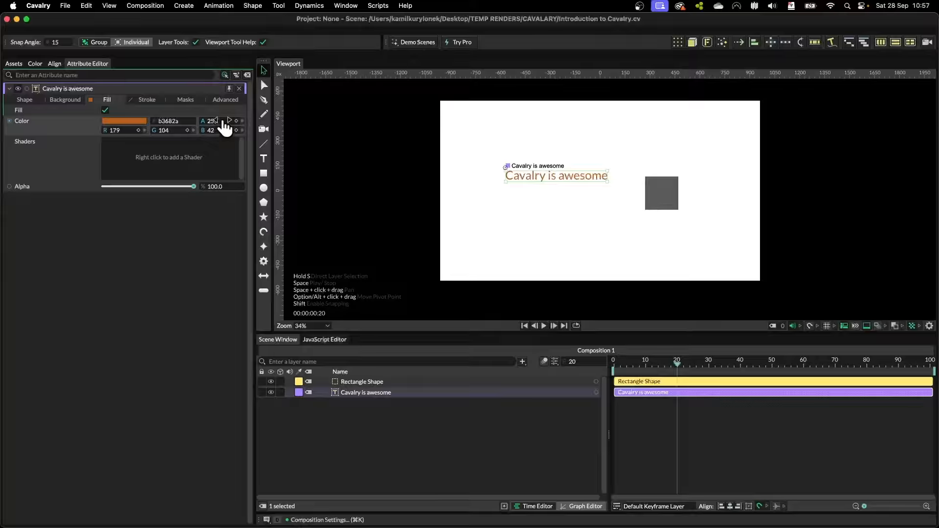
left_click_drag(216, 122, 237, 123)
left_click(25, 100)
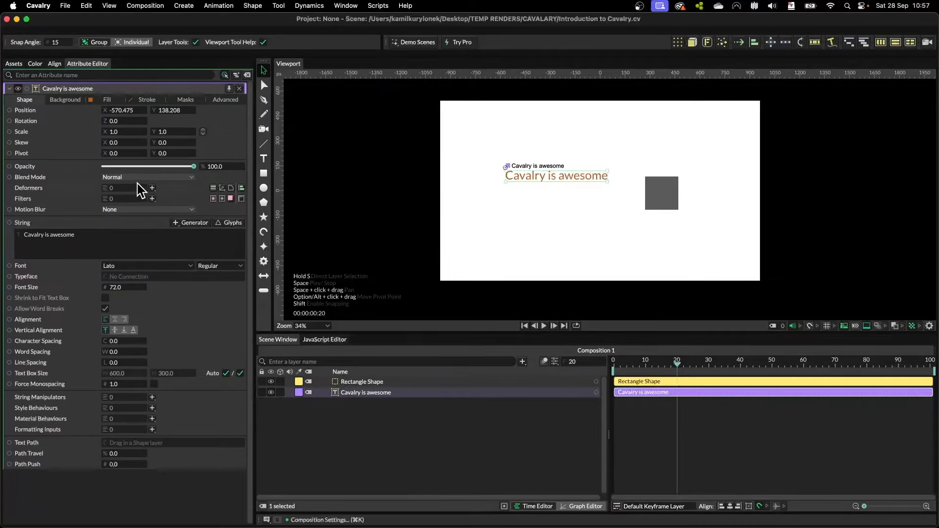
Step: Enable a stroke on the "Cavalry is awesome" text and set its width to 11.8
left_click(147, 100)
left_click(104, 110)
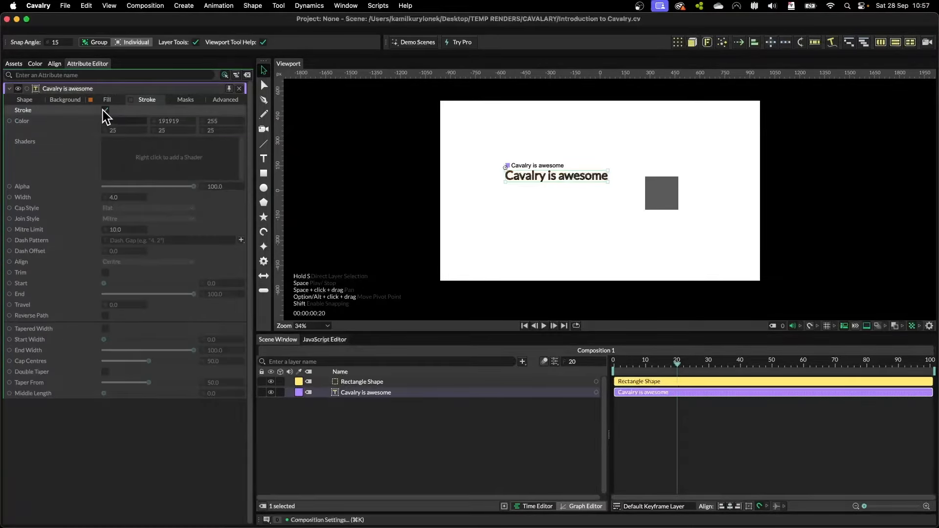
scroll(594, 158, "up", 10)
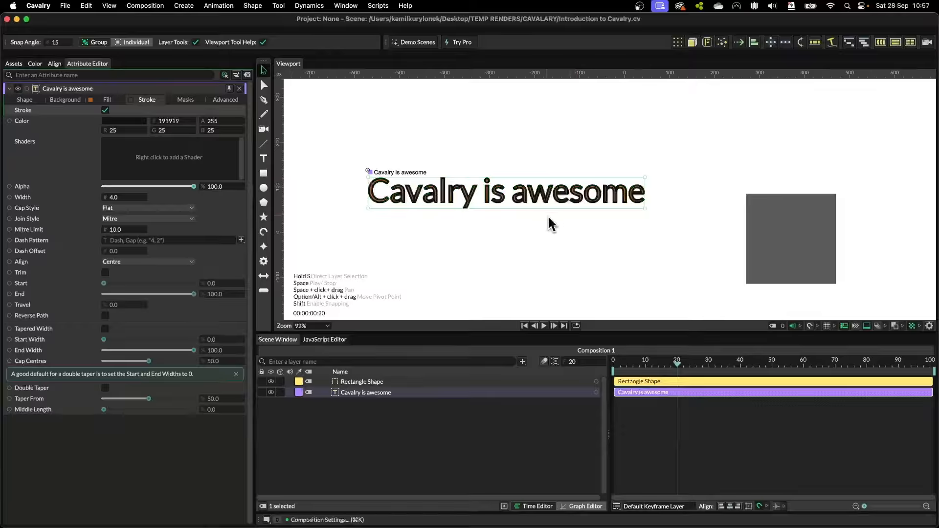
scroll(538, 240, "down", 5)
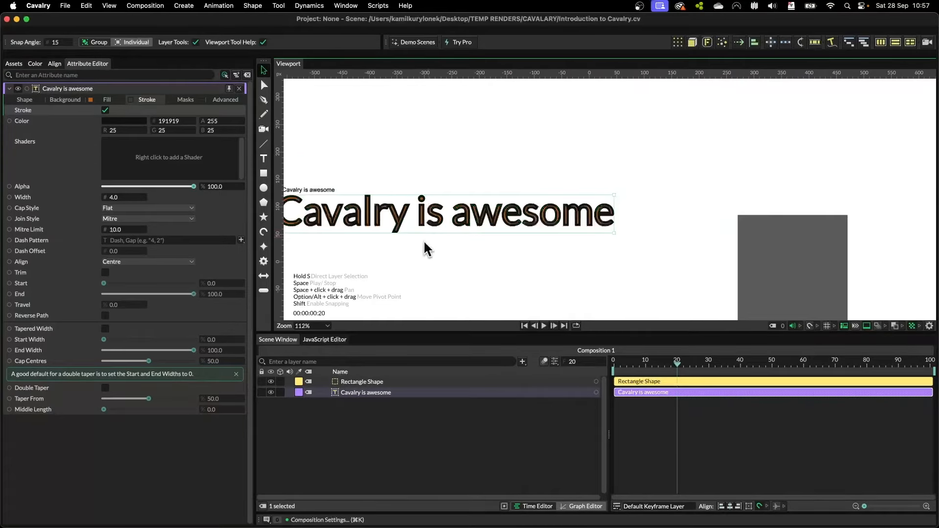
left_click_drag(425, 247, 566, 225)
mouse_move(119, 198)
left_mouse_down()
mouse_move(162, 197)
mouse_move(99, 198)
mouse_move(158, 197)
left_mouse_up()
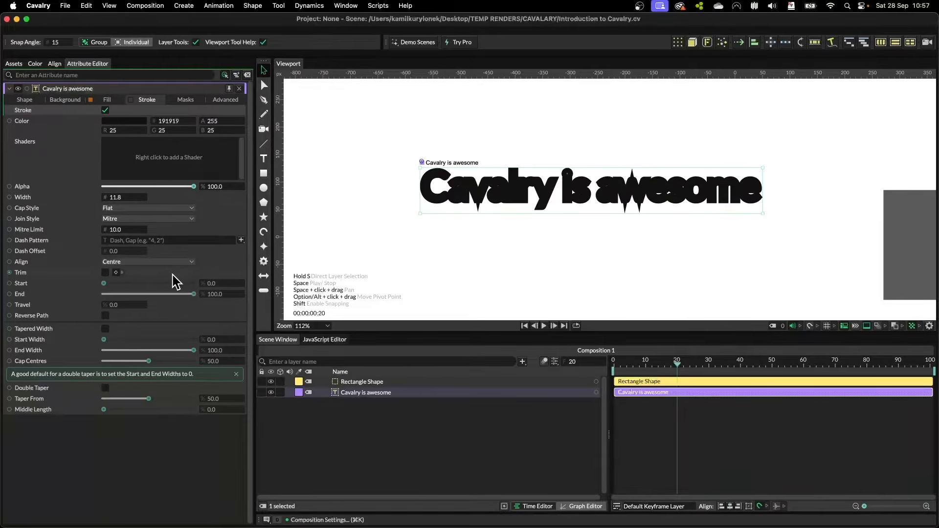
Step: Set the text stroke's cap style to Round and join style to Bevel, and reduce its width to 0
left_click(147, 208)
left_click(119, 223)
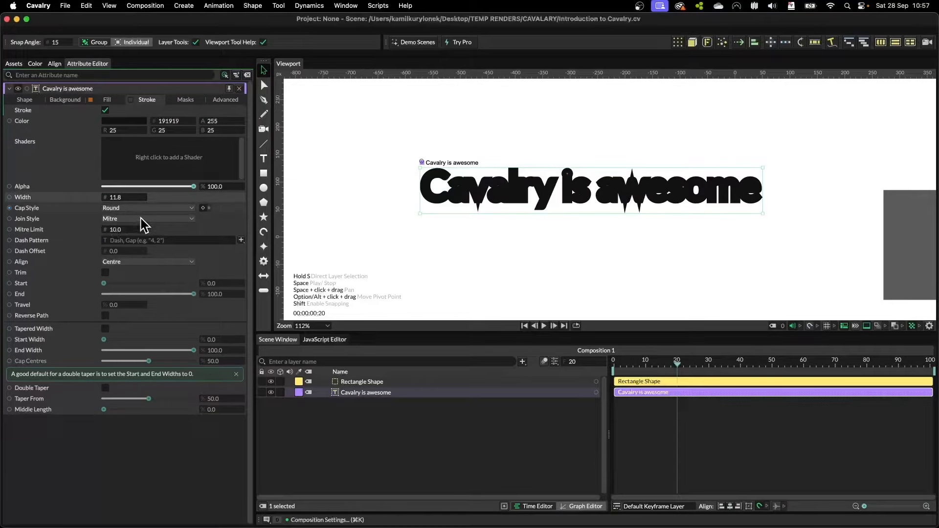
left_click(136, 221)
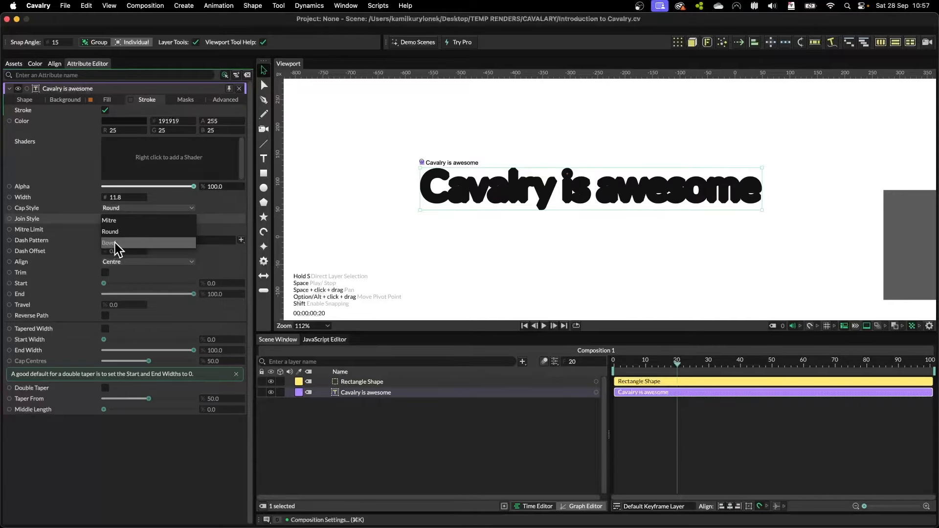
left_click(119, 250)
left_click_drag(125, 198, 42, 199)
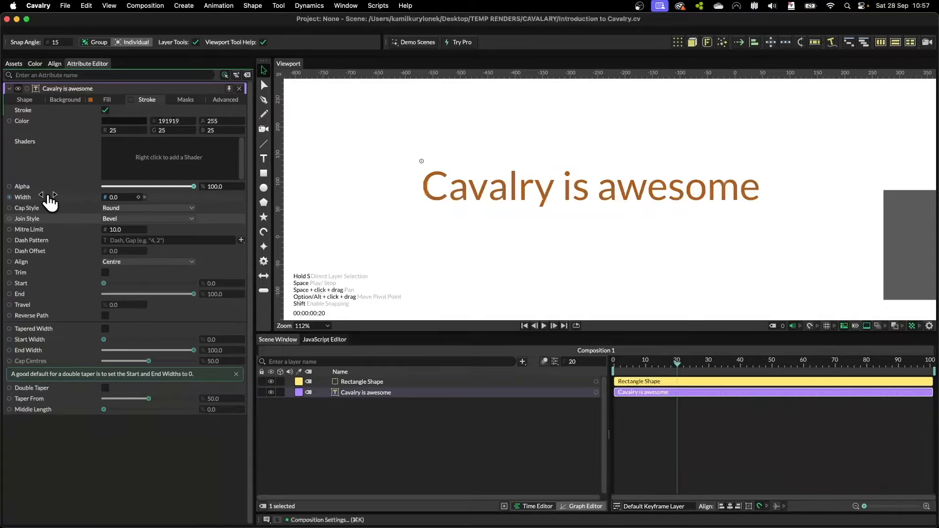
Step: Set the track matte mode of the "Cavalry is awesome" text to Alpha Inverted
left_click(186, 100)
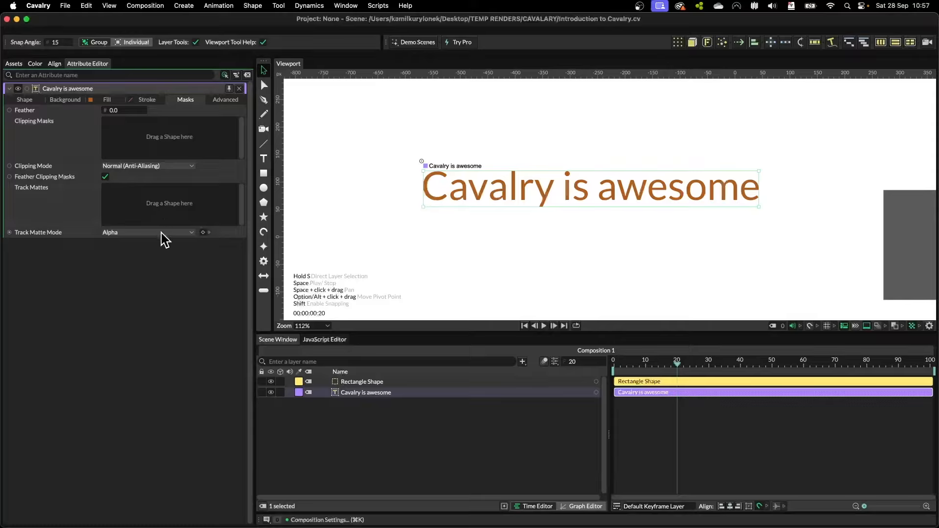
left_click(176, 232)
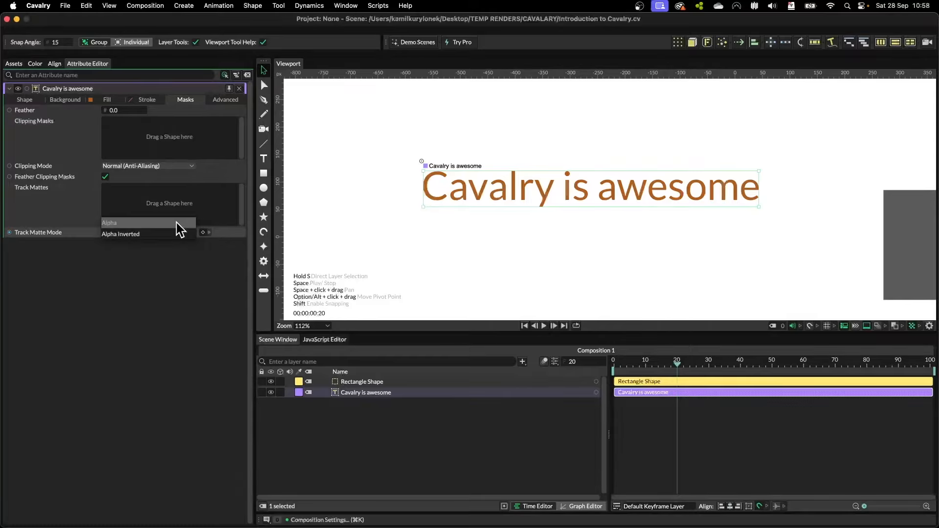
left_click(144, 234)
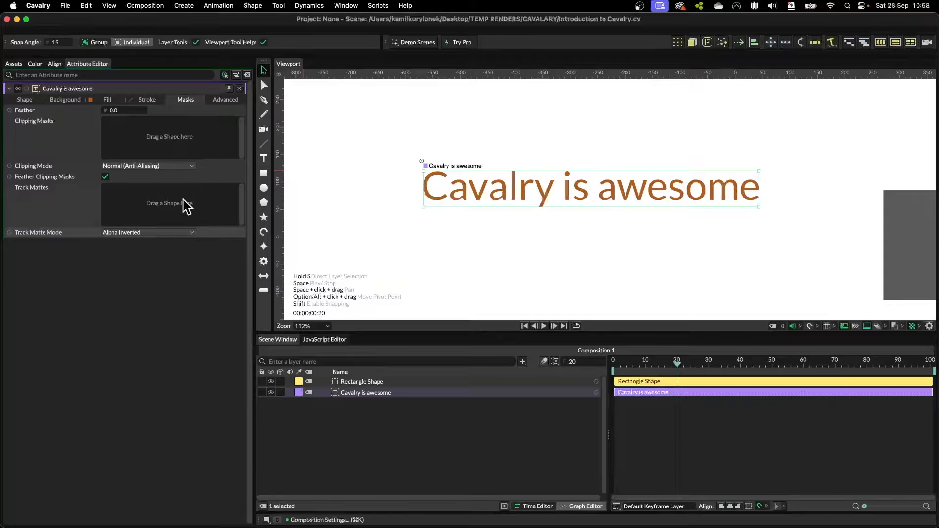
Step: Examine the text's advanced attributes and the rectangle's fill, stroke, masks and advanced attributes, ending on the rectangle's shape attributes
left_click(224, 101)
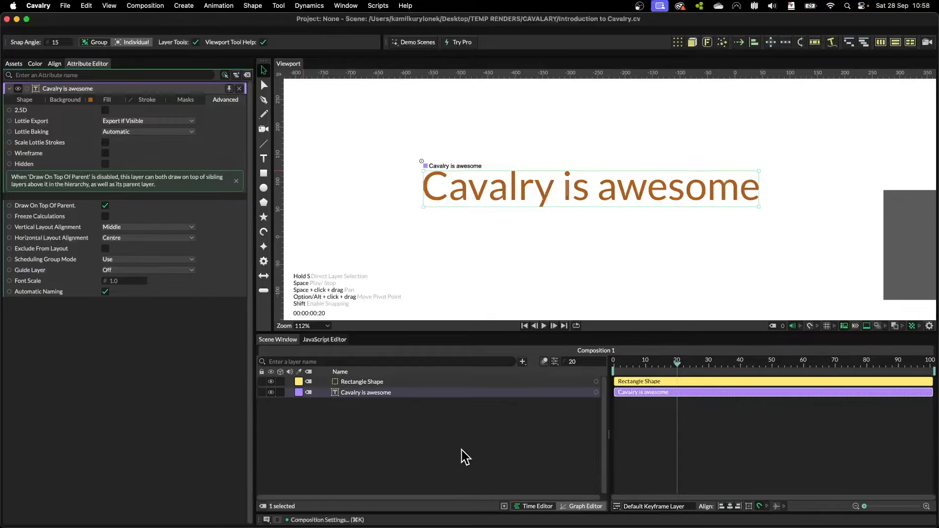
scroll(473, 201, "down", 5)
left_click(336, 495)
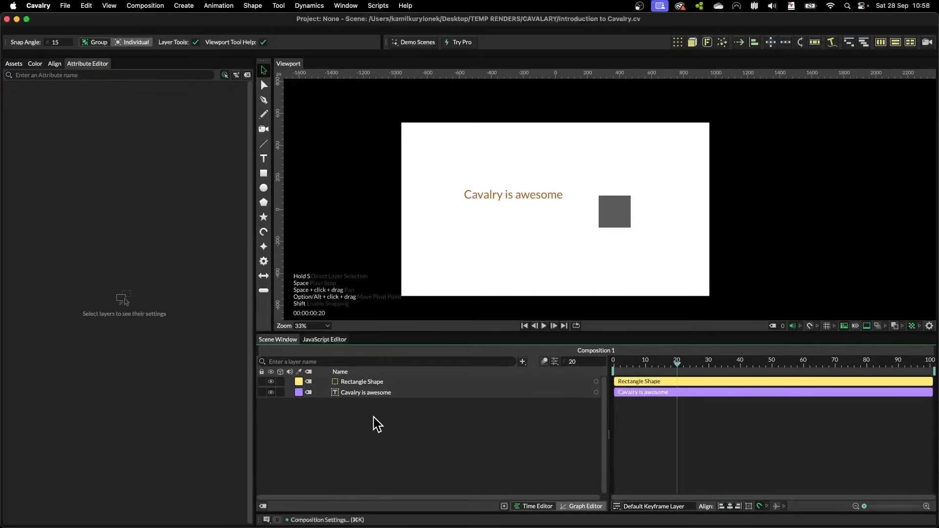
left_click(380, 393)
left_click(366, 382)
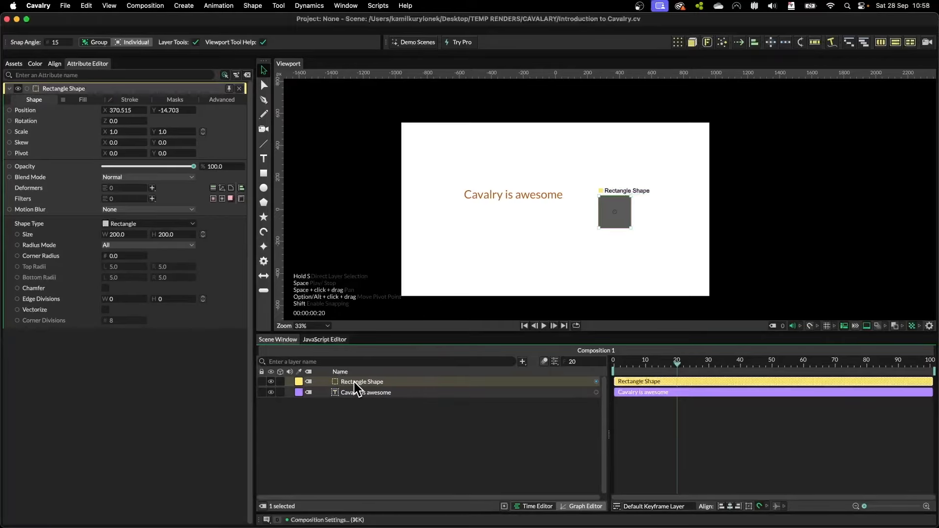
left_click(84, 99)
left_click(144, 101)
left_click(175, 100)
left_click(220, 100)
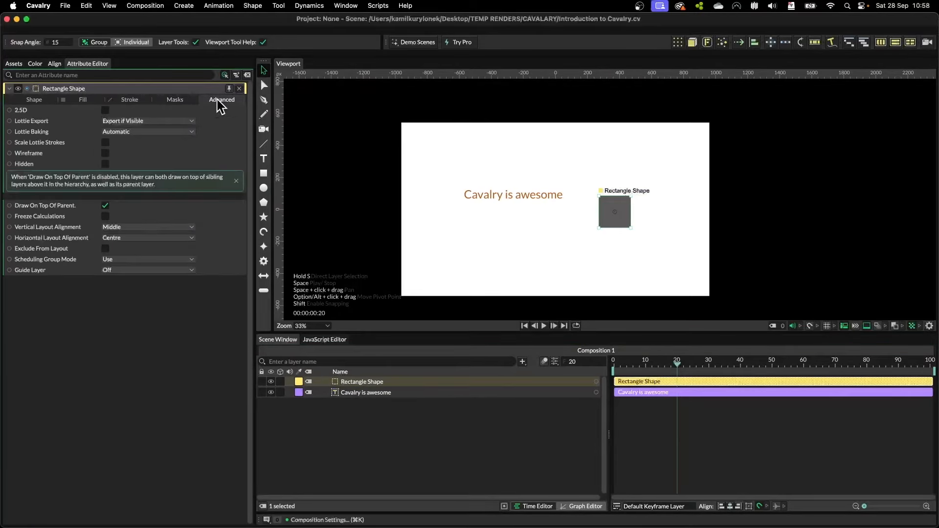
left_click(38, 99)
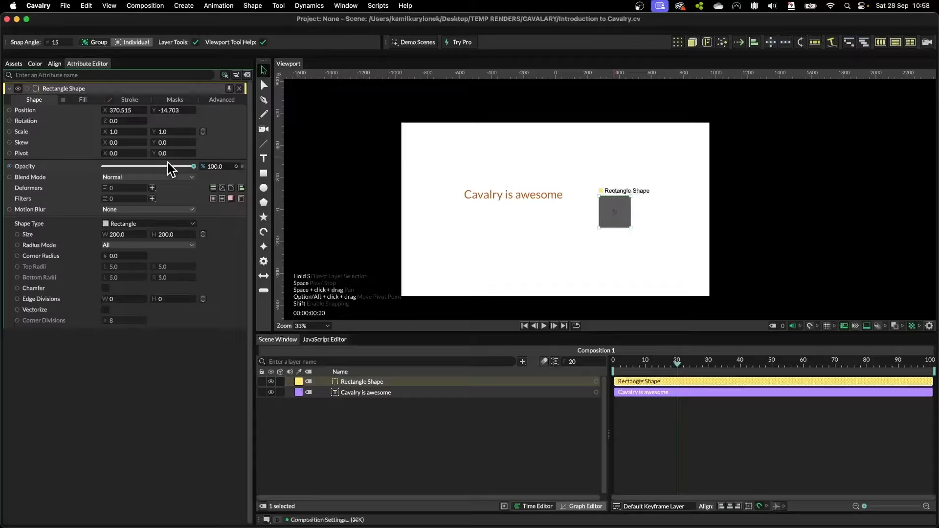
Step: Try the Ring and Polygon shape types on the rectangle layer and return it to Rectangle
left_click(131, 225)
left_click(139, 318)
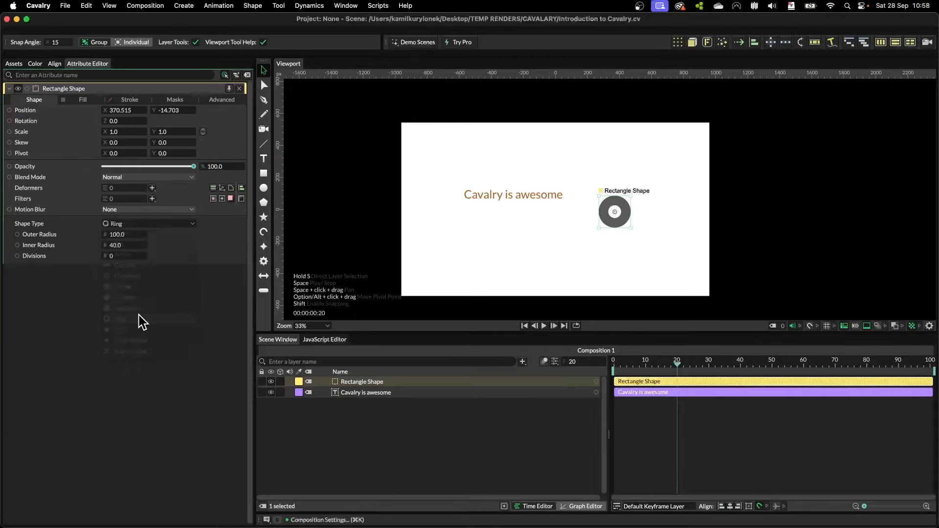
left_click(126, 225)
left_click(128, 298)
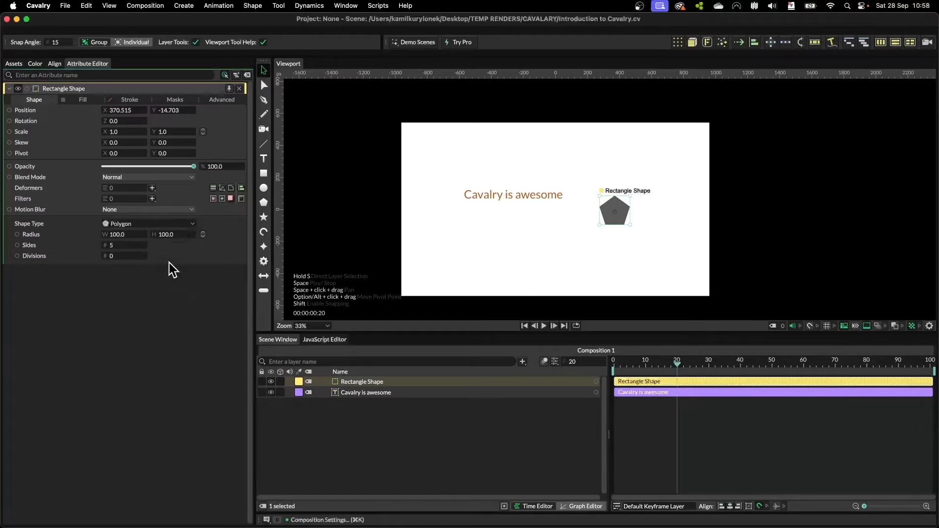
left_click(147, 225)
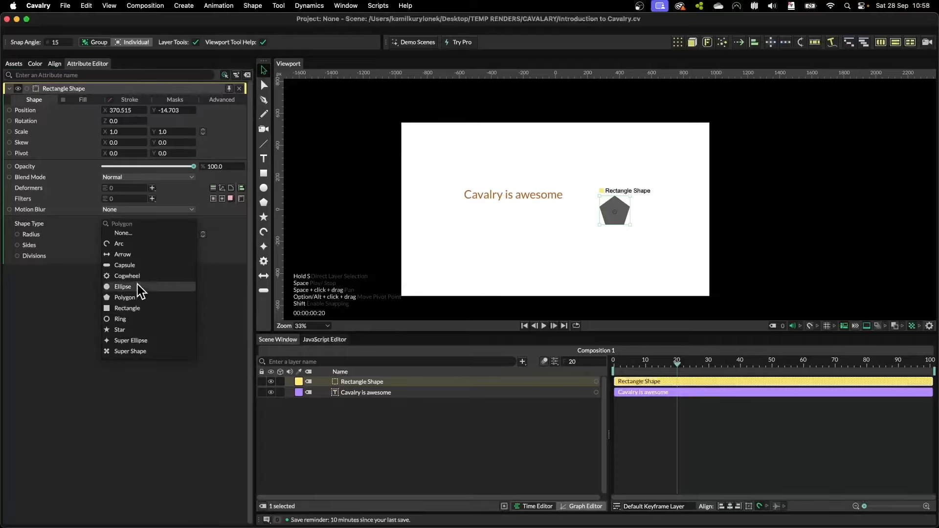
left_click(126, 308)
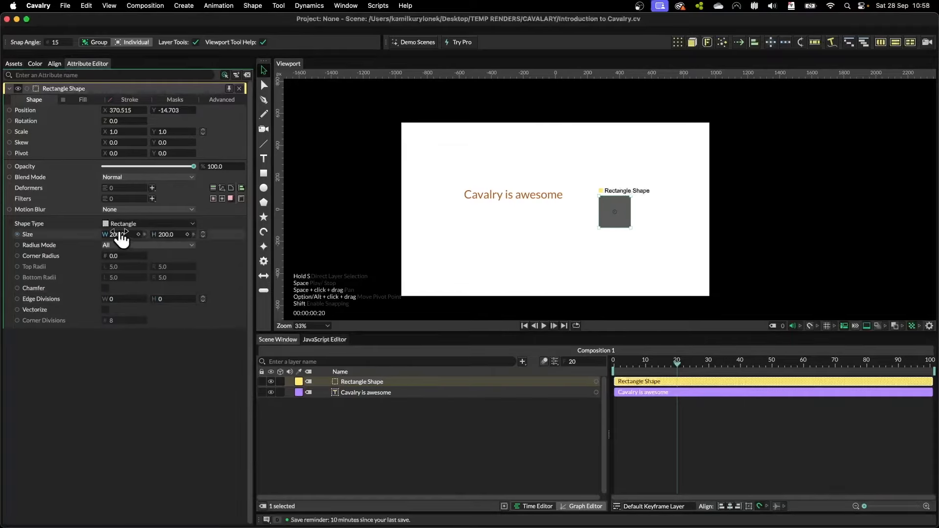
Step: Resize the rectangle to 226 wide by 266 high and set its corner radius to 52
left_click_drag(118, 235, 185, 245)
left_click_drag(190, 241, 215, 240)
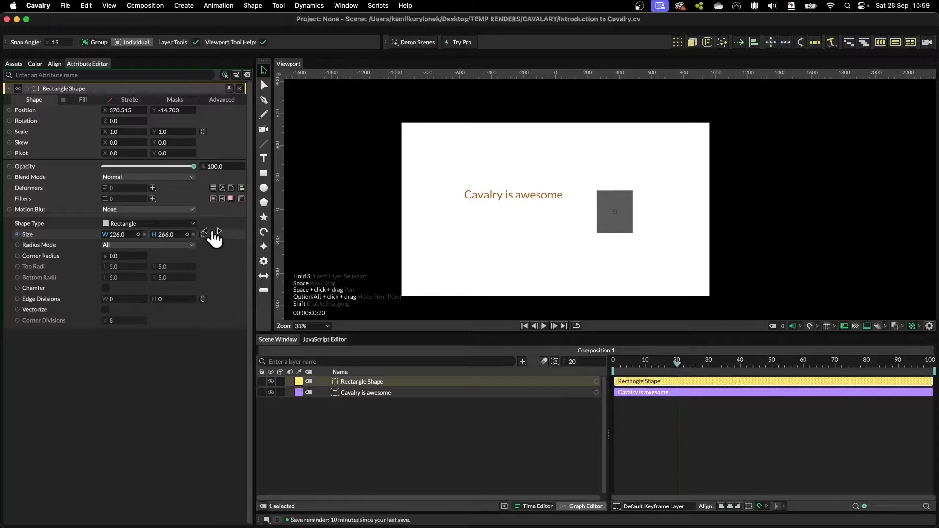
left_click_drag(132, 257, 149, 261)
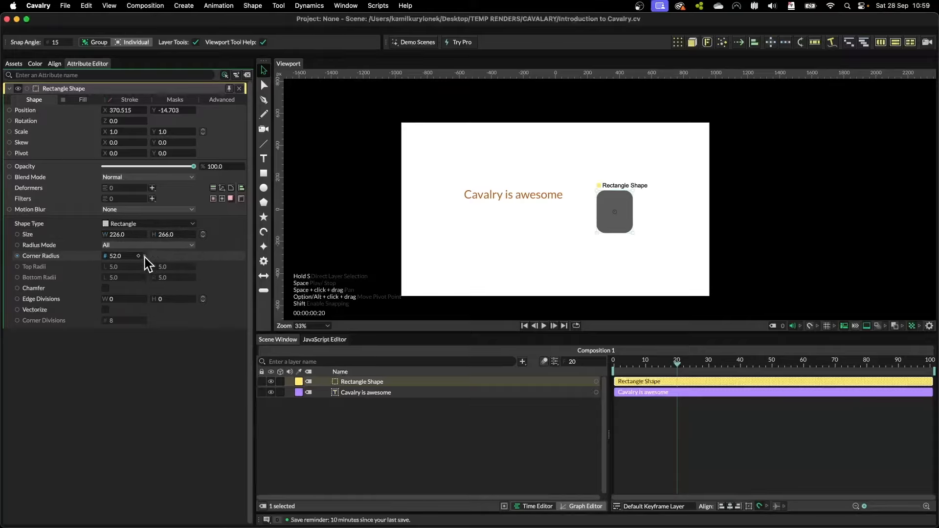
Step: Switch the rectangle's radius mode to Individual and set the top radii to 138 left and 95 right, with 0 for the bottom-right corner
left_click(162, 245)
left_click(137, 259)
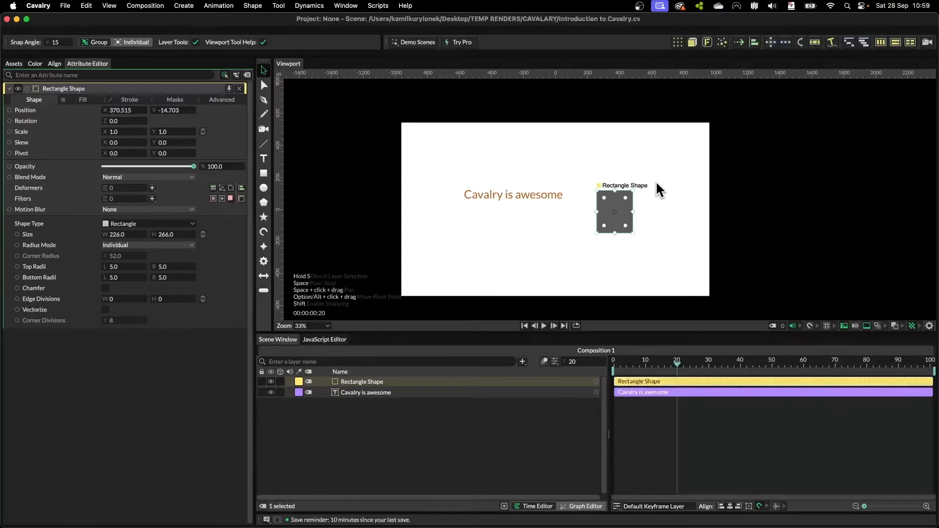
scroll(656, 180, "up", 10)
left_click_drag(568, 251, 570, 172)
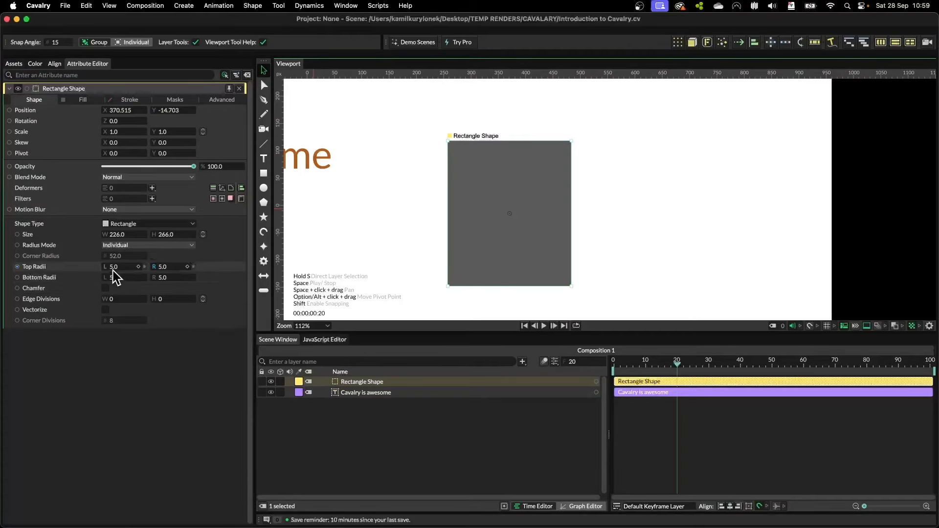
left_click_drag(117, 268, 209, 269)
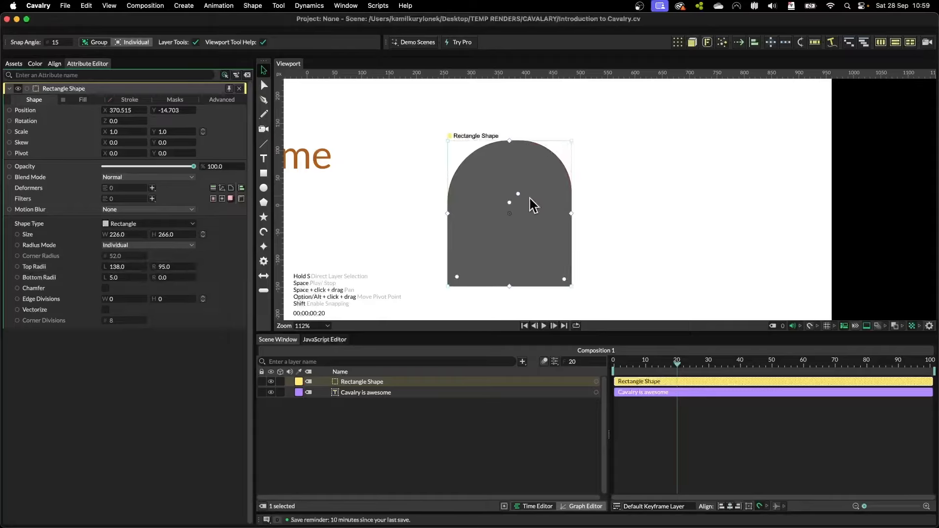
Step: Adjust the rectangle's right corner radii directly on the shape to 67 at the upper corner and 28 at the lower corner
mouse_move(519, 194)
left_mouse_down()
mouse_move(543, 171)
mouse_move(532, 181)
left_mouse_up()
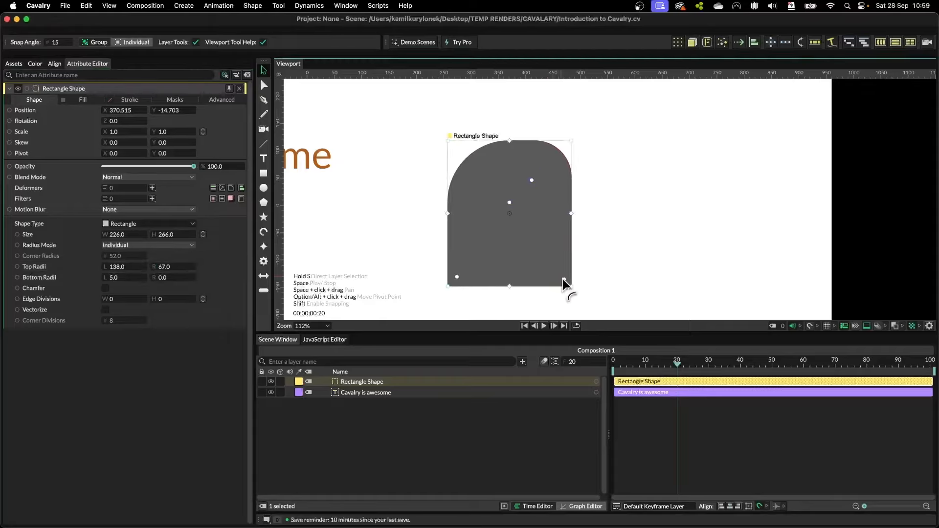
left_click_drag(564, 279, 542, 266)
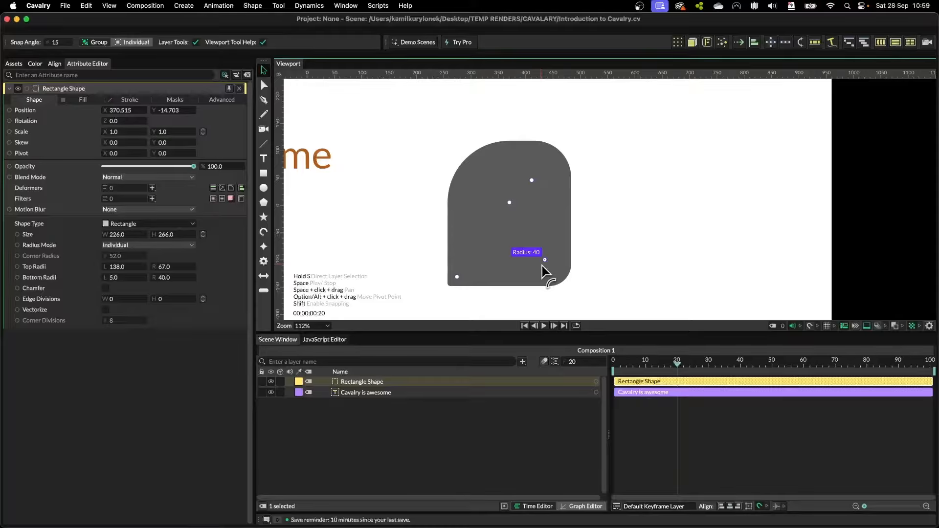
left_click_drag(542, 266, 557, 272)
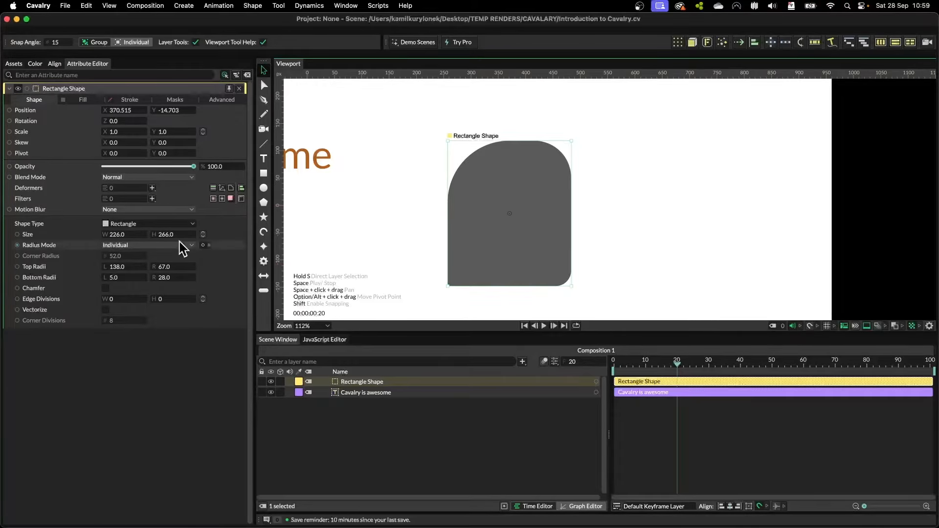
Step: Enlarge the rectangle to about 544 by 550 on the canvas and increase its upper-left corner radius to 245
mouse_move(583, 184)
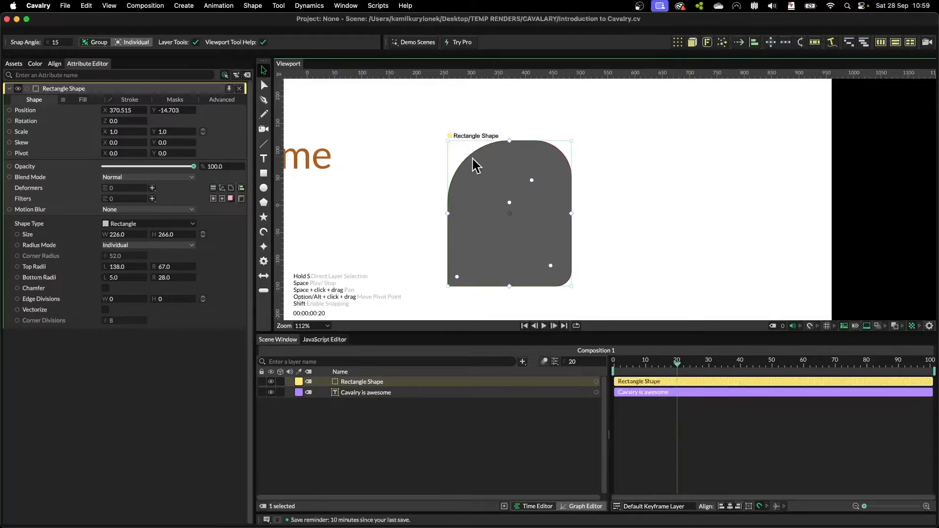
scroll(526, 191, "down", 6)
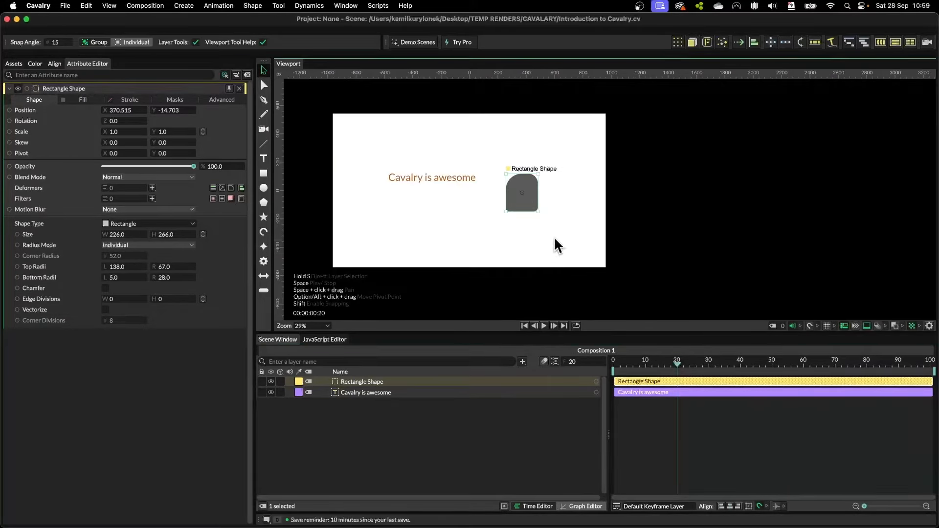
scroll(436, 200, "left", 5)
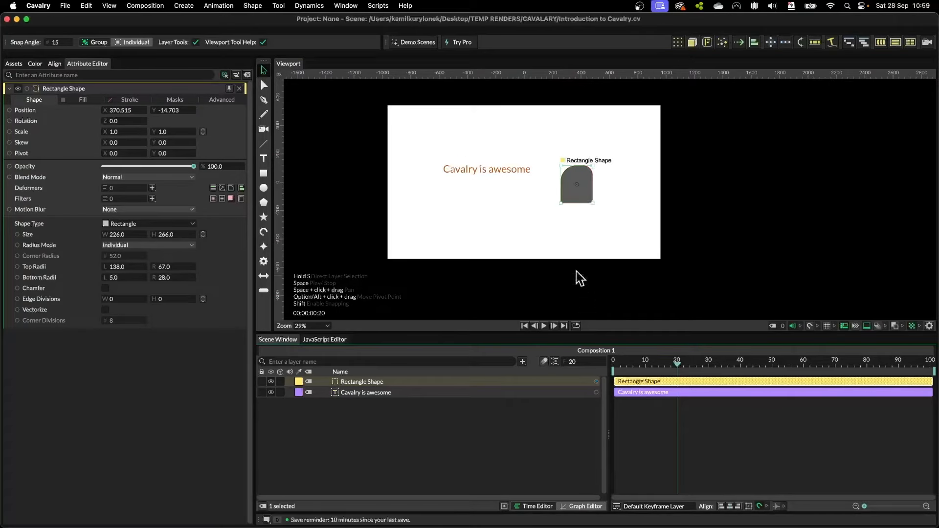
scroll(568, 223, "up", 2)
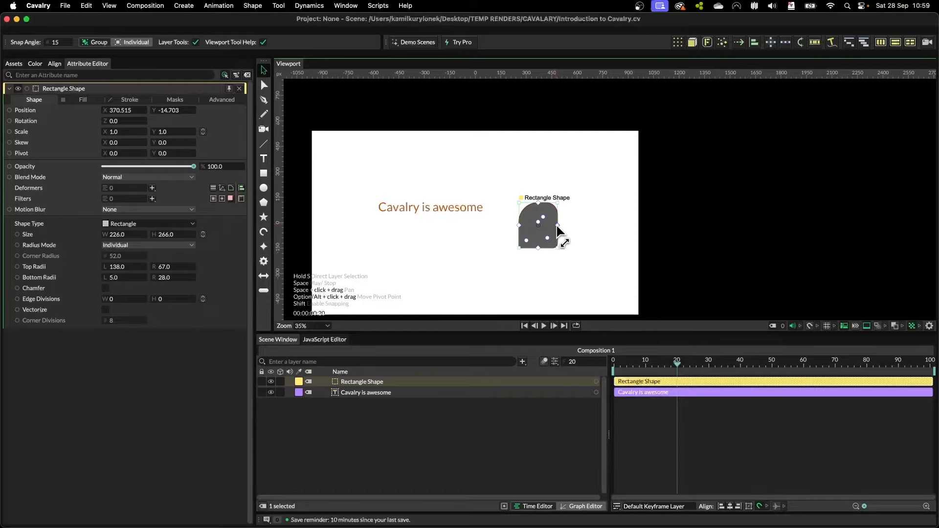
left_click_drag(557, 230, 539, 272)
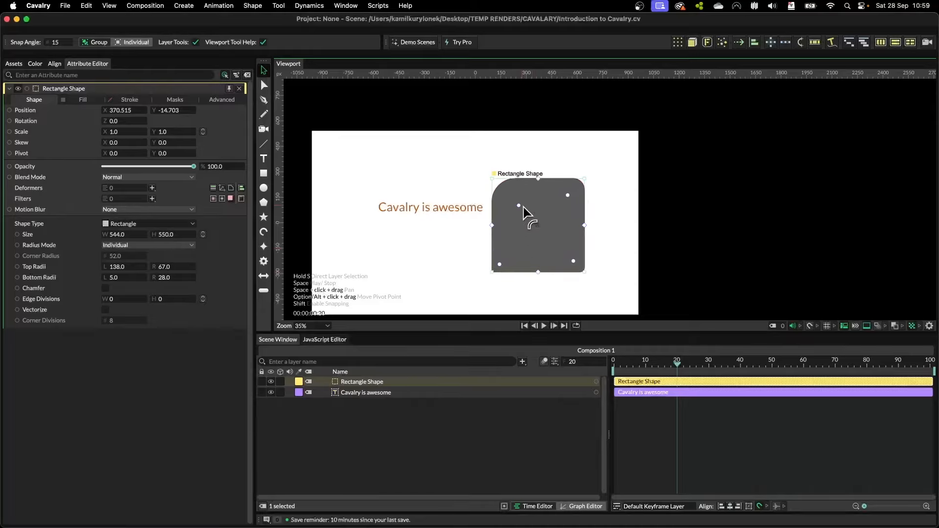
left_click_drag(521, 208, 535, 223)
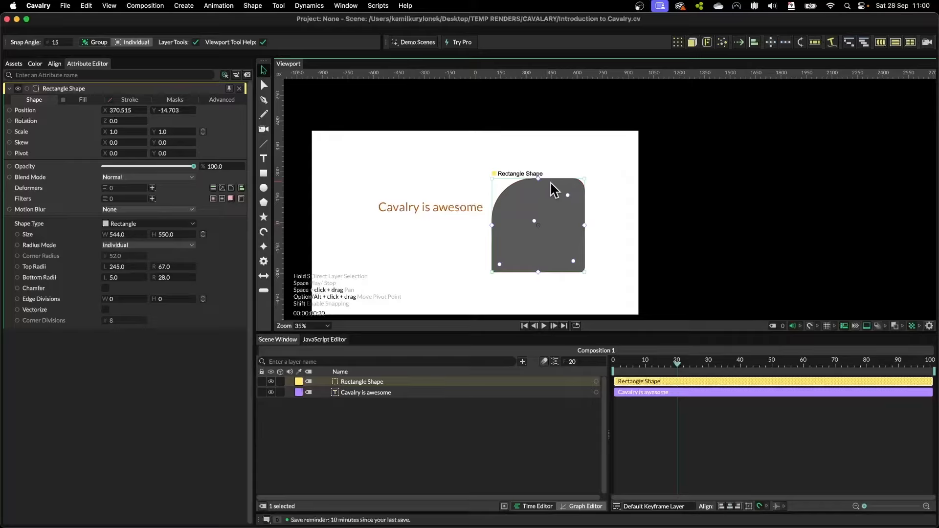
Step: Make the rectangle shape editable and clear the selection
right_click(531, 204)
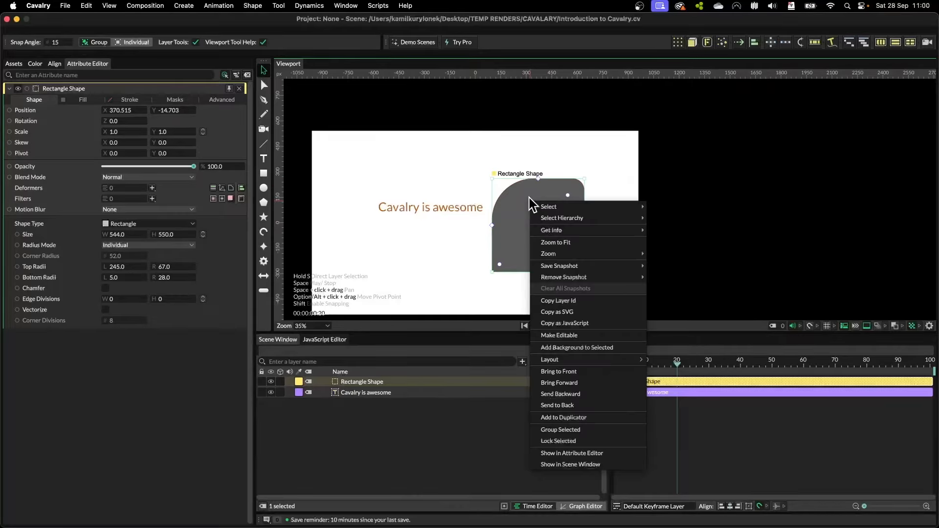
left_click(563, 337)
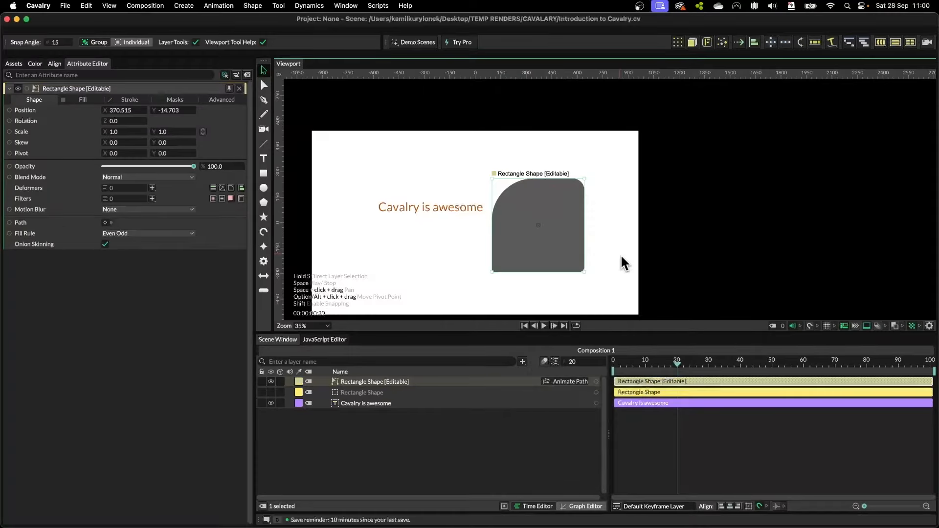
left_click(622, 252)
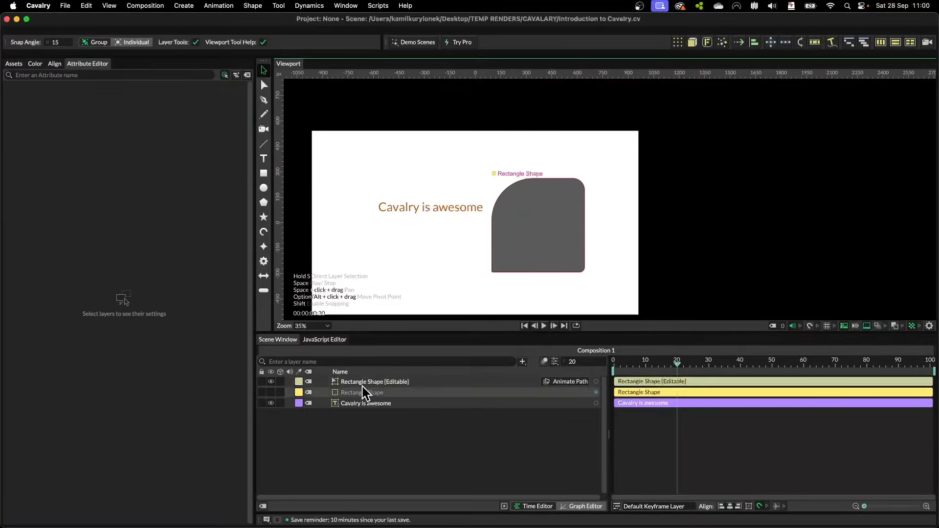
Step: Compare the shape attributes of the editable rectangle with those of the original Rectangle Shape layer
left_click(396, 383)
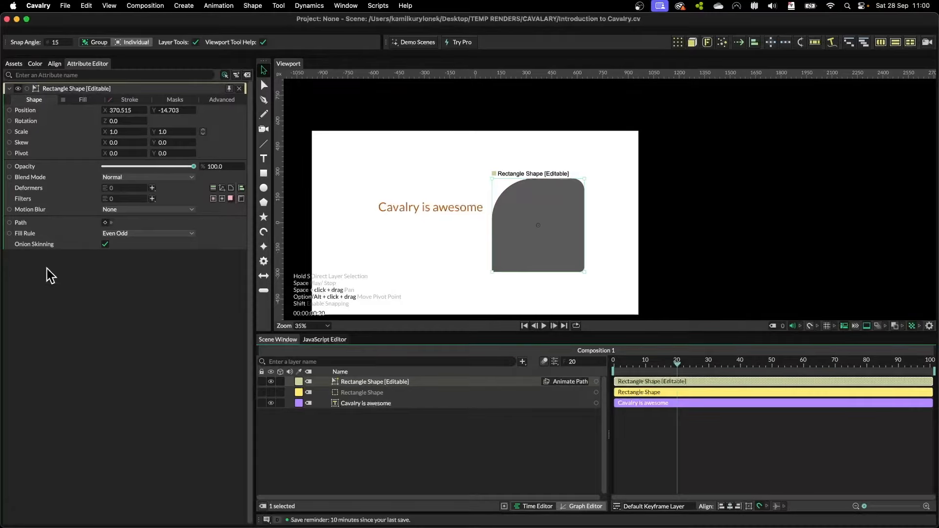
left_click(375, 393)
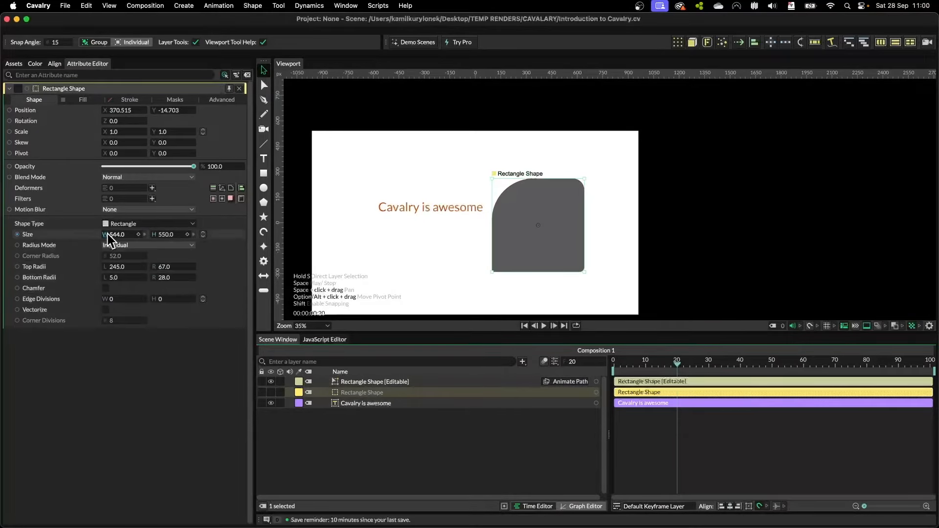
left_click(402, 381)
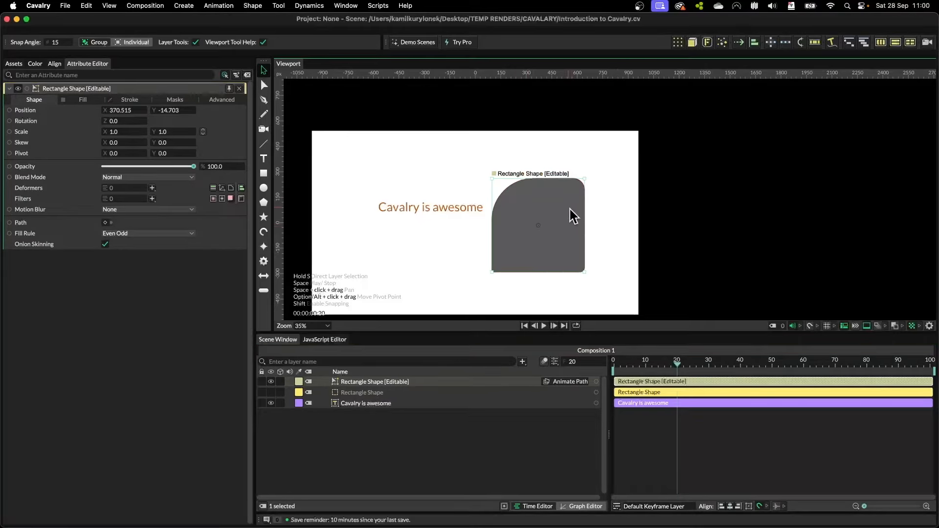
Step: Distort the editable rectangle's outline into a freeform shape by bending its path segments outward, and clear the selection
key("a")
left_click_drag(585, 190, 601, 193)
left_click_drag(593, 251, 503, 310)
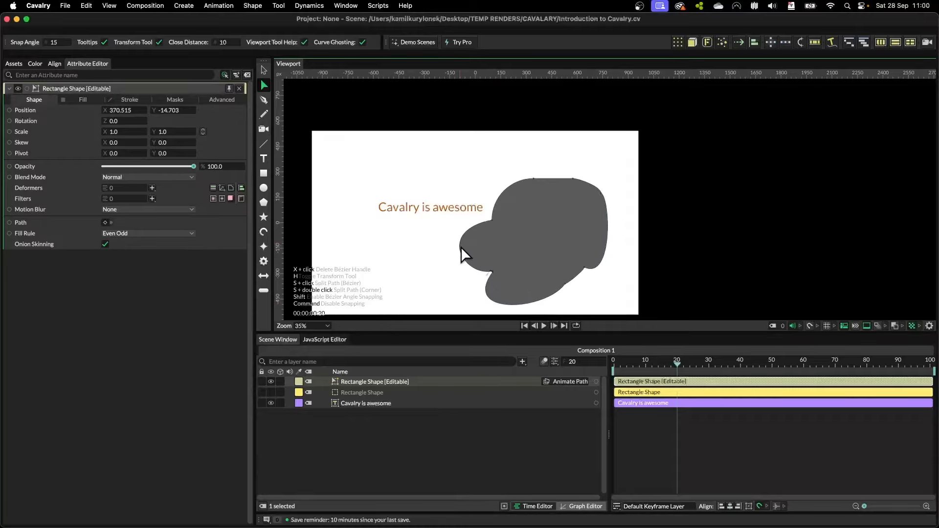
left_click(688, 205)
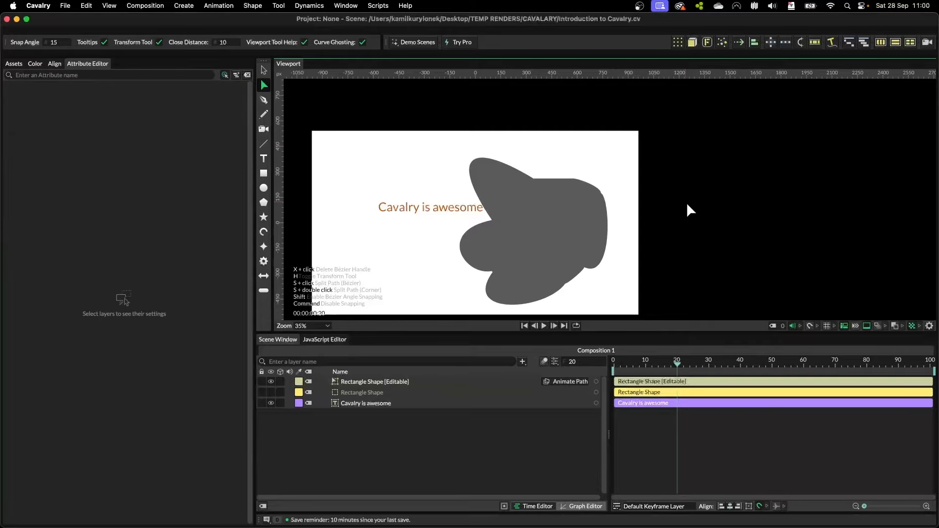
scroll(621, 248, "down", 3)
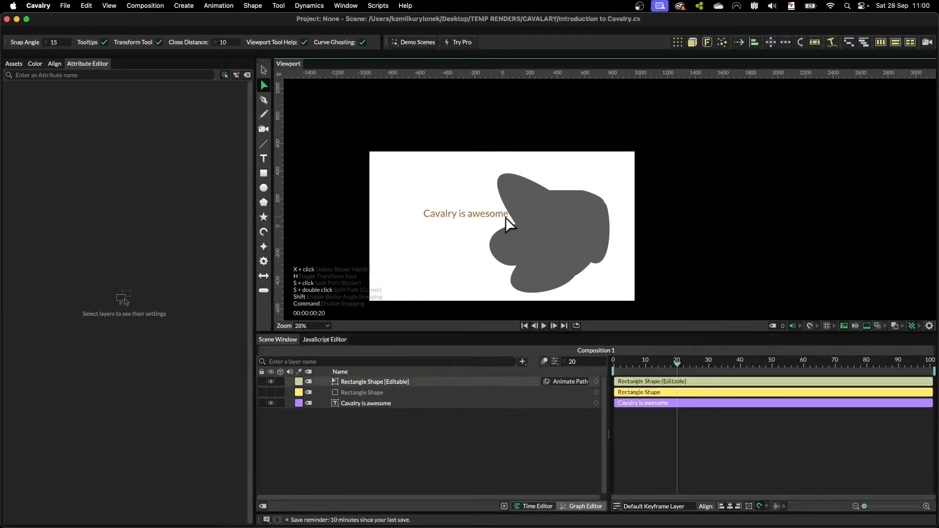
Step: Delete all layers from the composition, including the text, the editable rectangle and the hidden Rectangle Shape
left_click_drag(395, 181, 706, 316)
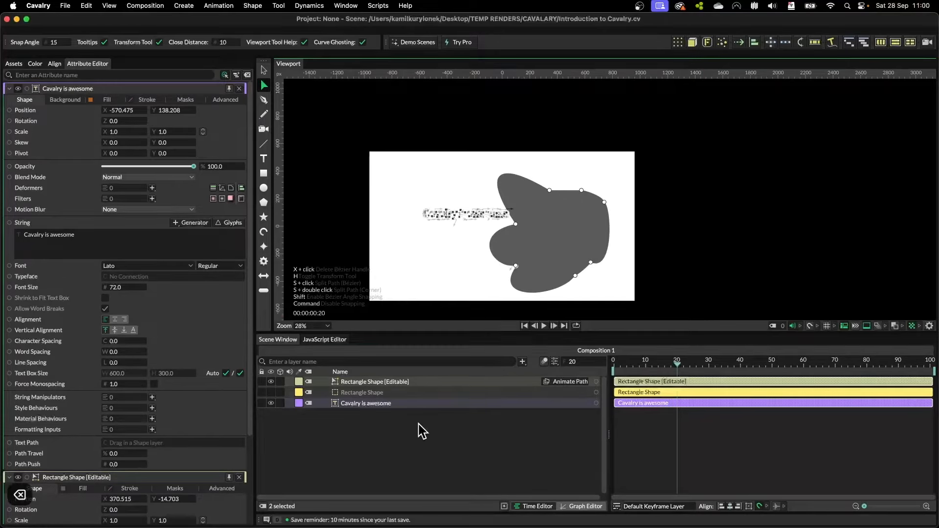
left_click(413, 392, "super")
key("BackSpace")
scroll(483, 199, "down", 3)
scroll(482, 199, "left", 2)
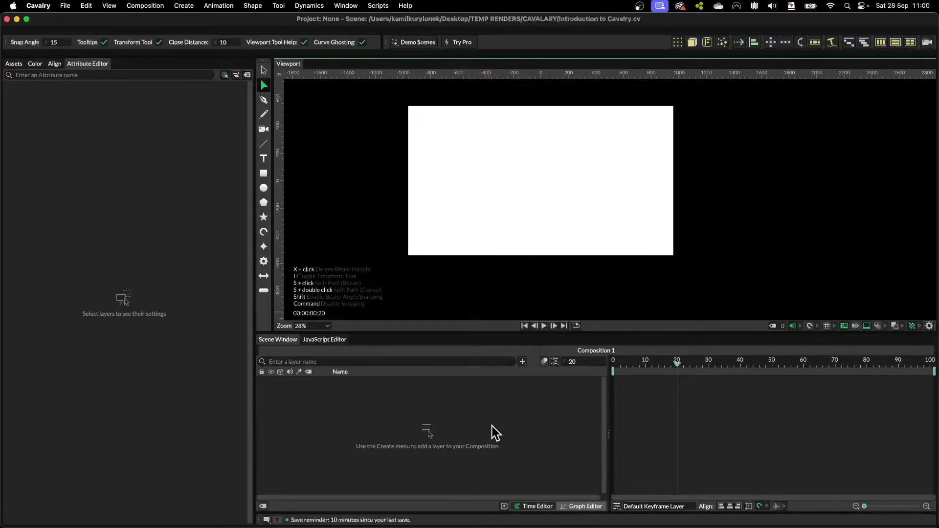
Step: Draw six rectangles of different sizes scattered across the canvas and delete them all
key("v")
left_click(263, 173)
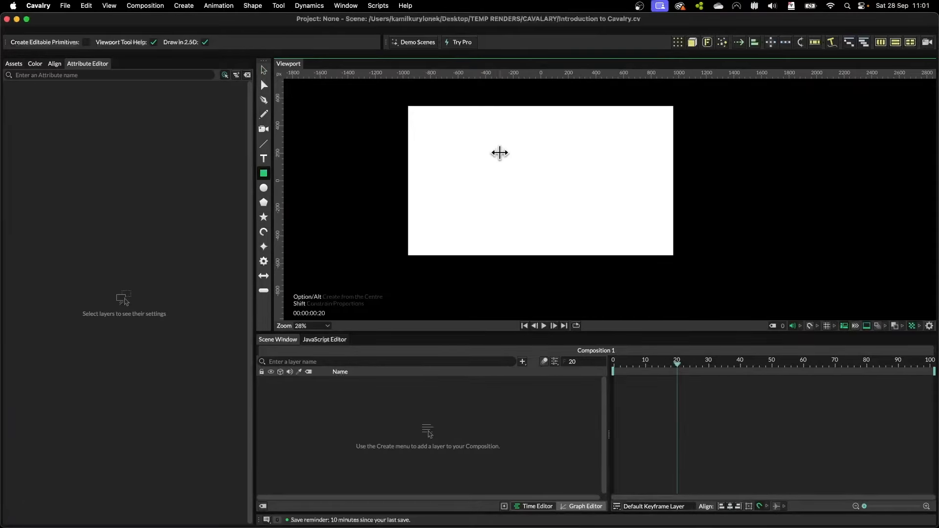
left_click_drag(444, 137, 530, 184)
left_click_drag(571, 142, 614, 191)
left_click_drag(488, 217, 553, 256)
left_click_drag(654, 139, 668, 181)
left_click_drag(613, 201, 650, 235)
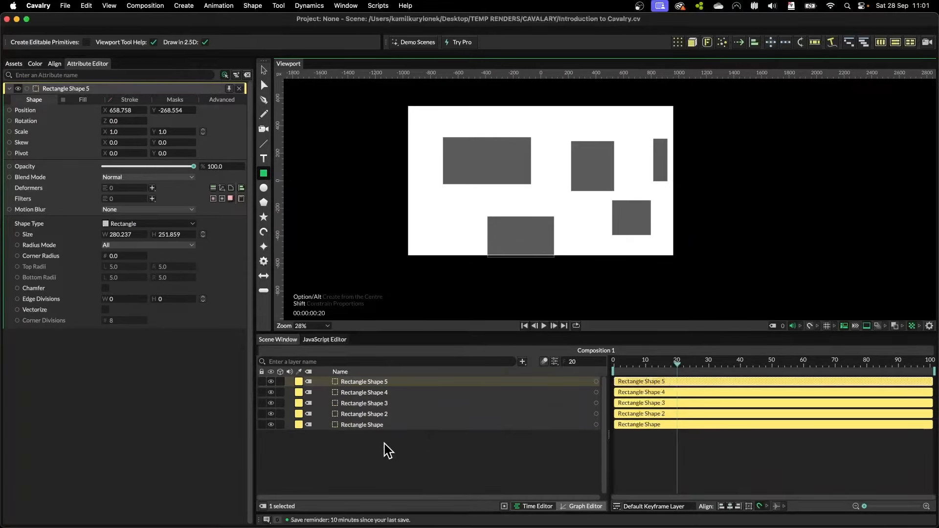
left_click_drag(428, 113, 466, 134)
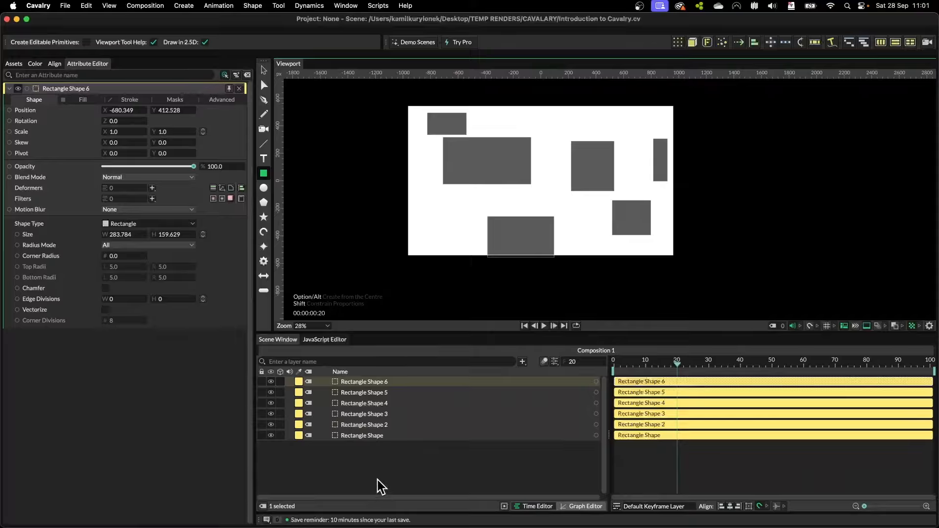
key("super+a")
key("BackSpace")
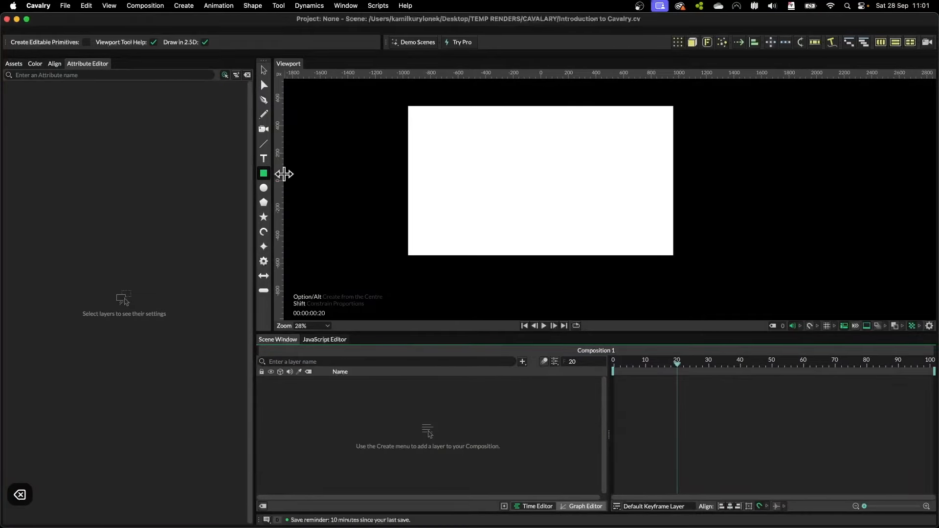
Step: Add a default rectangle, polygon, star and arc to the composition and spread them apart on the canvas
left_click(263, 174)
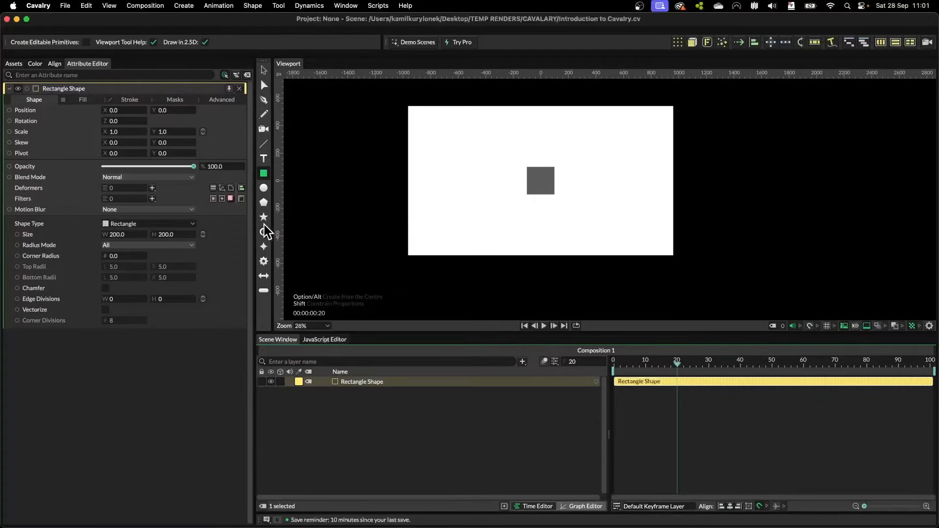
left_click(264, 203)
left_click(264, 217)
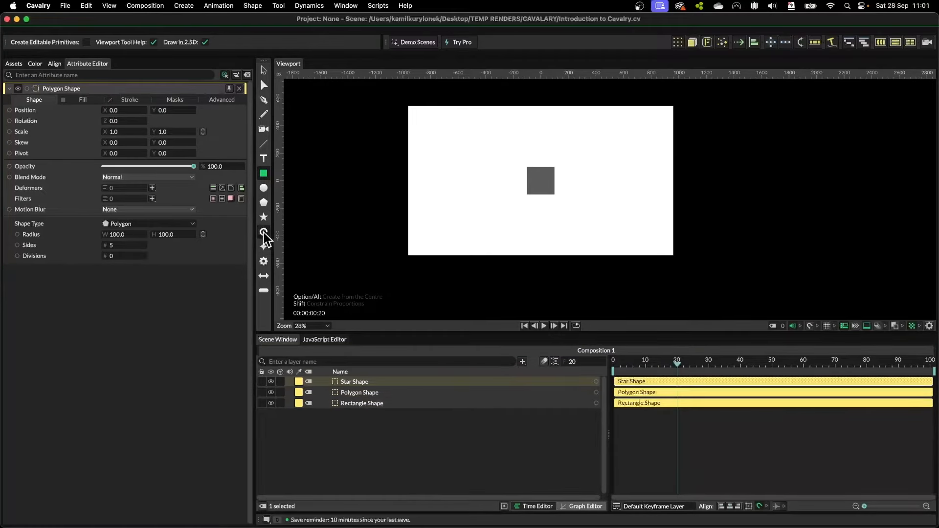
left_click(263, 231)
key("v")
left_click_drag(546, 185, 522, 218)
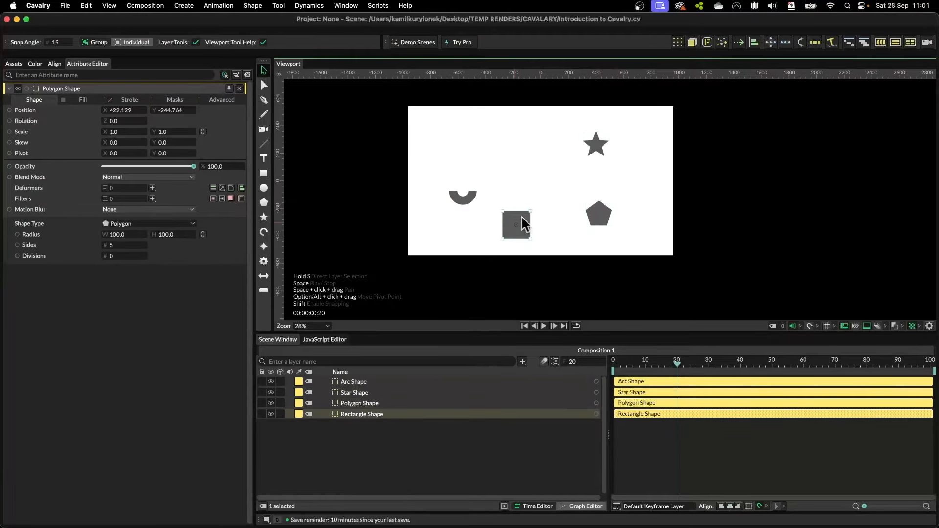
Step: Delete the rectangle, polygon, star and arc shapes together
left_click(599, 214)
left_click_drag(423, 128, 680, 293)
key("Delete")
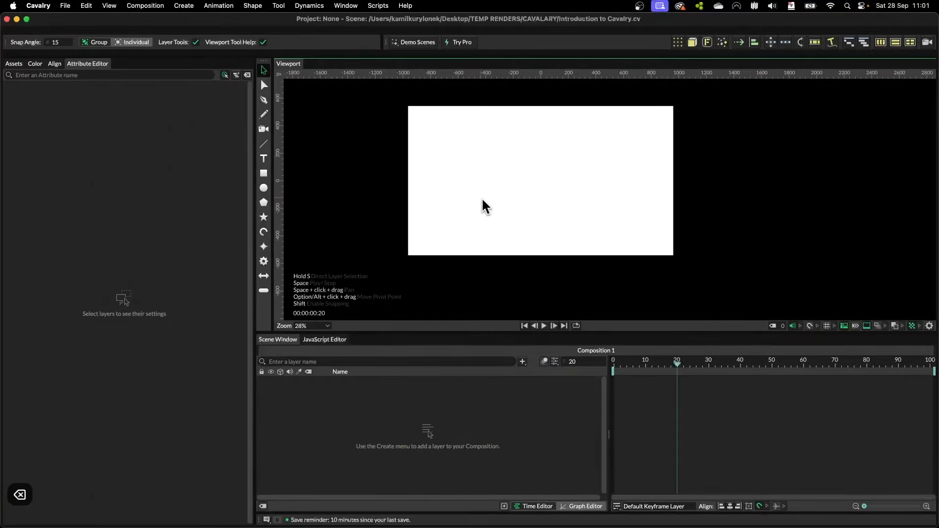
Step: Add a default rectangle at the centre of the canvas and set its size to 50 by 50
left_click(263, 174)
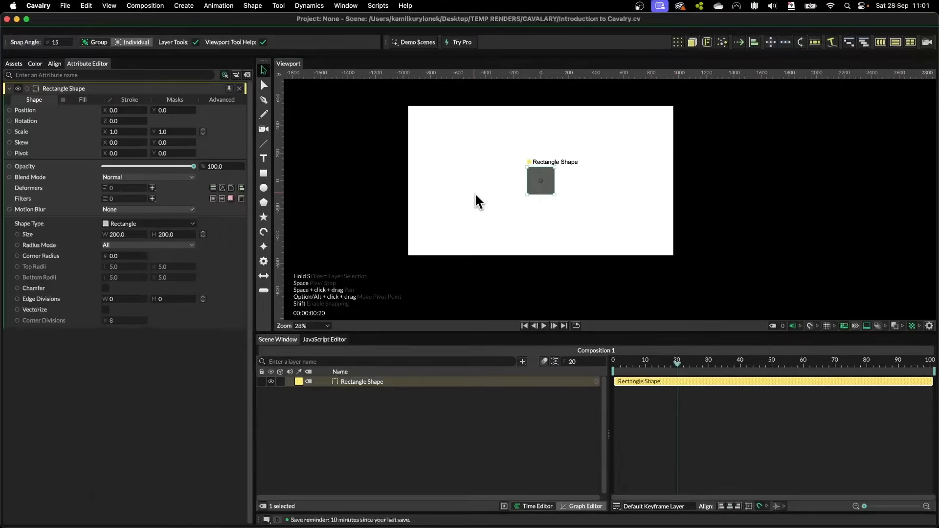
left_click(357, 383)
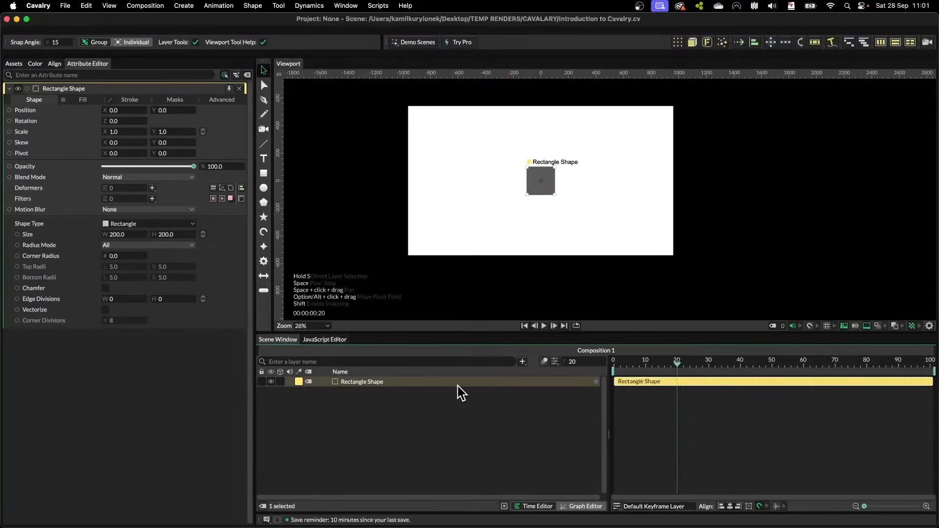
left_click(126, 236)
type("50")
key("Tab")
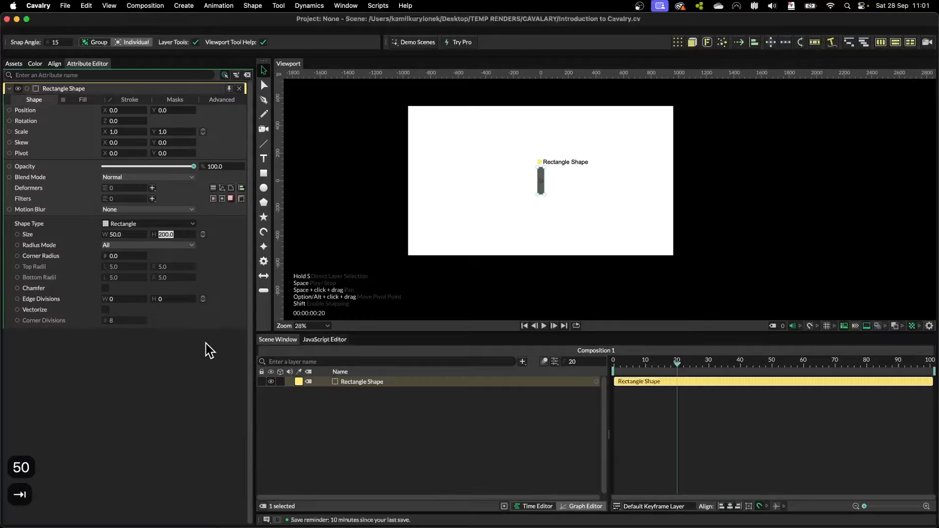
type("50")
key("Return")
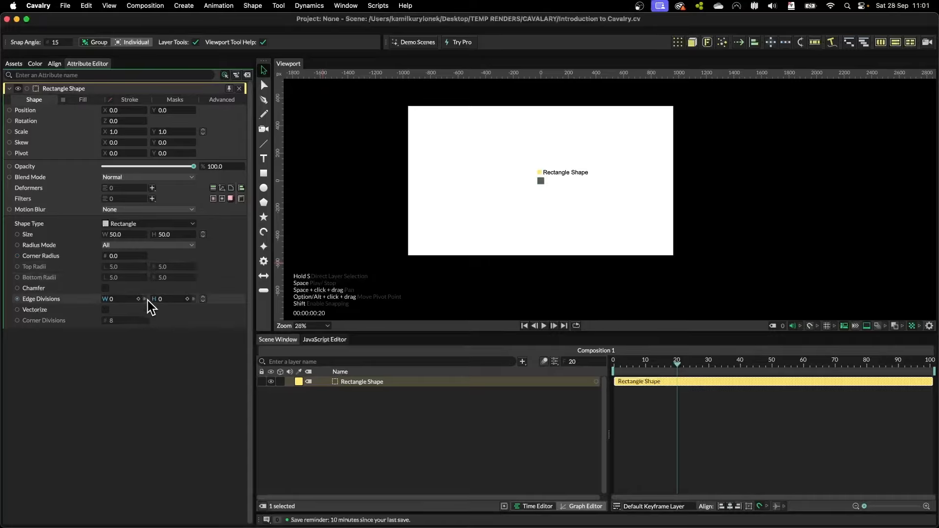
Step: Connect the rectangle's width to its height, try a width of 374 and undo that size change
left_click_drag(154, 298, 145, 331)
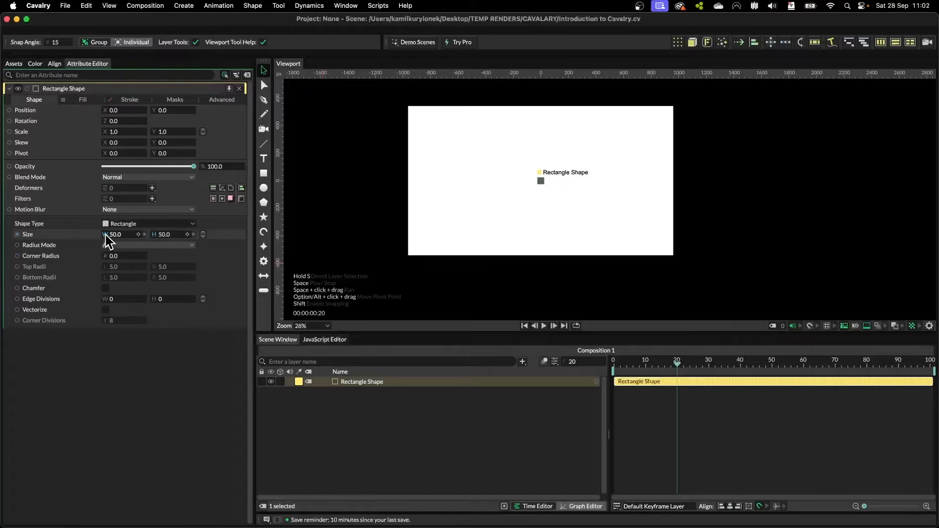
left_click_drag(106, 235, 176, 239)
left_click_drag(119, 241, 277, 264)
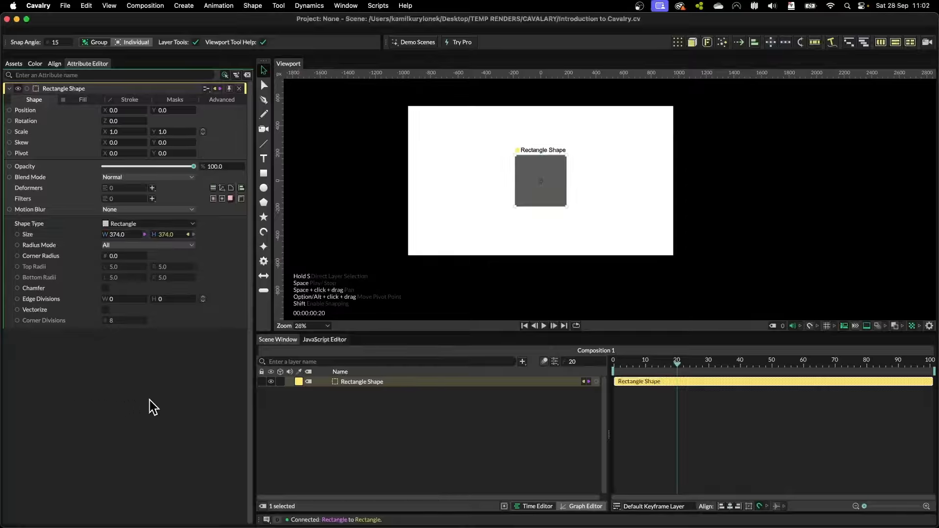
key("super+z")
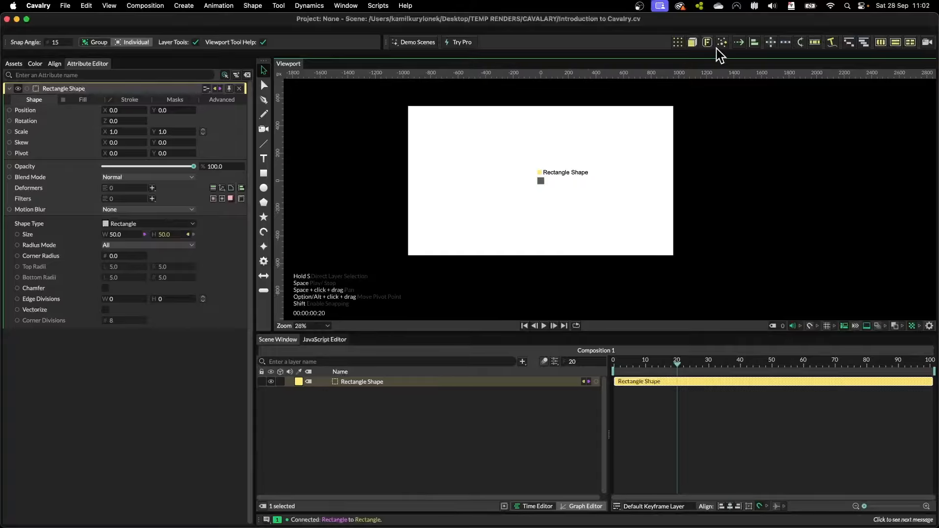
Step: Apply a Duplicator to the rectangle and compare the attributes of the Duplicator and Rectangle Shape layers
left_click(678, 42)
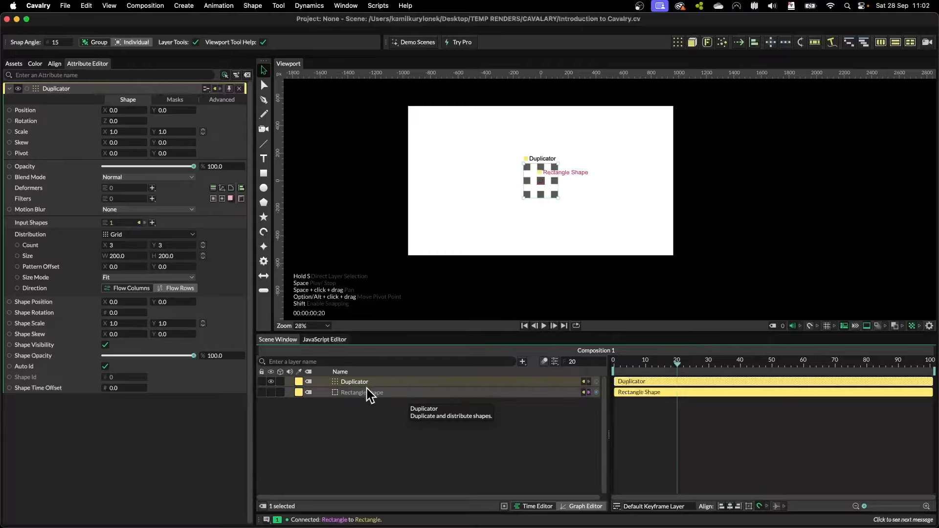
left_click(407, 392)
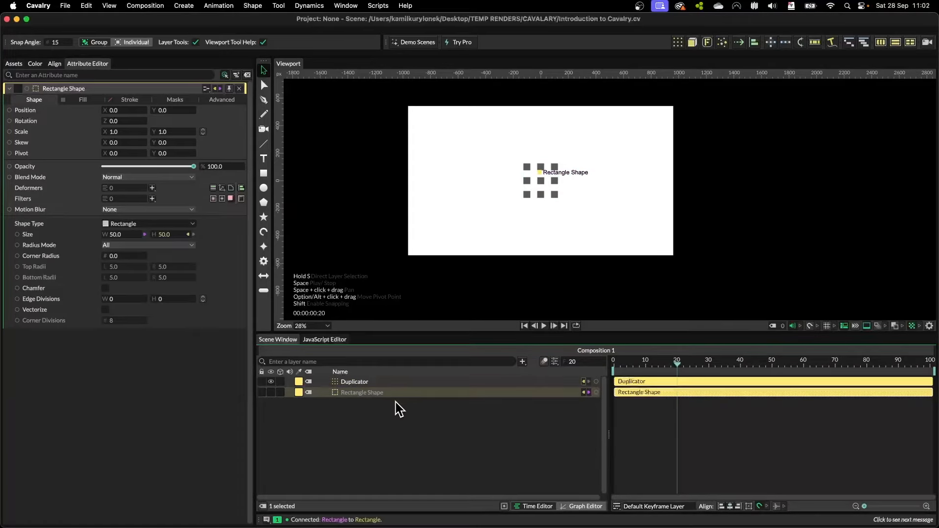
left_click(387, 381)
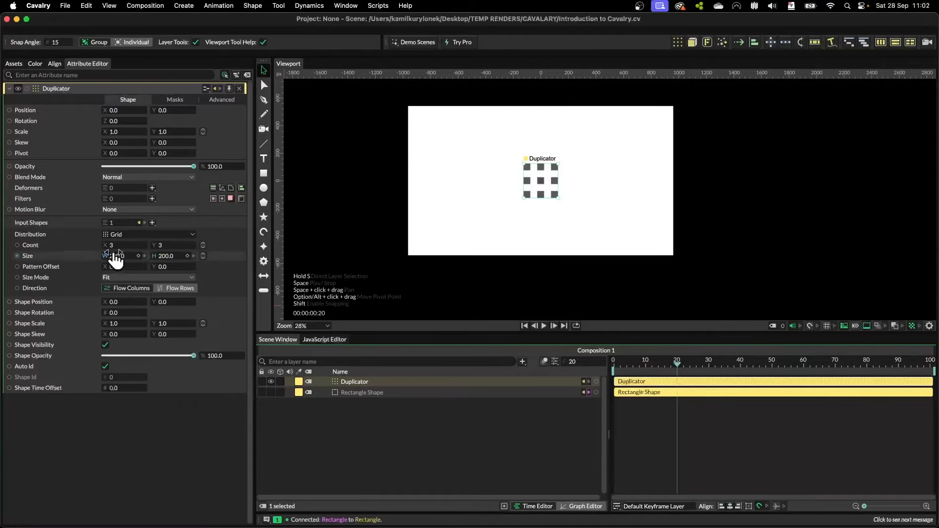
left_click(378, 421)
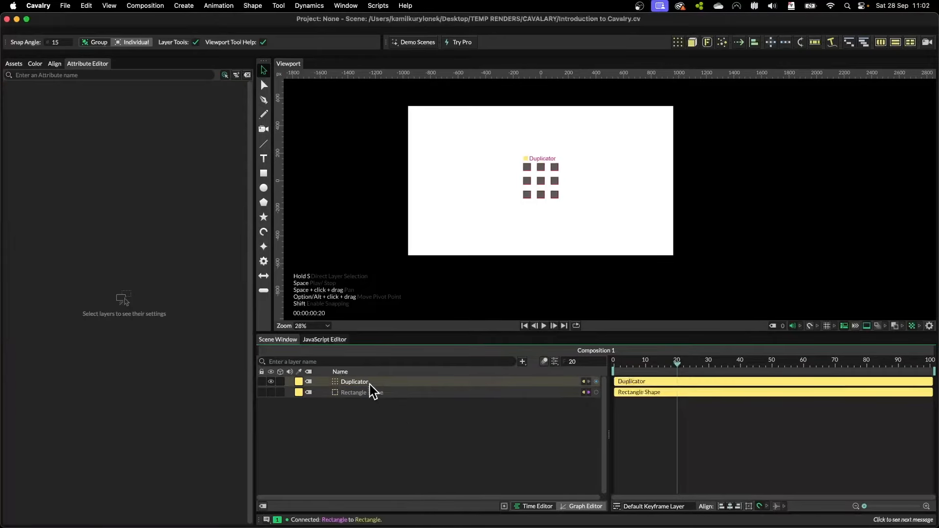
left_click(374, 382)
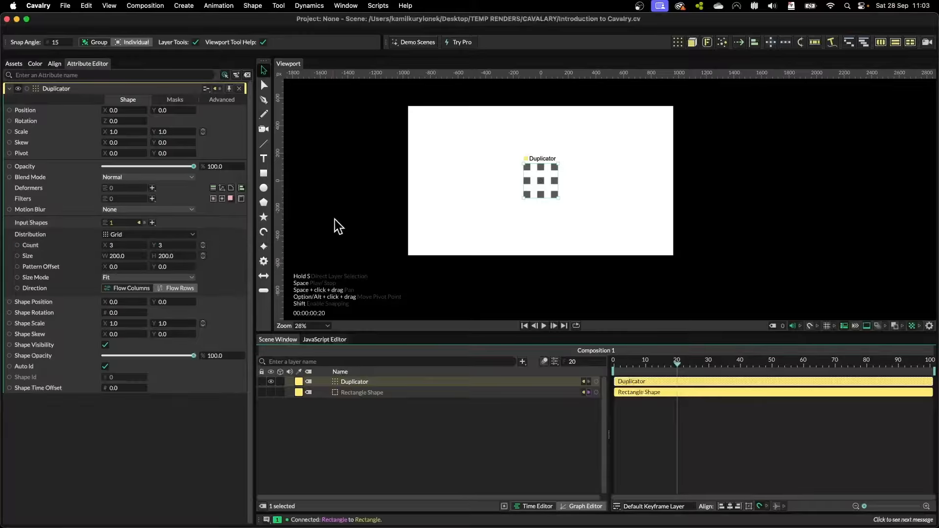
Step: Examine the duplicated grid up close and look through the Duplicator's mask, advanced and shape attributes
scroll(582, 235, "up", 2)
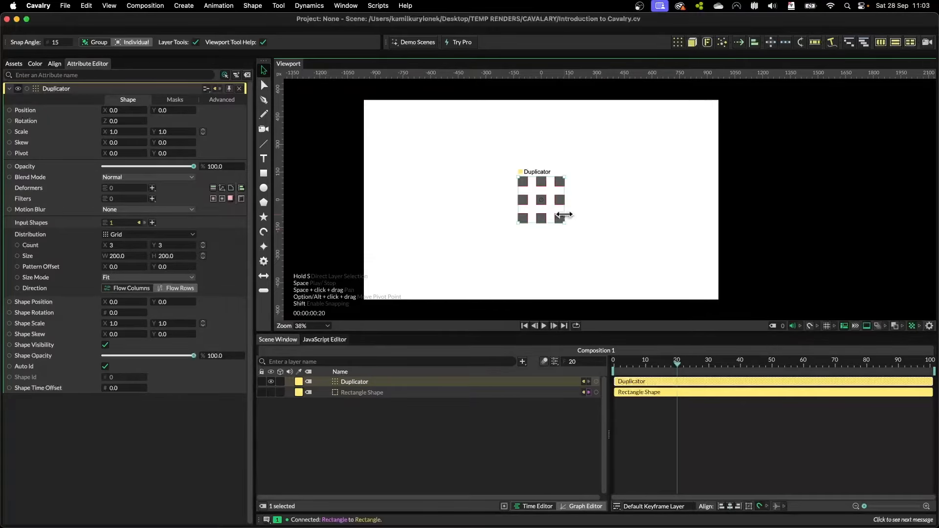
scroll(563, 205, "up", 5)
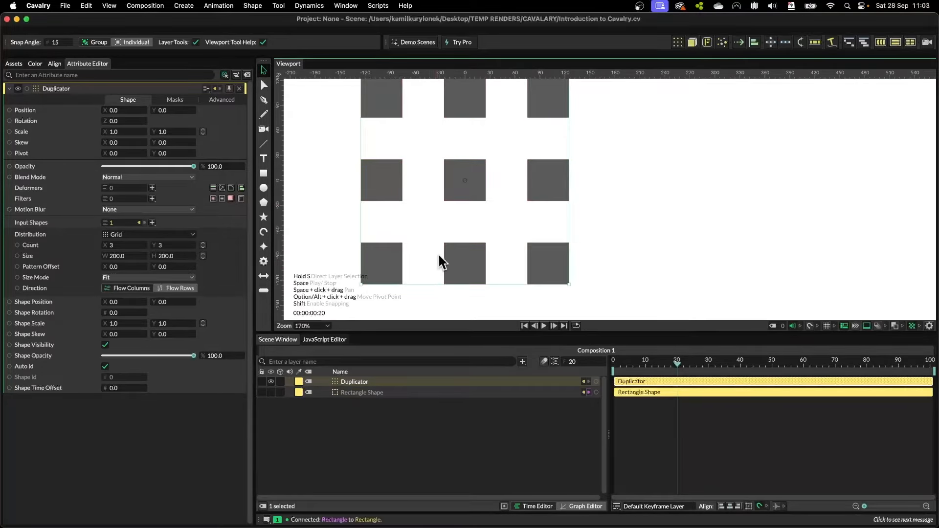
scroll(523, 153, "up", 2)
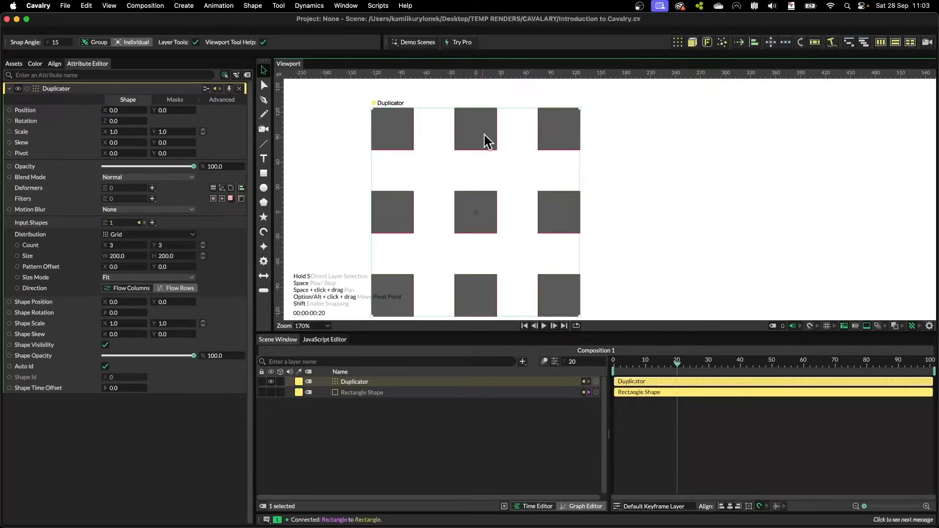
left_click_drag(468, 246, 562, 230)
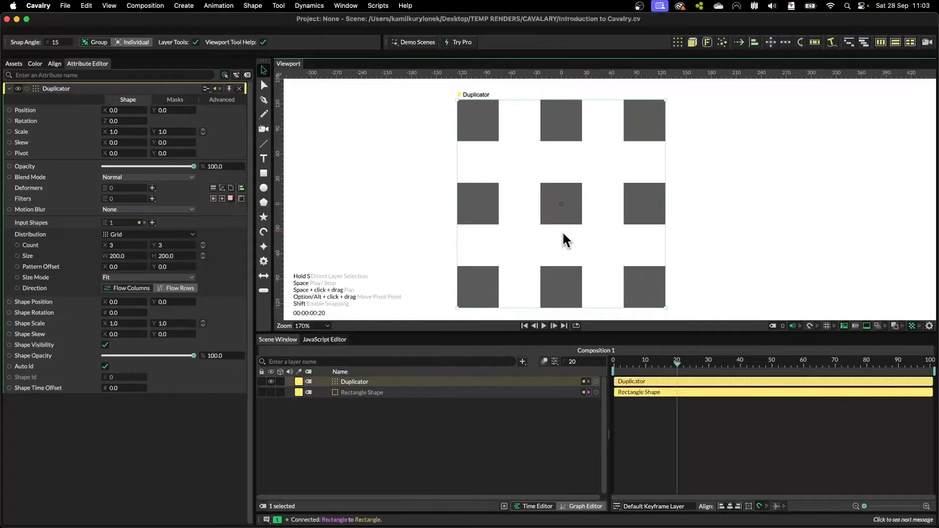
key("f")
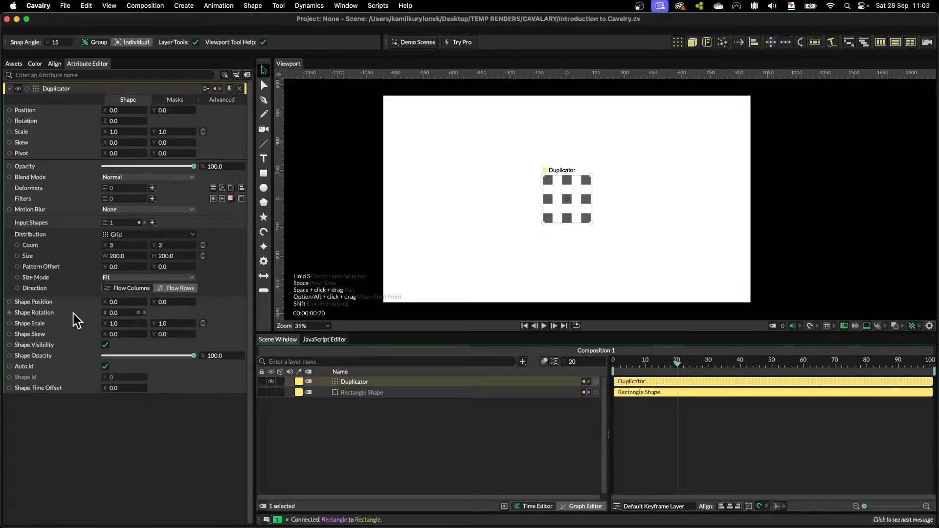
left_click(177, 99)
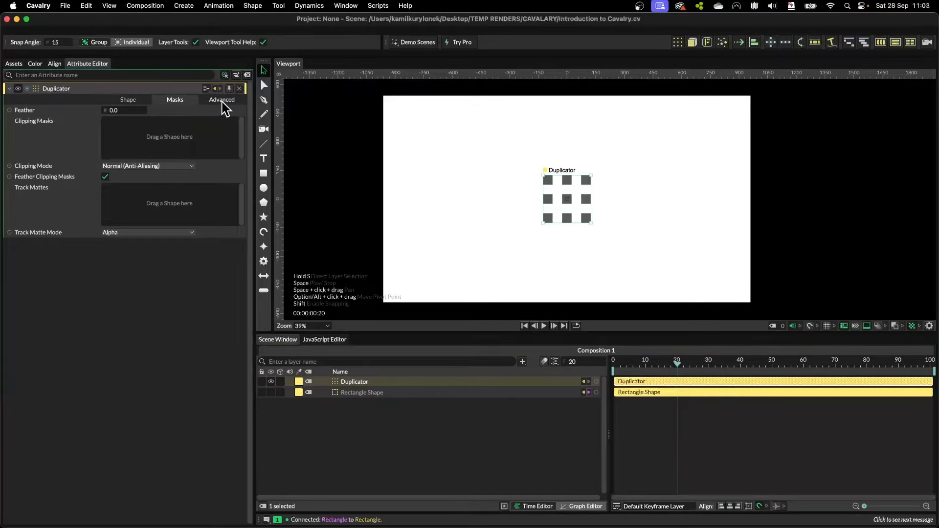
left_click(223, 100)
left_click(127, 100)
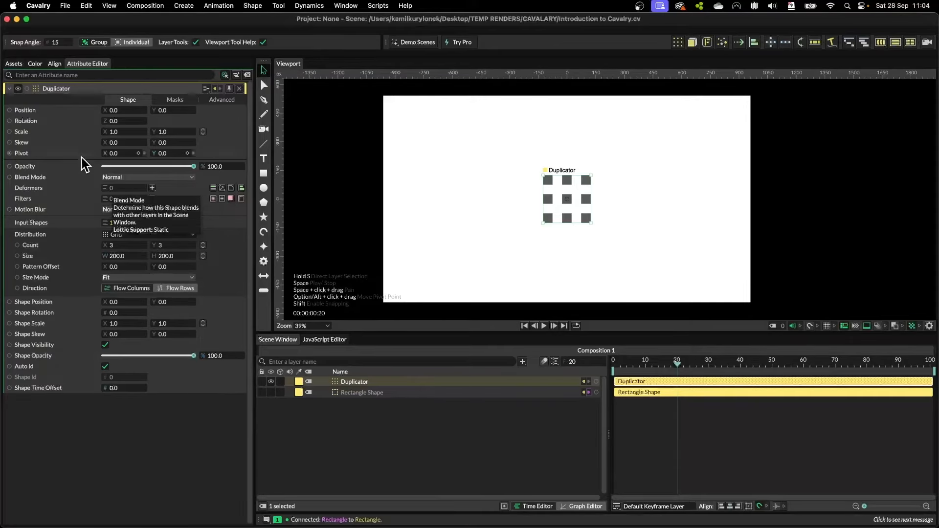
Step: Set the Duplicator's X position to 190, its grid size to 257 by 322 and its X shape position to 207
left_click_drag(115, 120, 269, 184)
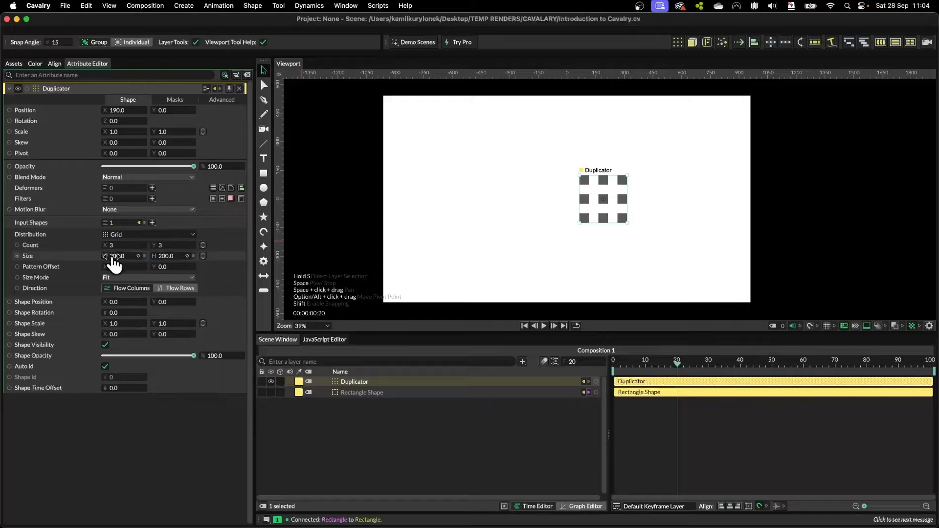
left_click_drag(109, 258, 234, 269)
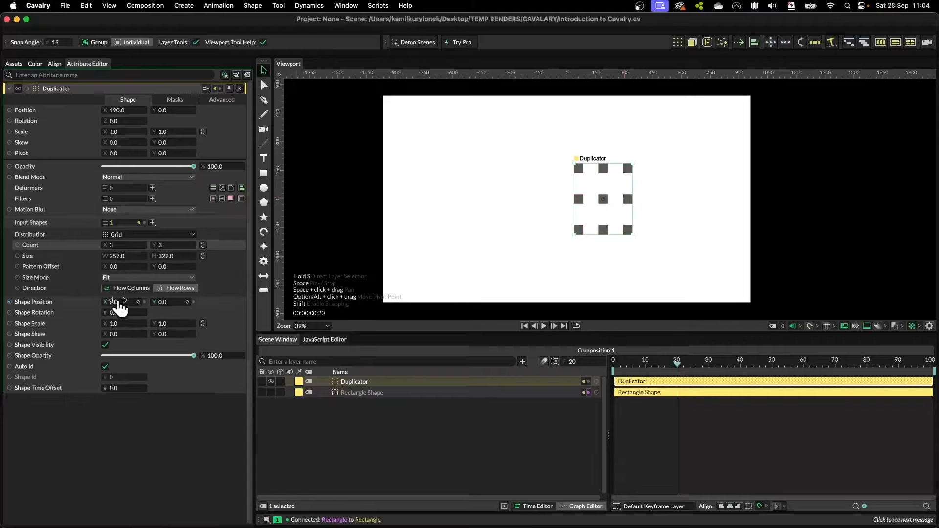
left_click_drag(120, 303, 226, 308)
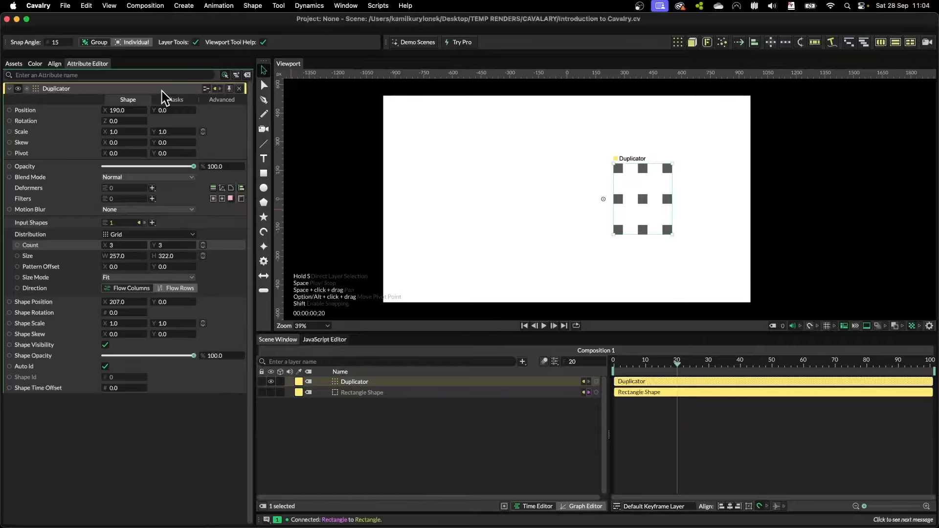
Step: Set the Duplicator's X position to 0
left_click(122, 111)
type("0")
key("Return")
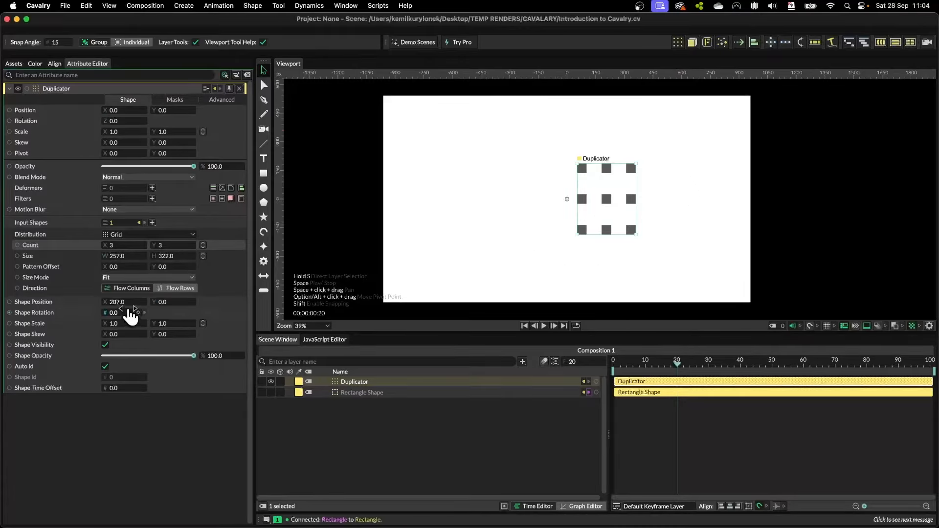
Step: Shift the duplicates horizontally and vertically through the shape position, finishing with it set to X 0 and Y 0
left_click_drag(130, 305, 56, 308)
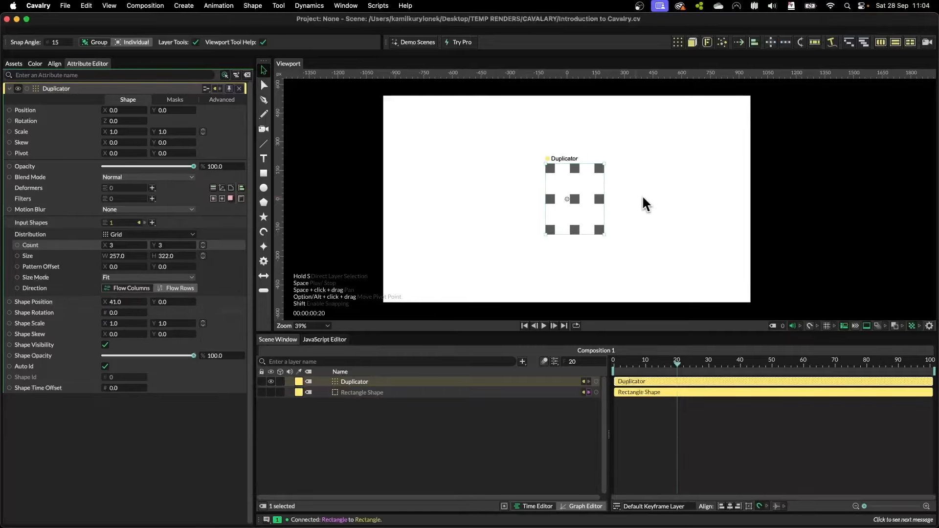
left_click_drag(130, 307, 237, 309)
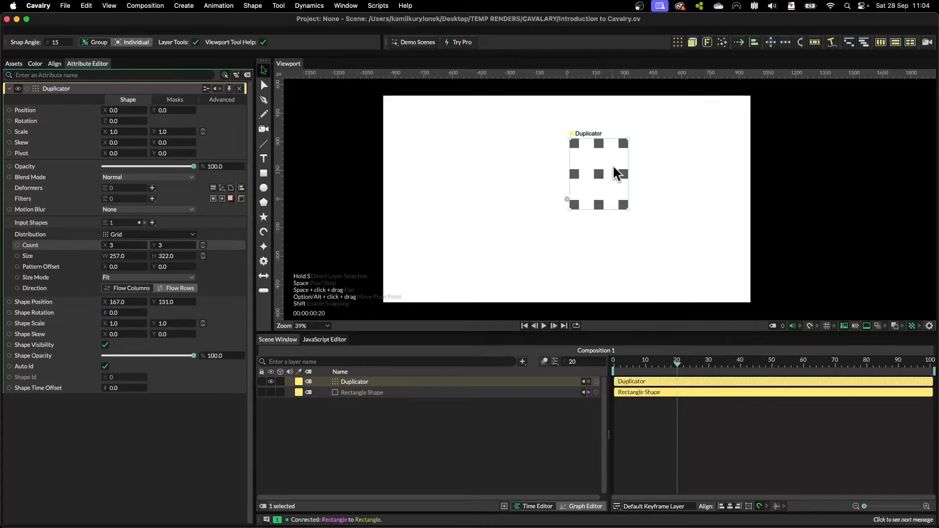
left_click(130, 308)
type("0")
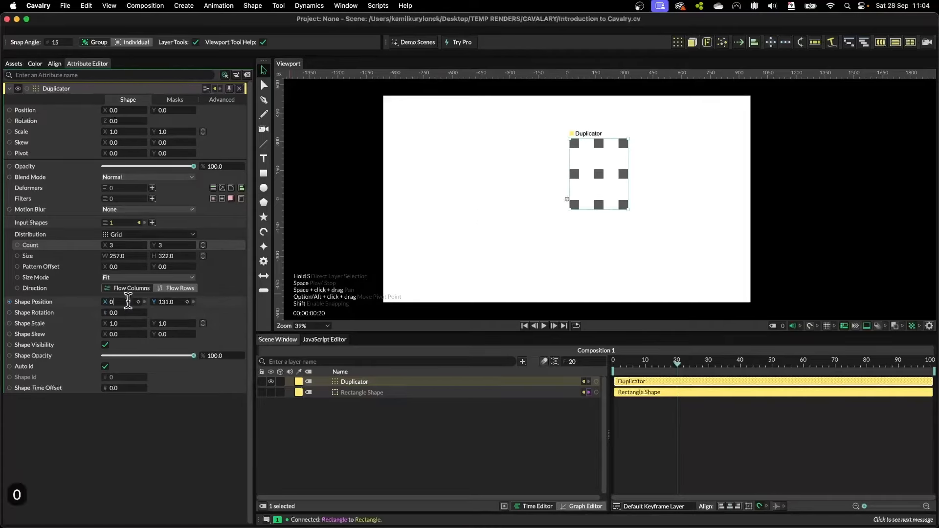
key("Tab")
type("0")
key("Return")
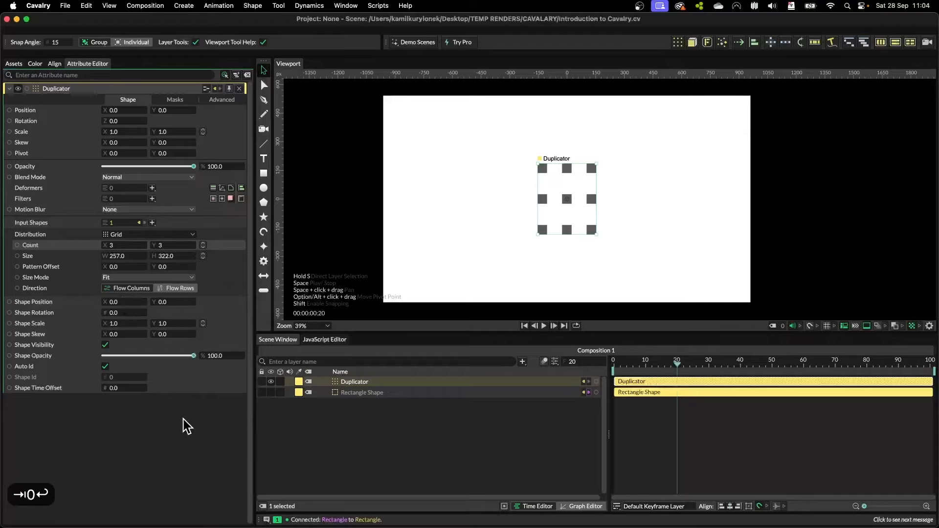
Step: Look through the Duplicator's distribution types and set the grid size to 1920 by 1080
left_click(142, 235)
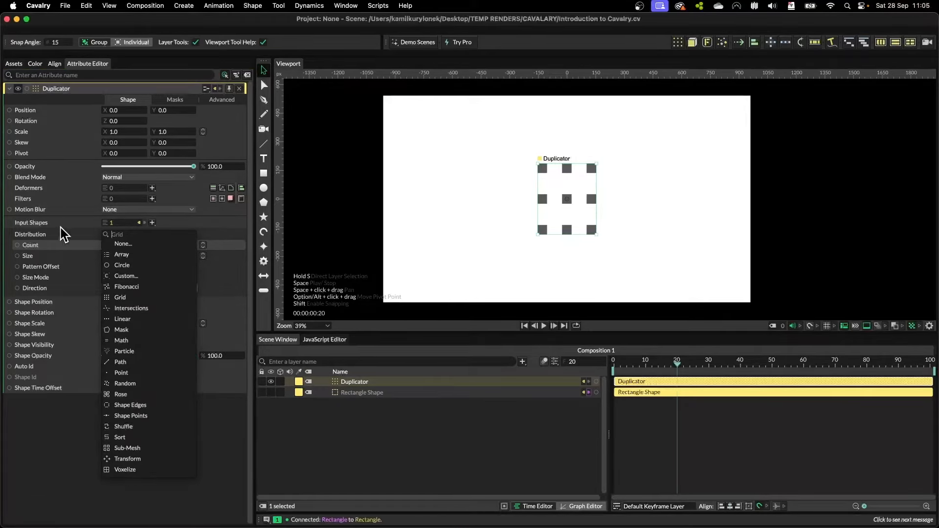
left_click(63, 445)
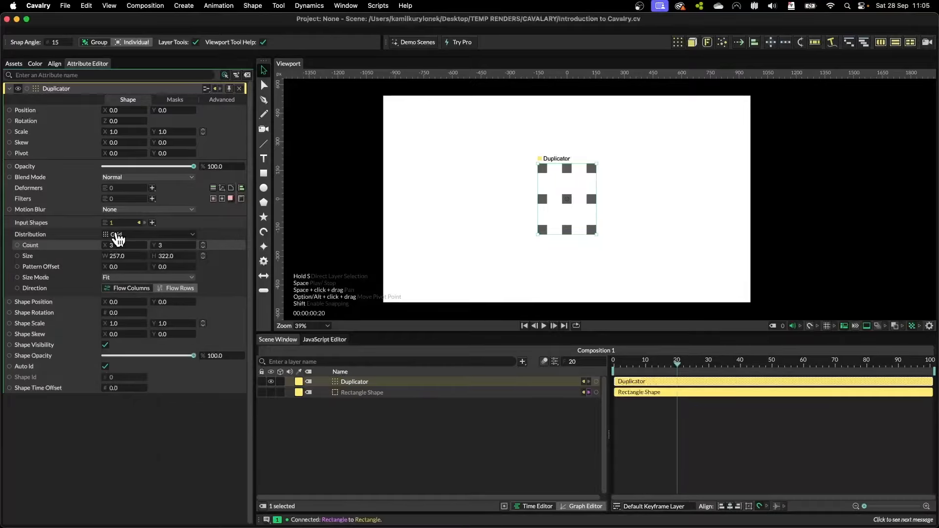
left_click(117, 256)
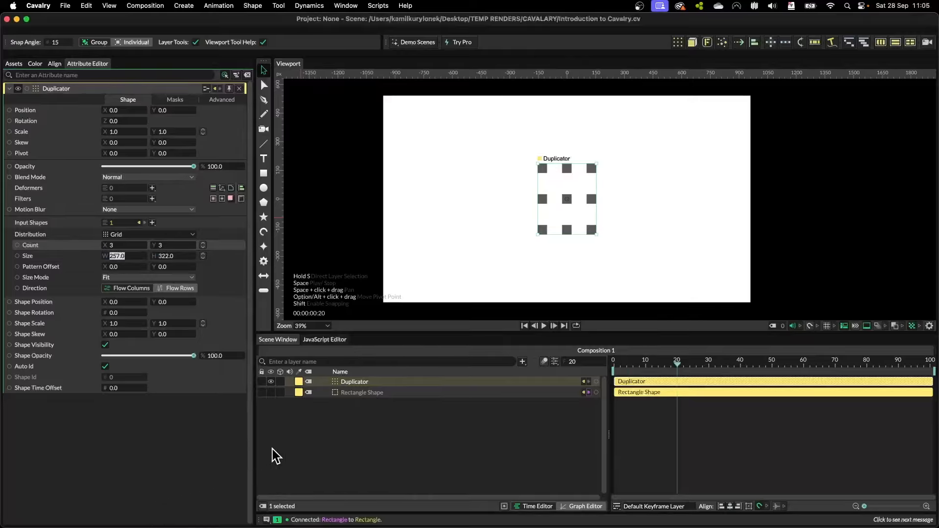
type("1920")
key("Tab")
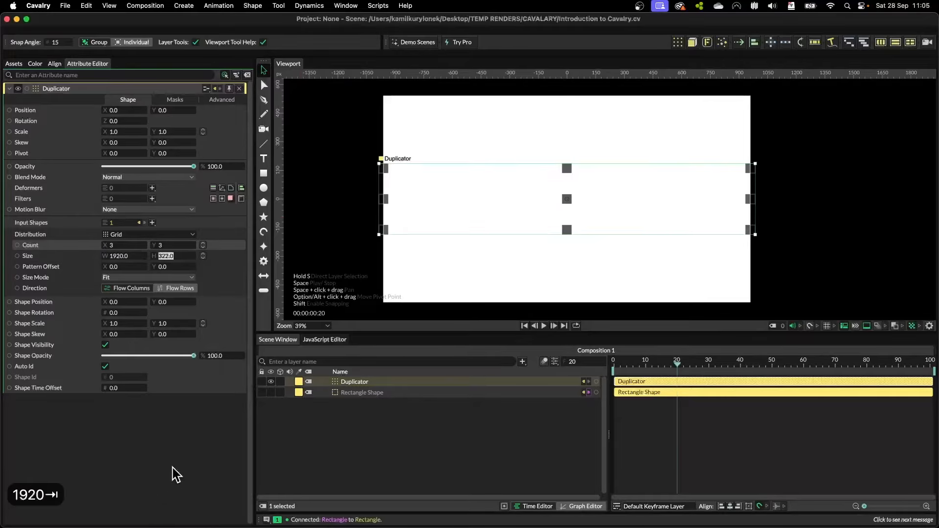
type("1080")
key("Return")
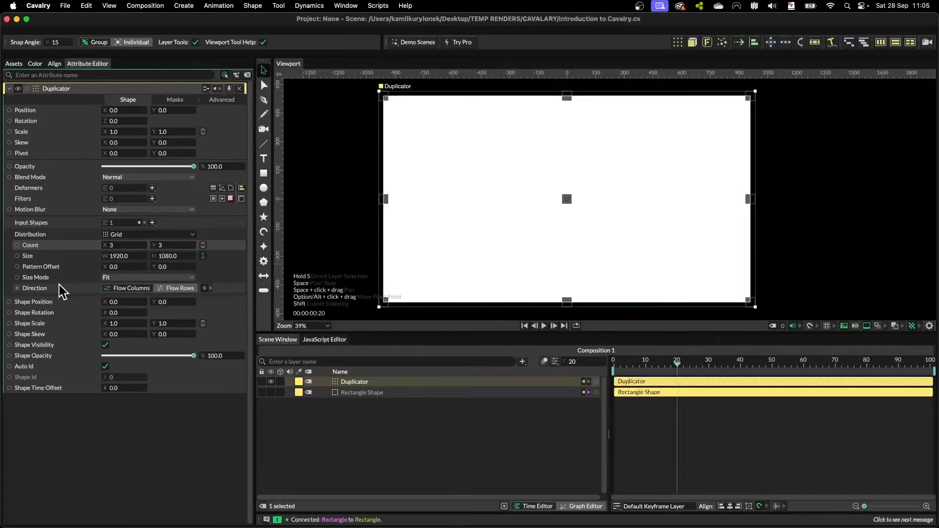
Step: Reduce the grid size to 1815 by 1020 and link its width and height
left_click_drag(174, 262, 138, 264)
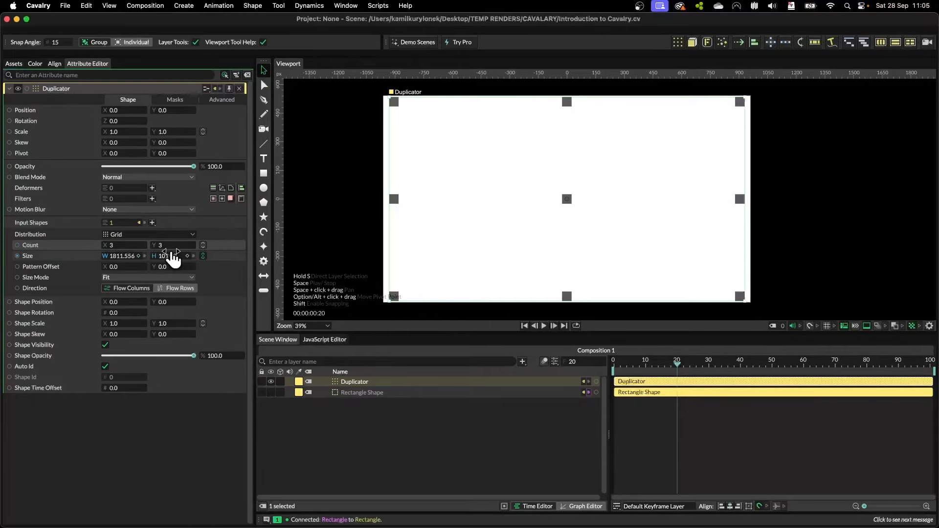
left_click(168, 256)
type("1020")
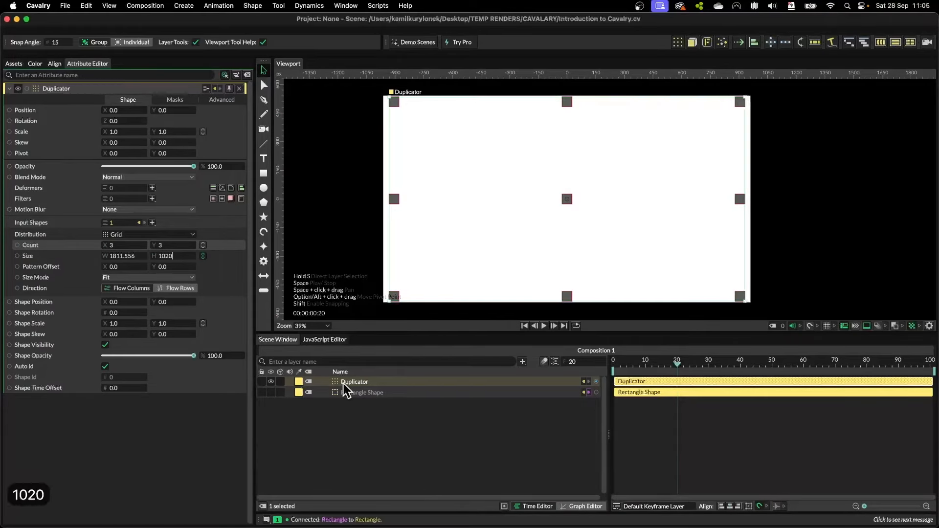
key("Return")
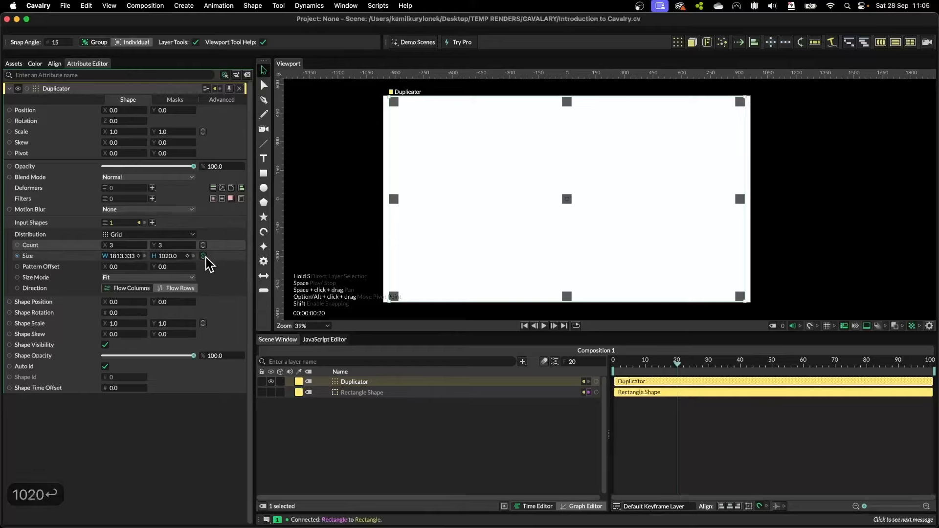
left_click(127, 256)
type("1")
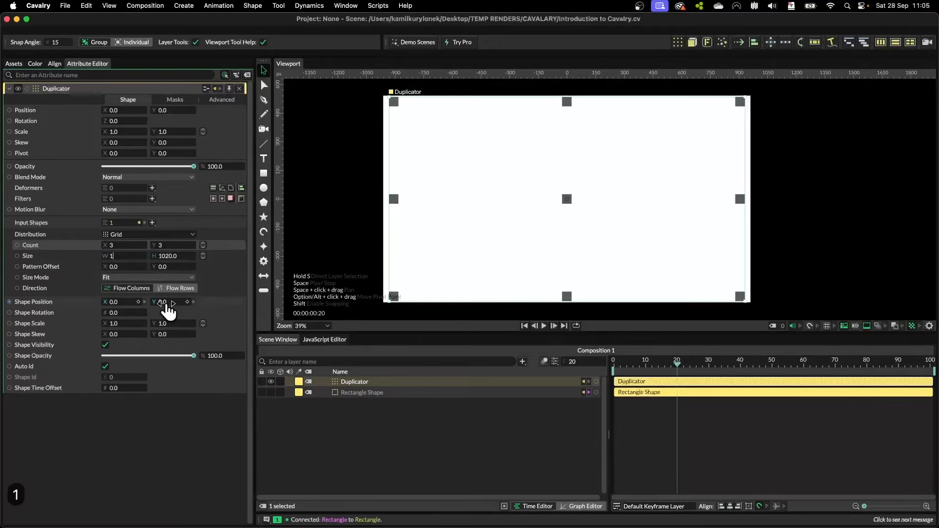
type("815")
key("Return")
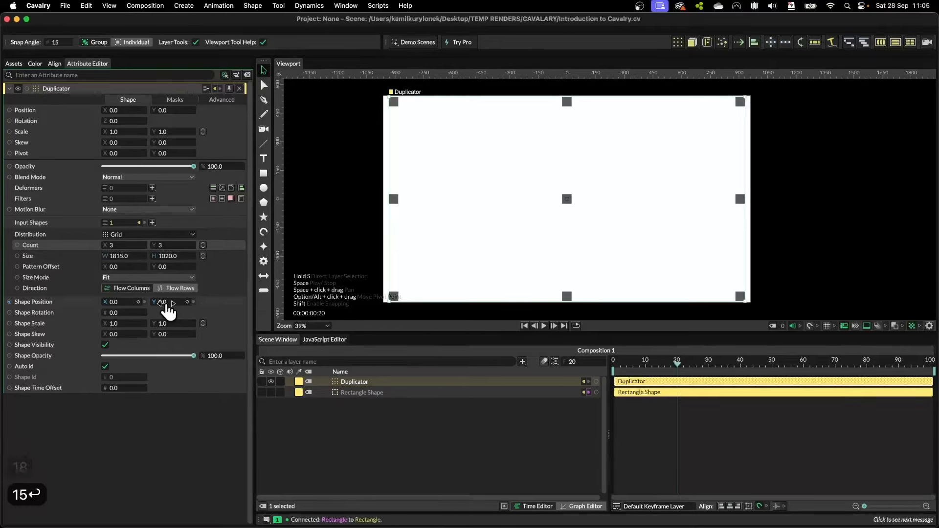
left_click(203, 256)
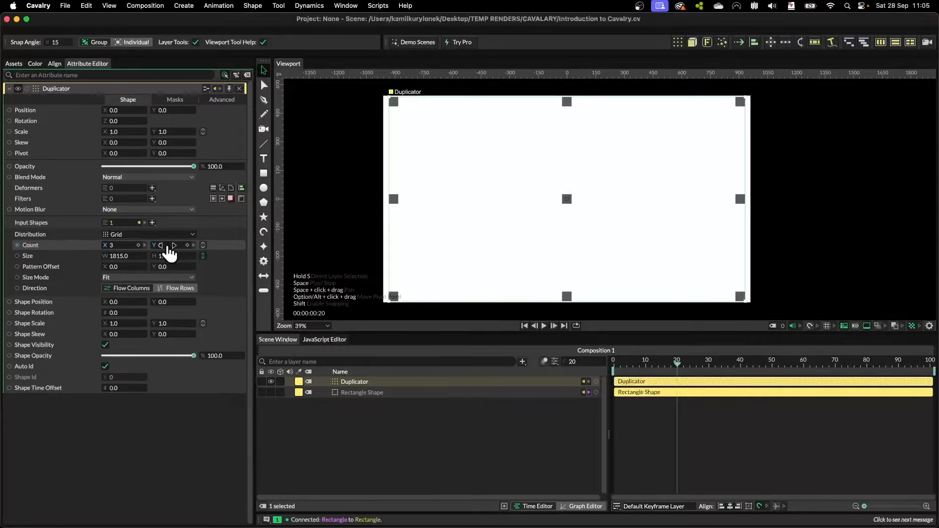
Step: Set the grid count to 20 by 15 and link its two values
left_click(119, 246)
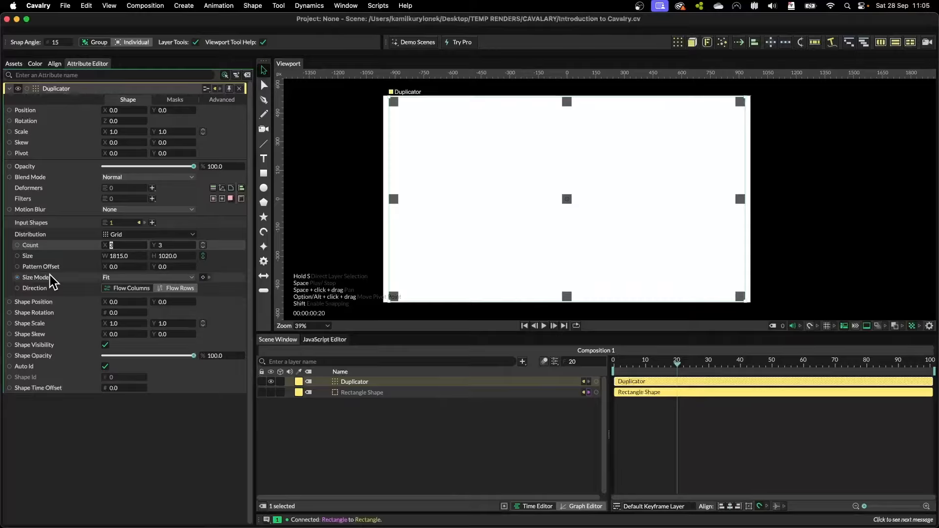
key("Up")
key("Up")
key("Up")
key("Up")
key("Up")
key("Up")
key("Up")
key("Up")
key("Up")
key("Up")
key("Up")
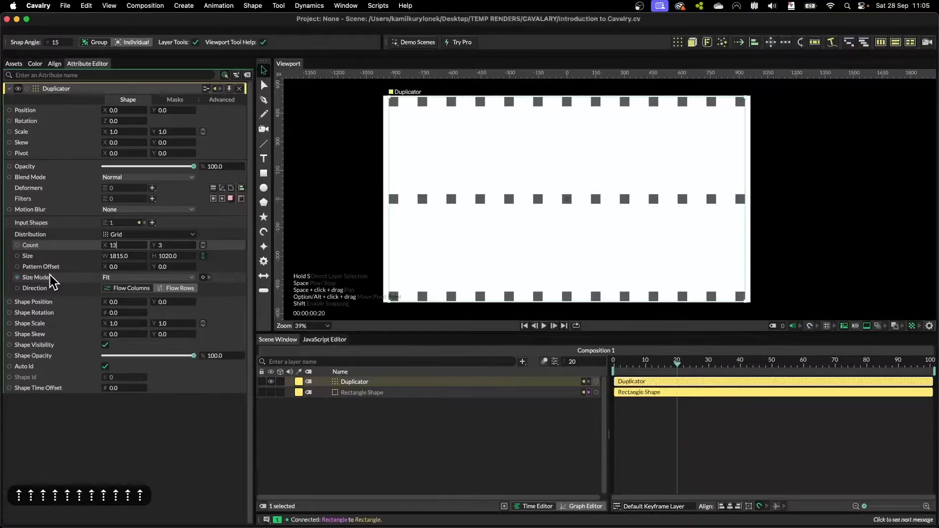
key("Up")
key("Up")
key("Up")
key("Up")
key("Up")
key("Up")
key("Up")
key("Tab")
key("Up")
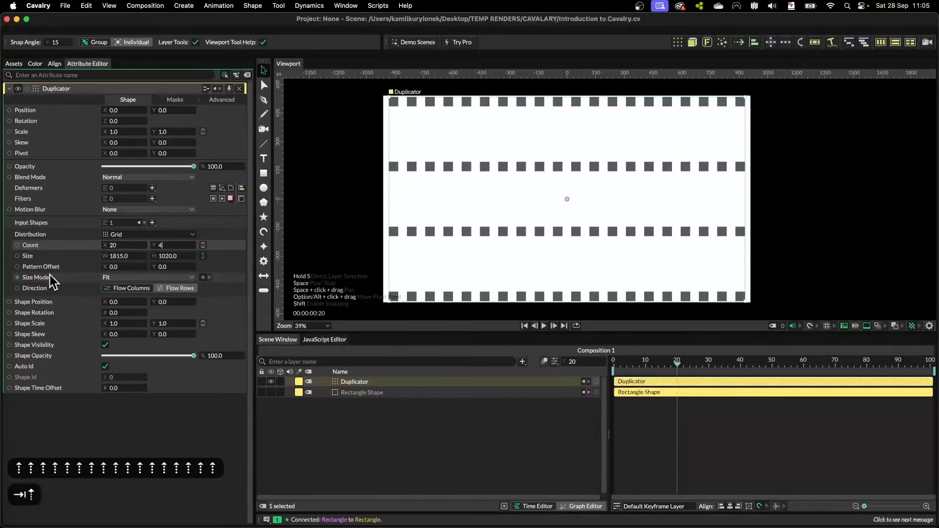
key("Up")
key("Up")
key("Up")
key("Up")
key("Up")
key("Up")
key("Up")
key("Up")
key("Up")
key("Up")
key("Up")
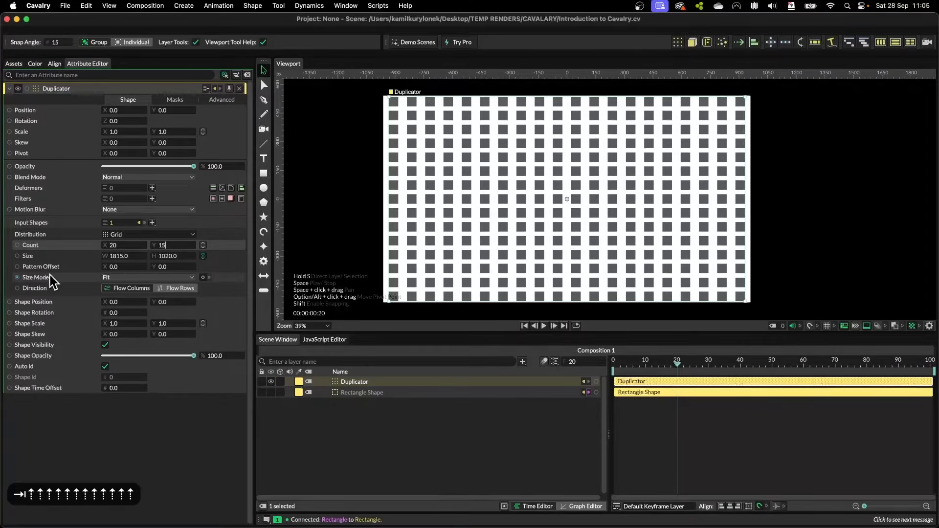
left_click(377, 438)
left_click(454, 219)
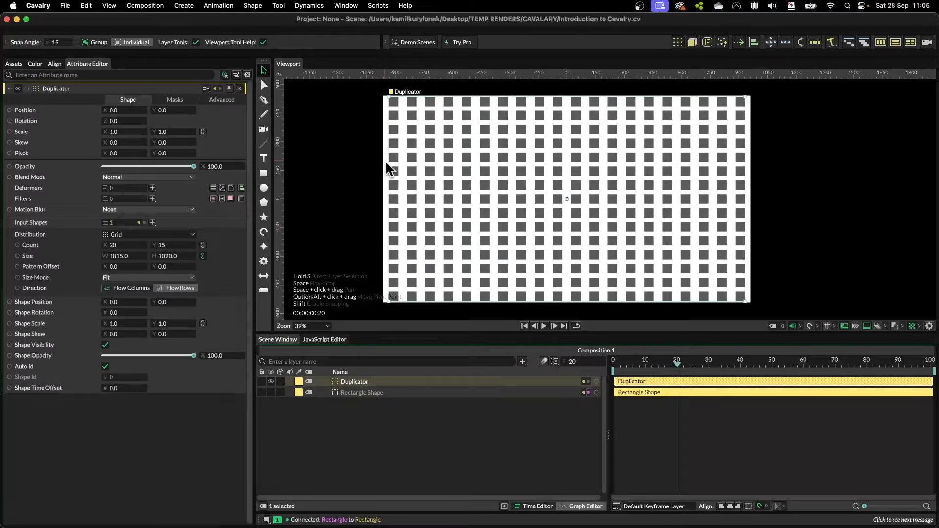
left_click(203, 245)
Step: Check the viewport's checkerboard background option and deselect the Duplicator
left_click(914, 326)
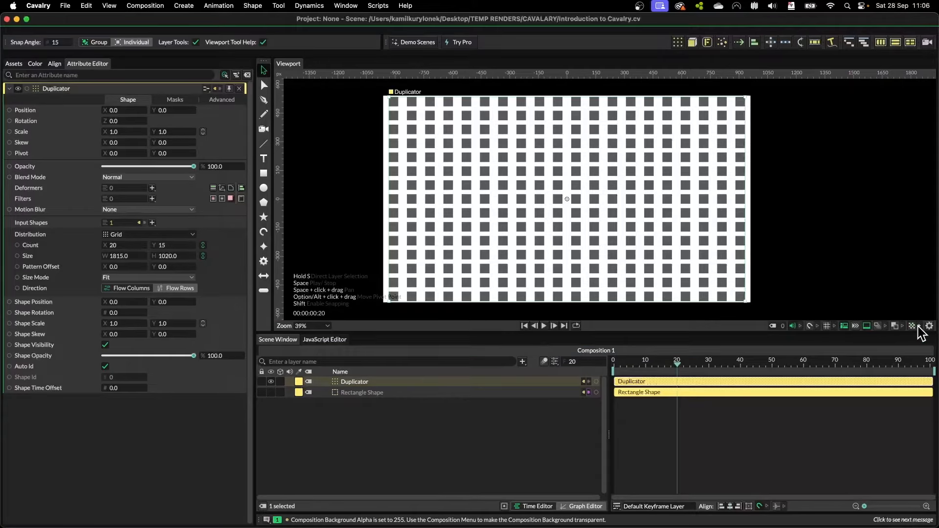
left_click(919, 326)
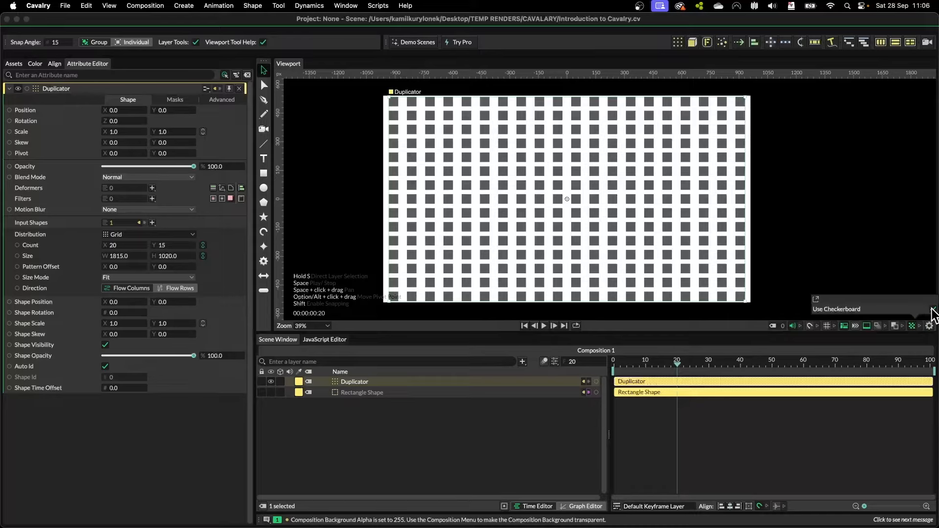
left_click(804, 419)
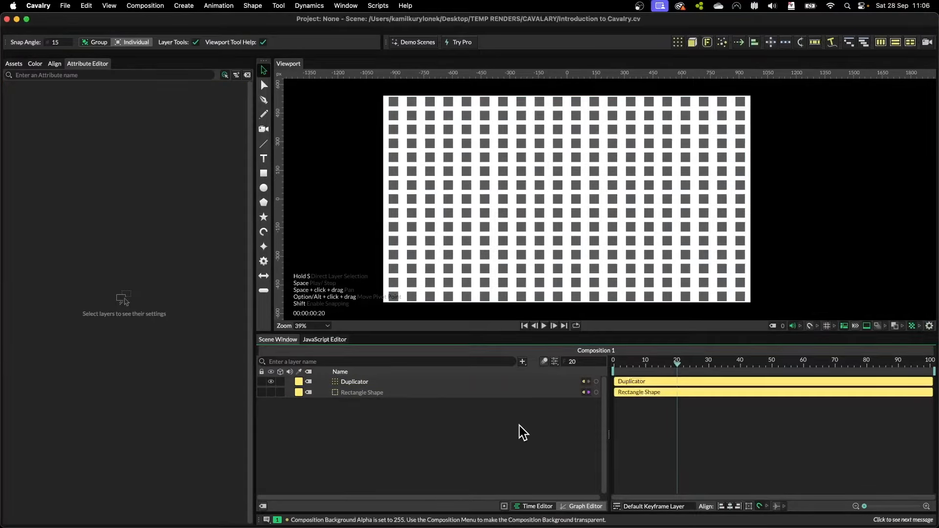
Step: Try the composition background at alpha 0 and restore the alpha to 255
key("super+k")
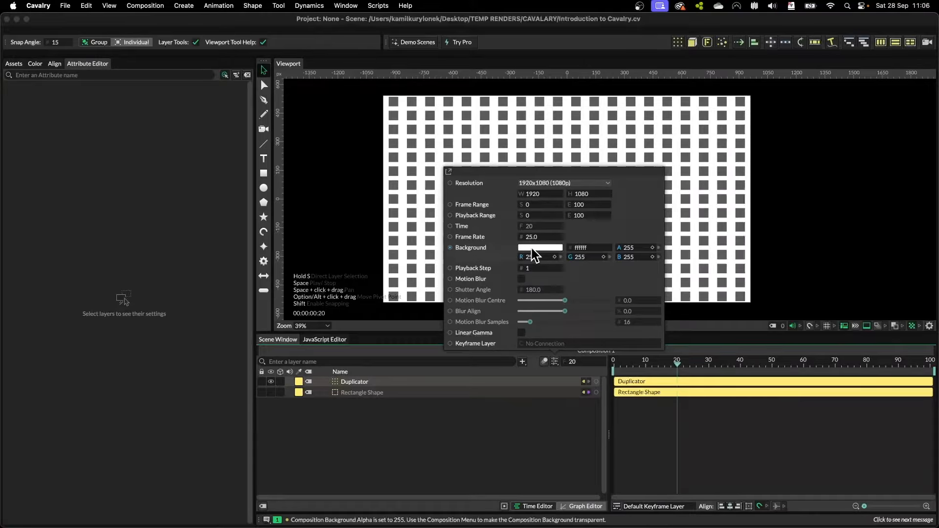
left_click_drag(635, 252, 413, 237)
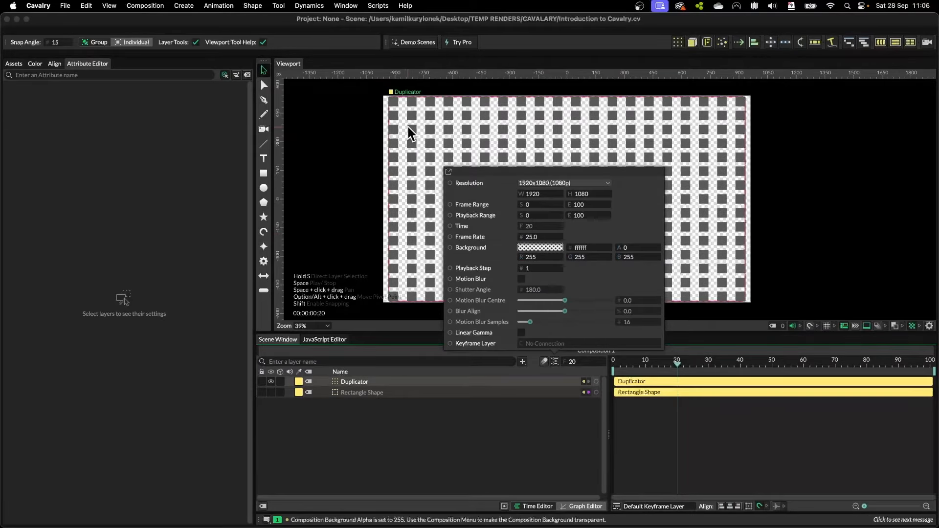
scroll(403, 137, "up", 10)
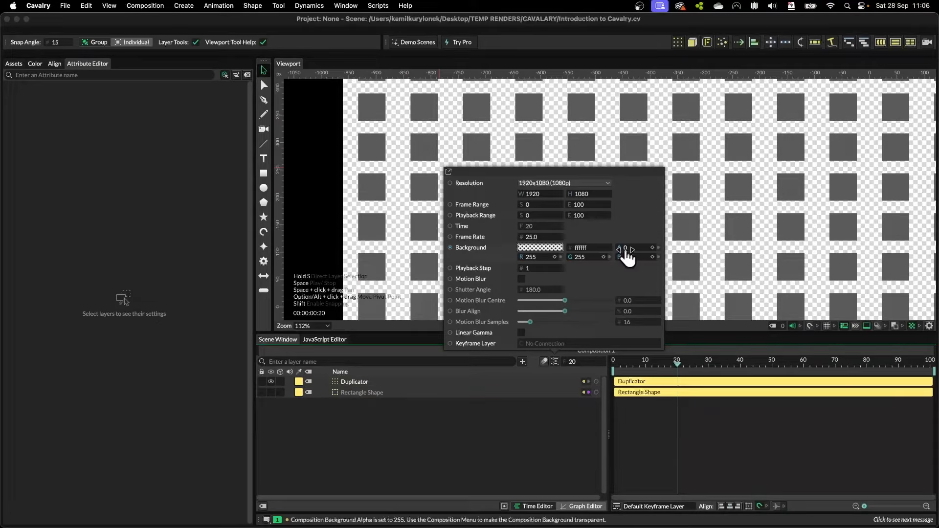
left_click_drag(625, 247, 879, 264)
scroll(443, 203, "down", 8)
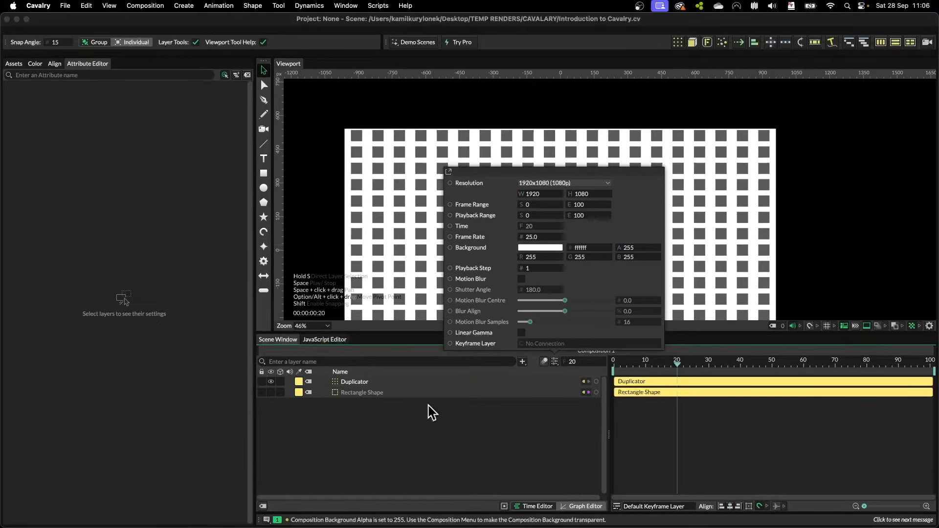
left_click(473, 453)
Step: Turn on Draw Debug Information for the viewport, select the Duplicator and examine the index numbers across its grid
left_click(929, 326)
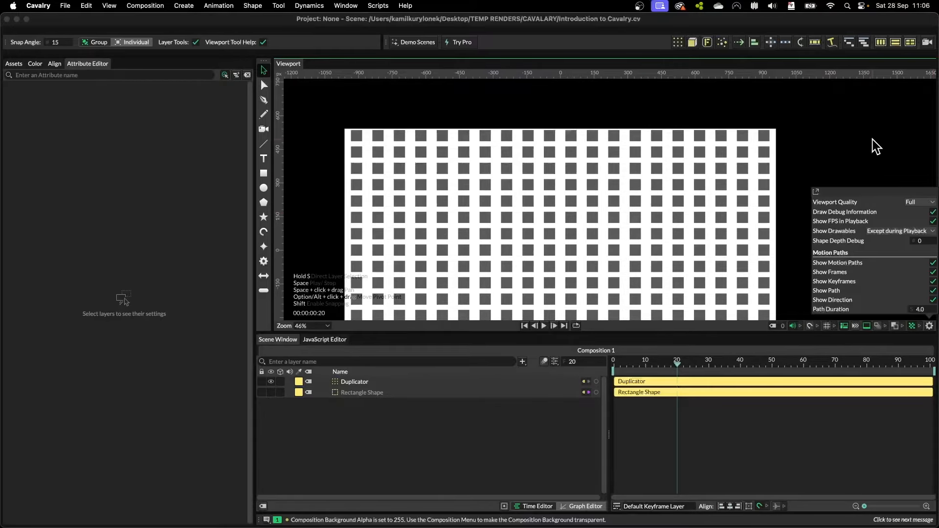
left_click(528, 241)
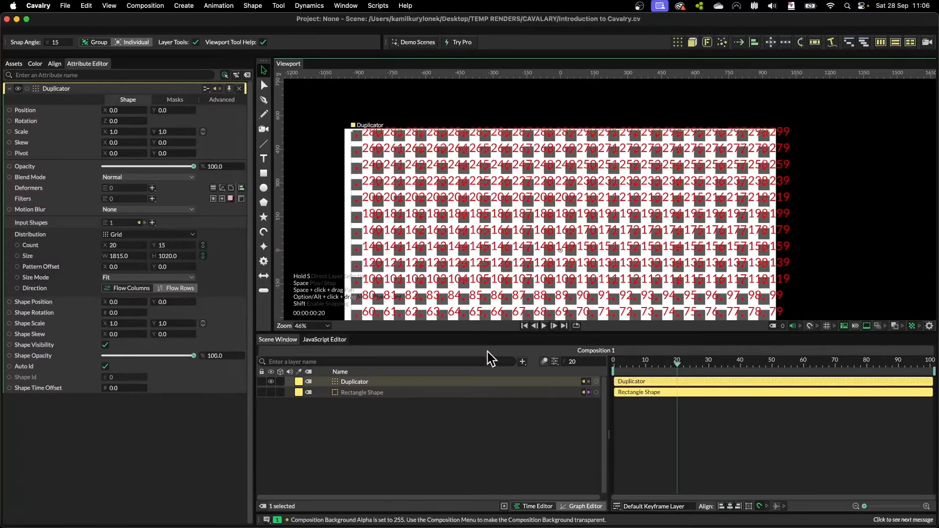
scroll(481, 230, "up", 10)
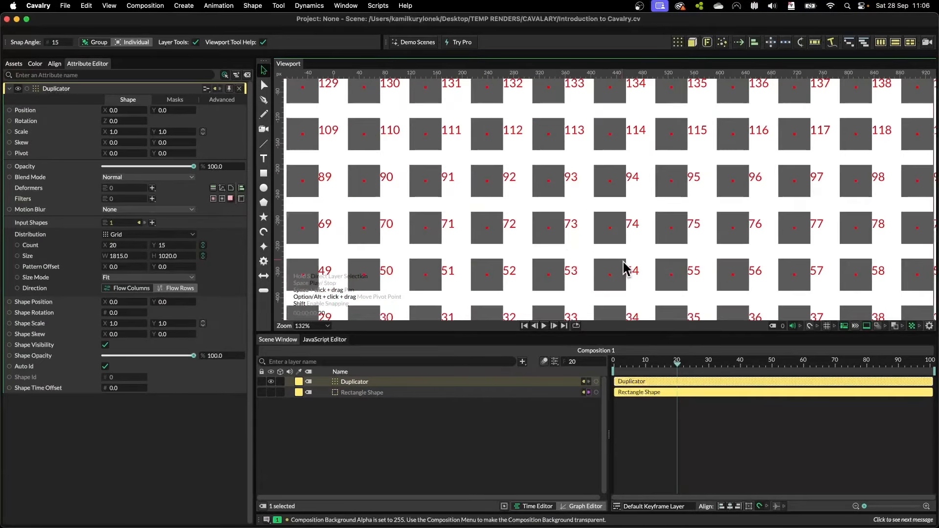
scroll(626, 269, "up", 2)
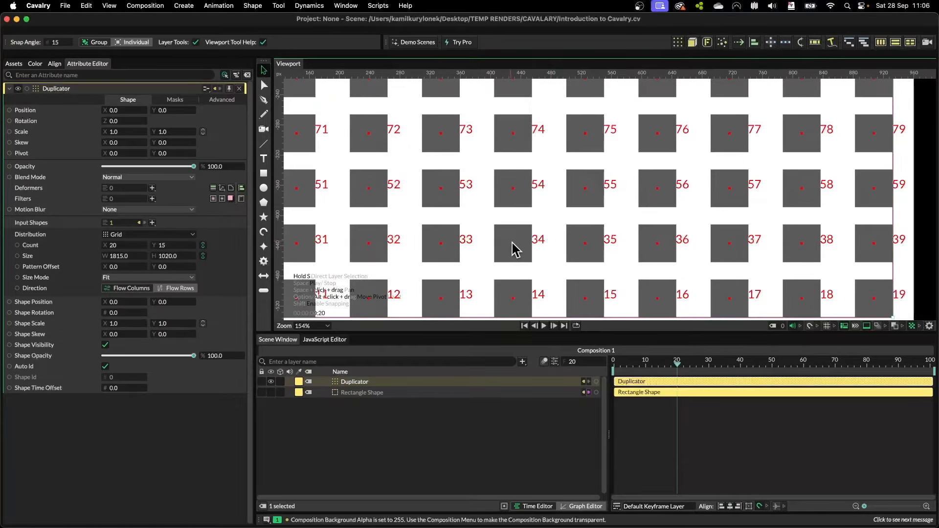
scroll(514, 248, "down", 10)
scroll(346, 228, "up", 9)
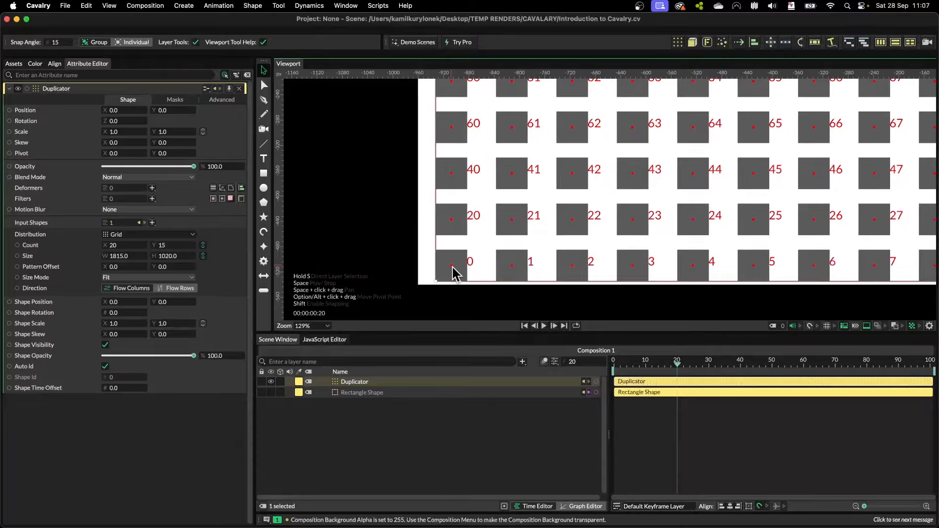
scroll(683, 157, "down", 10)
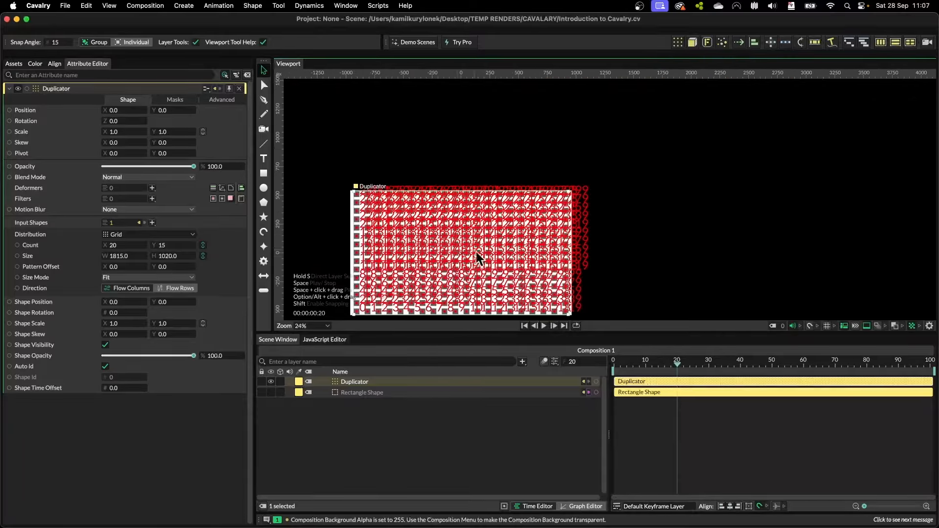
scroll(540, 195, "up", 12)
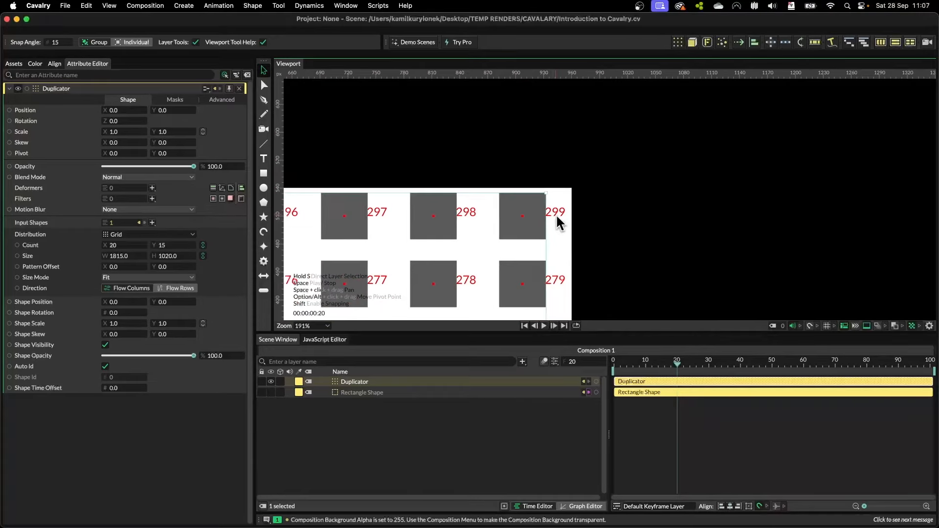
Step: Turn off Draw Debug Information for the viewport and deselect the Duplicator
scroll(560, 218, "down", 7)
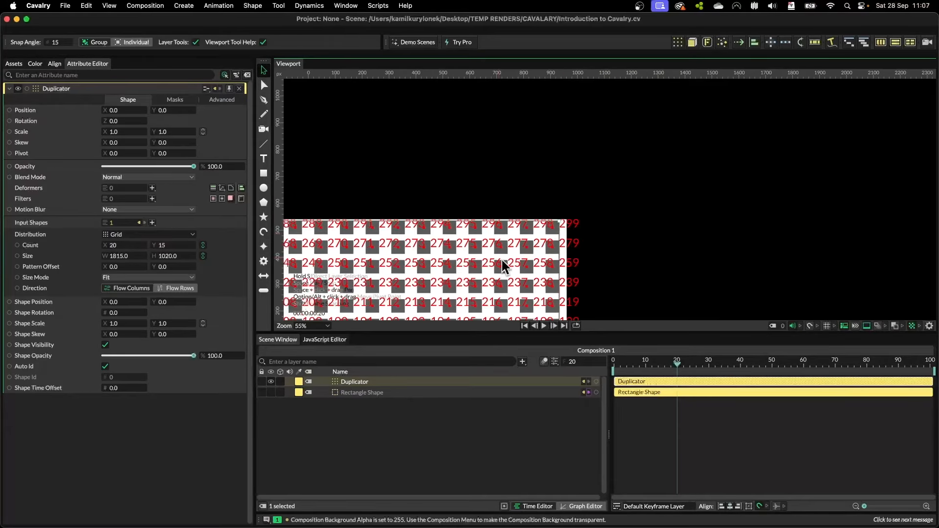
scroll(503, 267, "down", 4)
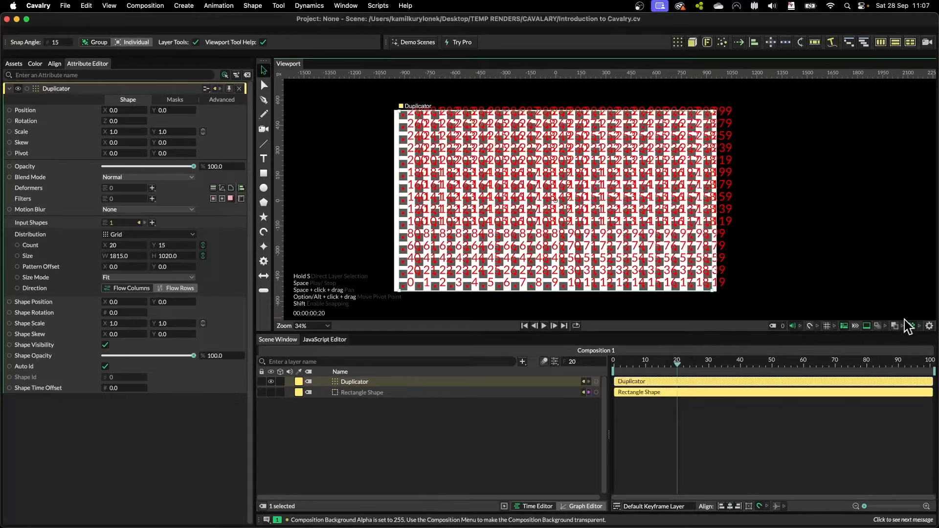
left_click(930, 326)
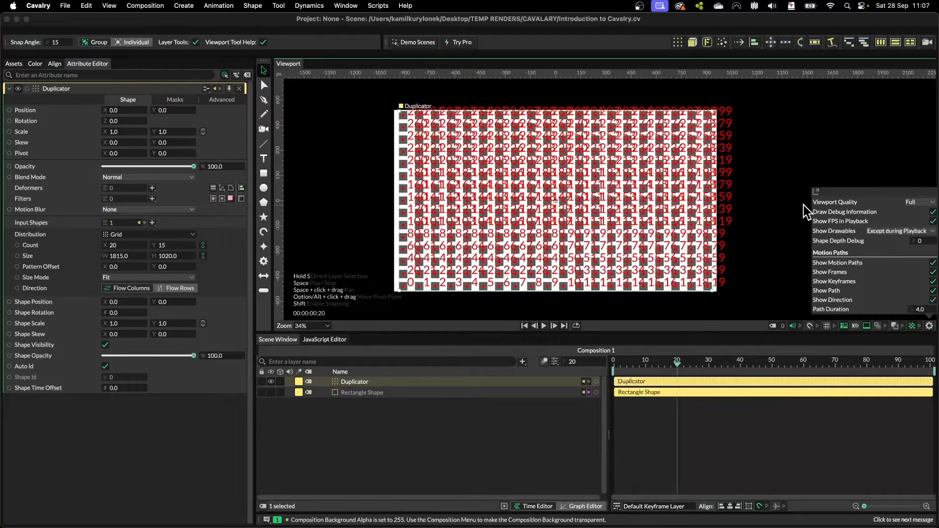
left_click(933, 212)
left_click(753, 177)
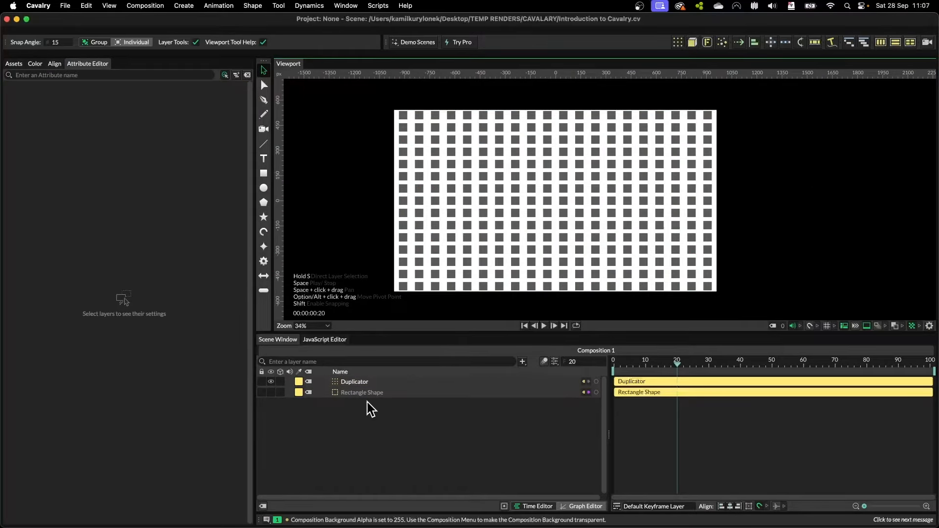
Step: Select the Duplicator, check the color swatches and labels, and set the color generator's type to Split Complementary
left_click(368, 383)
scroll(530, 181, "left", 3)
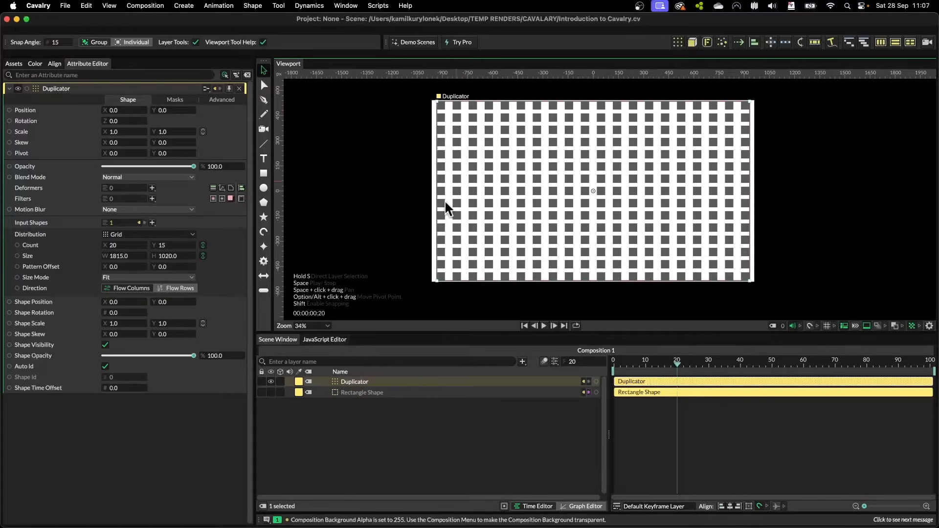
left_click(36, 64)
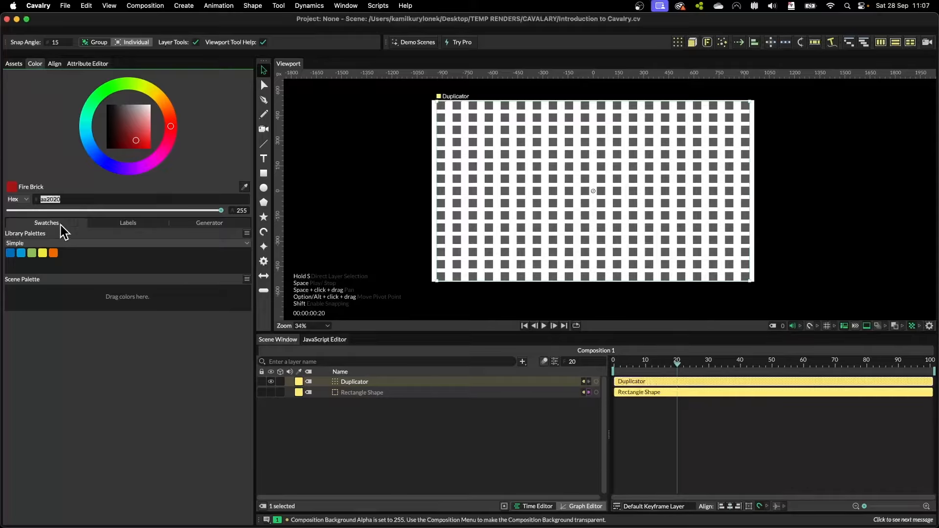
left_click(128, 223)
left_click(211, 223)
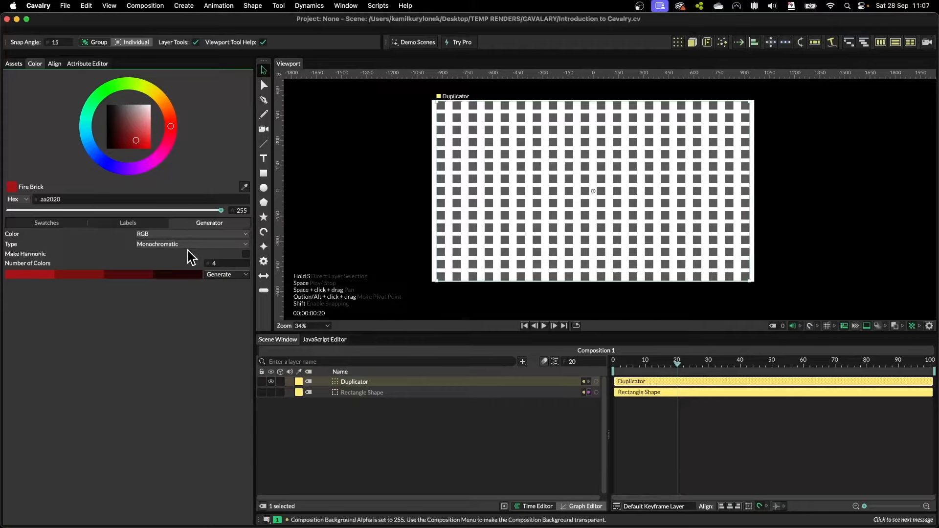
left_click(212, 244)
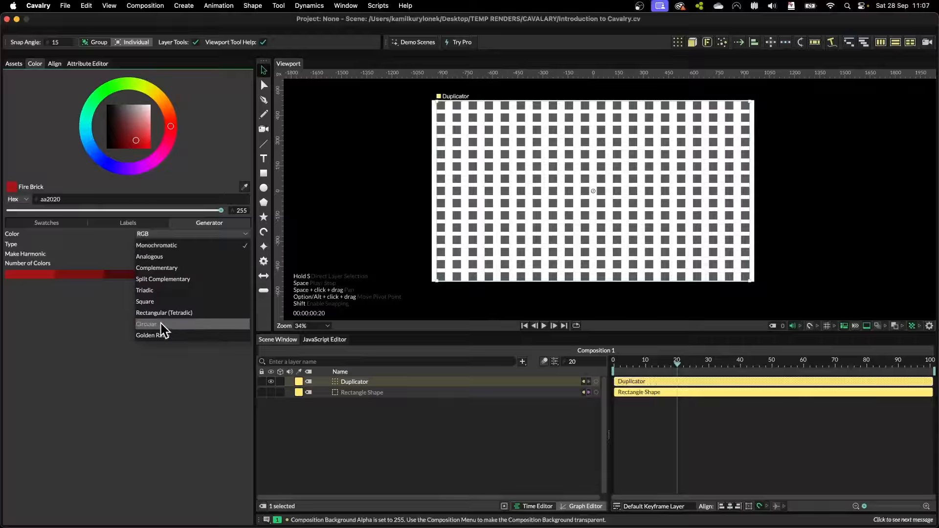
left_click(166, 279)
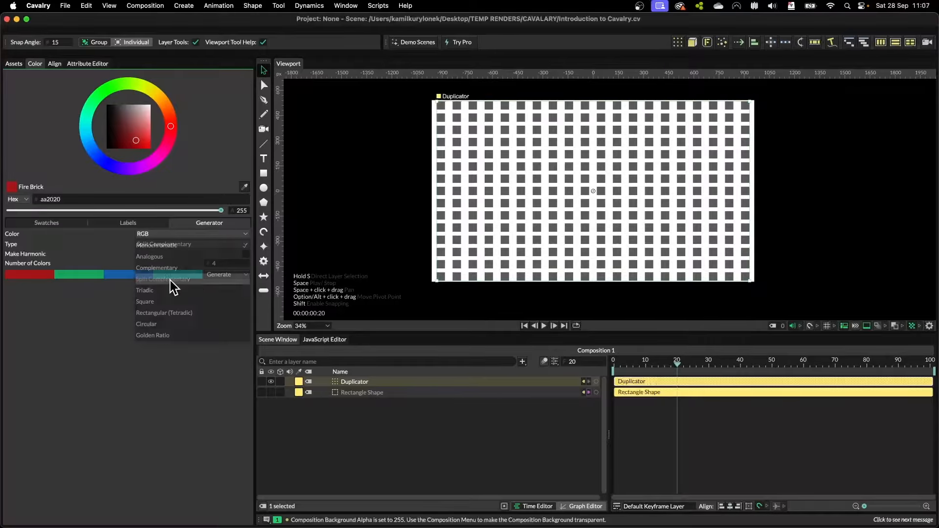
Step: Choose dark violet a200be as the generator's base color and set the number of colors to 6
left_click(142, 138)
mouse_move(143, 139)
left_mouse_down()
mouse_move(133, 134)
mouse_move(120, 153)
mouse_move(138, 159)
mouse_move(139, 150)
mouse_move(144, 166)
left_mouse_up()
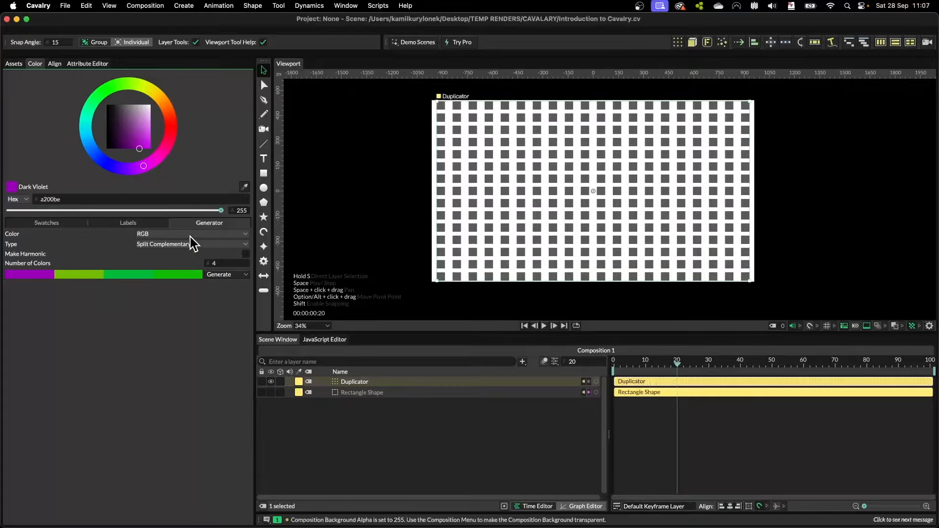
left_click(227, 264)
key("Up")
key("Up")
key("Up")
key("Up")
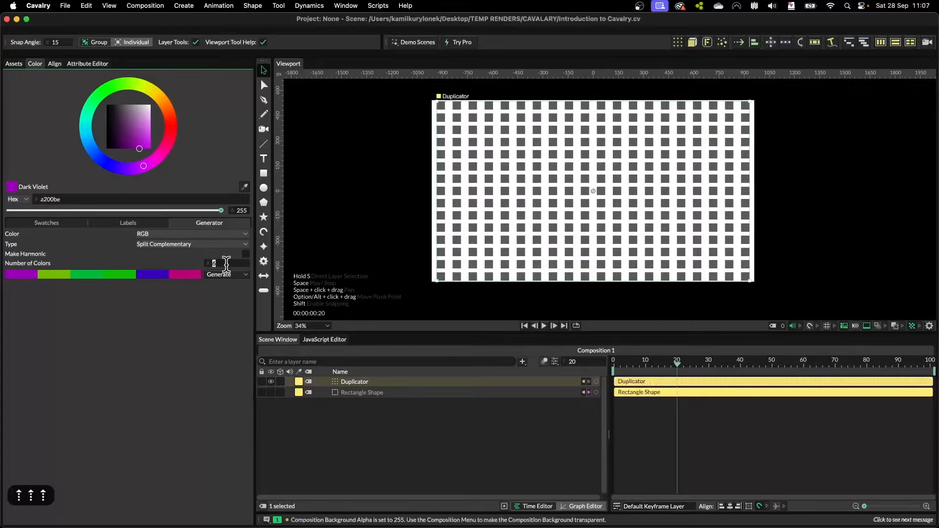
key("Return")
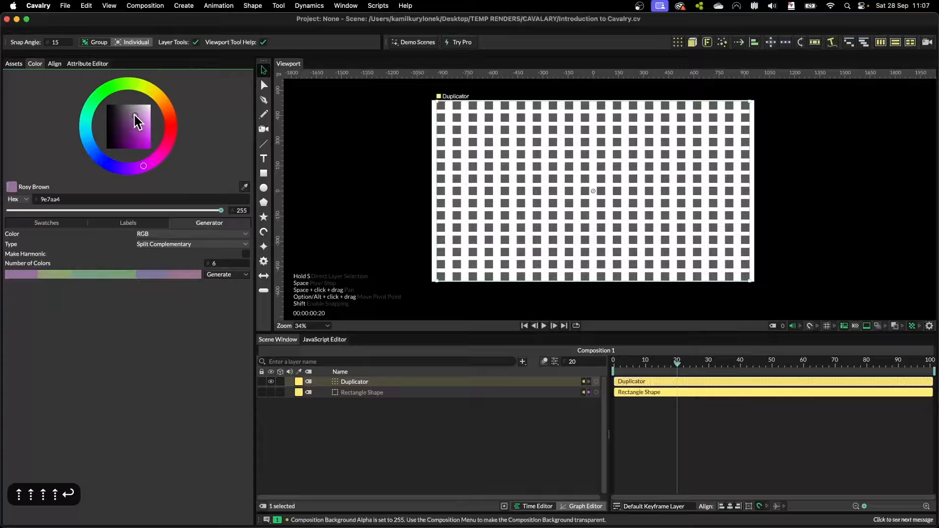
Step: Switch the swatches' library palette to Bright
left_click(17, 223)
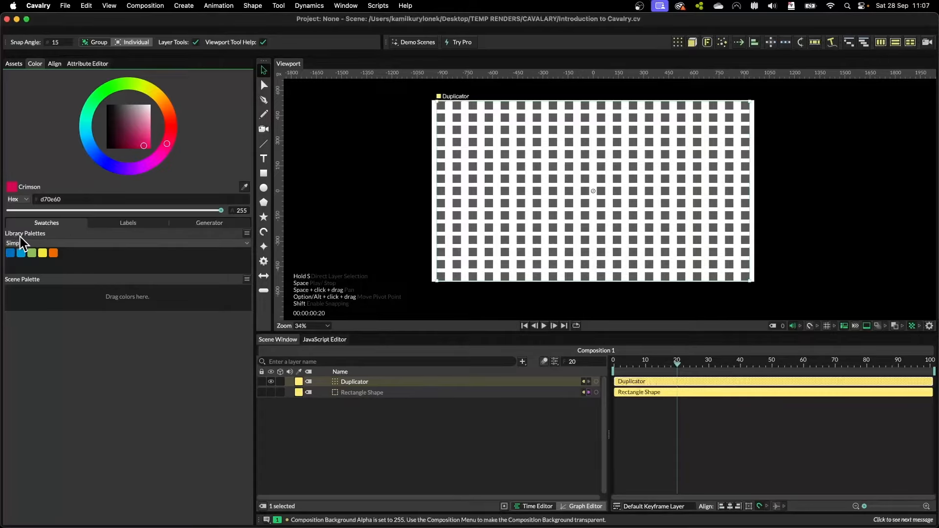
left_click(247, 244)
left_click(169, 266)
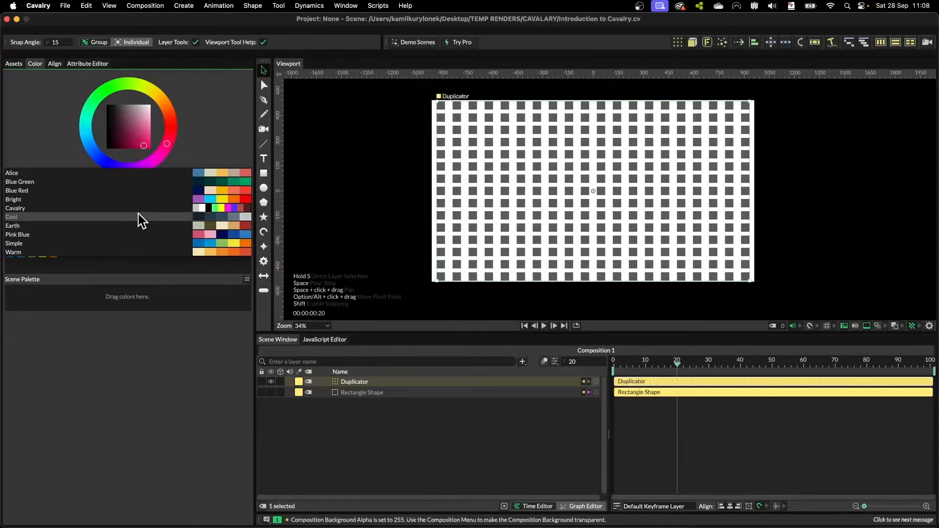
left_click(110, 198)
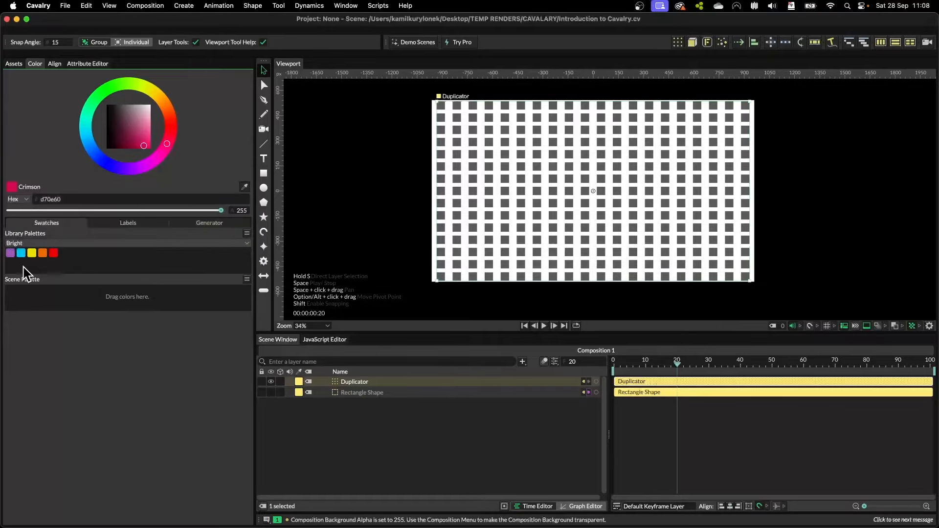
Step: Create a Color Array from the Bright palette and leave all layers deselected
left_click(362, 392)
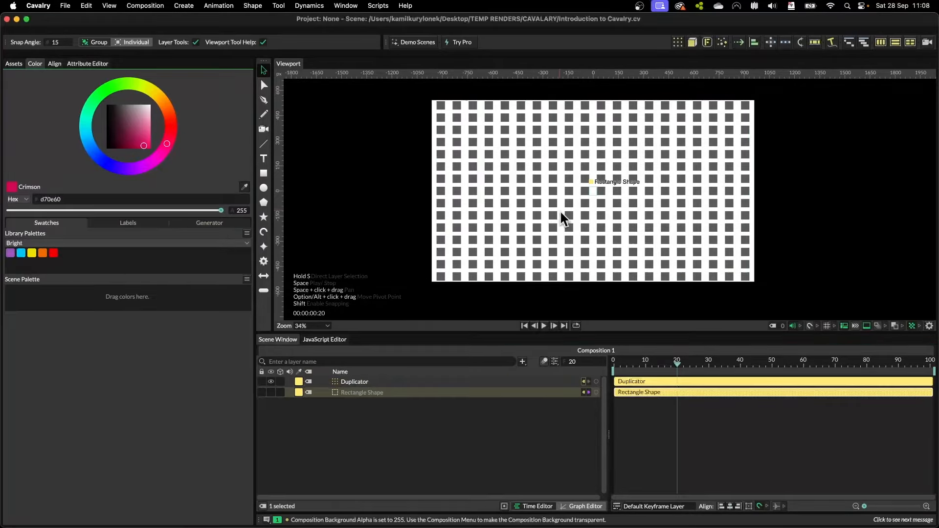
left_click(591, 105)
left_click(247, 234)
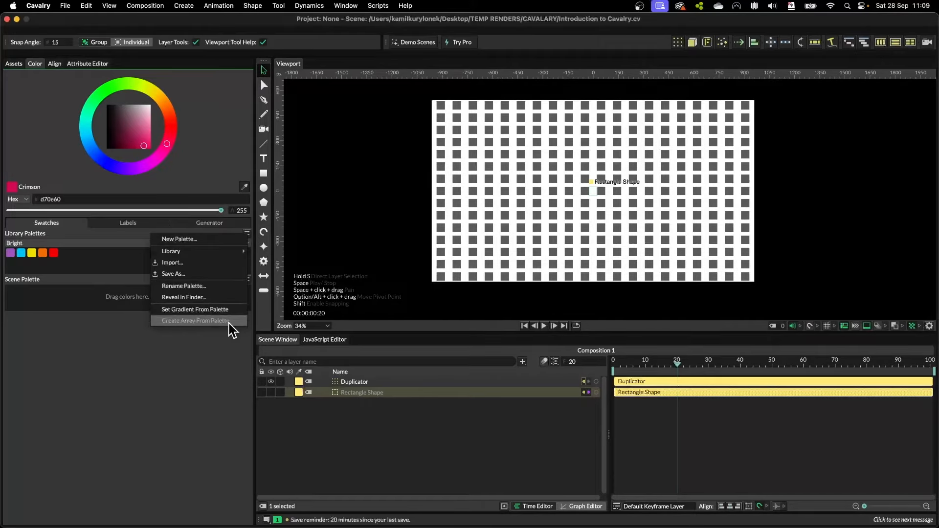
left_click(210, 325)
left_click(420, 432)
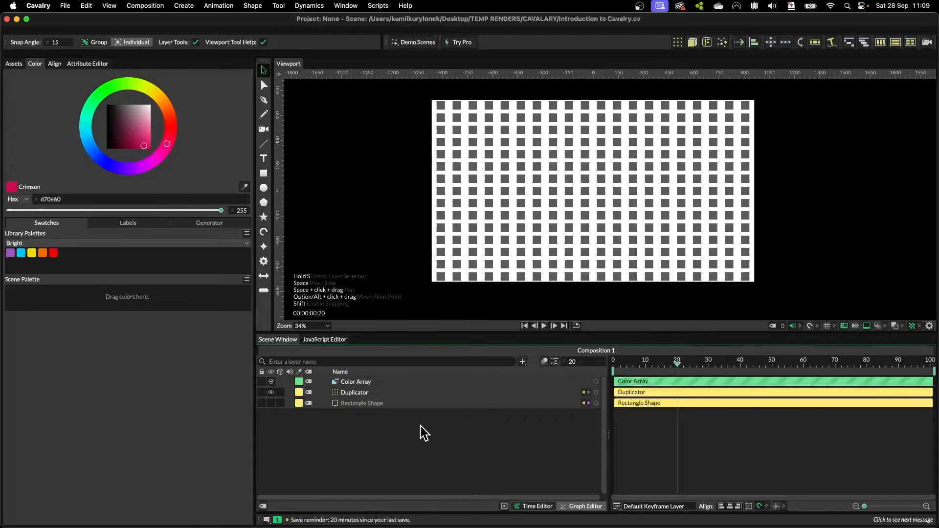
Step: Examine the Color Array's color entries and the Rectangle Shape's connected size attributes
left_click(356, 384)
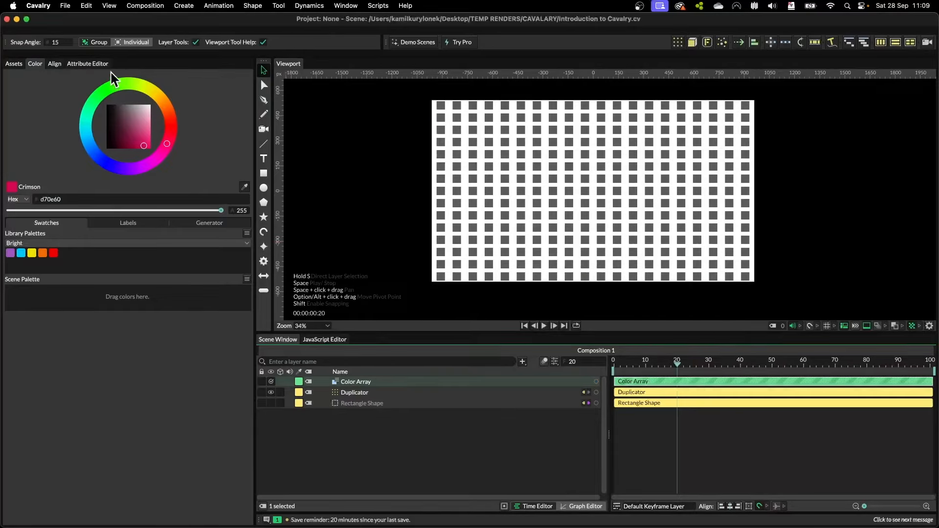
left_click(96, 64)
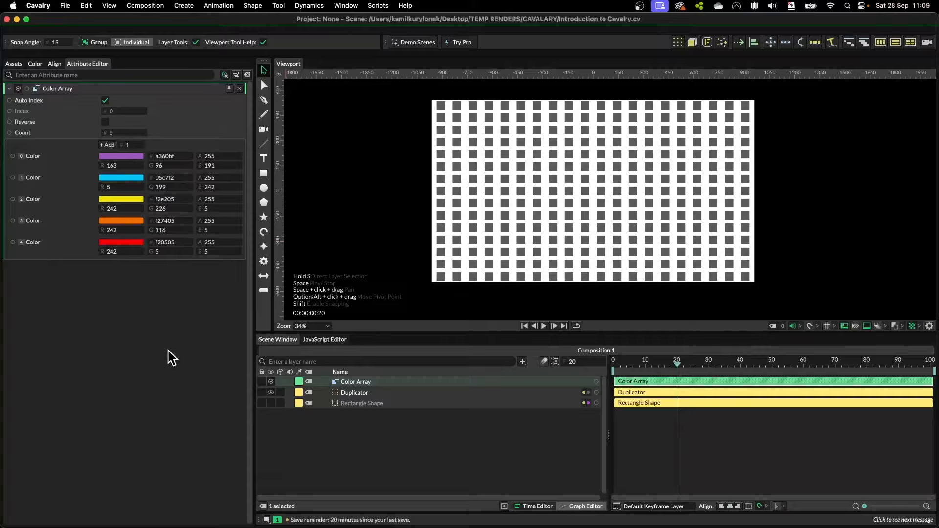
left_click(365, 383)
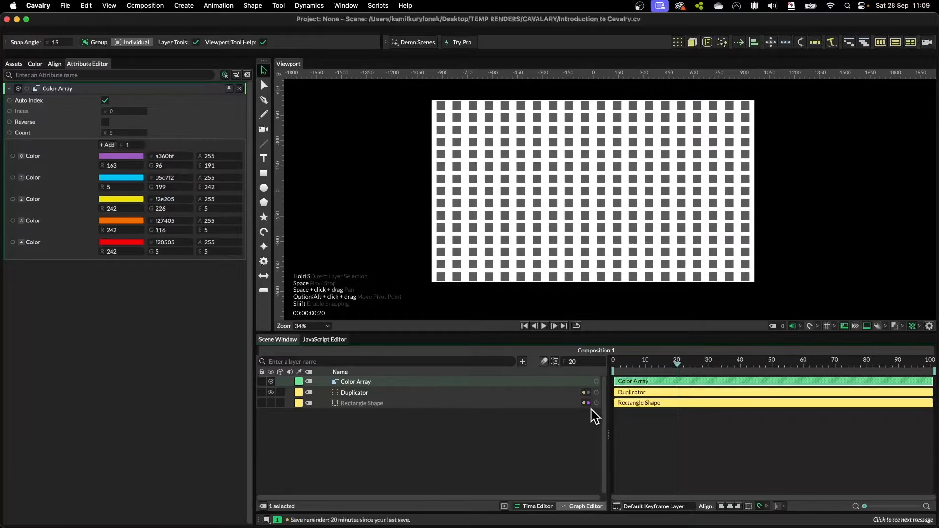
left_click(369, 405)
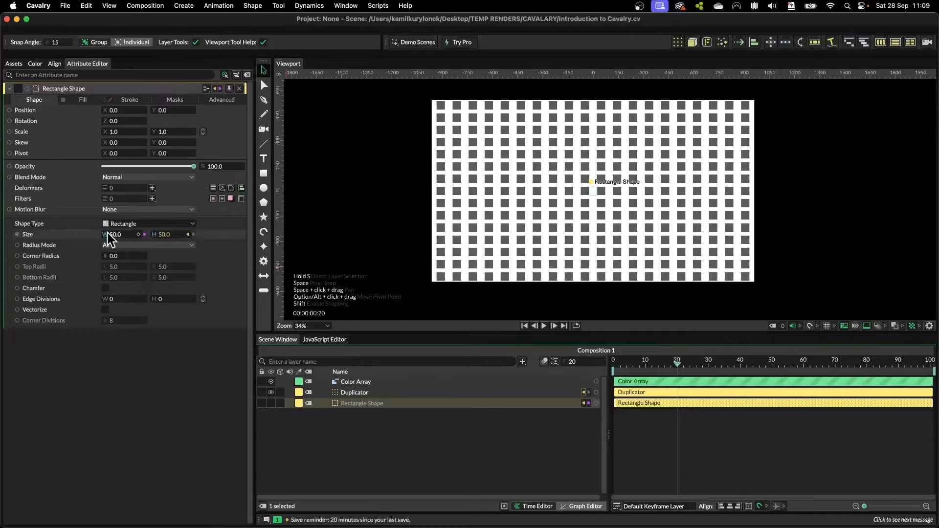
left_click_drag(106, 234, 596, 382)
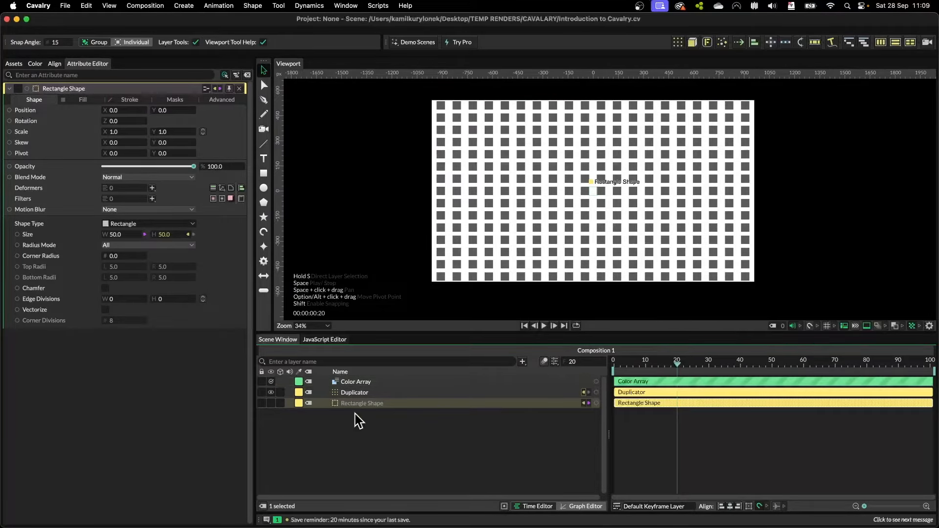
left_click(348, 383)
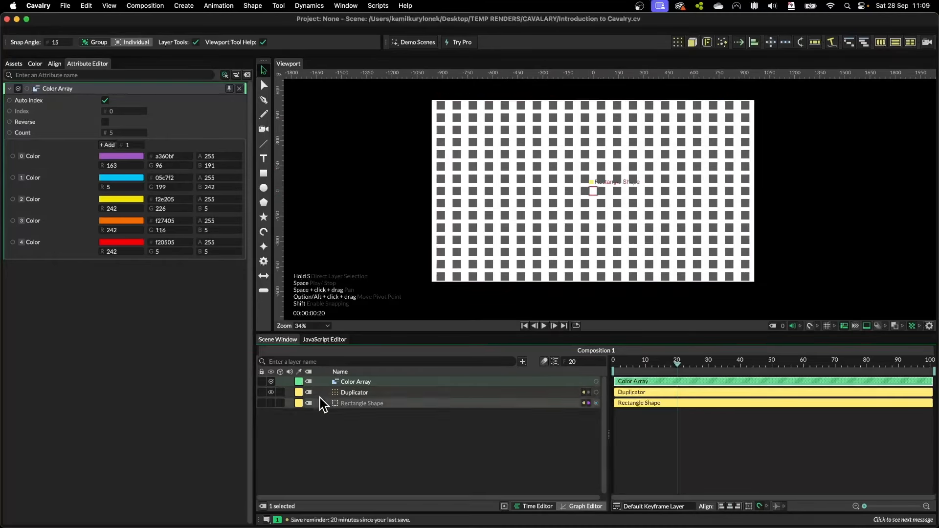
Step: Connect the Color Array to the Rectangle Shape's Fill.Color attribute
left_click_drag(596, 383, 359, 392)
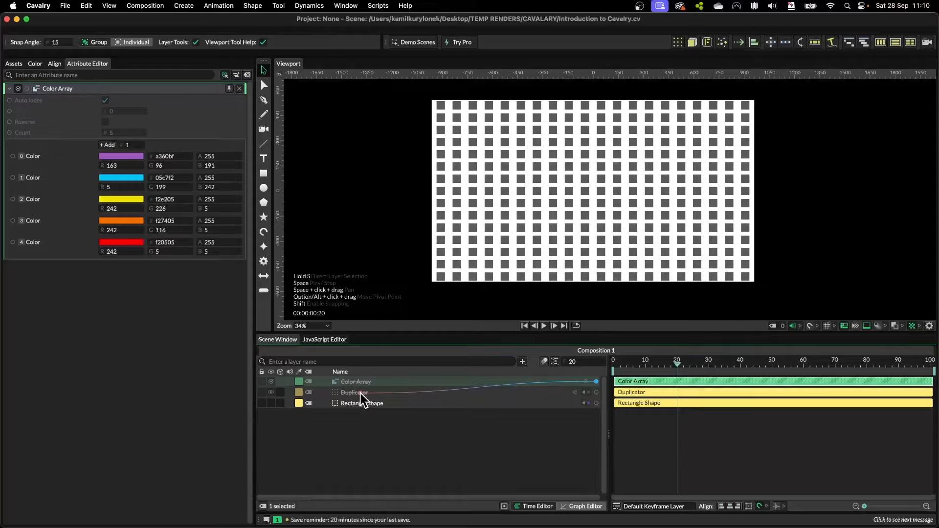
mouse_move(360, 392)
left_mouse_down()
mouse_move(349, 393)
mouse_move(363, 392)
mouse_move(373, 409)
mouse_move(585, 402)
mouse_move(599, 390)
mouse_move(514, 387)
mouse_move(514, 409)
mouse_move(520, 388)
mouse_move(356, 412)
mouse_move(357, 404)
left_mouse_up()
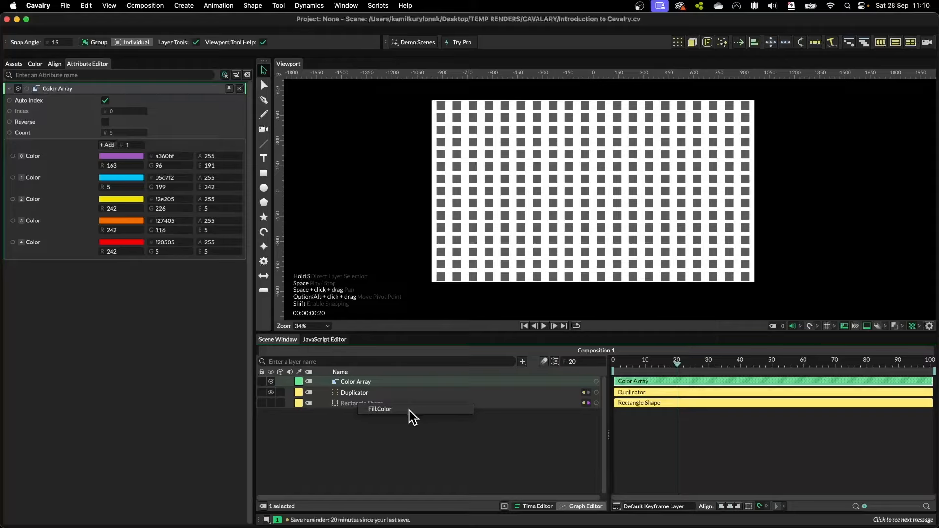
left_click(380, 410)
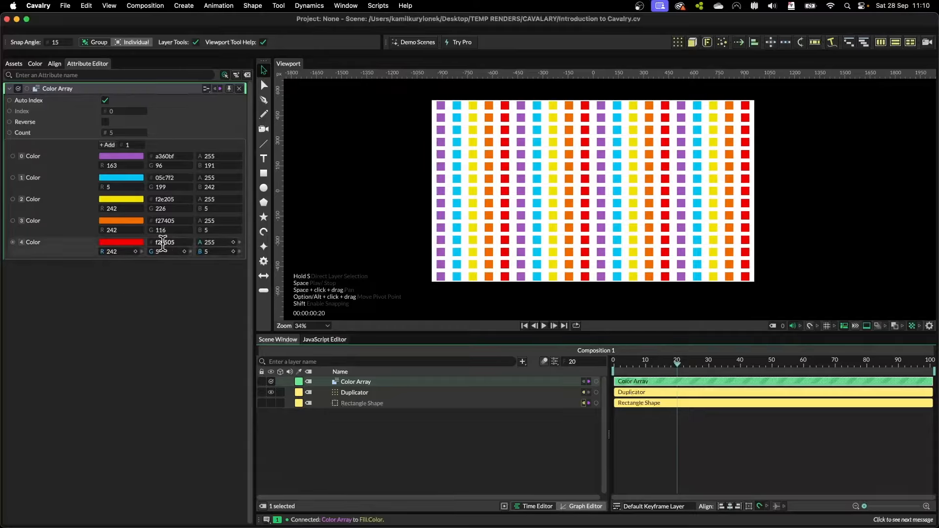
Step: Change the array's red entry (4) to turquoise 05f2c2 and its purple entry (0) to green 60bf97
left_click(113, 243)
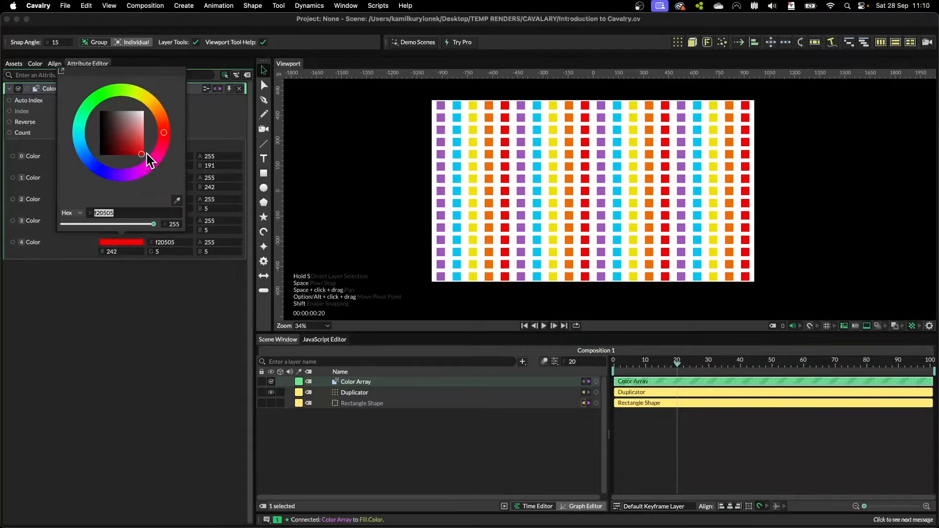
left_click_drag(168, 131, 73, 121)
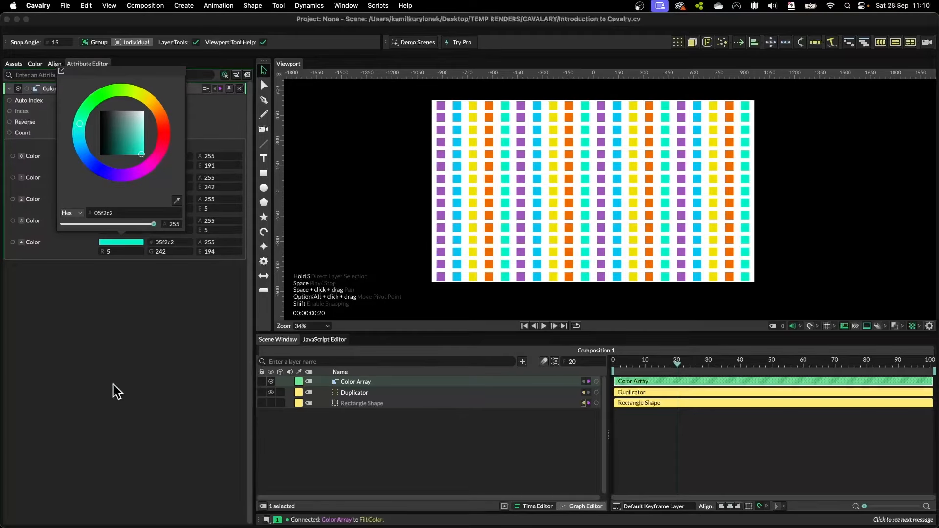
left_click(116, 390)
left_click(131, 156)
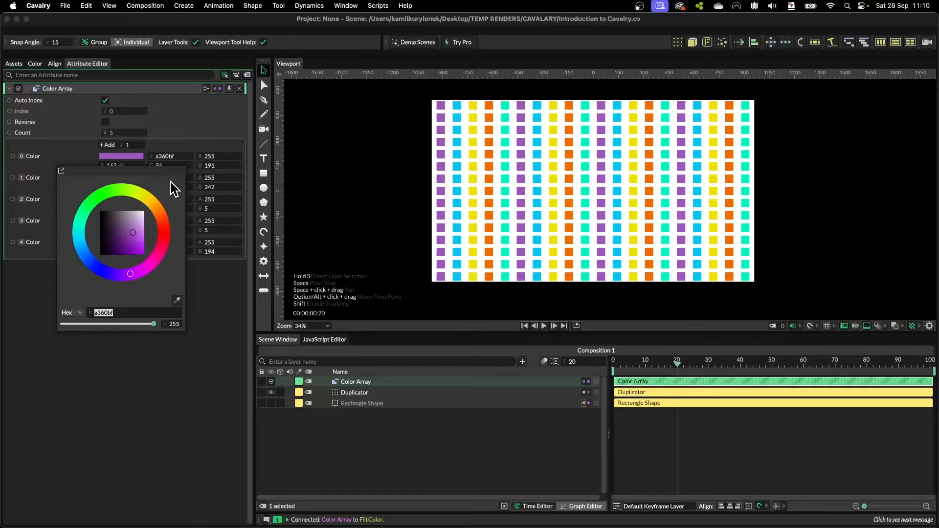
left_click_drag(165, 242, 64, 209)
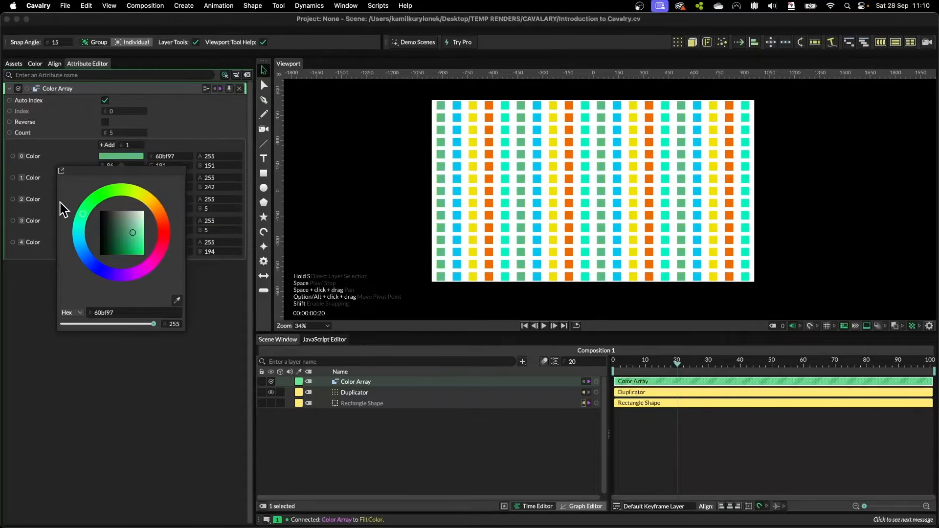
Step: Turn on Draw Debug Information for the viewport and select the Duplicator to display the index number of each copy
left_click(150, 401)
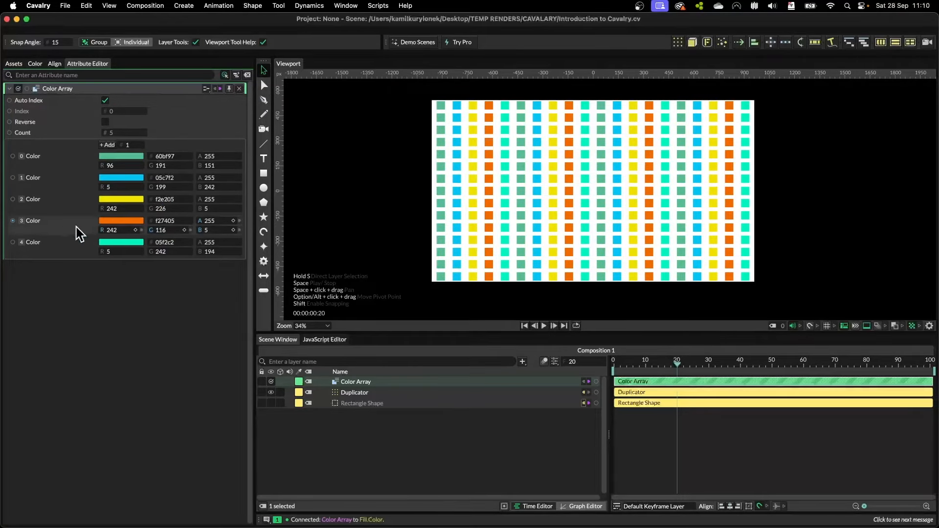
left_click(430, 403)
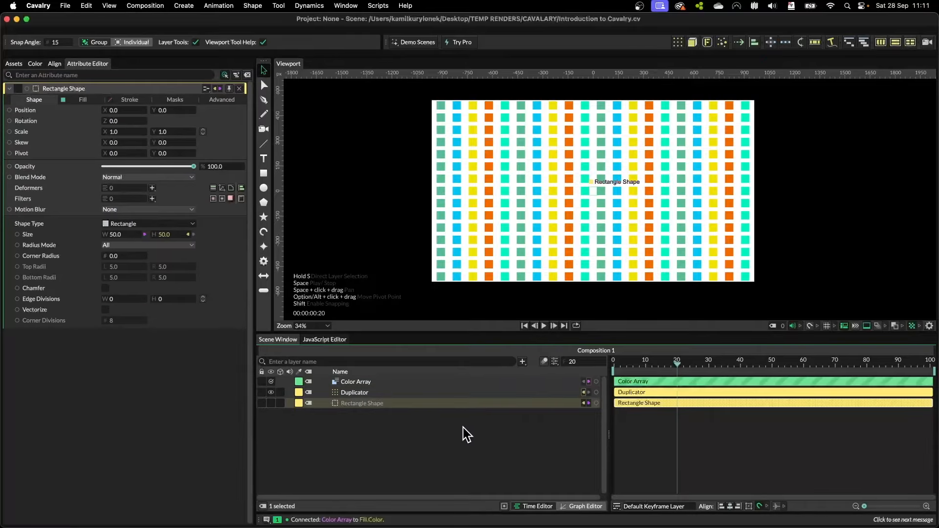
left_click(929, 326)
left_click(934, 212)
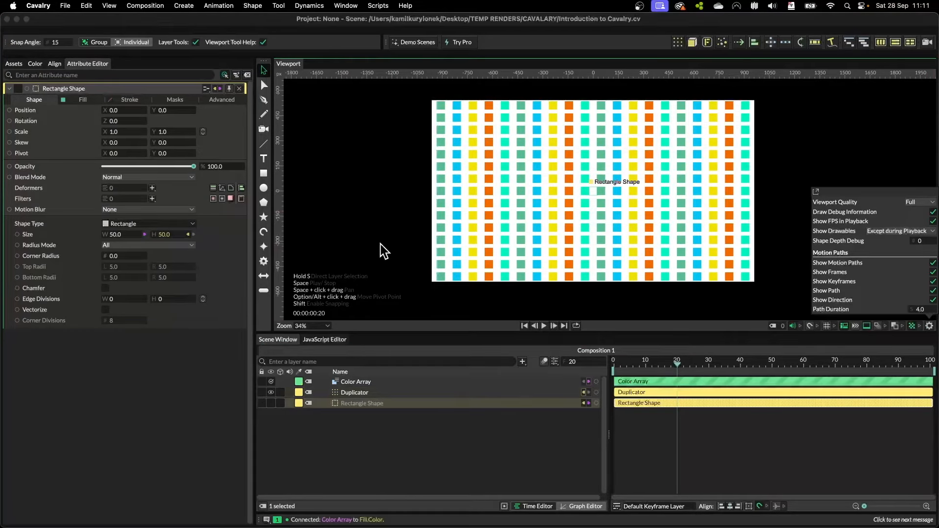
left_click(348, 393)
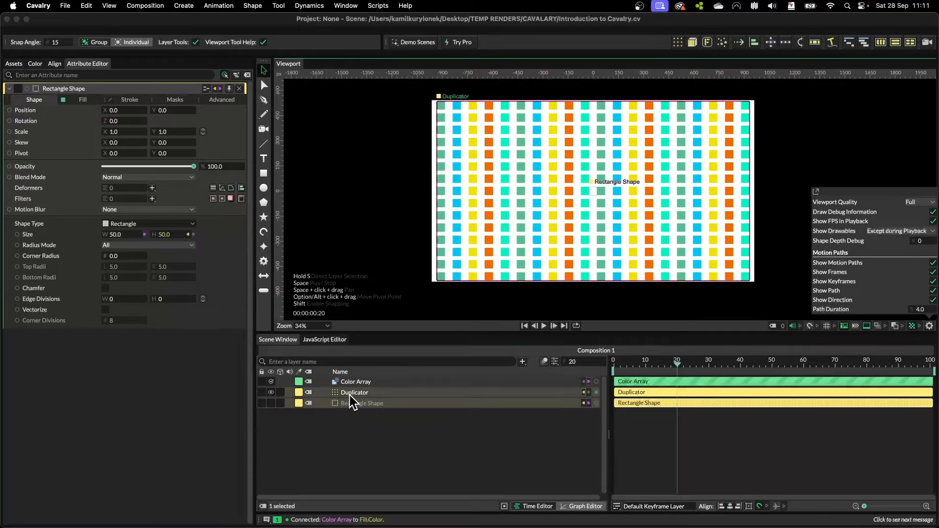
scroll(477, 225, "up", 5)
scroll(477, 225, "up", 6)
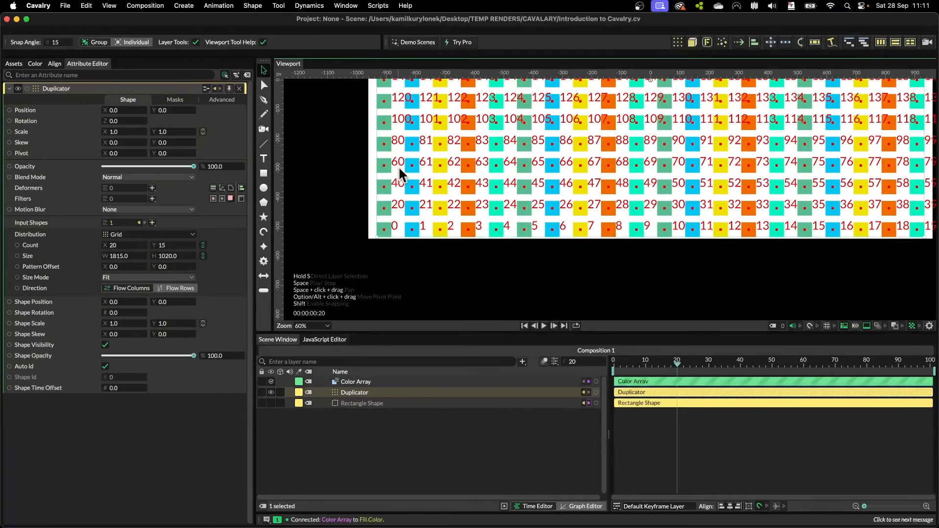
Step: Compare the Color Array's numbered colors with the index numbers of the Duplicator's copies
left_click(360, 382)
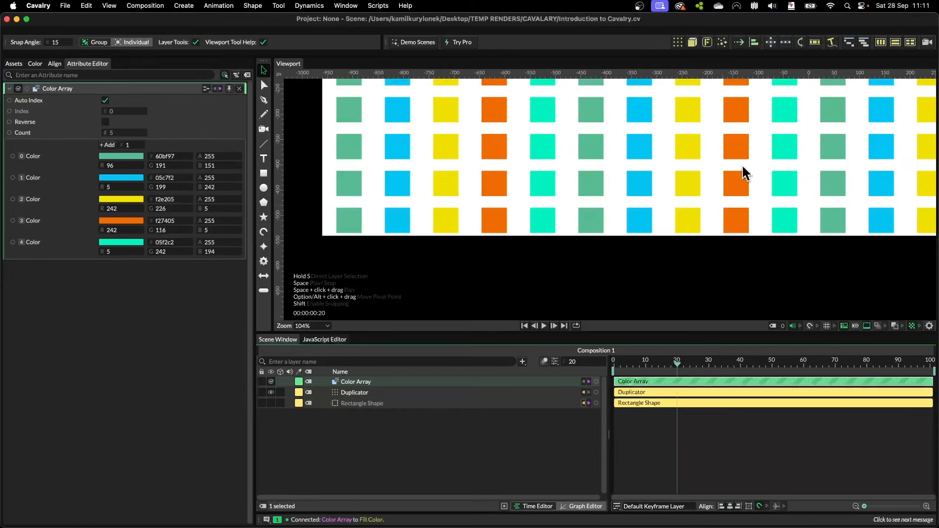
scroll(595, 239, "down", 5)
scroll(595, 239, "right", 2)
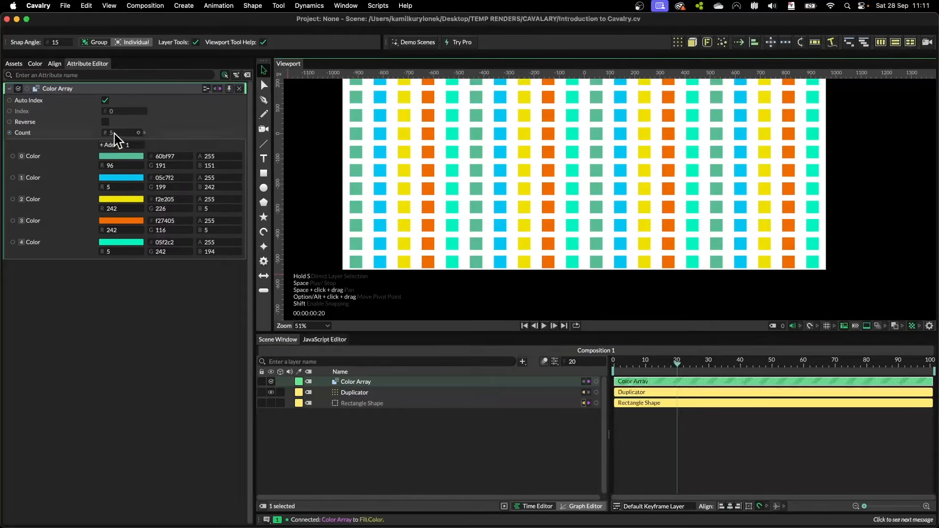
scroll(528, 239, "down", 3)
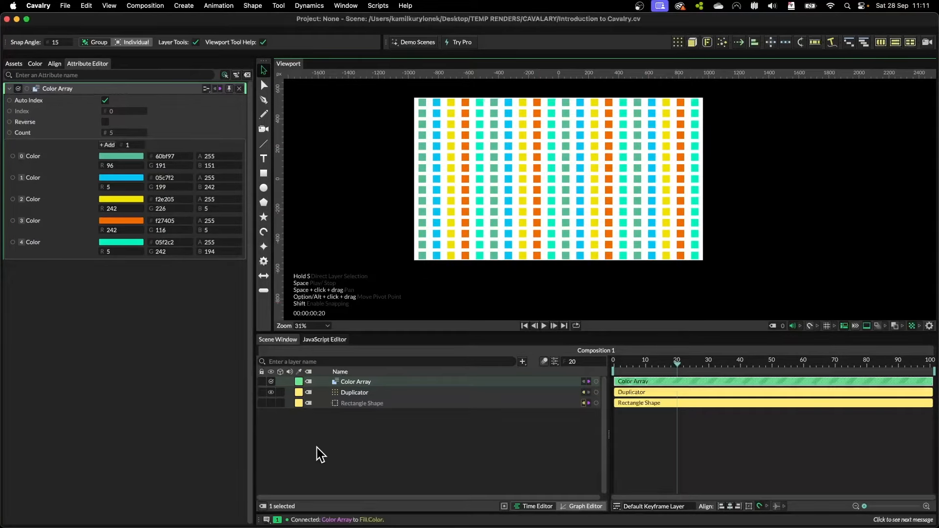
left_click(362, 395)
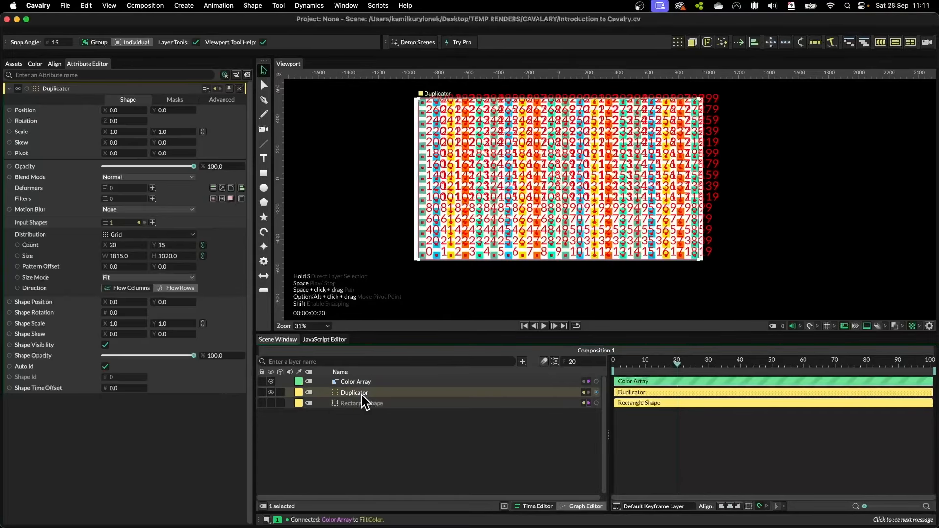
Step: Turn off Auto Index on the Color Array
left_click(367, 435)
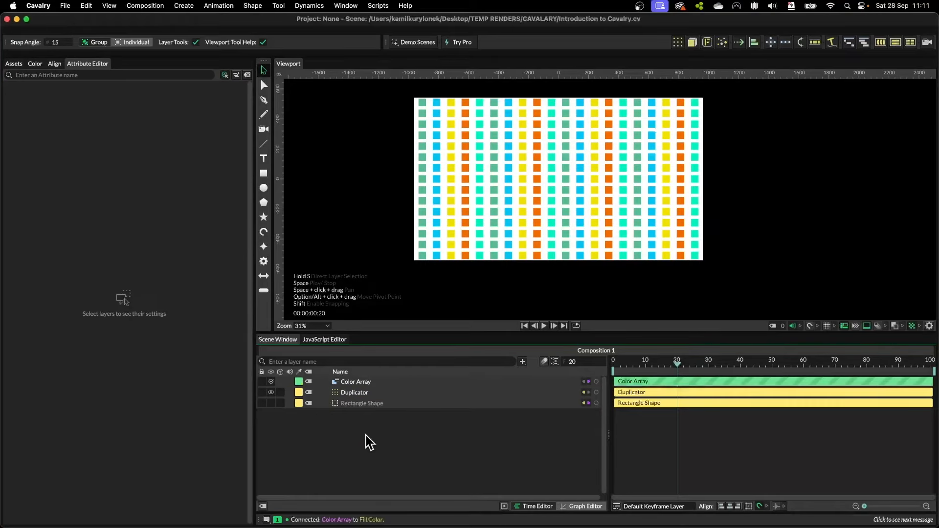
left_click(380, 382)
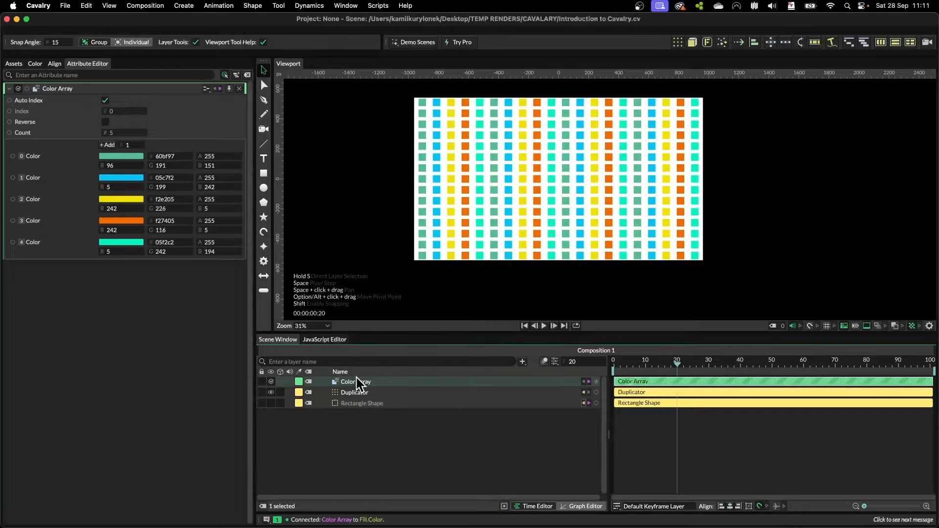
left_click(106, 101)
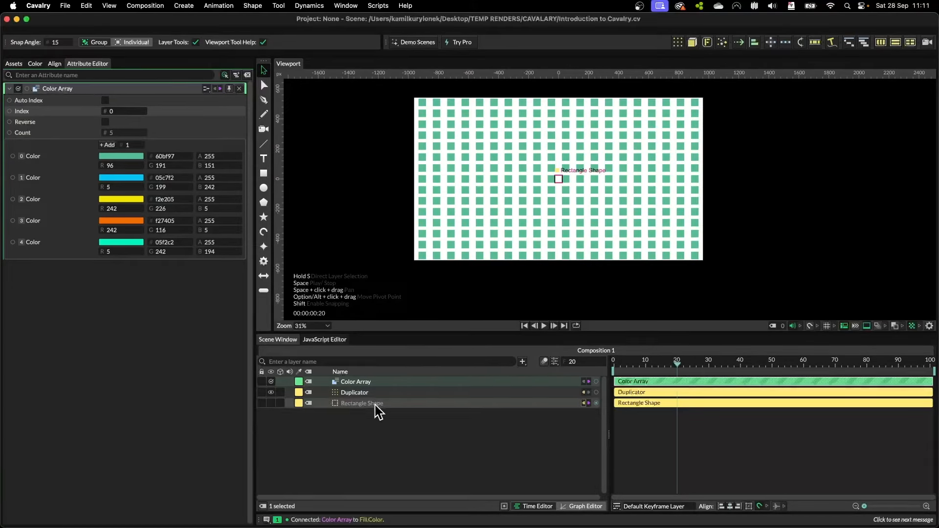
Step: Step the Color Array's Index up to 5, back down to 0, and up to 2 to try the colors
left_click(124, 111)
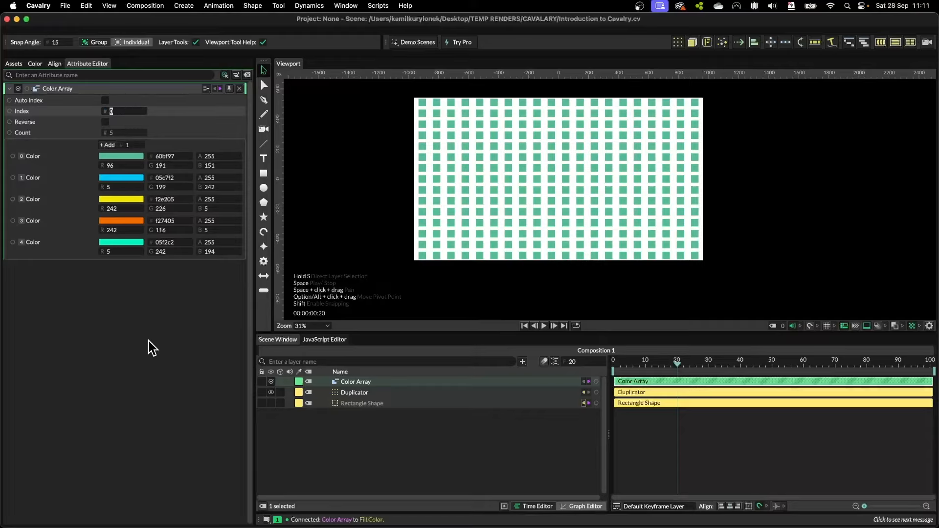
key("Up")
key("Up")
key("Up")
key("Up")
key("Up")
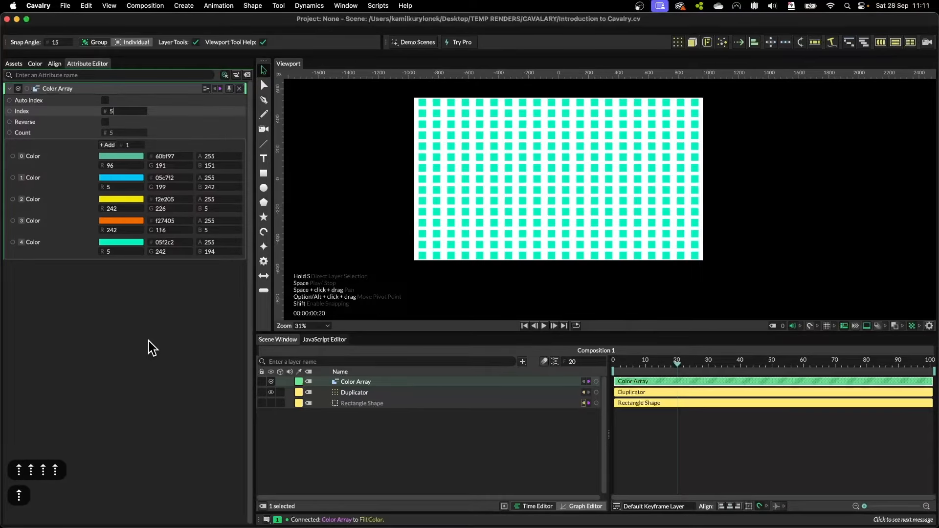
key("Down")
key("Down")
key("Down")
key("Down")
key("Down")
key("Up")
key("Up")
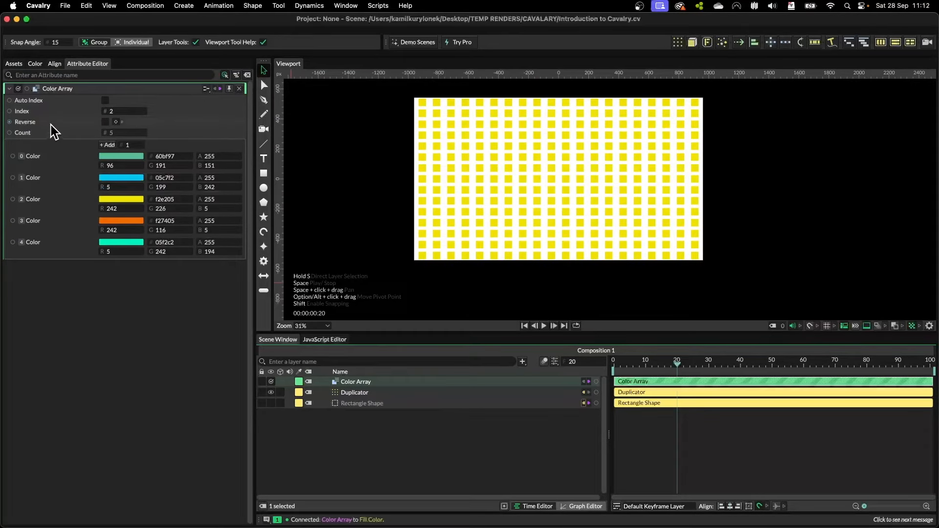
Step: Add a Noise behaviour to the Color Array's Index attribute
right_click(26, 117)
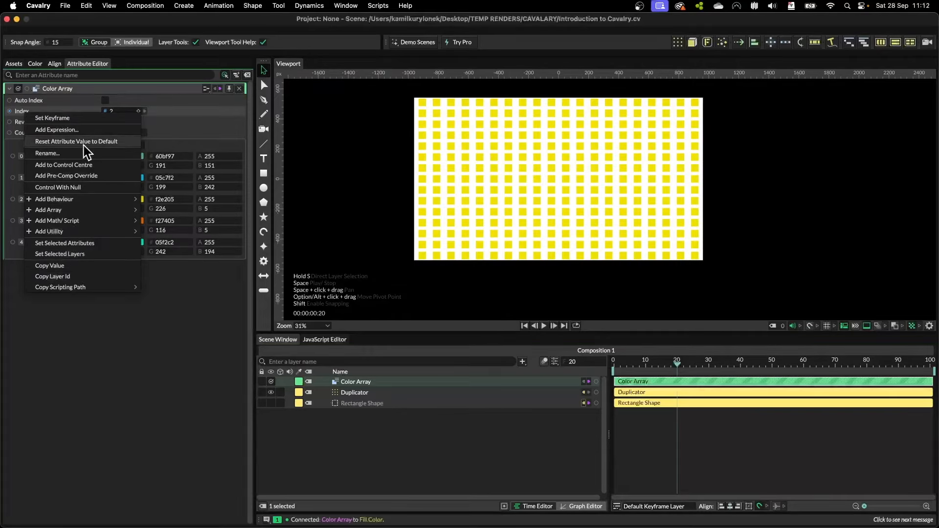
mouse_move(89, 200)
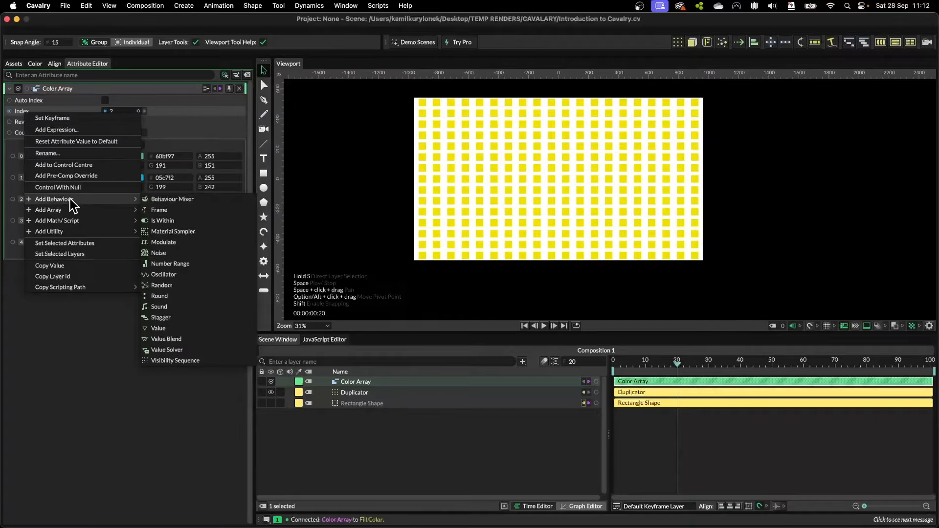
left_click(159, 254)
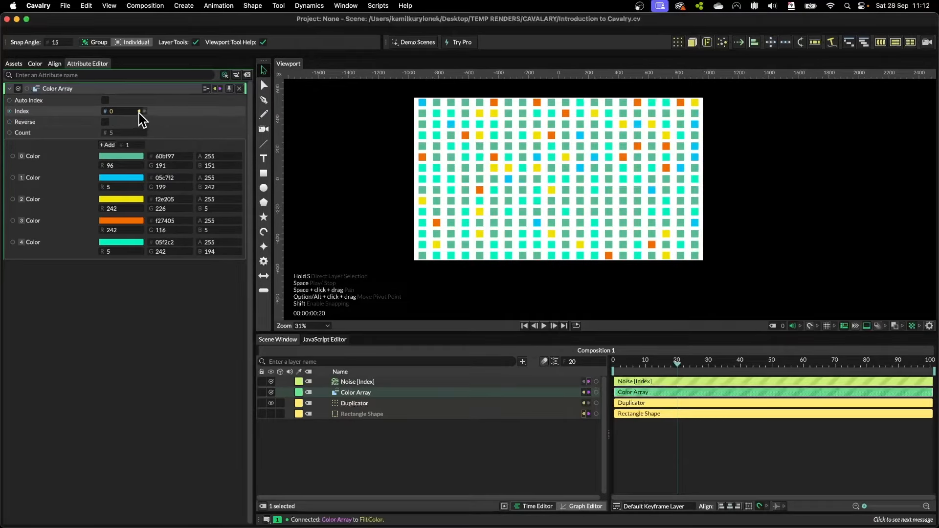
left_click(367, 462)
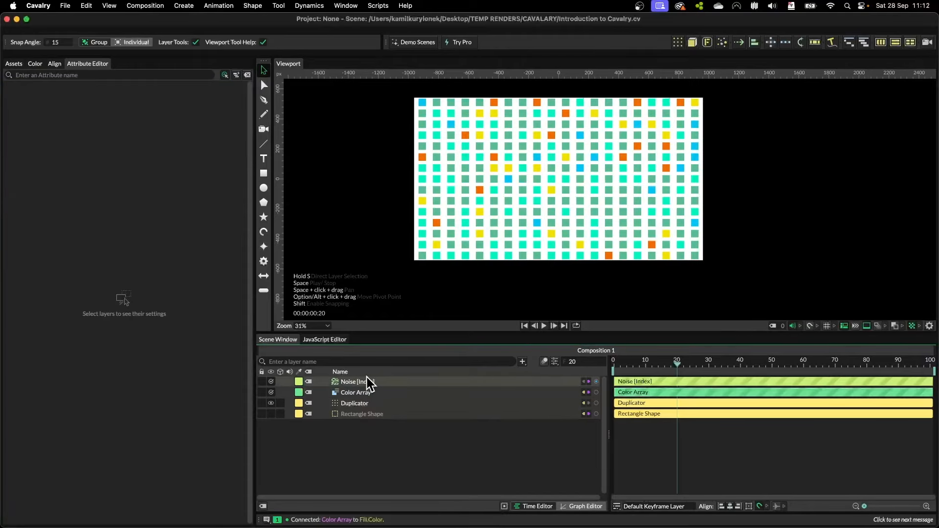
Step: Set the Noise behaviour's Minimum to 0 and Maximum to 4 to match the color indices of the Color Array
left_click(349, 382)
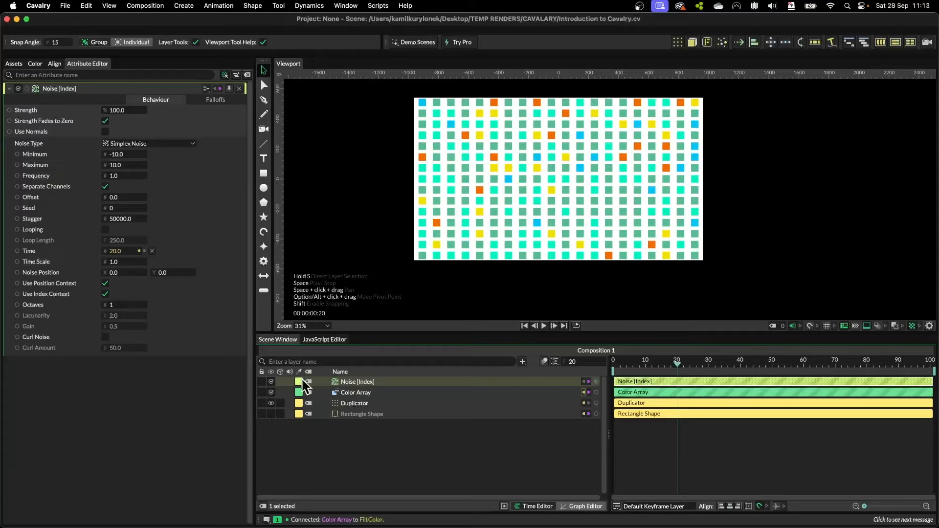
left_click(365, 394)
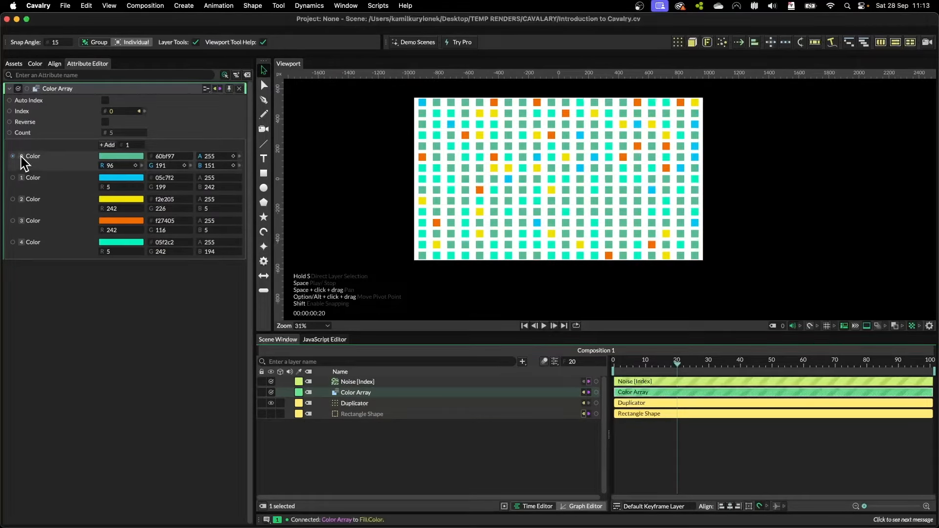
left_click(362, 382)
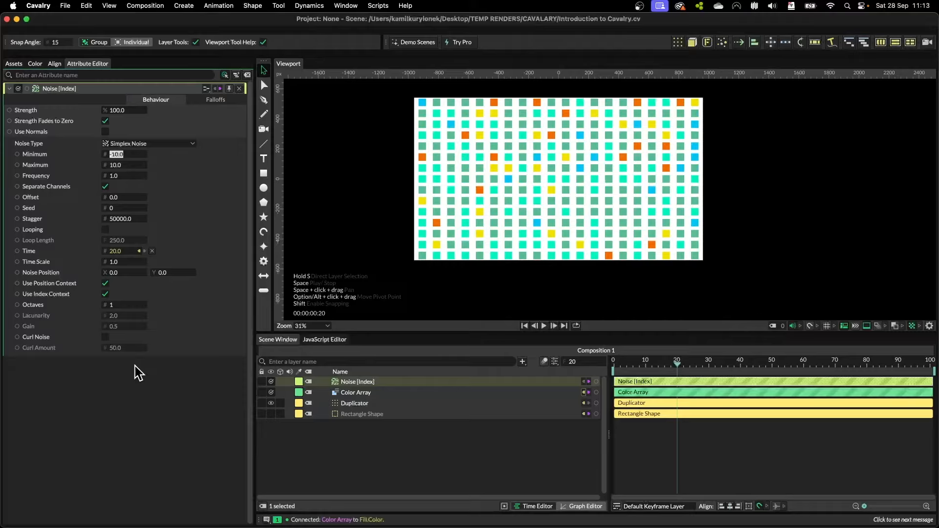
type("0")
key("Tab")
type("4")
key("Return")
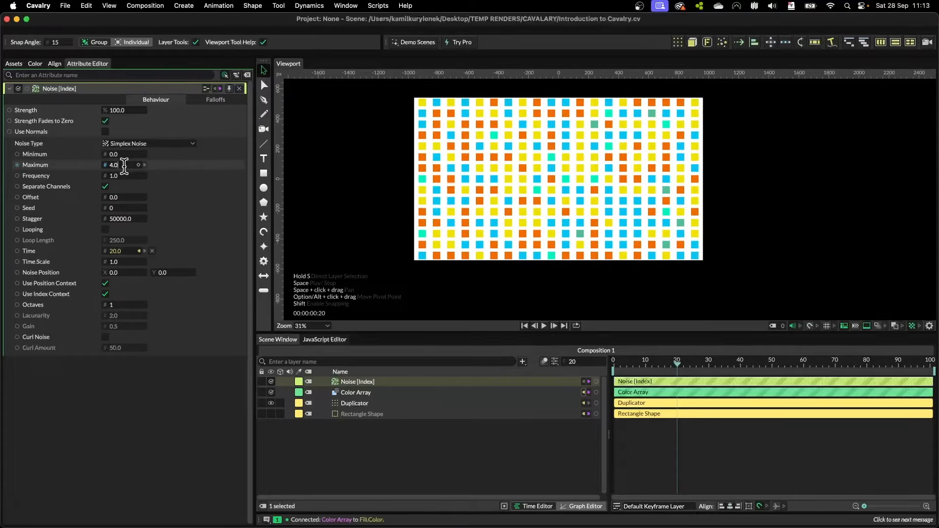
Step: Play back and scrub the composition from frame 4 to check the noise-driven color changes
left_click(372, 392)
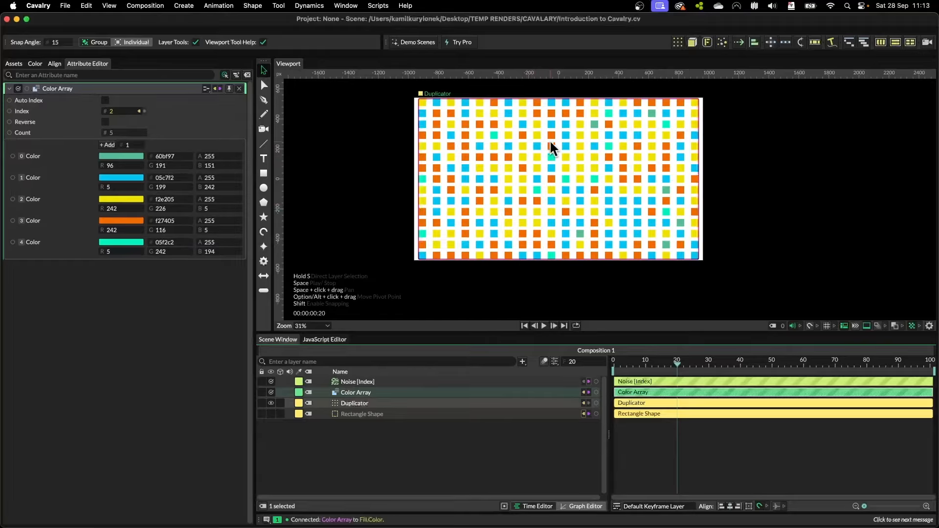
left_click(360, 382)
left_click(626, 363)
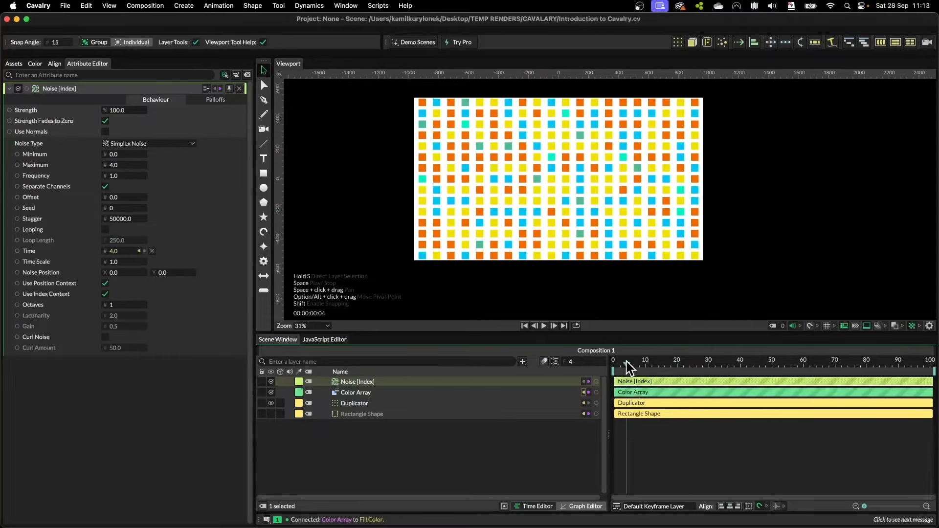
key("space")
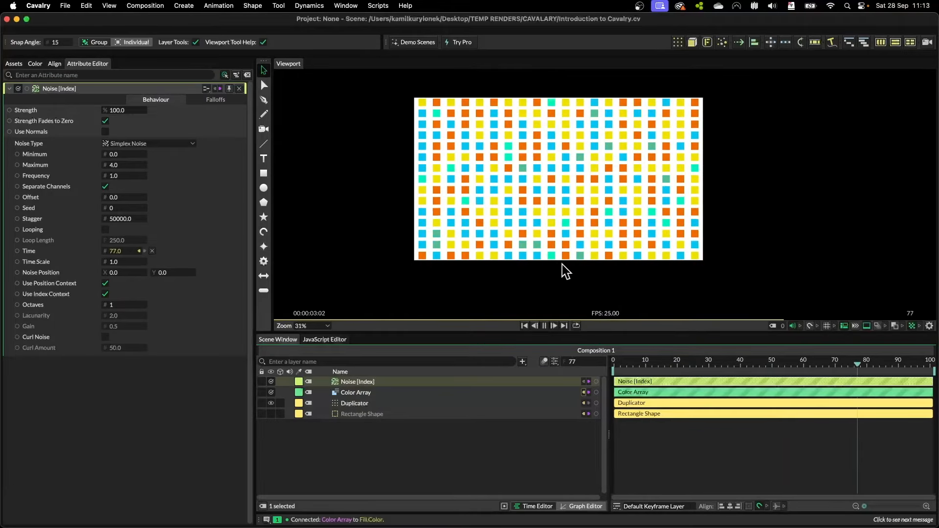
key("space")
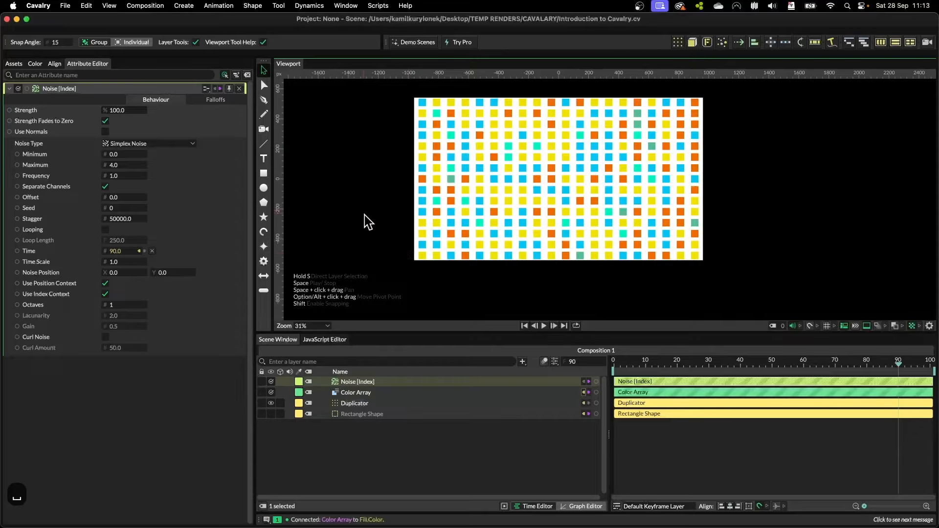
left_click_drag(634, 365, 775, 363)
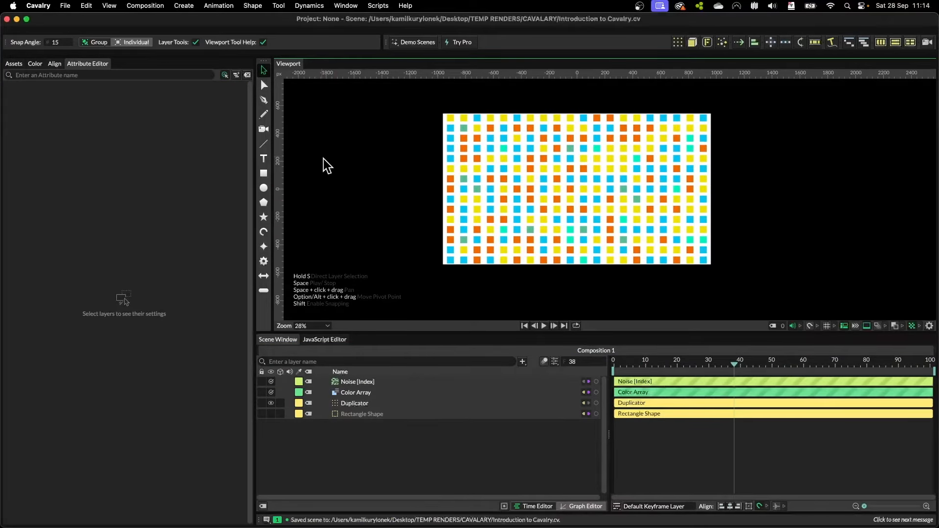
Step: Add an ellipse, a polygon, a star and a super ellipse shape to the composition
left_click(264, 190)
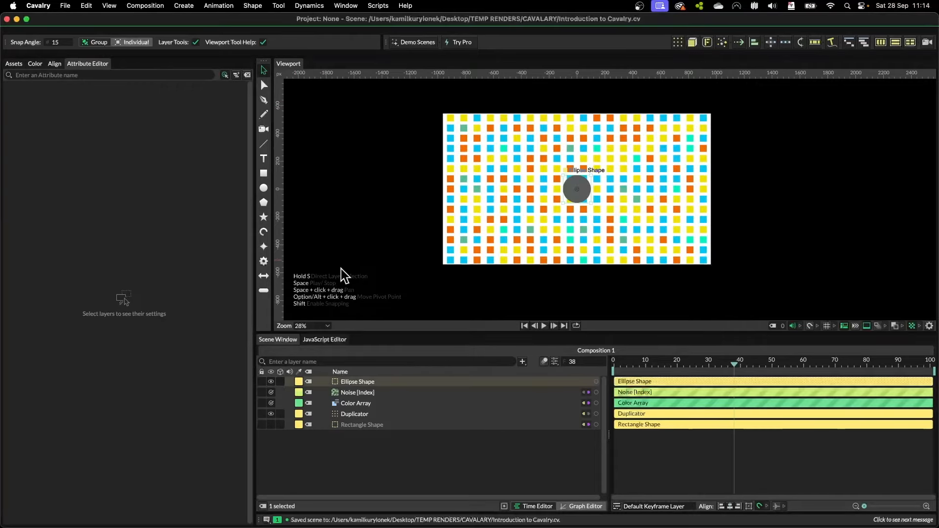
left_click(265, 203)
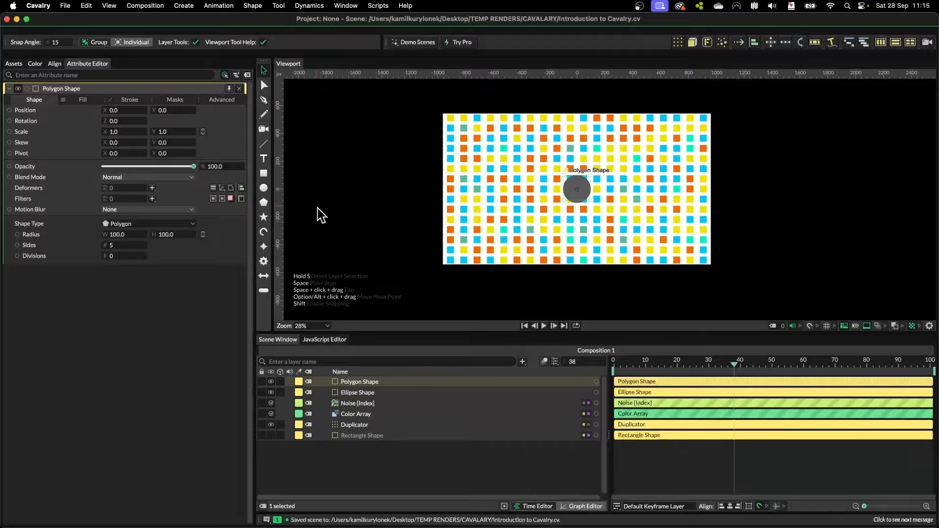
left_click(263, 216)
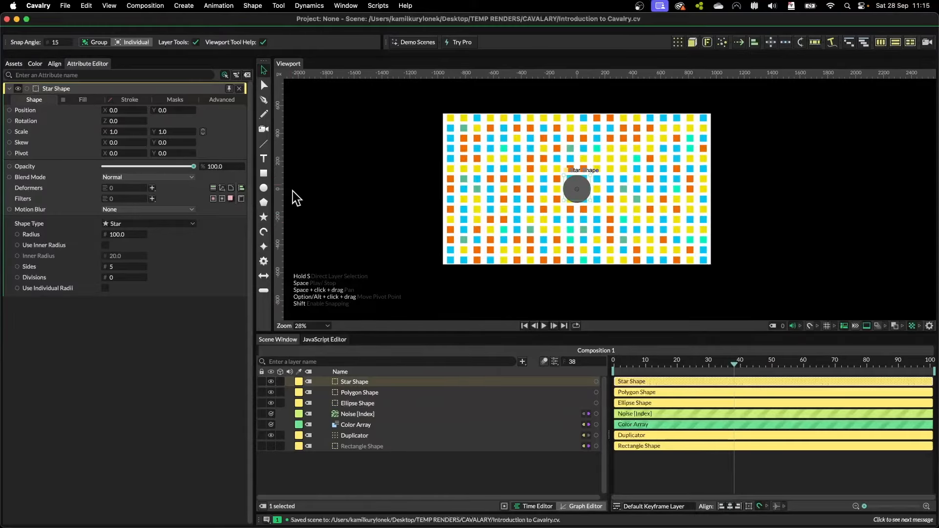
left_click(264, 247)
Step: Connect the Ellipse Shape's Radius width to its Radius height
left_click(370, 415)
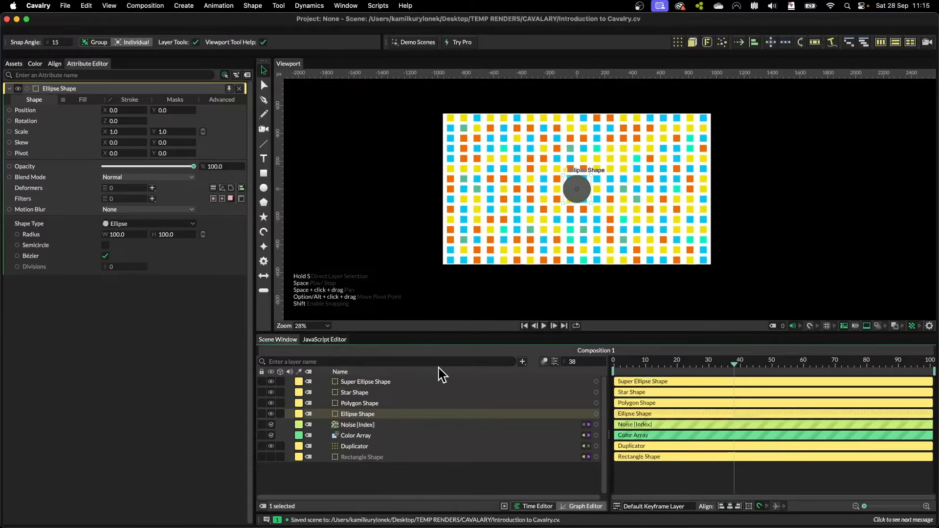
left_click(360, 457)
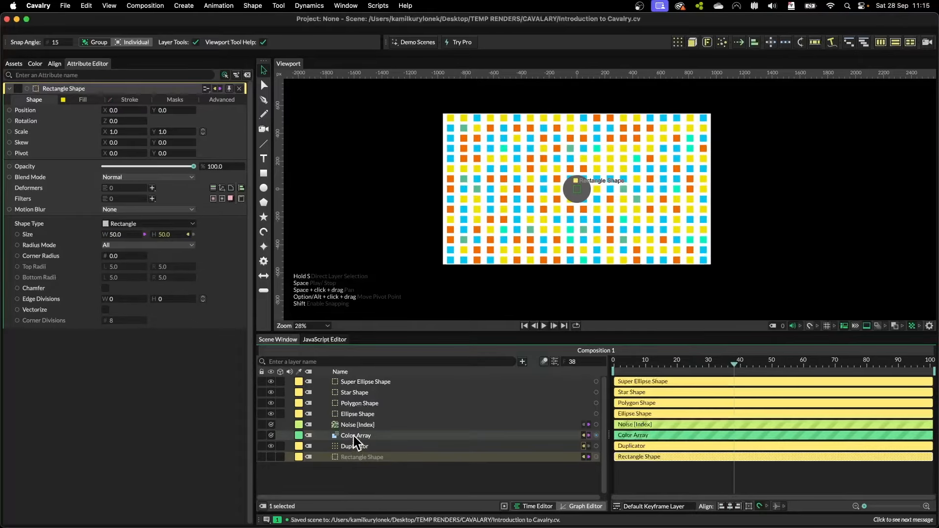
left_click(358, 415)
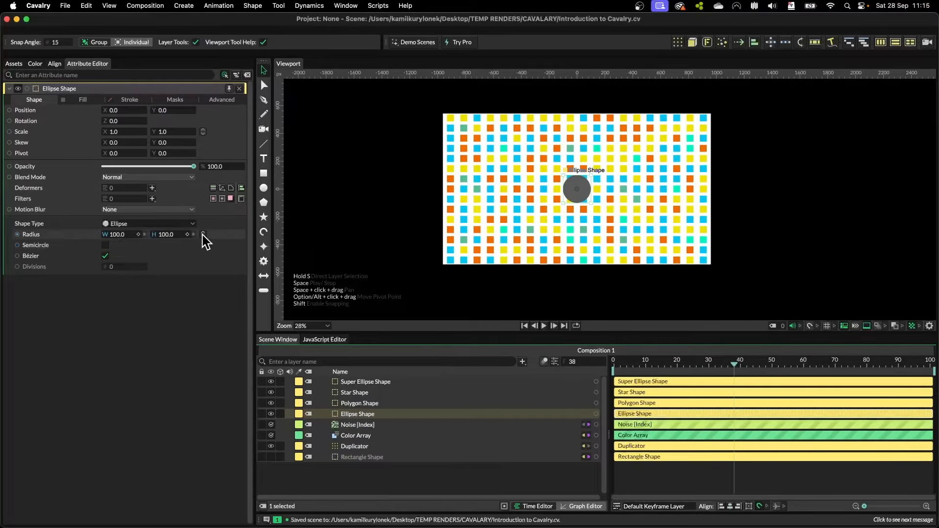
left_click_drag(105, 236, 182, 236)
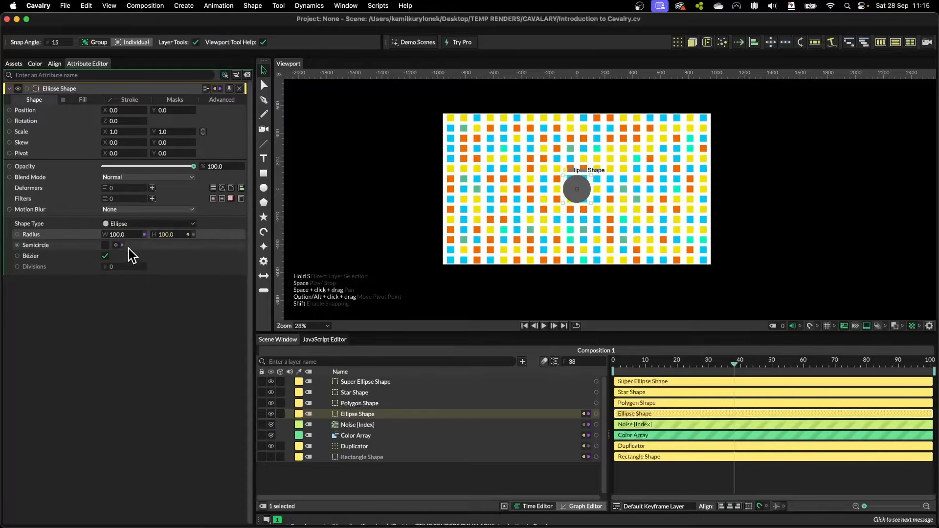
Step: Set the Ellipse Shape's Radius to 25 and the Polygon Shape's linked Radius width and height to 50
type("25")
key("Return")
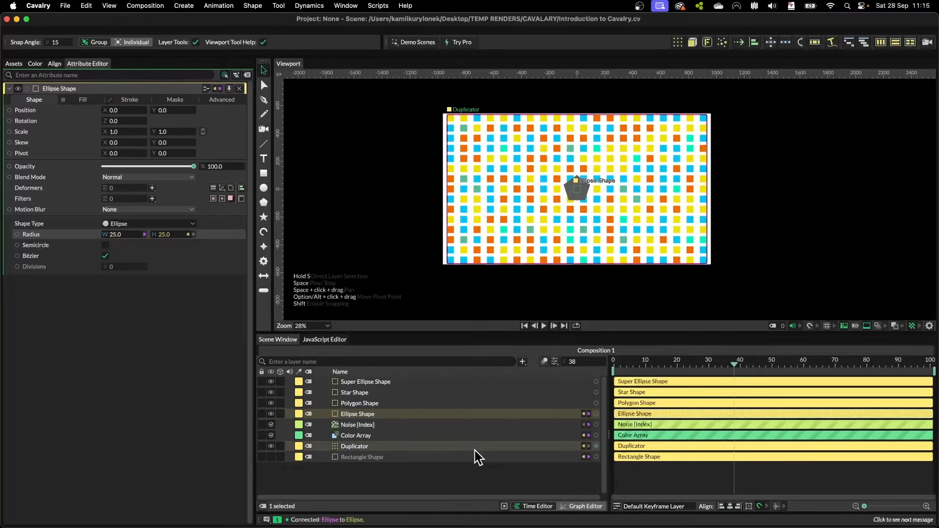
left_click(356, 393)
left_click(357, 404)
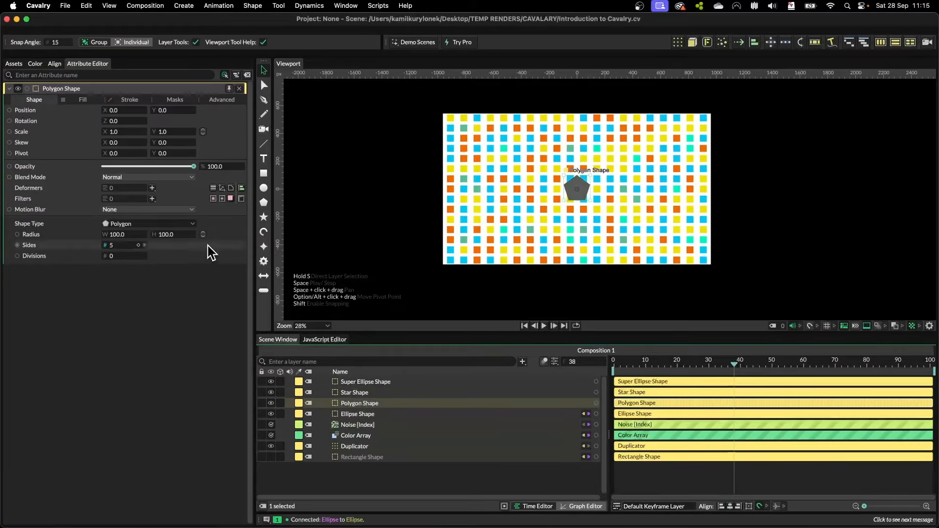
left_click(167, 235)
type("50")
key("Return")
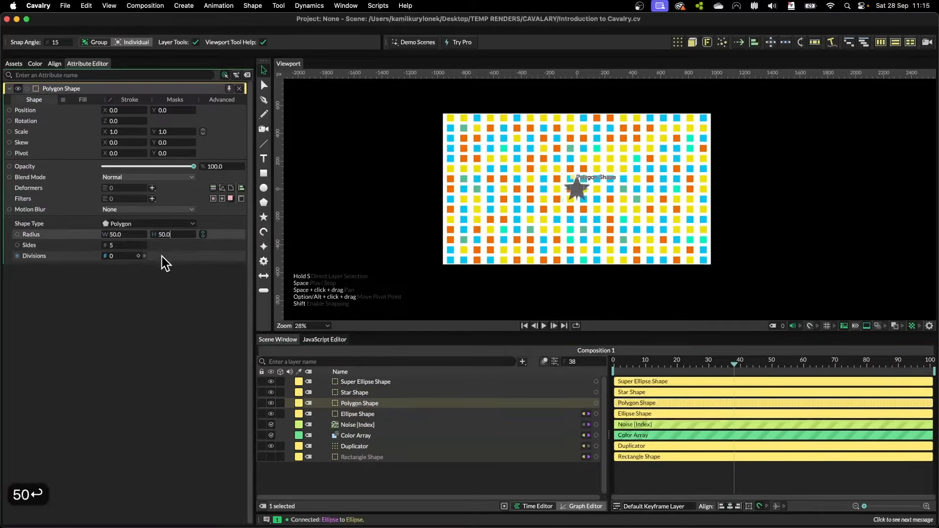
Step: Set the Radius of both the Star Shape and the Super Ellipse Shape to 50
left_click(369, 393)
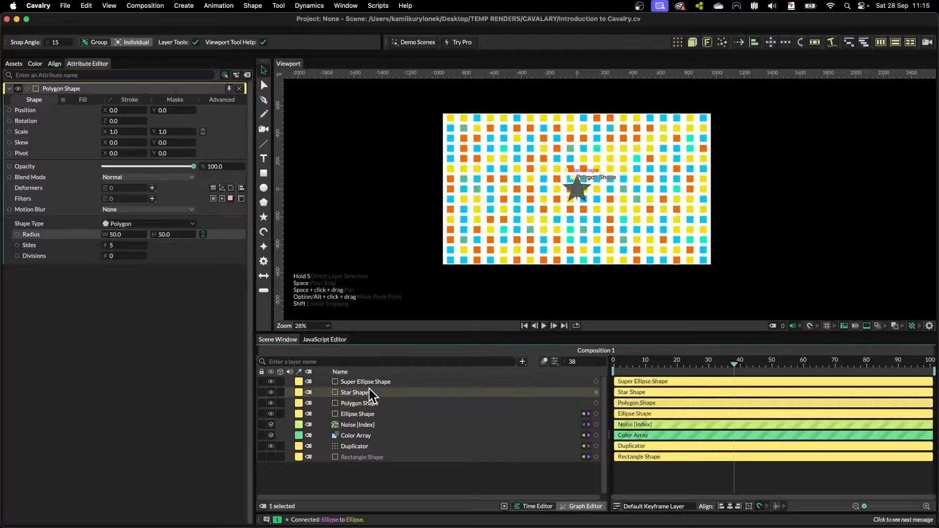
left_click(139, 235)
type("5")
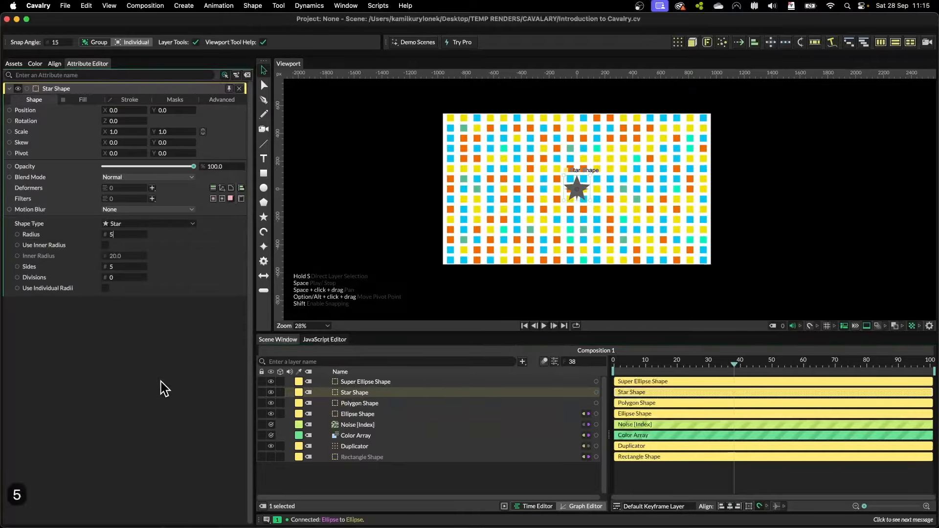
type("0")
key("Return")
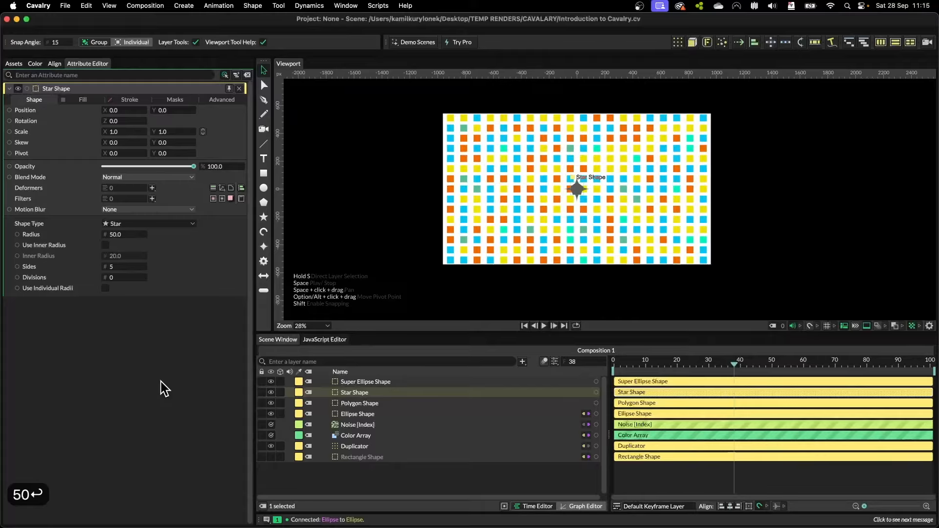
left_click(362, 382)
left_click(127, 234)
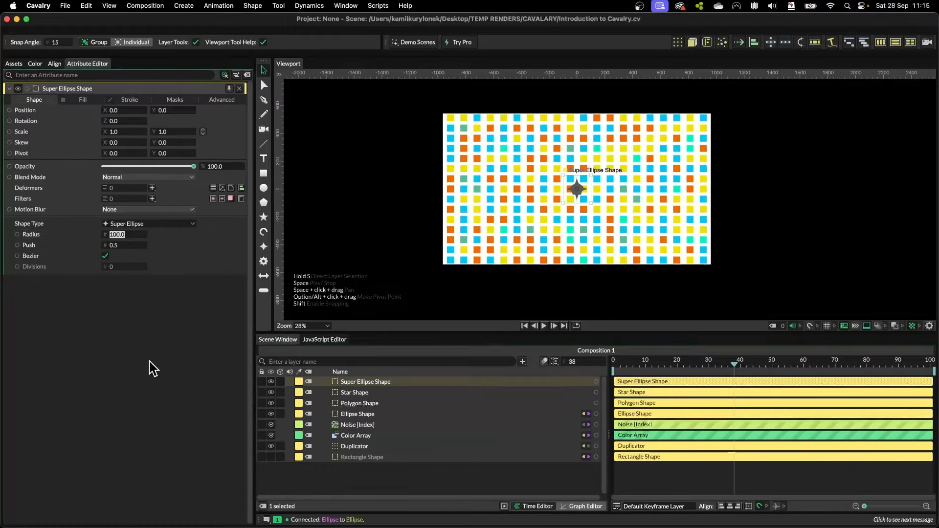
type("50")
key("Return")
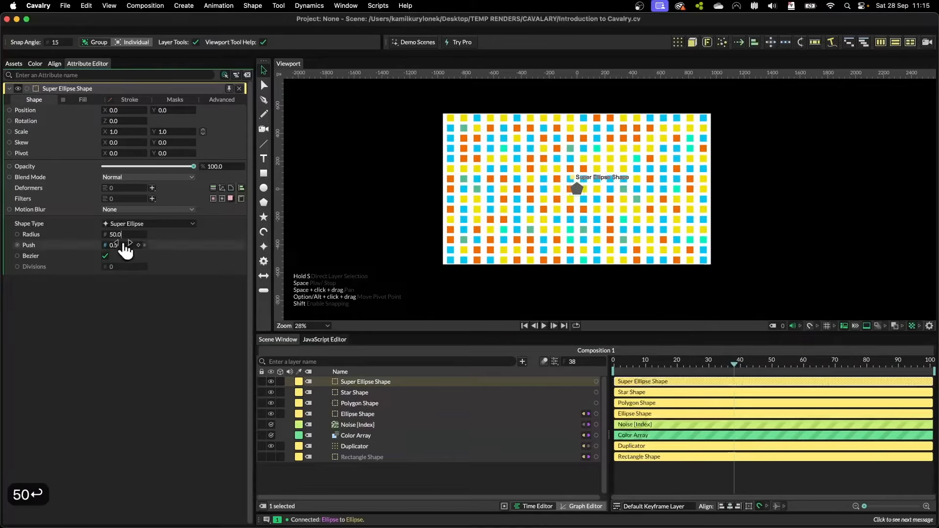
Step: Connect the Ellipse Shape to the Duplicator's Input Shapes as new index 1
left_click(370, 404)
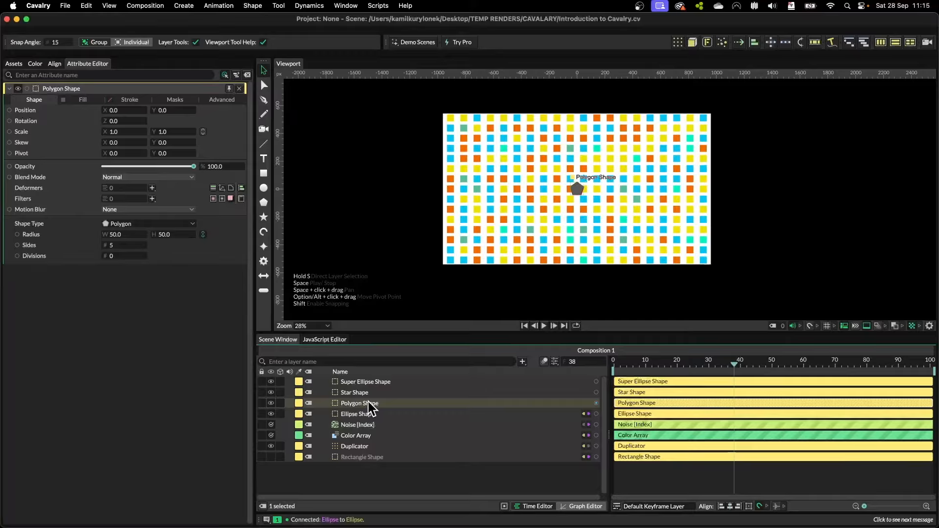
left_click(425, 414)
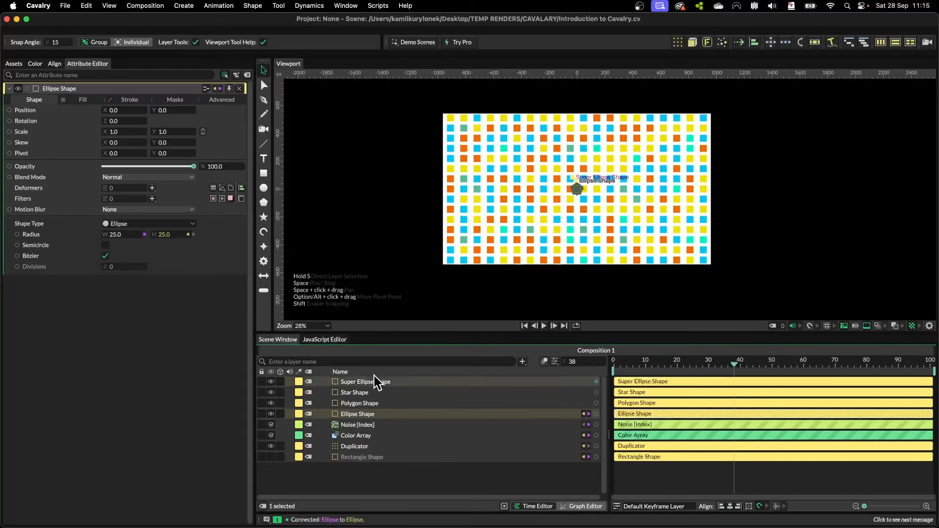
left_click_drag(396, 331, 397, 282)
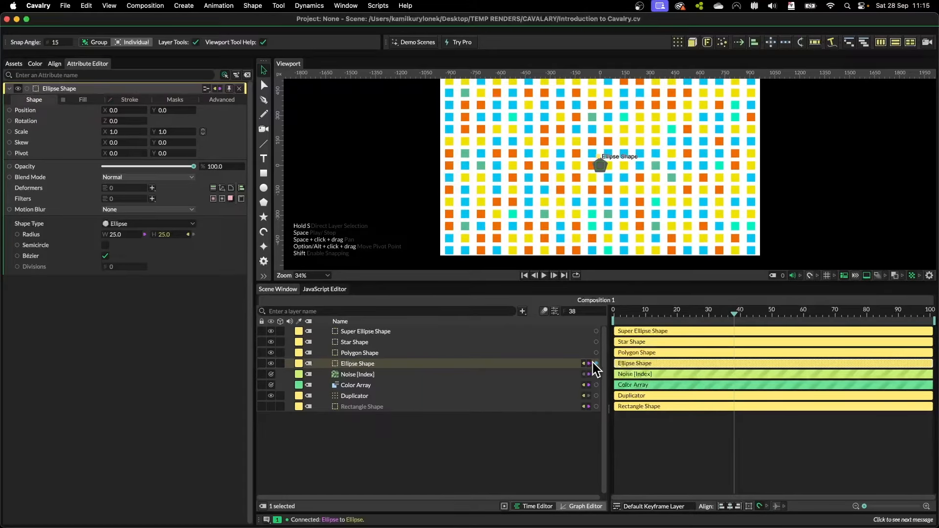
left_click_drag(593, 363, 348, 396)
mouse_move(392, 405)
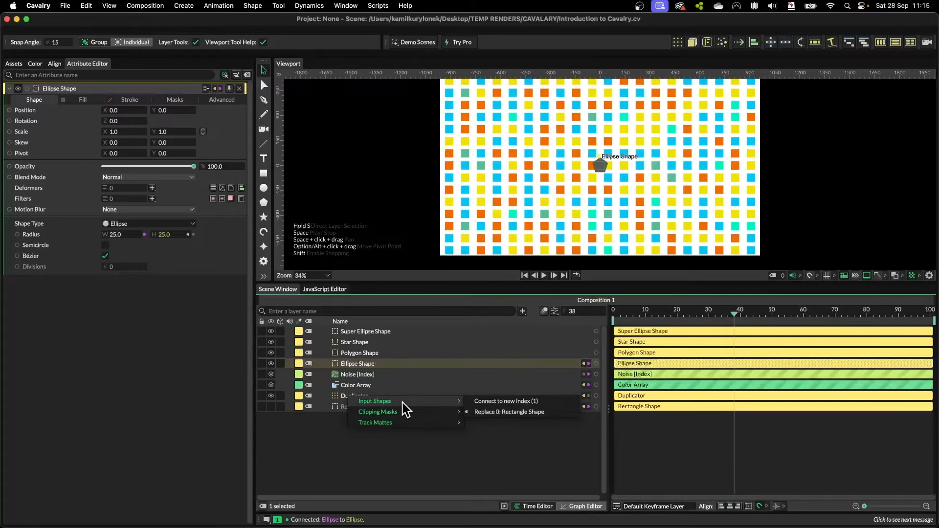
left_click(506, 401)
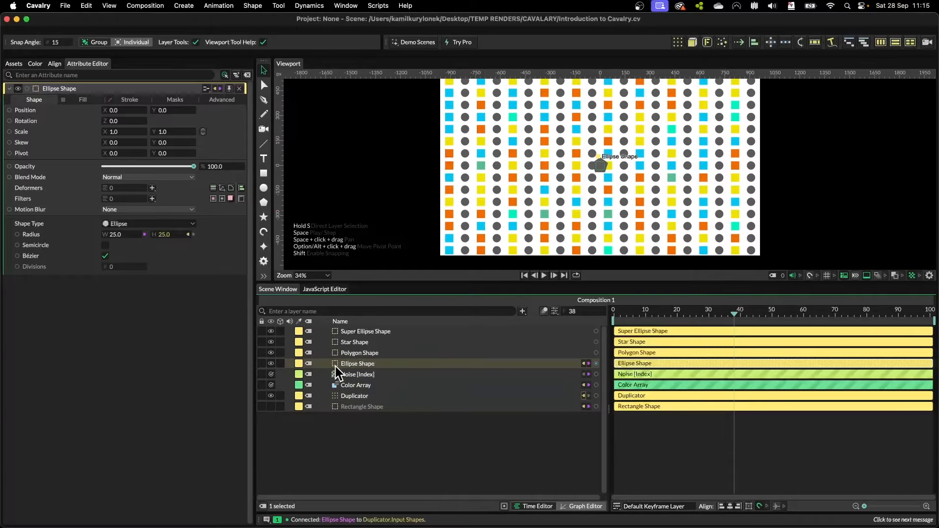
Step: Connect the Polygon Shape to the Duplicator's Input Shapes as new index 2
left_click(357, 397)
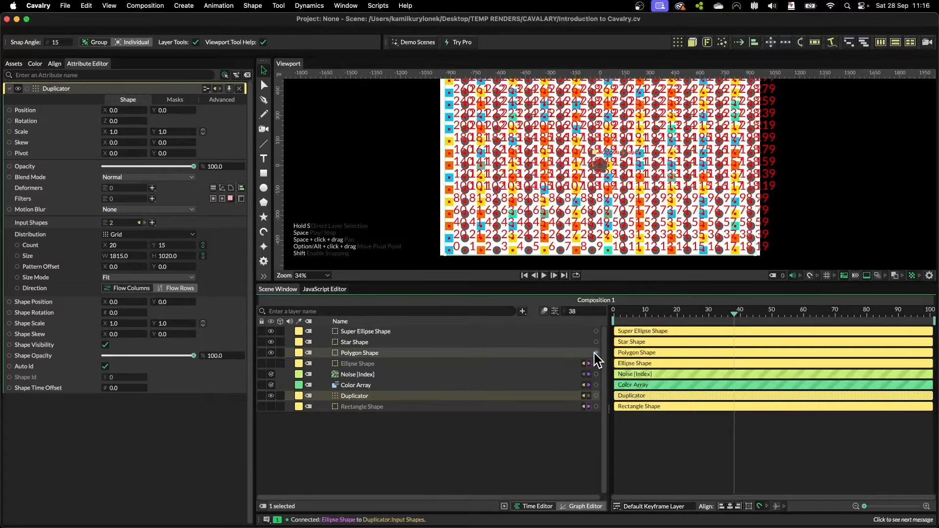
left_click_drag(594, 353, 355, 398)
mouse_move(382, 402)
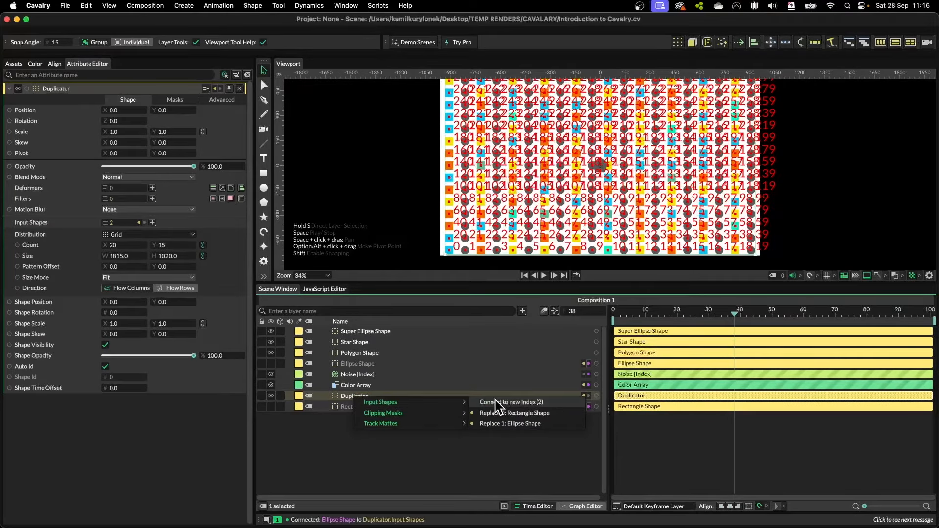
left_click(497, 403)
Step: Connect the Star Shape to the Duplicator's Input Shapes as new index 3
left_click(486, 342)
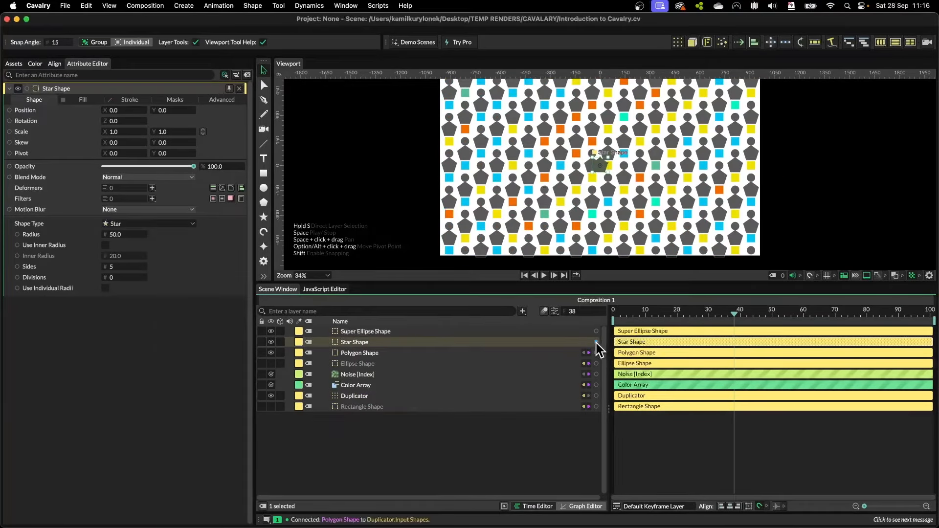
left_click_drag(596, 343, 355, 397)
mouse_move(386, 403)
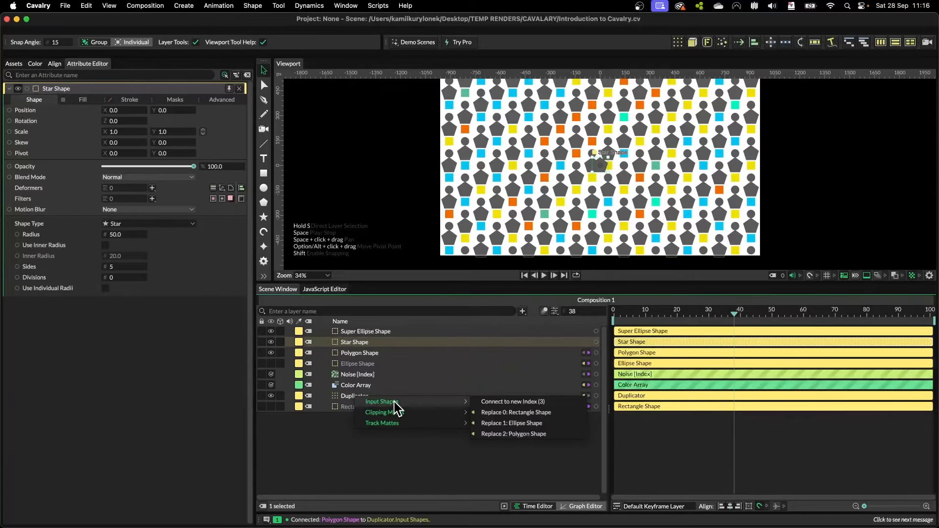
left_click(494, 406)
Step: Connect the Super Ellipse Shape to the Duplicator's Input Shapes as new index 4
left_click(384, 332)
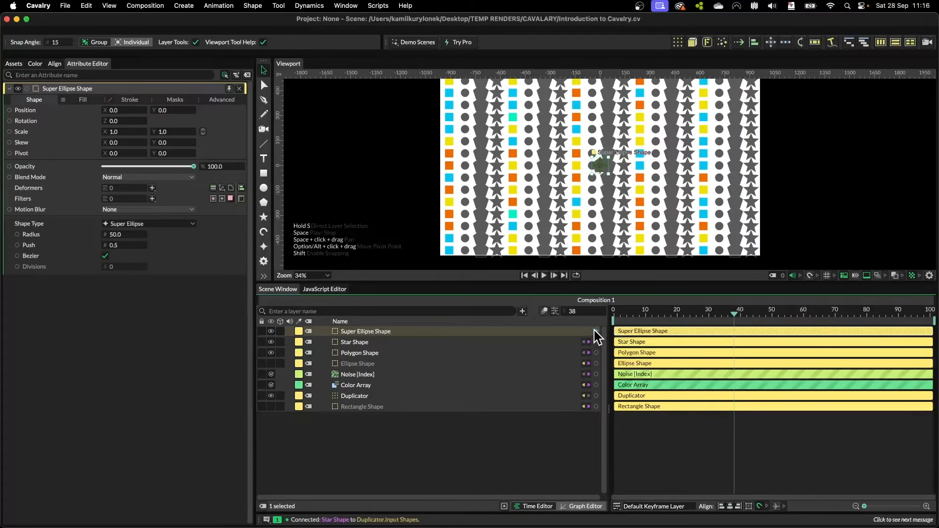
left_click_drag(596, 331, 348, 401)
mouse_move(387, 401)
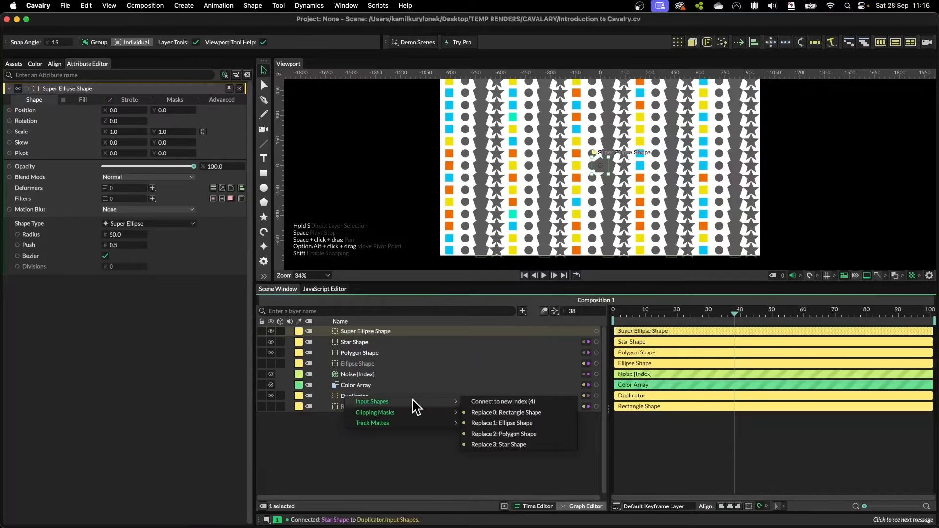
left_click(477, 405)
left_click(404, 451)
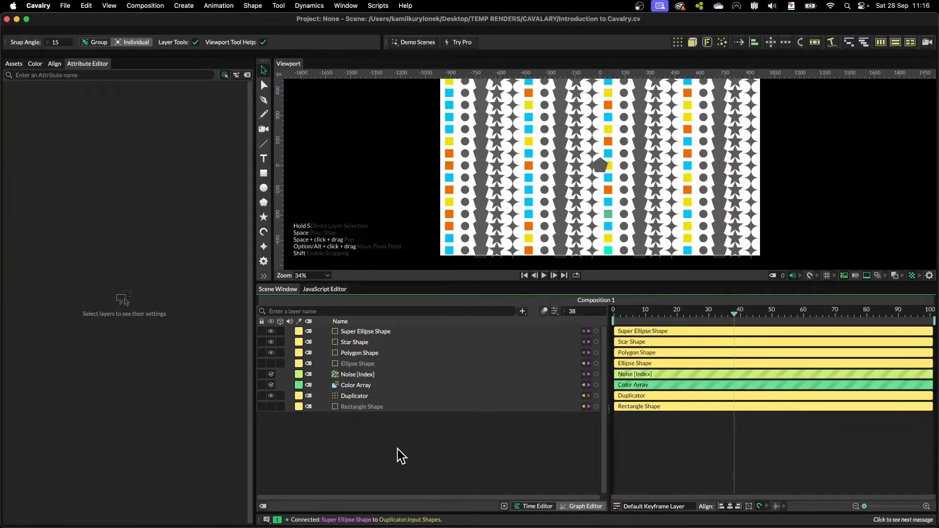
Step: Hide the original Star Shape, Polygon Shape and Super Ellipse Shape layers
left_click(270, 342)
left_click(270, 352)
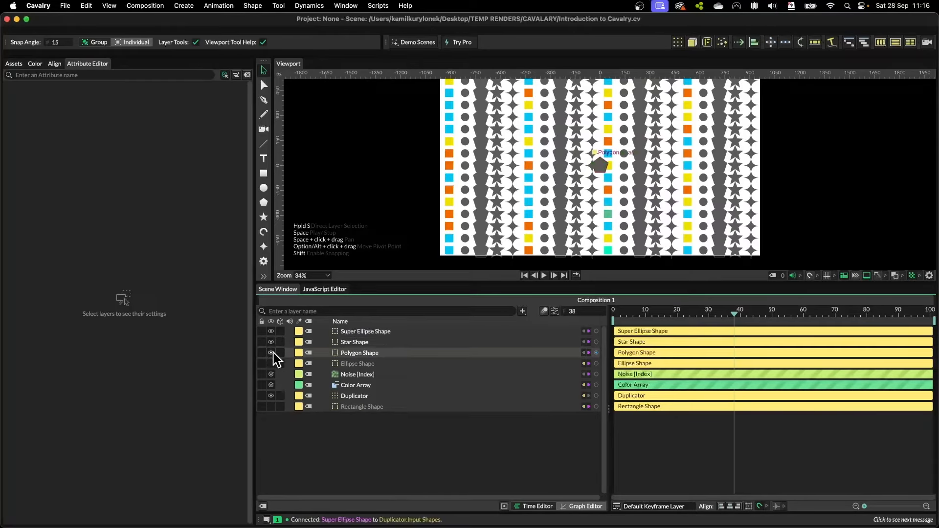
left_click(270, 331)
Step: Move the Super Ellipse, Star, Polygon and Ellipse Shape layers below the Rectangle Shape in the layer list
left_click(361, 332)
scroll(348, 142, "down", 2)
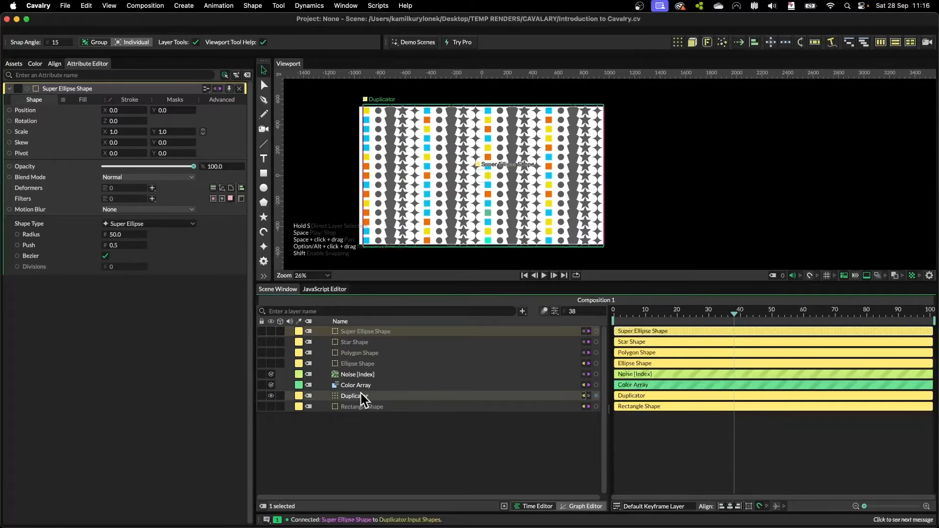
left_click_drag(359, 363, 348, 428)
left_click(346, 426)
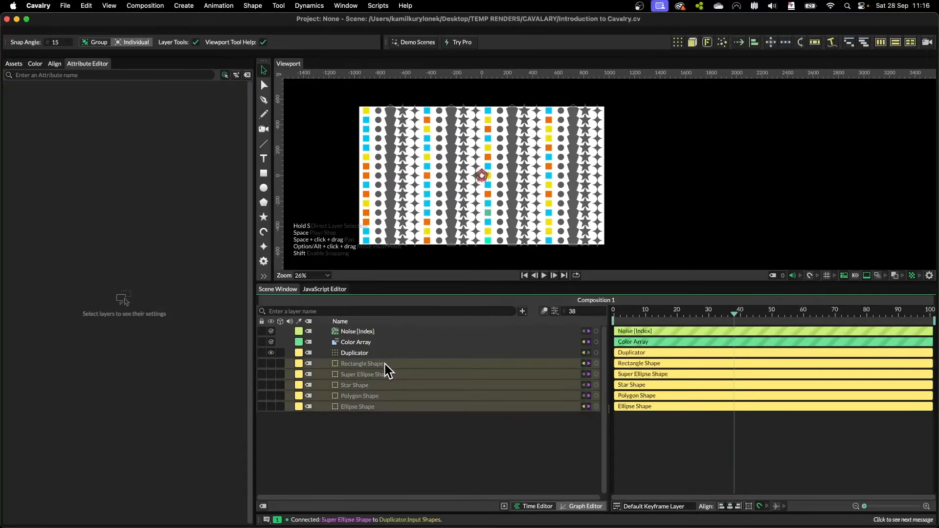
Step: Reduce the Polygon Shape's linked Radius to 25 in width and height
scroll(425, 151, "up", 8)
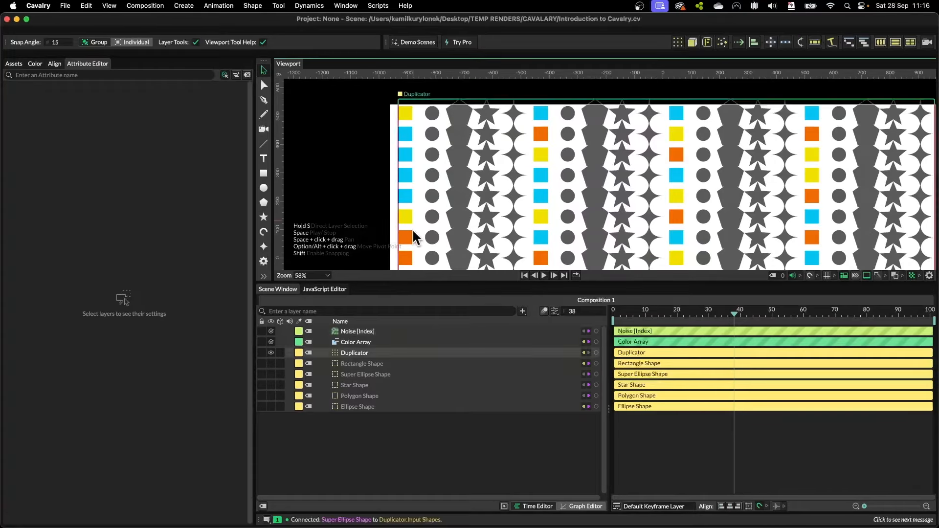
left_click(356, 396)
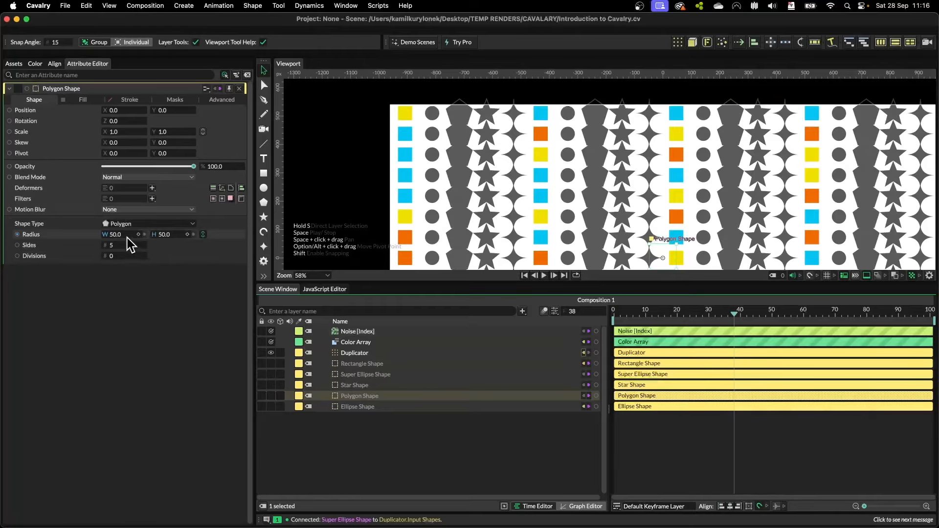
left_click_drag(128, 239, 111, 239)
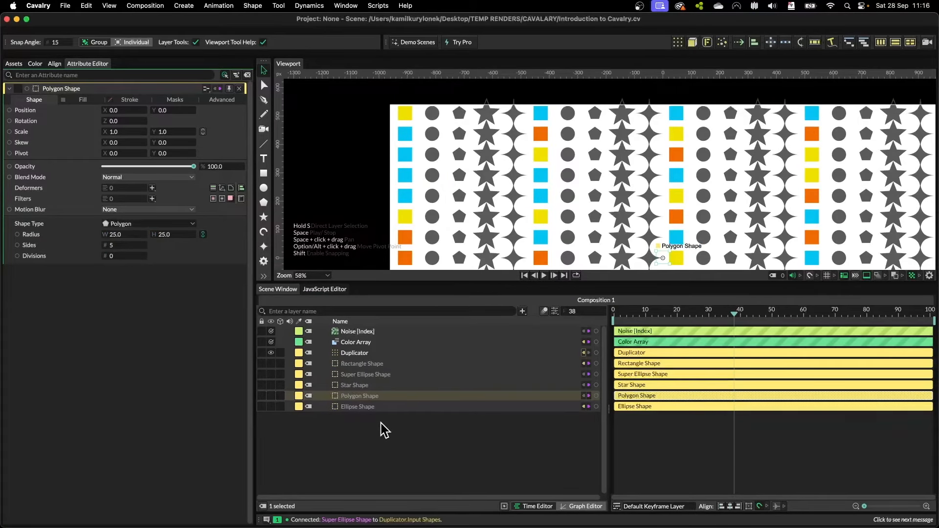
Step: Reduce the Star Shape's Radius to 25
left_click(357, 385)
double_click(120, 234)
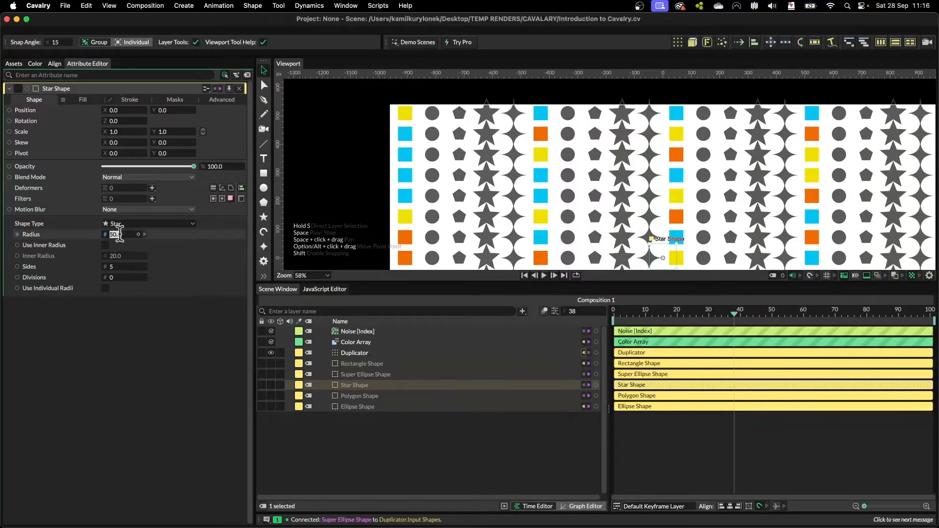
type("25")
key("Return")
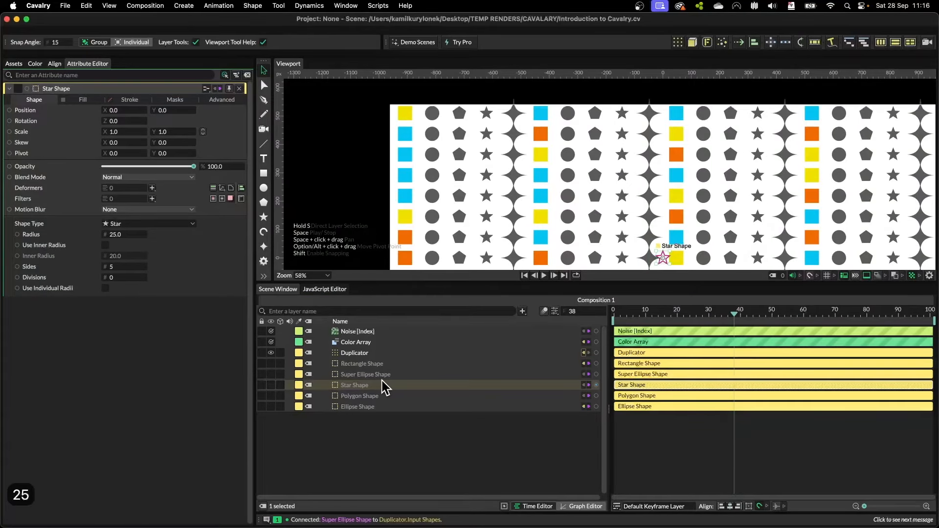
Step: Try a Radius of 25 on the Super Ellipse Shape and settle on 30
left_click(364, 374)
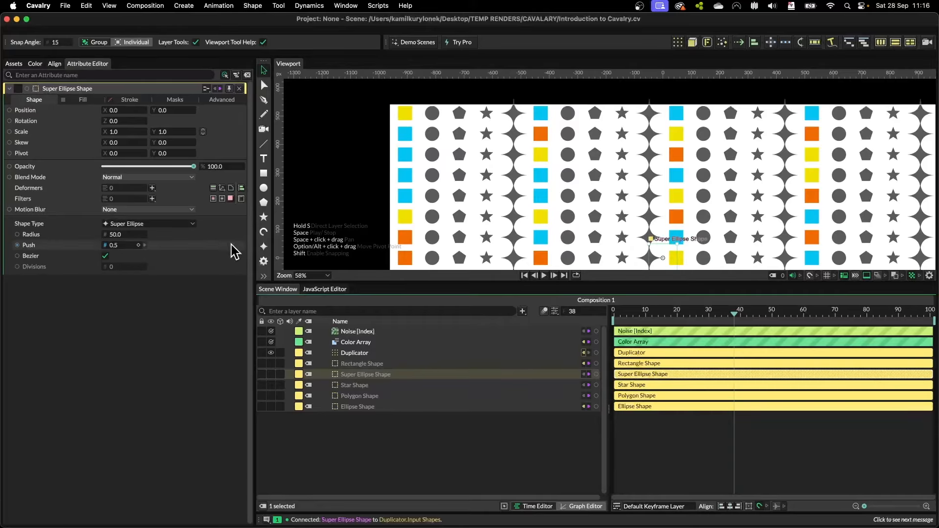
double_click(116, 235)
type("25")
key("Return")
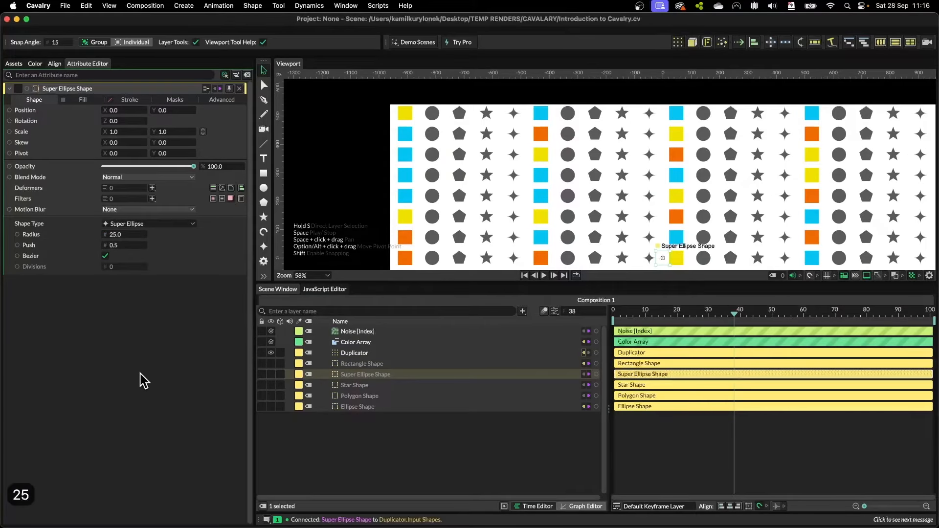
scroll(430, 195, "down", 5)
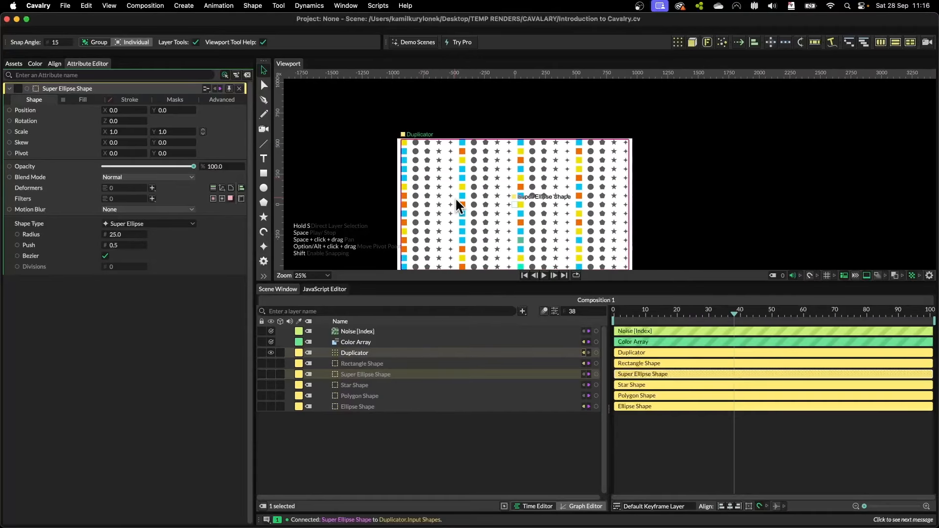
double_click(122, 235)
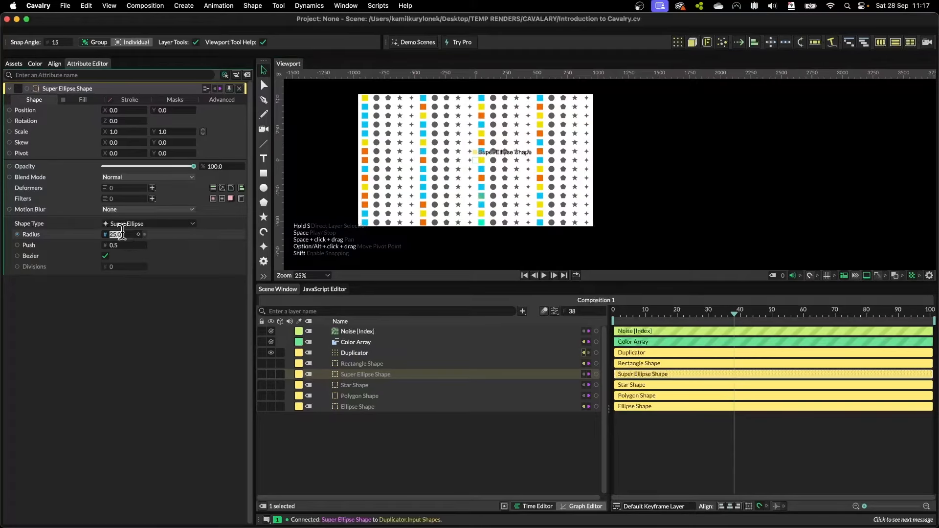
type("30")
key("Return")
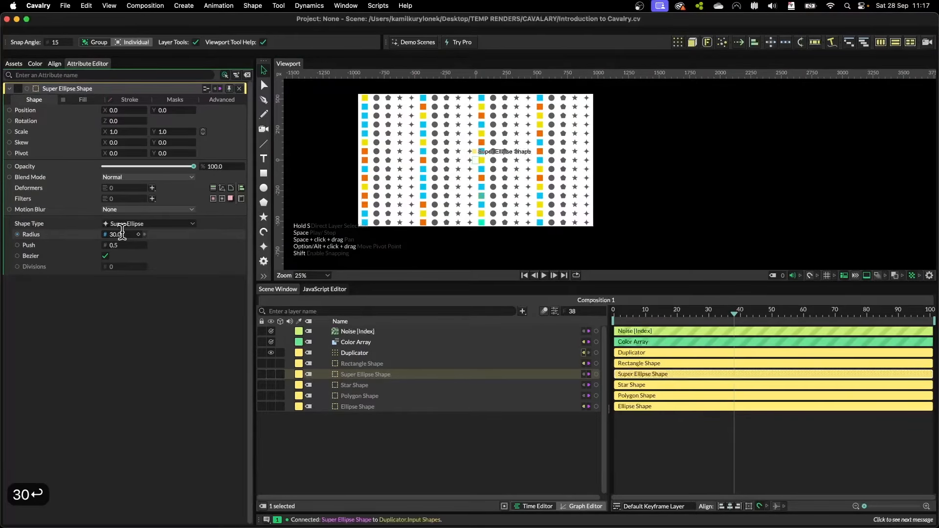
Step: Group the five shape layers, from Rectangle Shape to Ellipse Shape, and name the group Source Layers
left_click(325, 411, "shift")
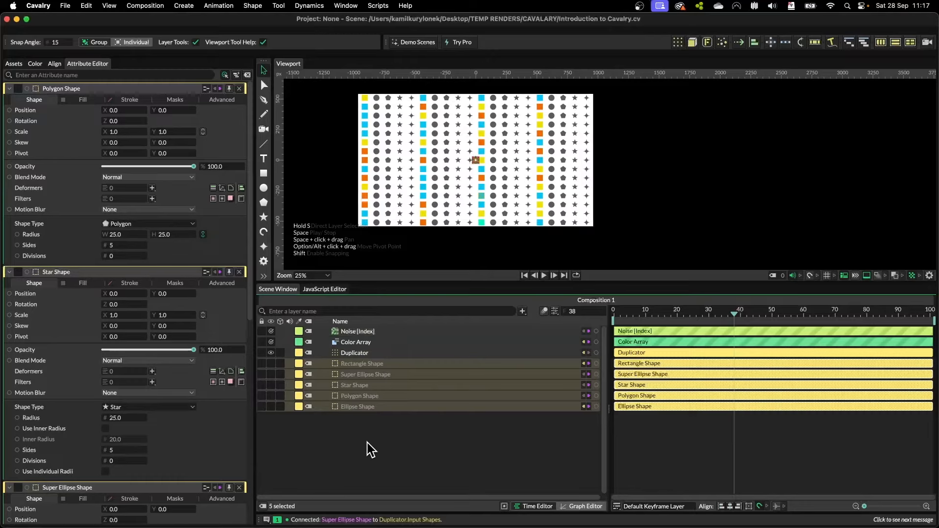
left_click(344, 447)
left_click_drag(384, 363, 394, 482)
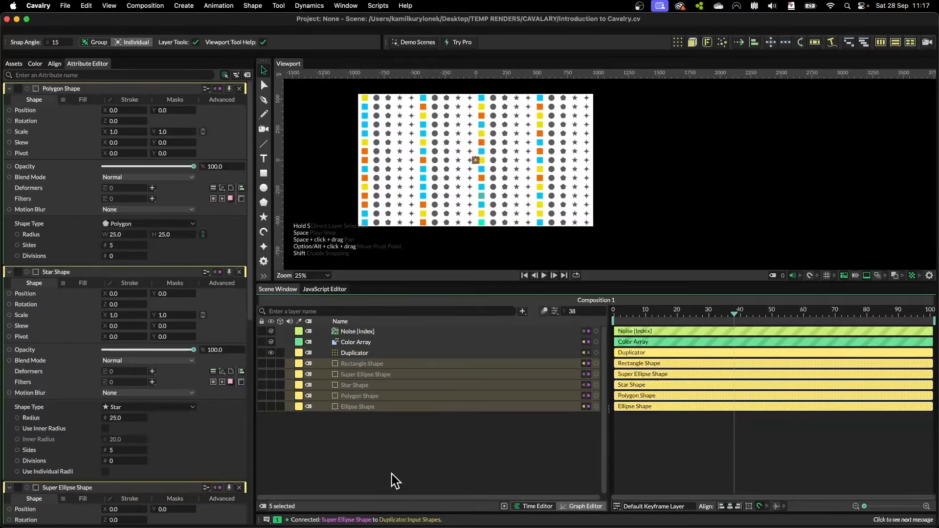
key("super+g")
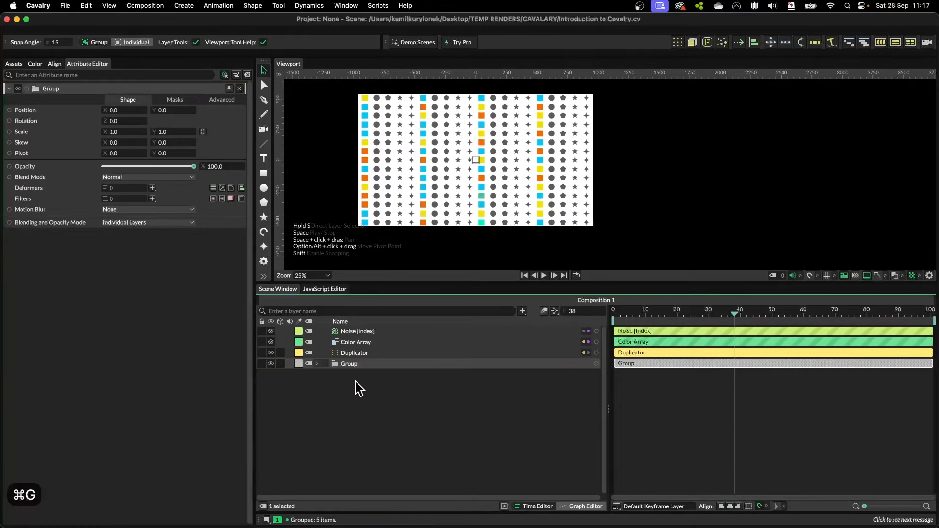
key("Return")
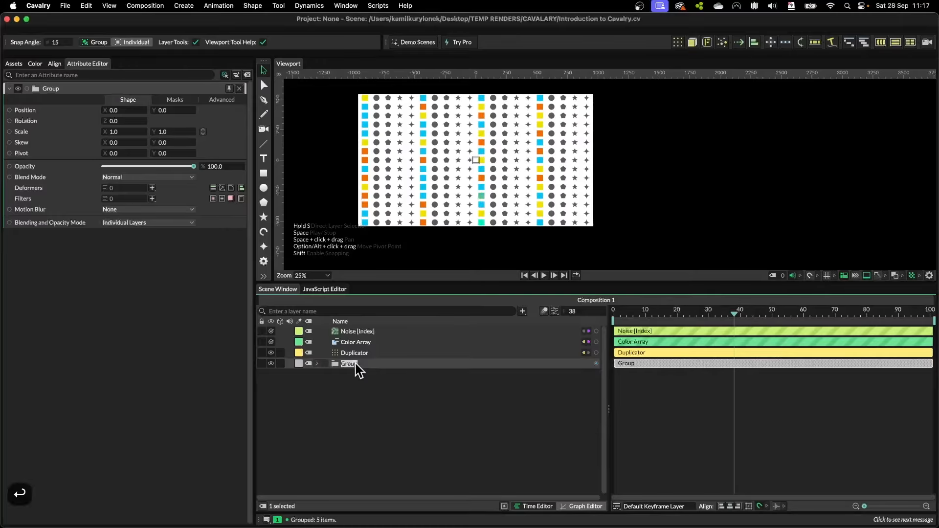
type("Source Layers")
key("Return")
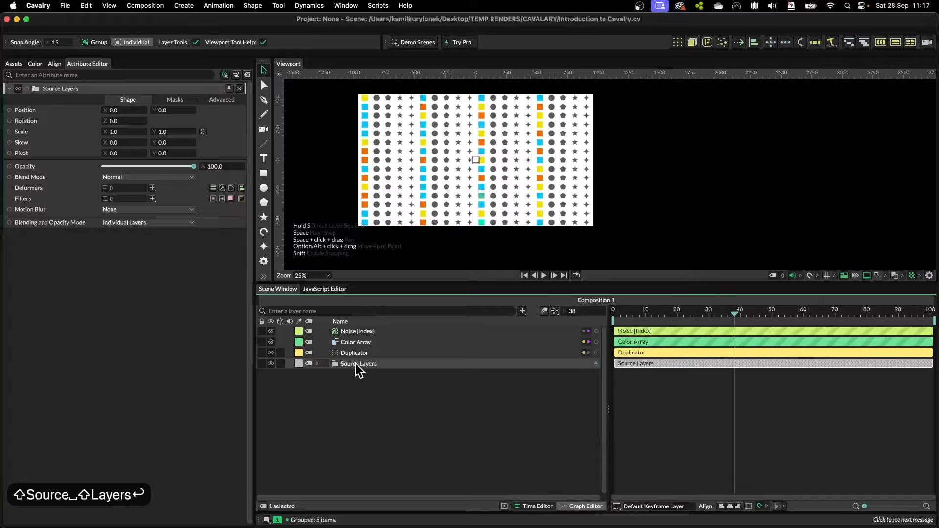
left_click(377, 381)
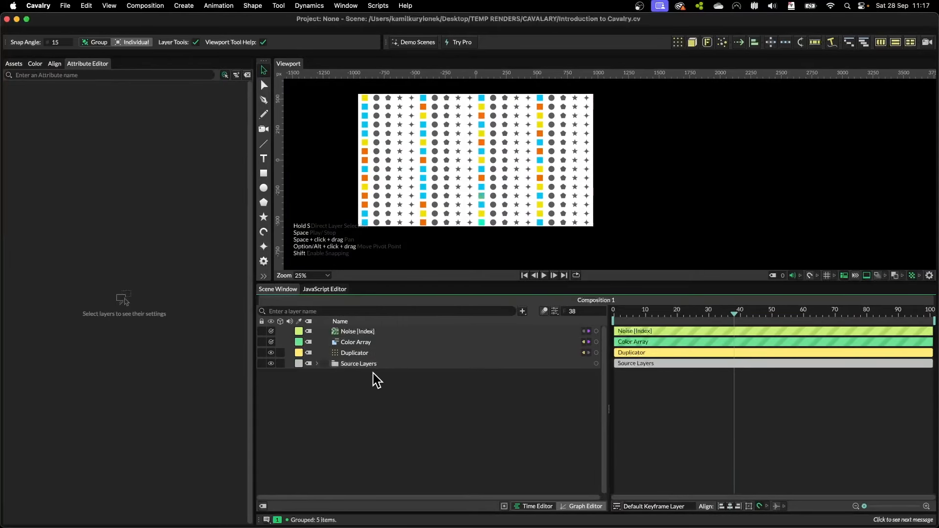
Step: Nest the Noise layer under the Color Array layer
mouse_move(360, 331)
left_mouse_down()
mouse_move(359, 344)
mouse_move(353, 335)
left_mouse_up()
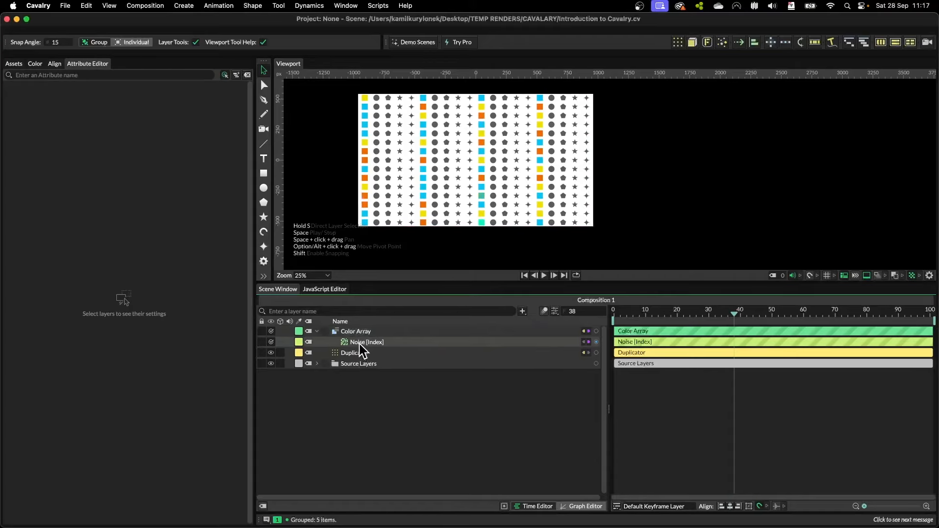
left_click(317, 331)
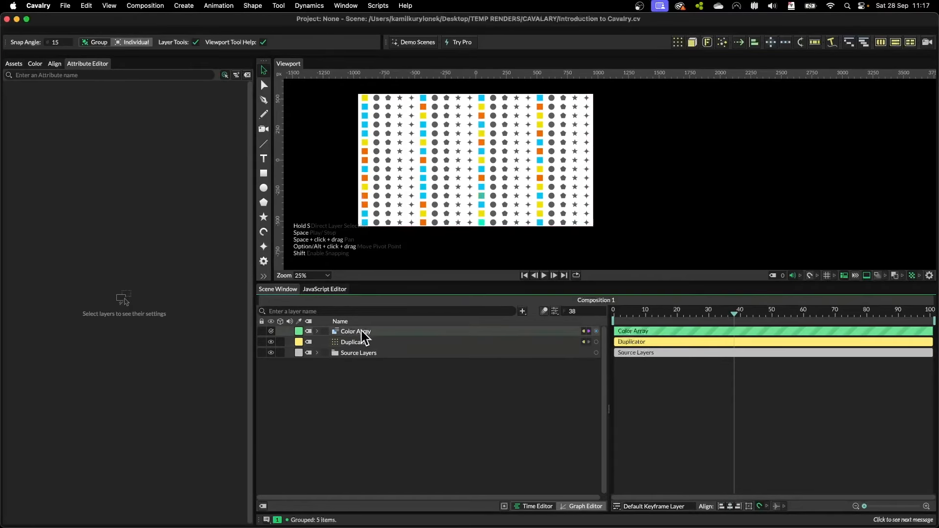
left_click(317, 331)
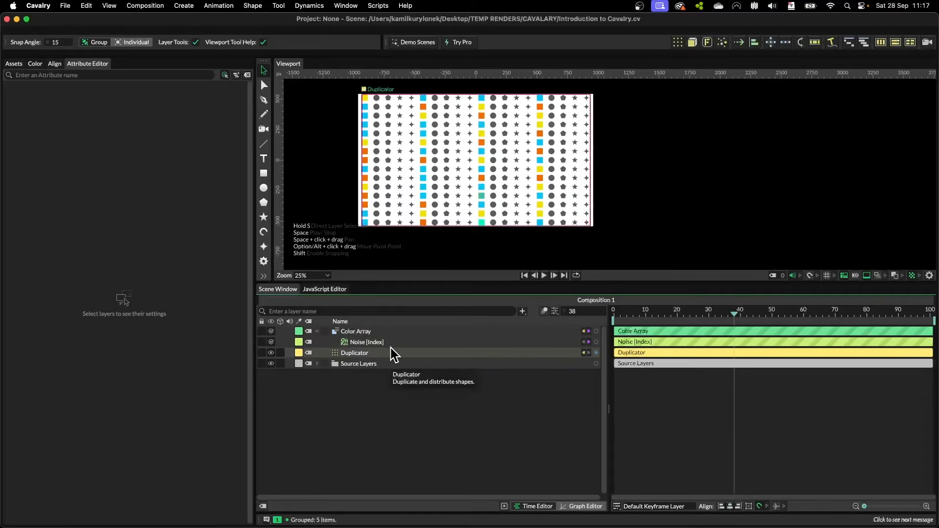
Step: Turn off Draw Debug Information in the viewport settings to hide the Duplicator's index numbers
left_click(363, 353)
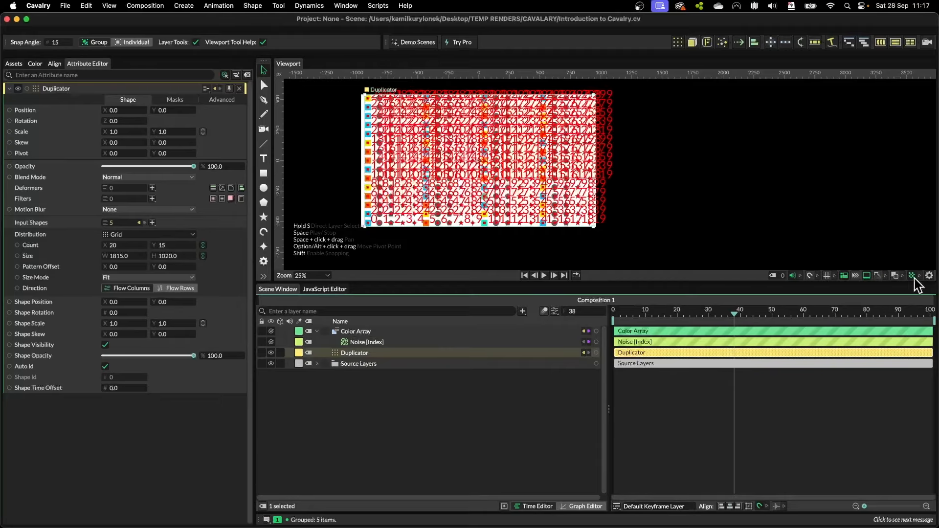
left_click(929, 276)
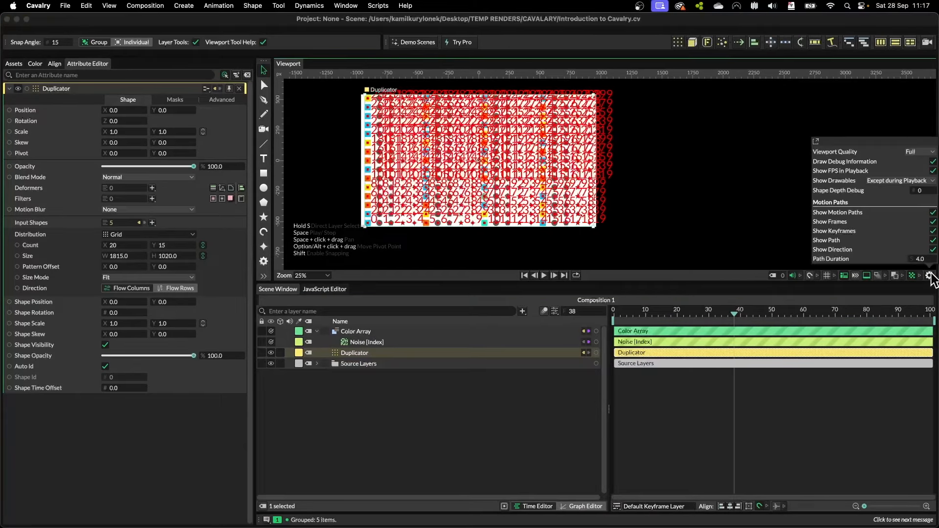
left_click(933, 163)
left_click(657, 154)
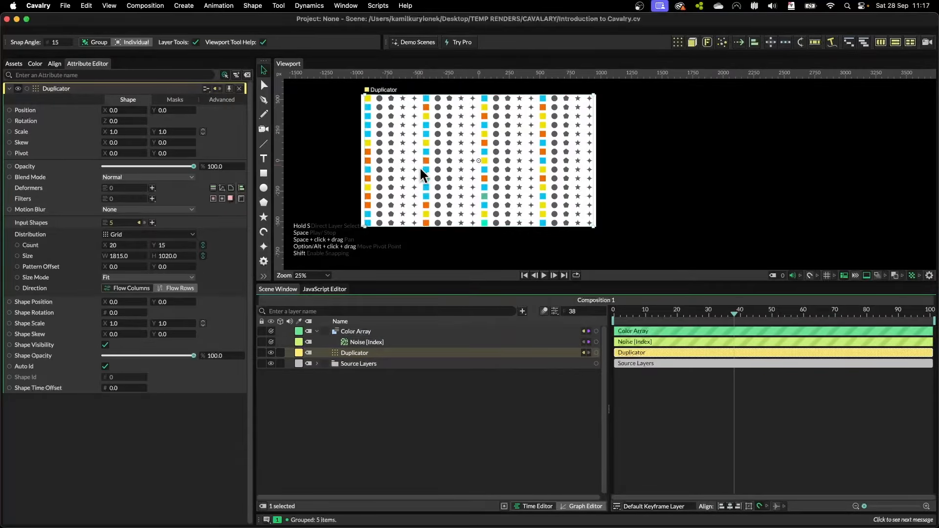
Step: Review the shapes inside the Source Layers group and the Color Array's list of colors
left_click(317, 363)
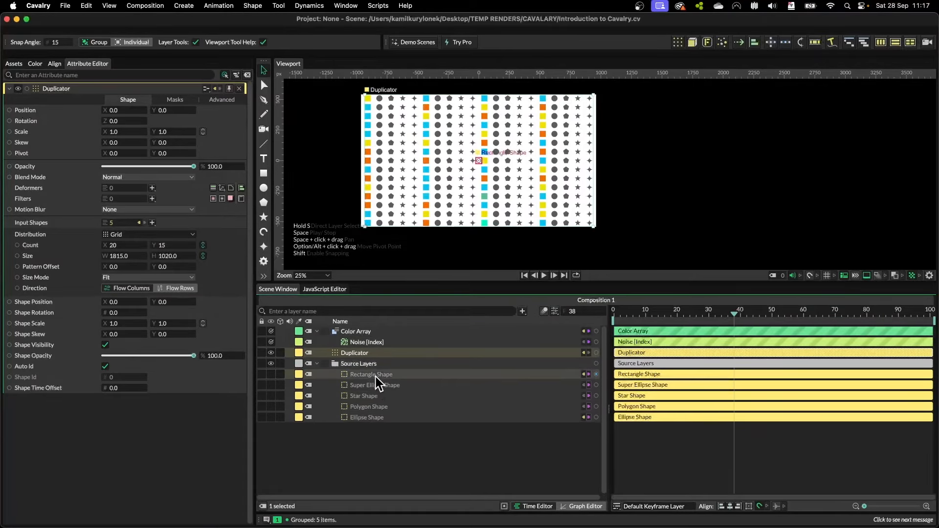
left_click(317, 363)
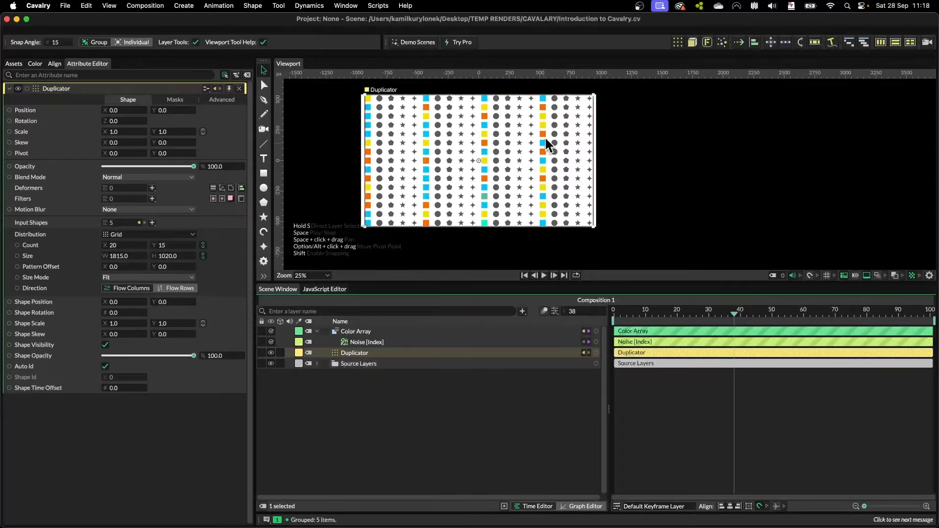
left_click(317, 363)
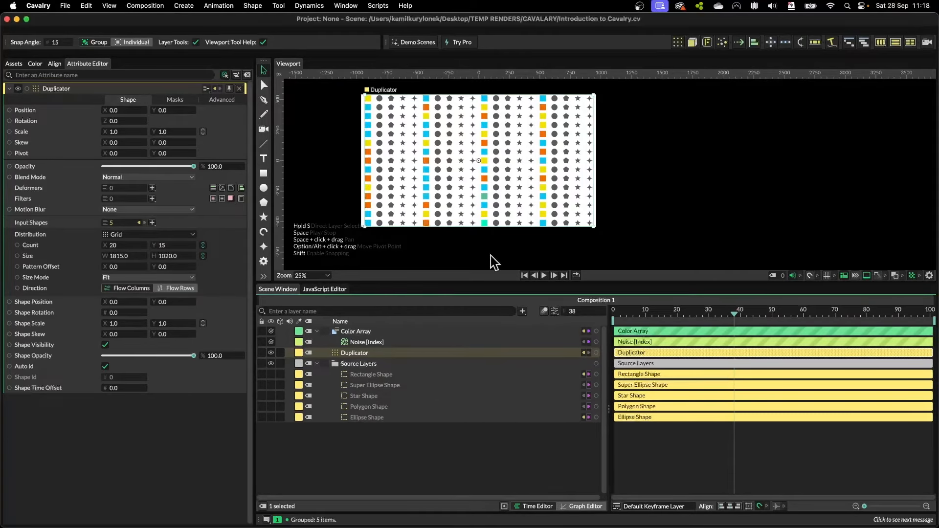
left_click(359, 332)
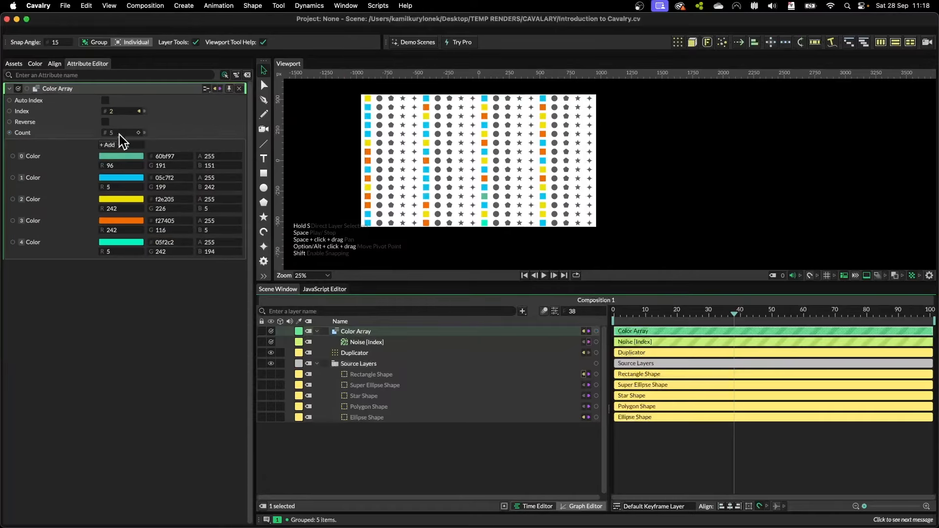
Step: Add a Sub-Mesh deformer to the Duplicator and nest it under the Duplicator layer
left_click(374, 353)
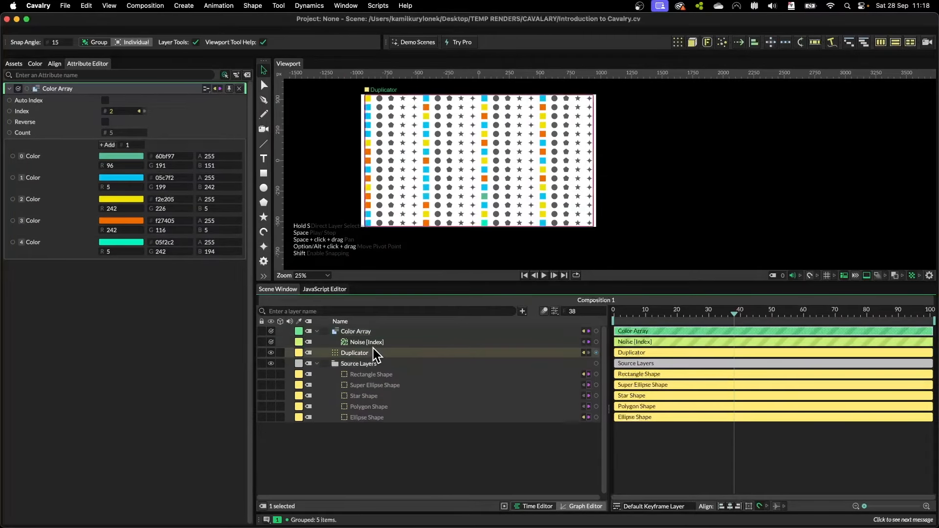
left_click(317, 364)
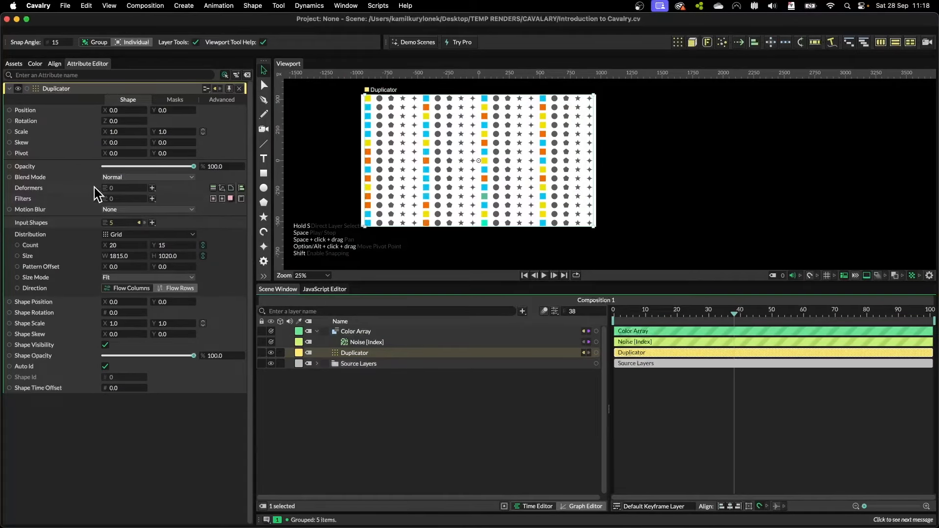
left_click(153, 188)
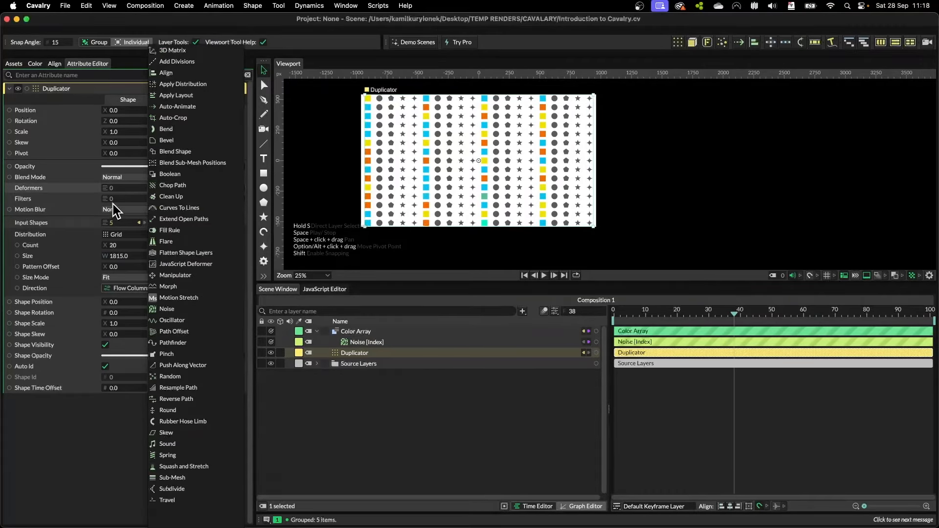
left_click(177, 484)
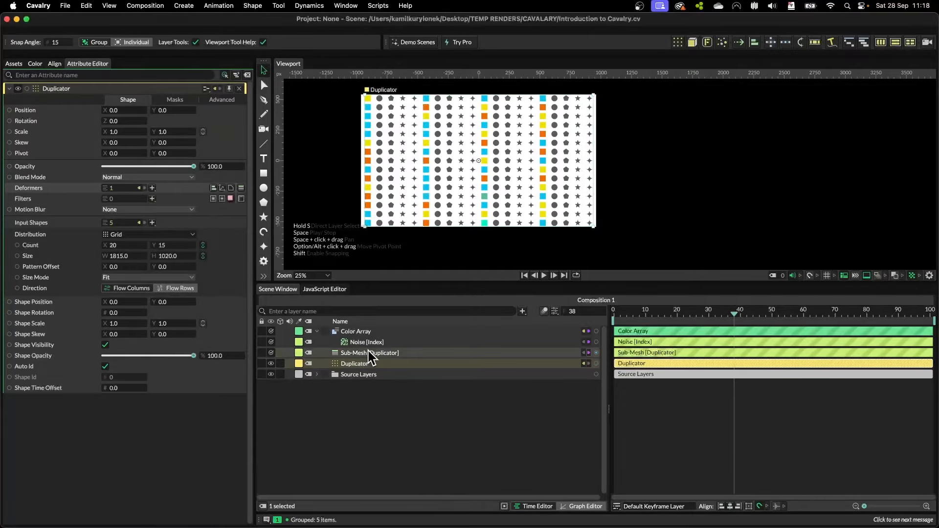
left_click(347, 354)
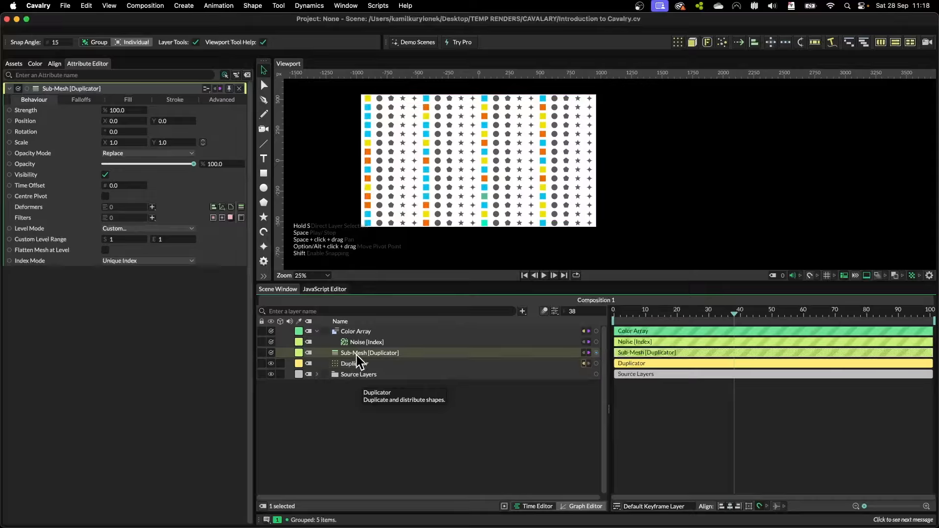
mouse_move(354, 355)
left_mouse_down()
mouse_move(362, 368)
mouse_move(353, 371)
left_mouse_up()
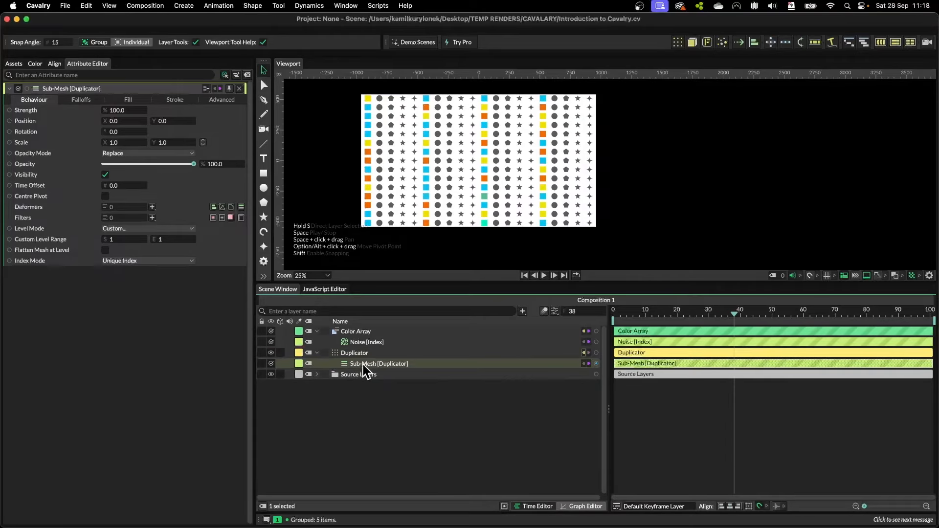
Step: Enable Replace Fill on the Sub-Mesh and change its fill color to yellow-green c4d70e
left_click(130, 100)
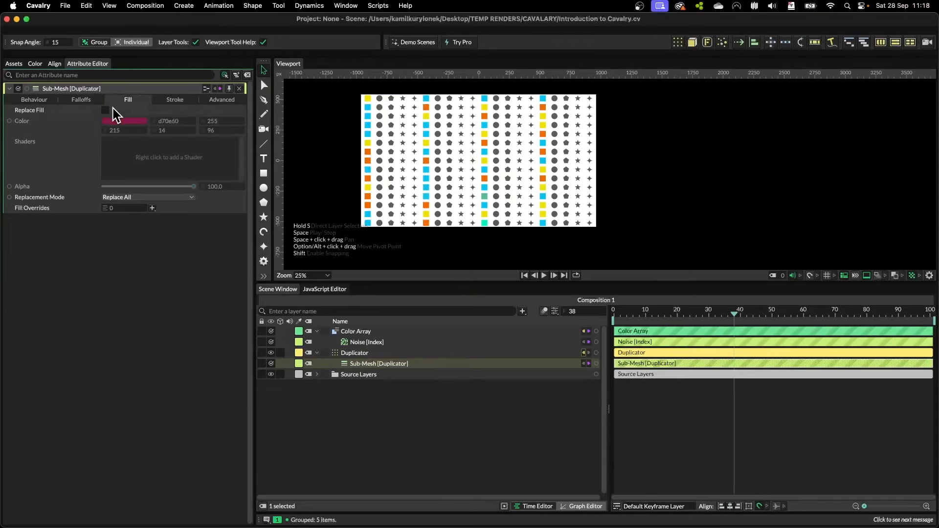
left_click(105, 110)
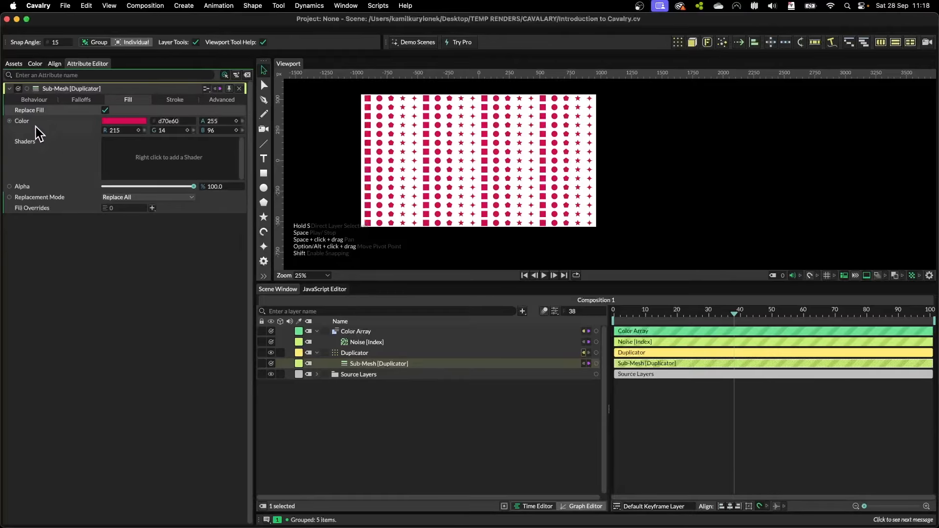
left_click(118, 121)
left_click_drag(168, 186, 142, 156)
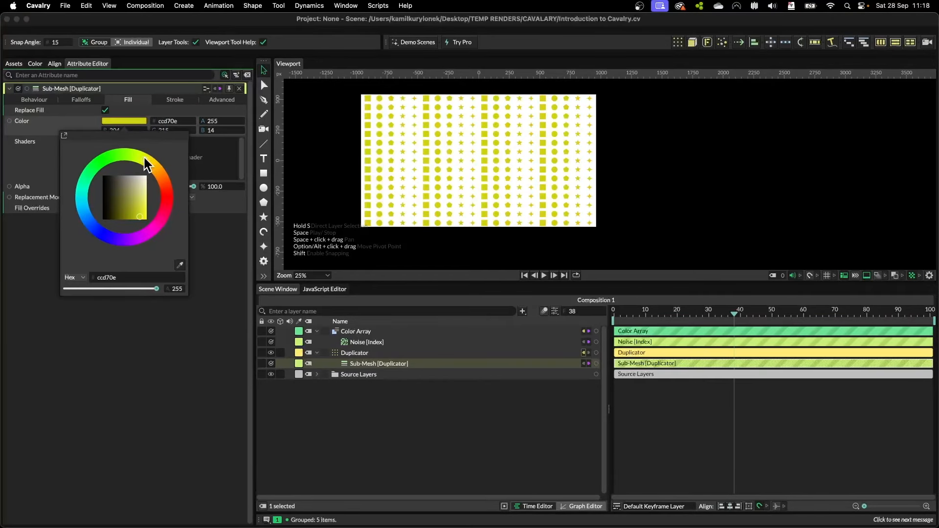
left_click(113, 381)
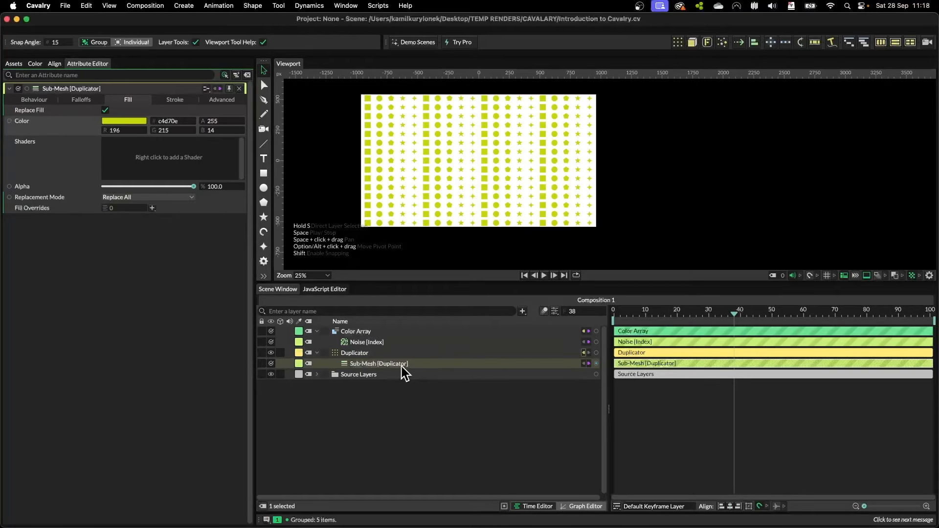
Step: Connect the Color Array to the Sub-Mesh's Fill Color and inspect the recolored shapes up close
left_click_drag(597, 331, 374, 365)
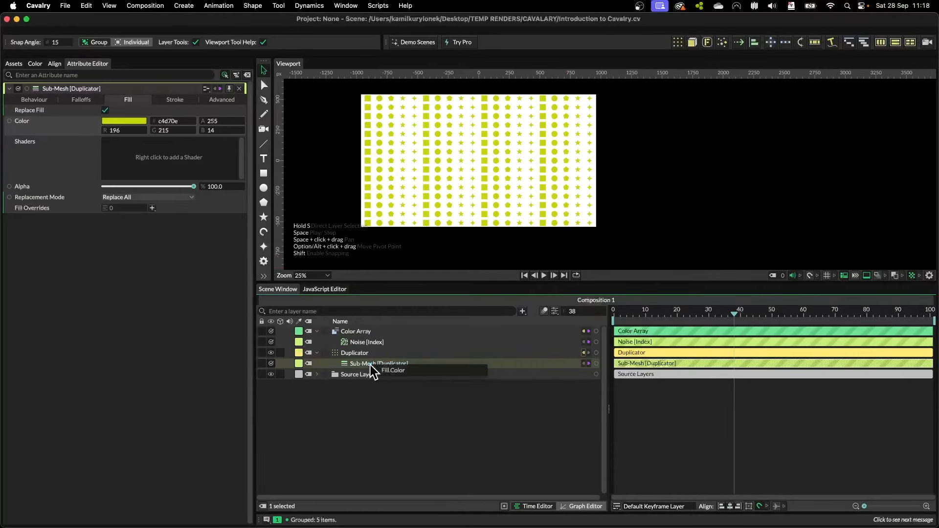
left_click(403, 372)
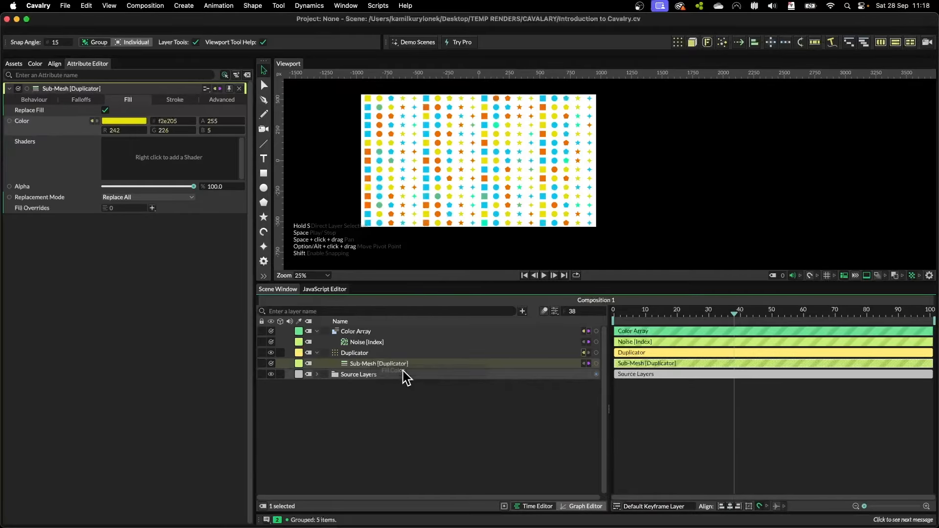
scroll(400, 171, "up", 2)
scroll(400, 171, "up", 5)
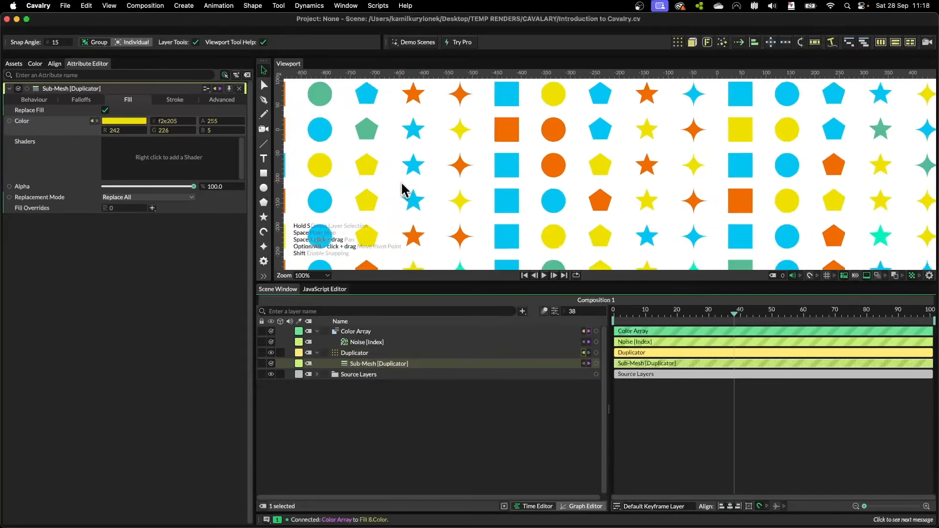
scroll(409, 195, "down", 6)
scroll(415, 189, "up", 3)
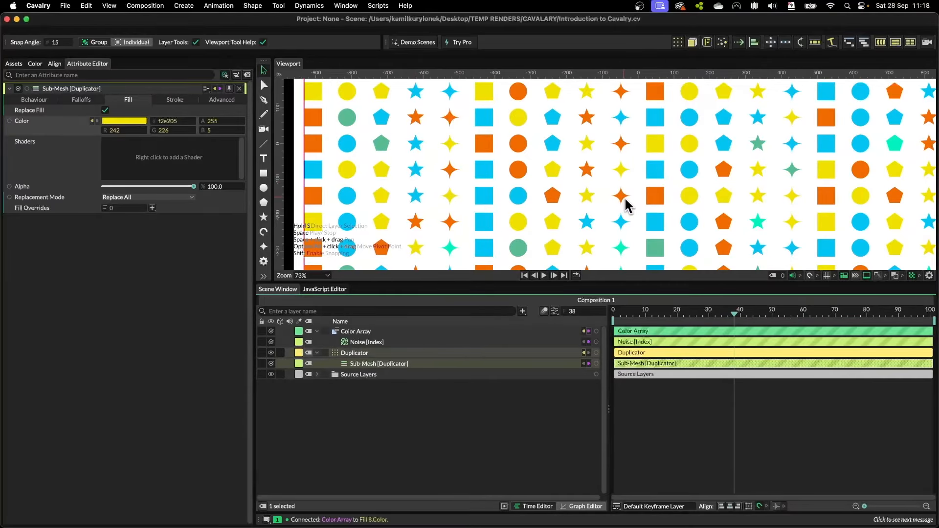
scroll(624, 197, "down", 6)
scroll(588, 188, "down", 1)
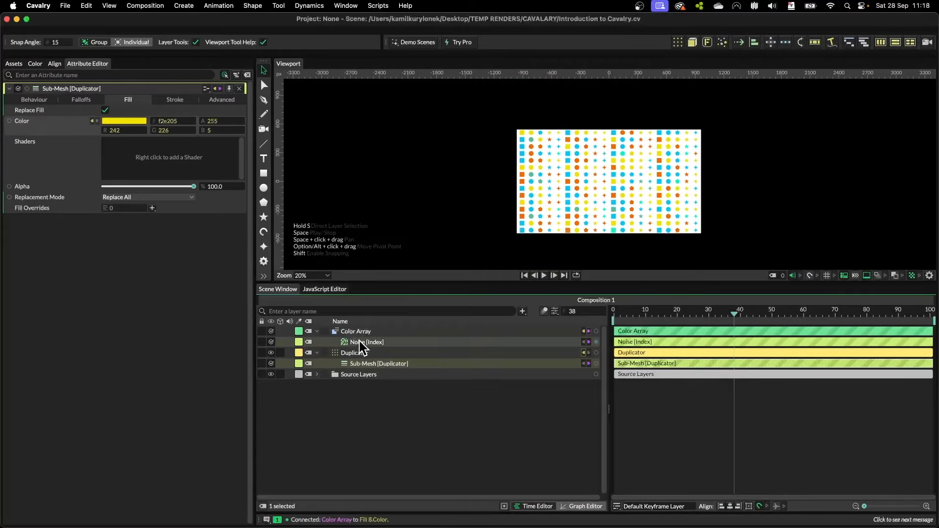
Step: Scrub the timeline to frame 62 to preview how the Color Array recolors the grid over time
left_click(360, 332)
left_click_drag(654, 314, 810, 314)
left_click_drag(606, 210, 518, 161)
scroll(470, 191, "up", 3)
scroll(521, 161, "up", 2)
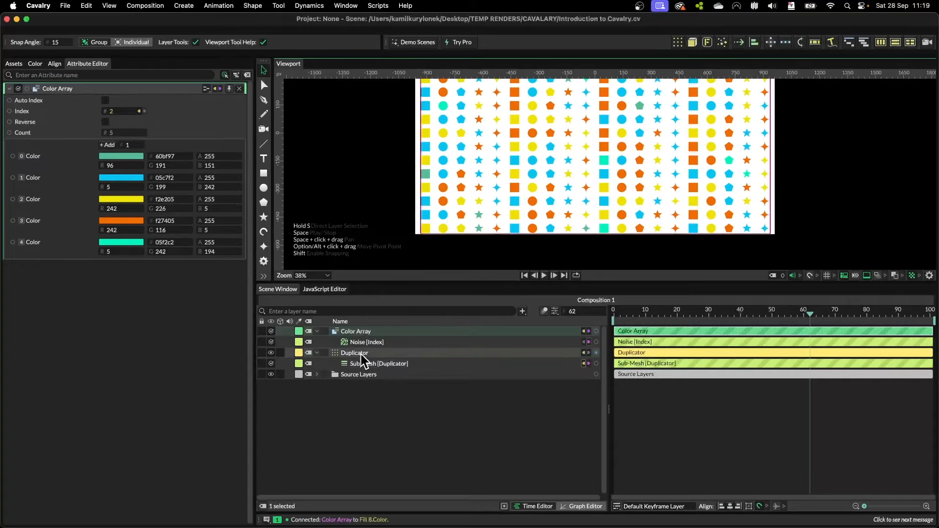
Step: Examine the Duplicator's Input Shapes list and the settings of the Noise driving the Color Array
left_click(361, 354)
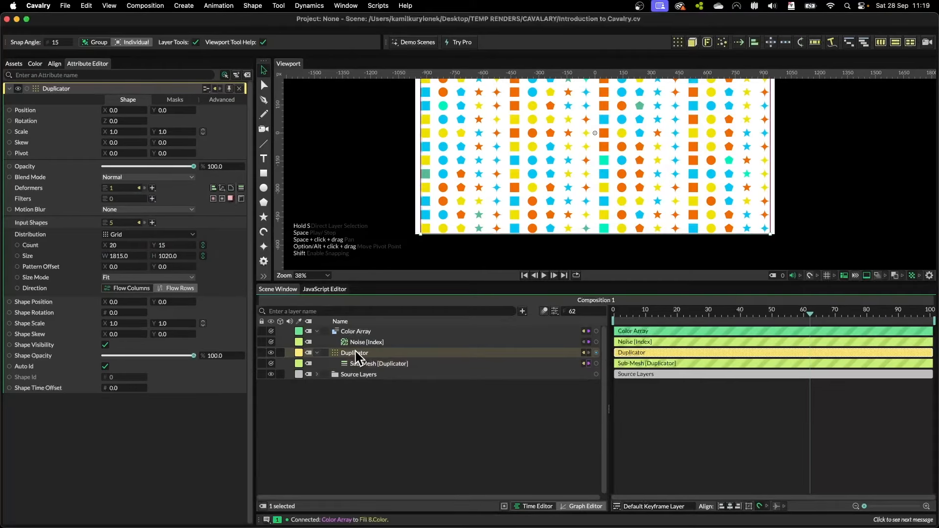
left_click(139, 223)
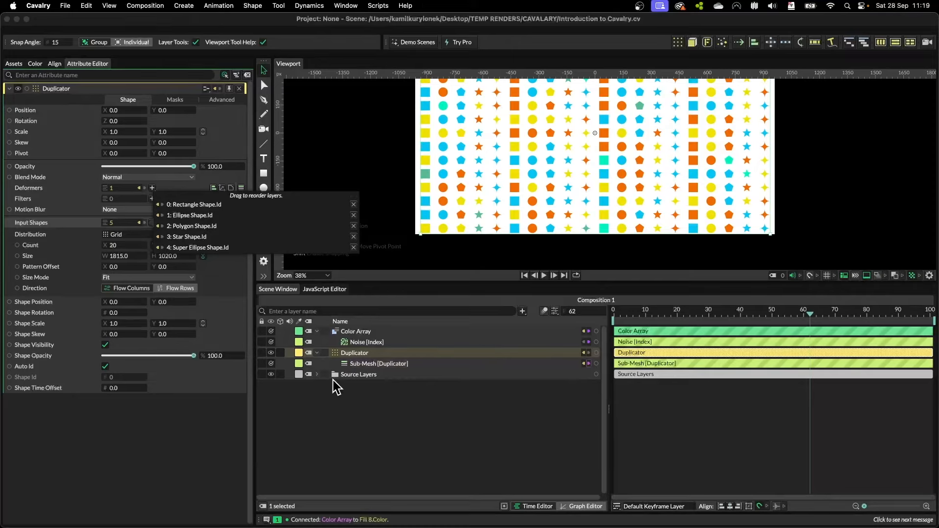
left_click(382, 342)
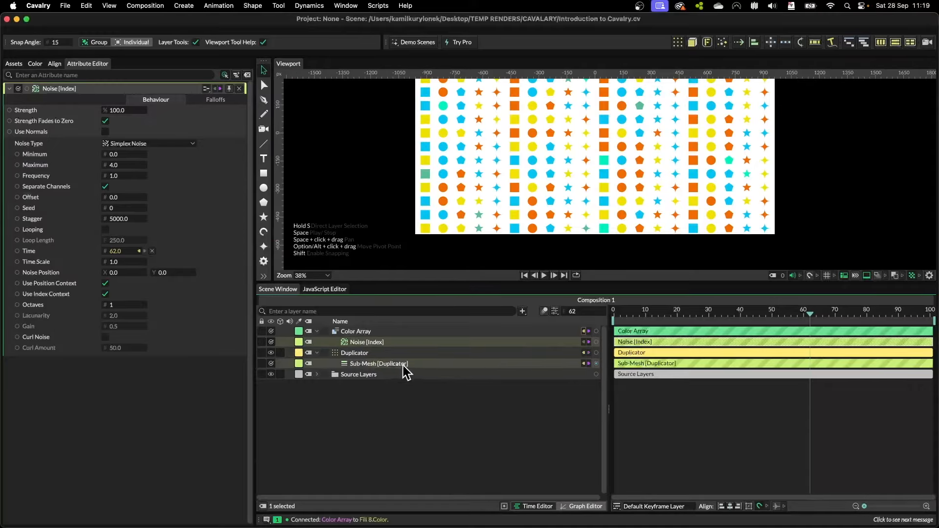
Step: Turn off the Duplicator's Auto Id and step through the Shape Id values, settling on 2
left_click(421, 352)
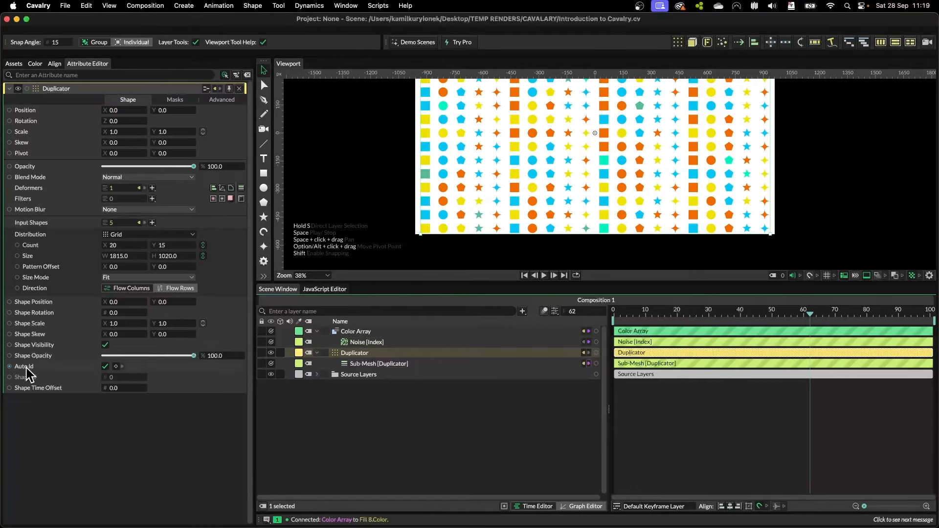
left_click(106, 367)
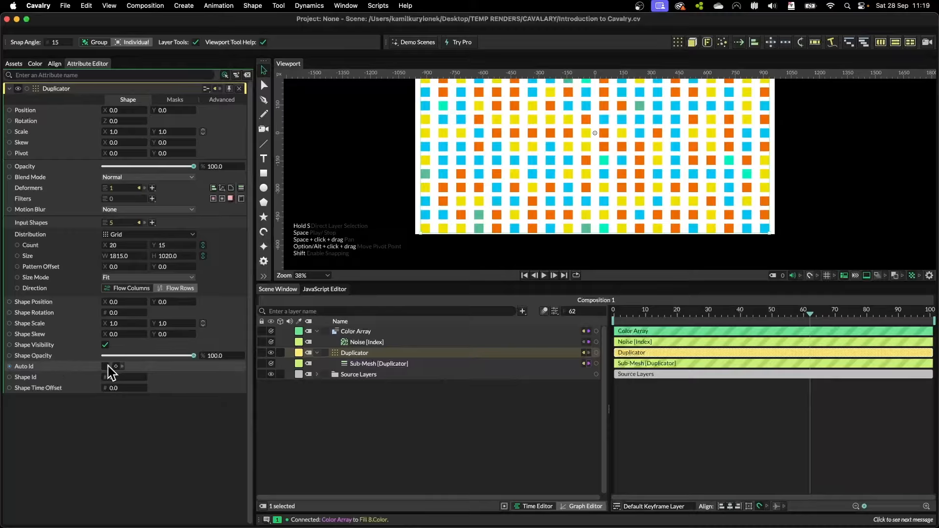
key("Up")
key("Up")
key("Up")
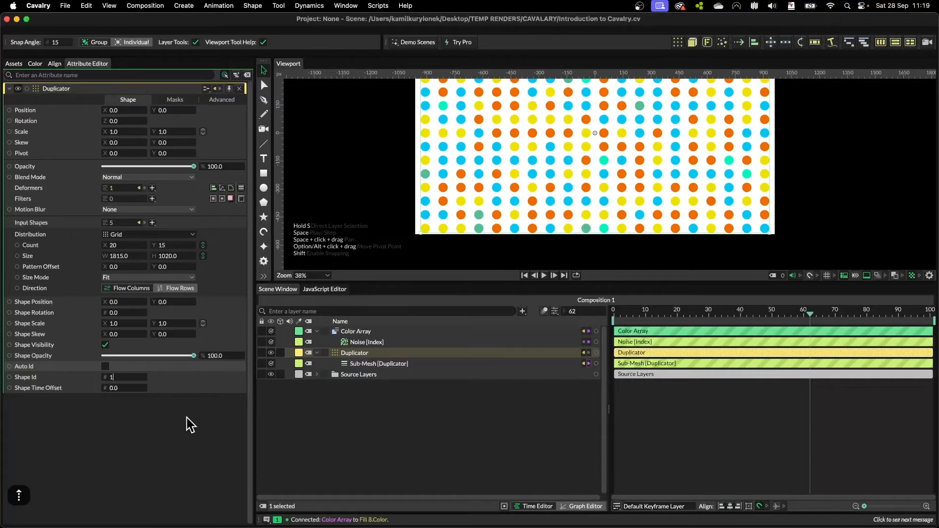
key("Down")
key("Down")
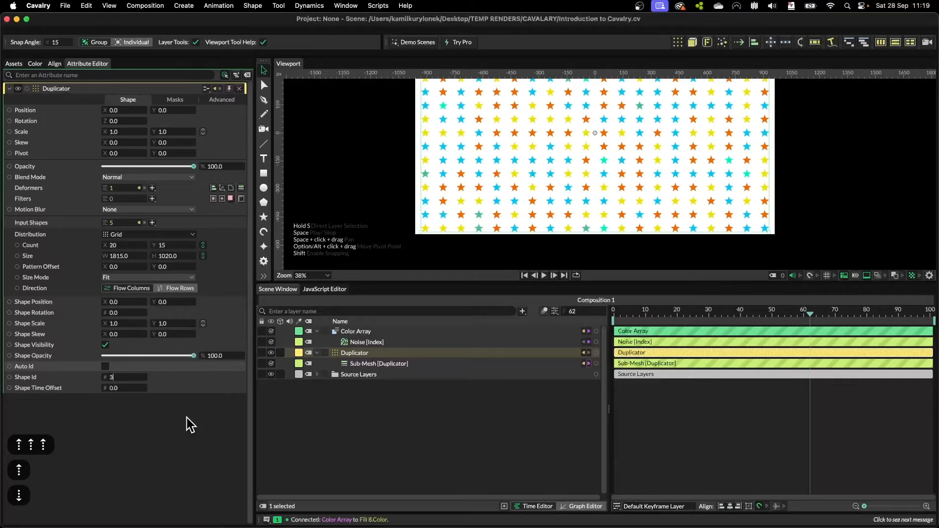
key("Up")
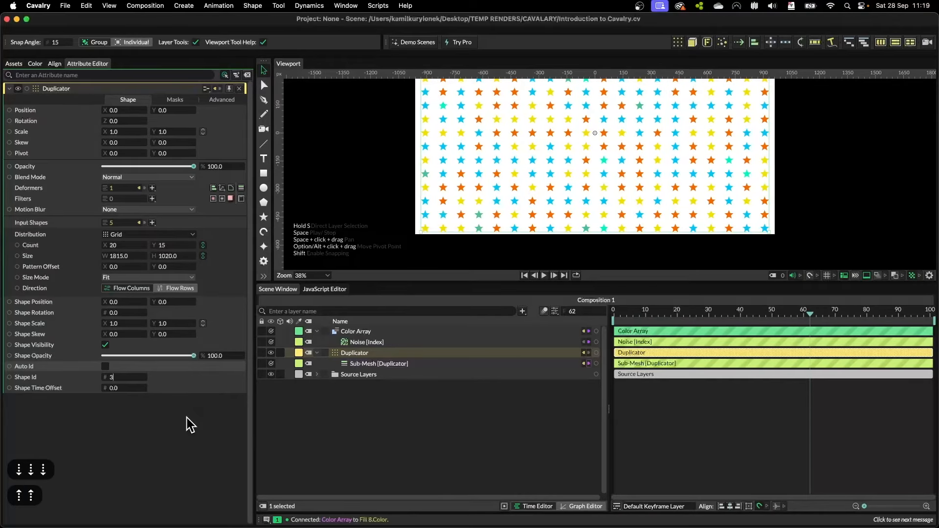
key("Return")
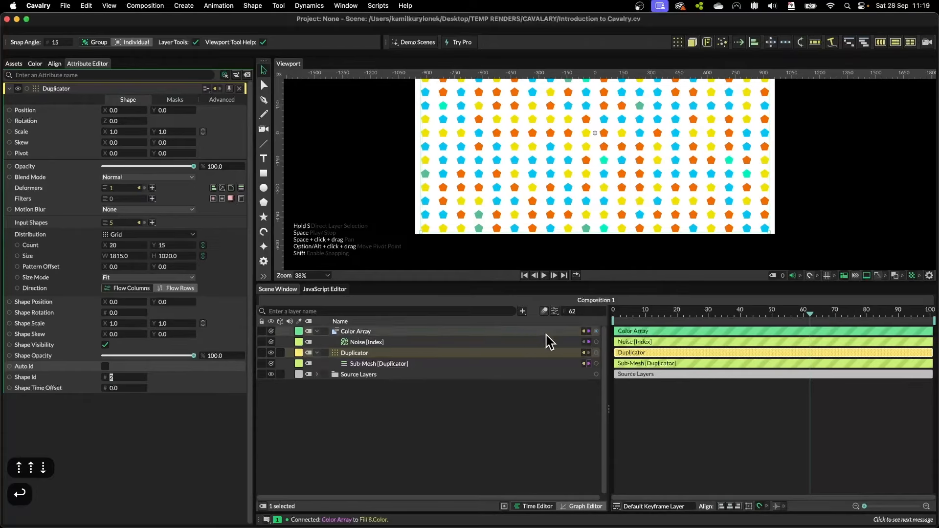
Step: Connect the Noise to the Duplicator's Shape Id and inspect the mixed shapes up close
left_click_drag(597, 342, 135, 378)
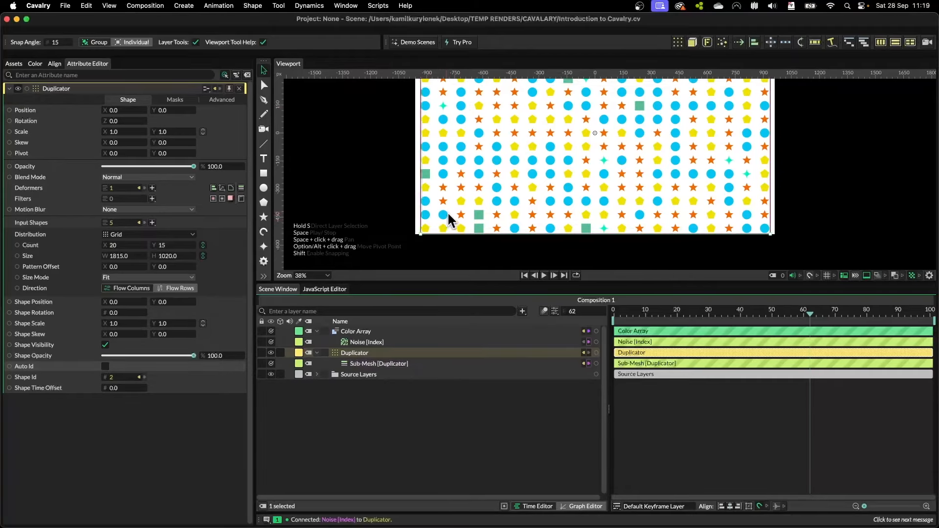
scroll(446, 193, "up", 8)
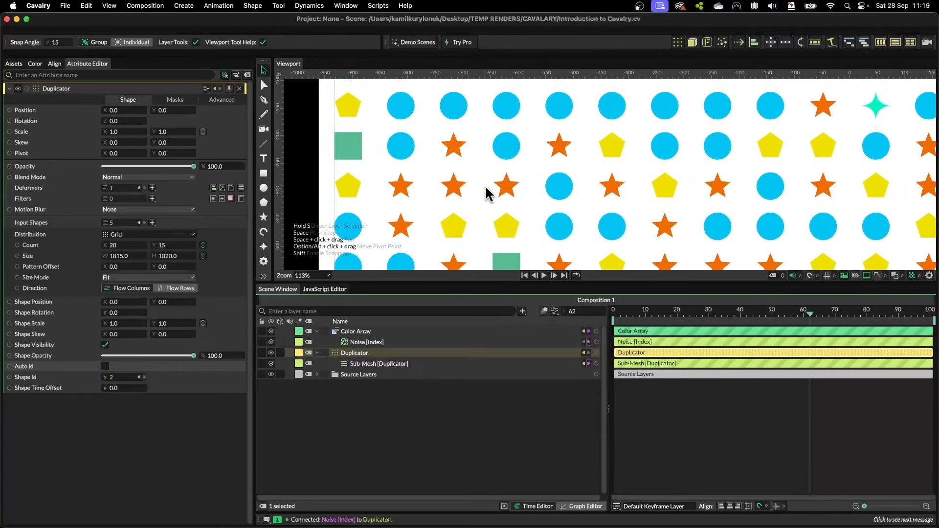
scroll(498, 225, "down", 8)
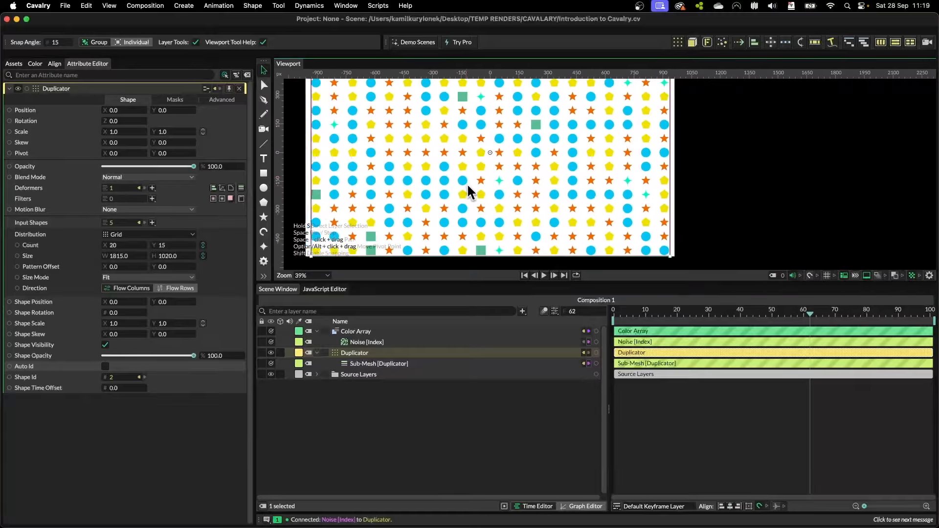
Step: Play the animation from frame 0 to preview how the Noise switches shapes and colors together
left_click(571, 311)
type("0")
key("Return")
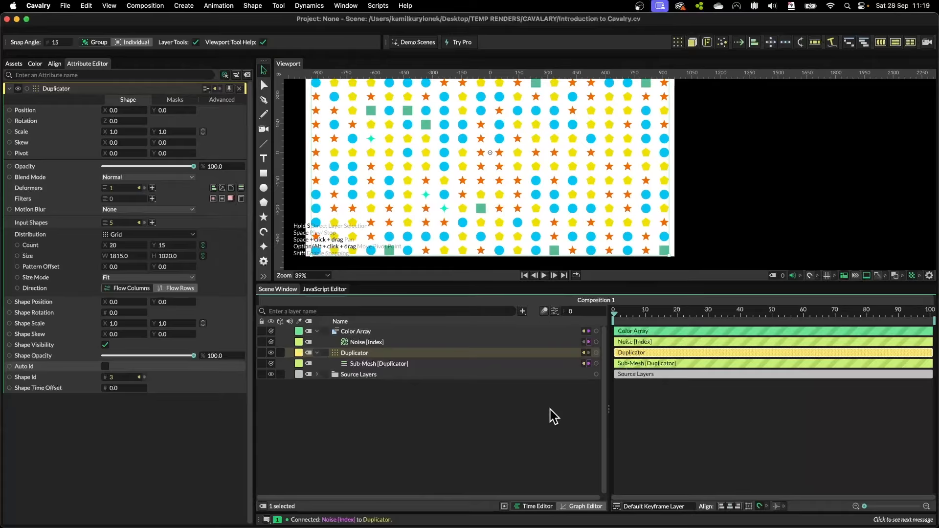
key("space")
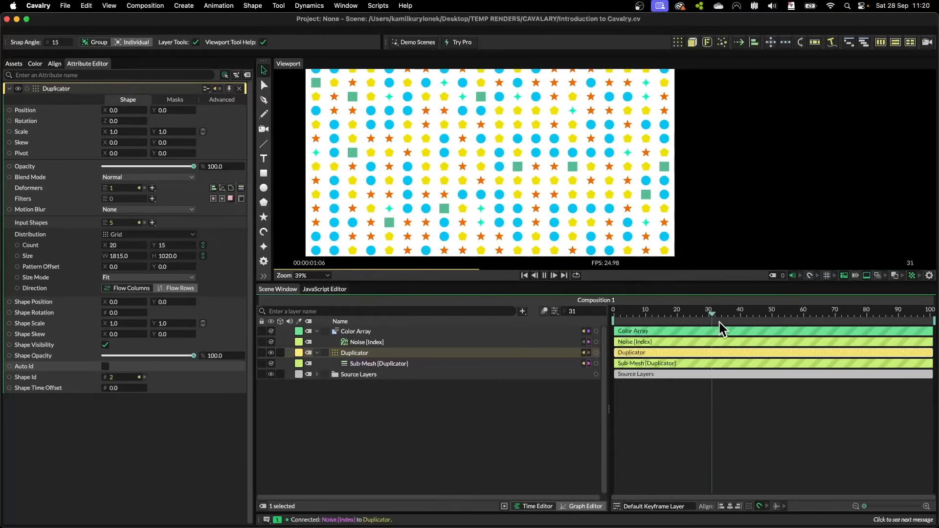
key("space")
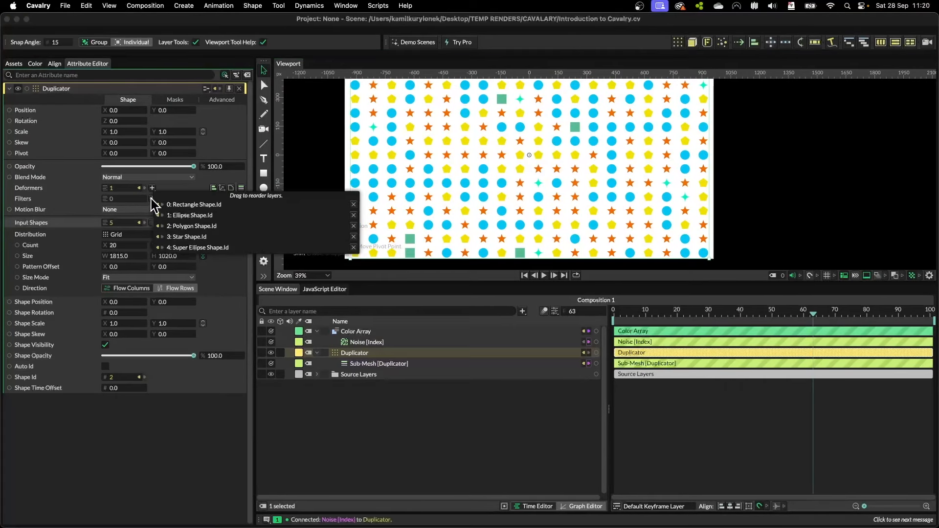
Step: Change the Color Array's color at index 4 to magenta f205af, check it in the grid and deselect all layers
left_click(365, 332)
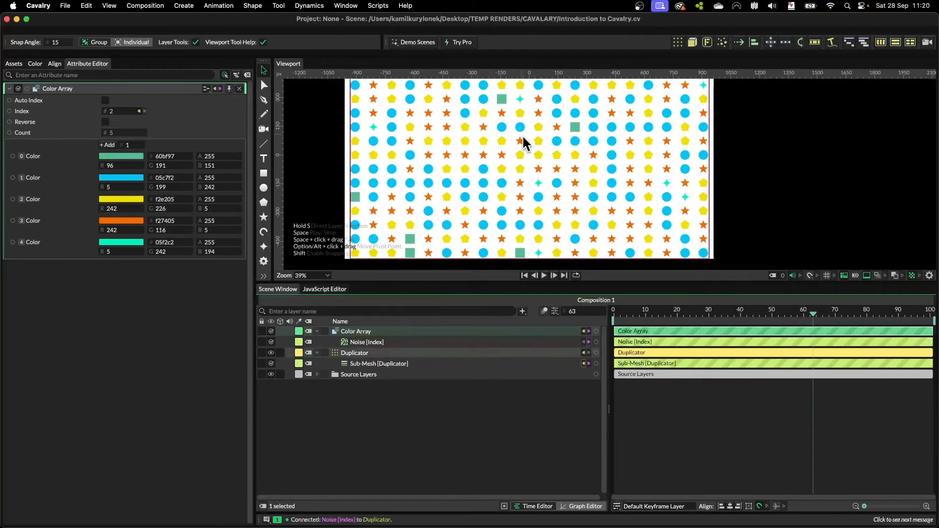
left_click(122, 242)
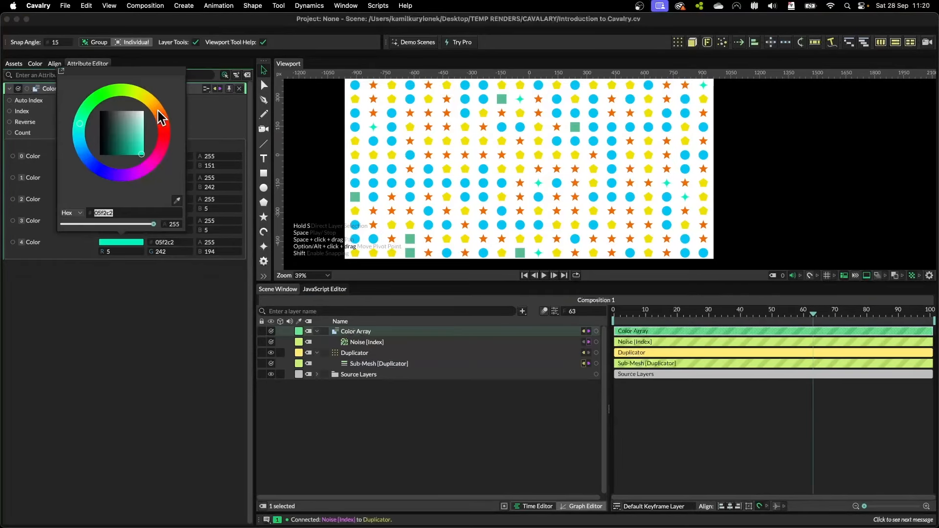
left_click(160, 130)
left_click(142, 367)
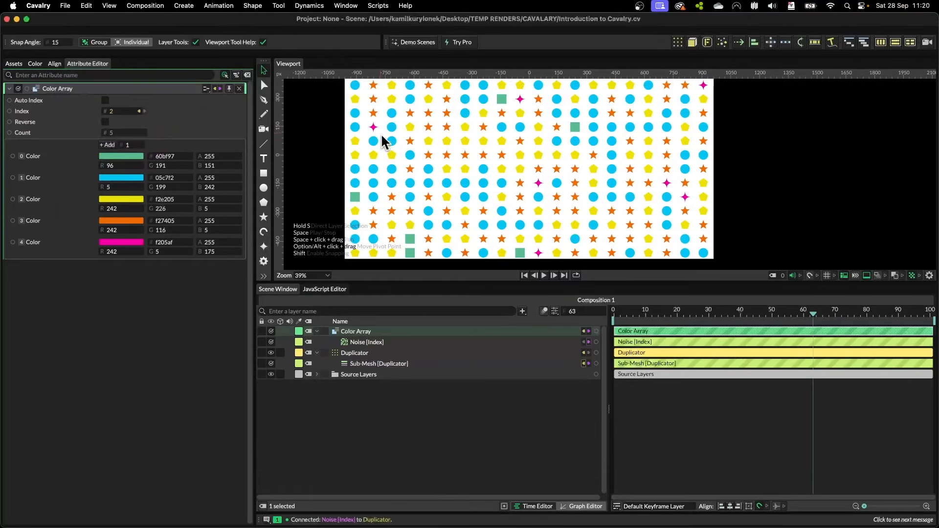
left_click(499, 158)
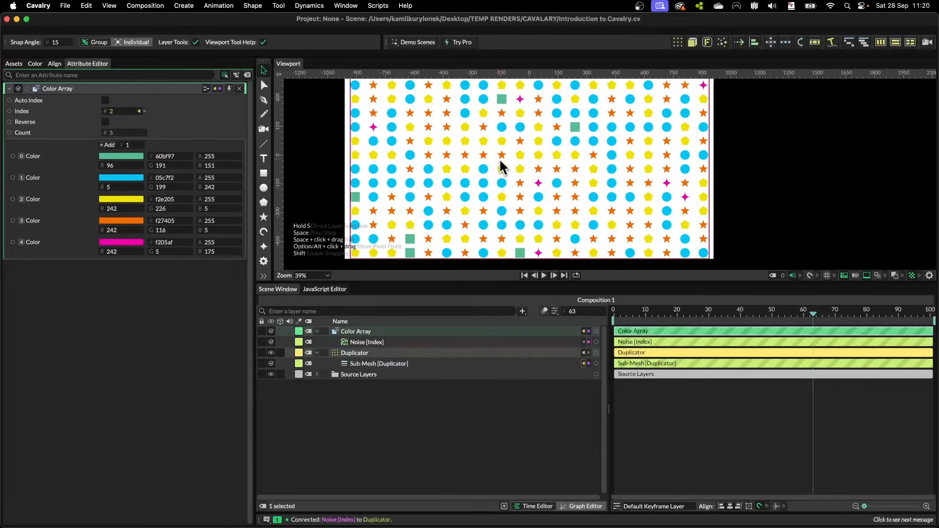
scroll(499, 158, "down", 3)
left_click(422, 407)
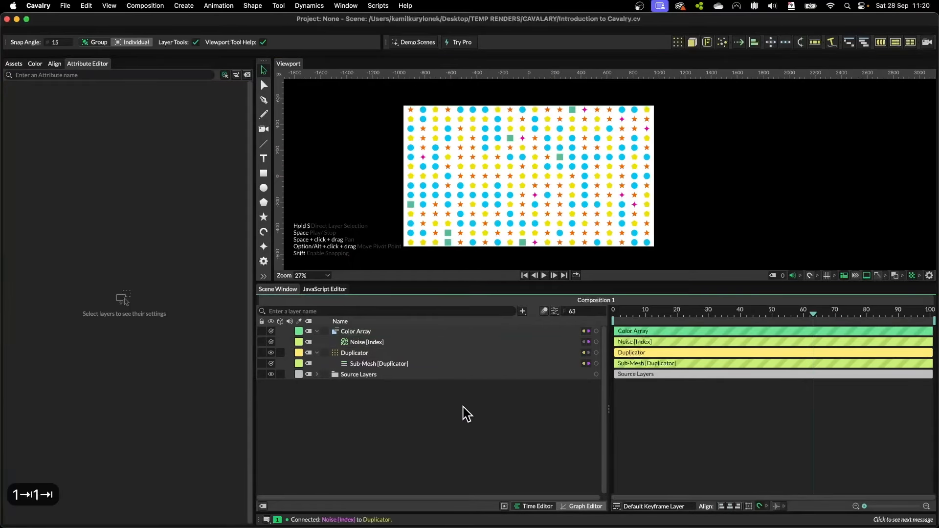
Step: Link the Duplicator's Shape Scale Y to its Shape Scale X and connect the Noise to Shape Scale X
left_click(393, 355)
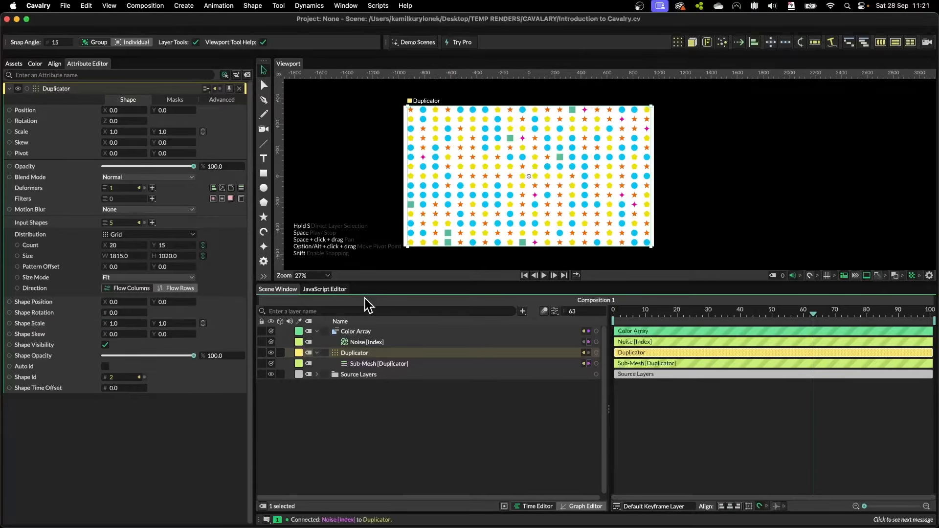
scroll(537, 168, "up", 4)
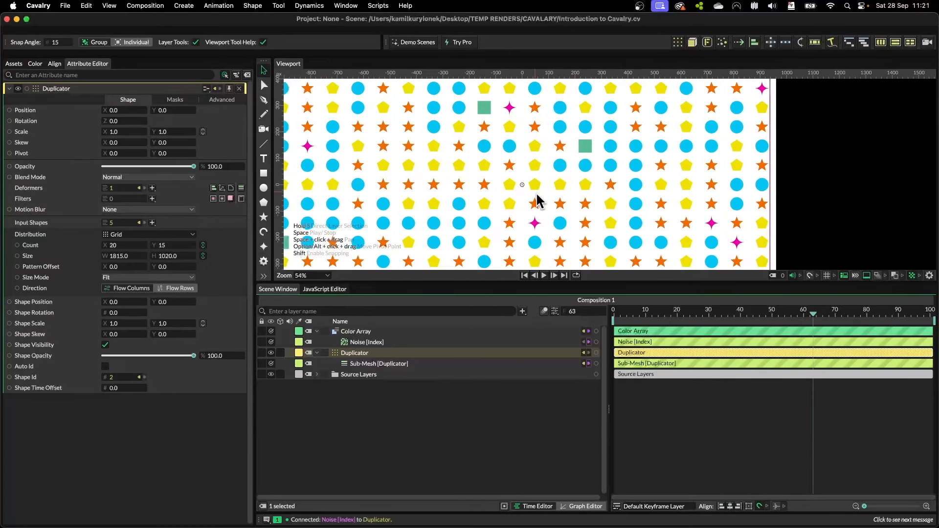
scroll(418, 188, "down", 3)
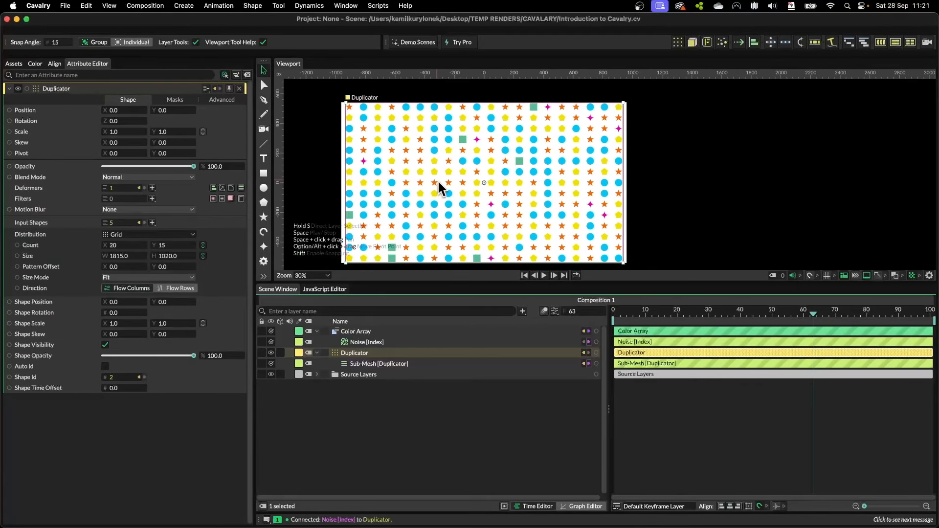
left_click(374, 342)
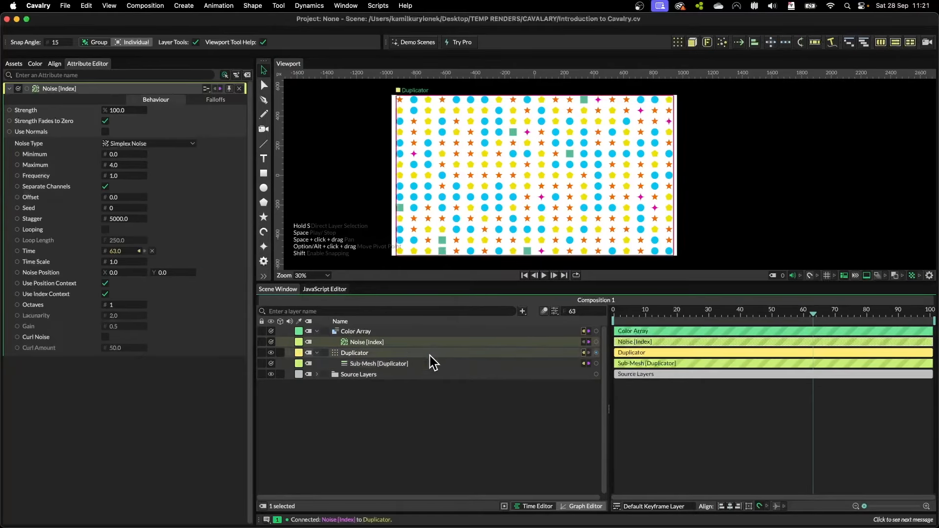
left_click(352, 353)
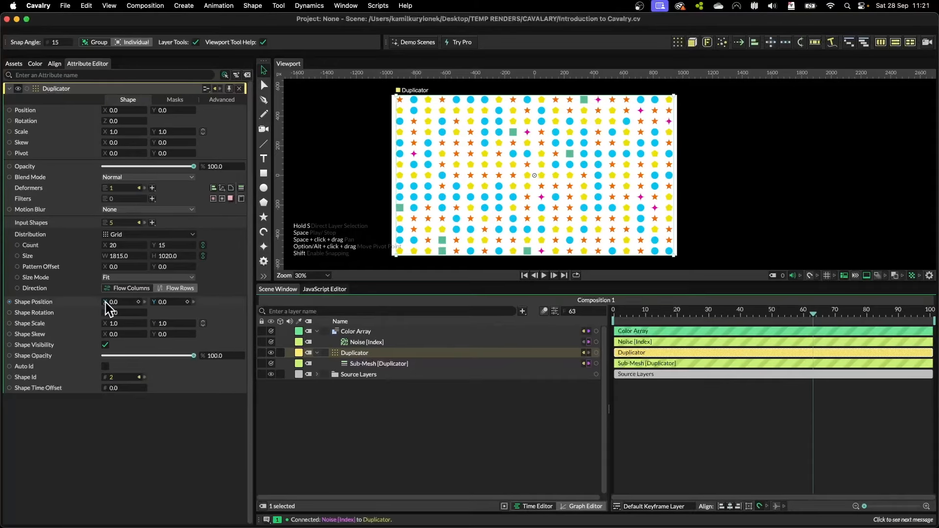
left_click_drag(106, 303, 175, 323)
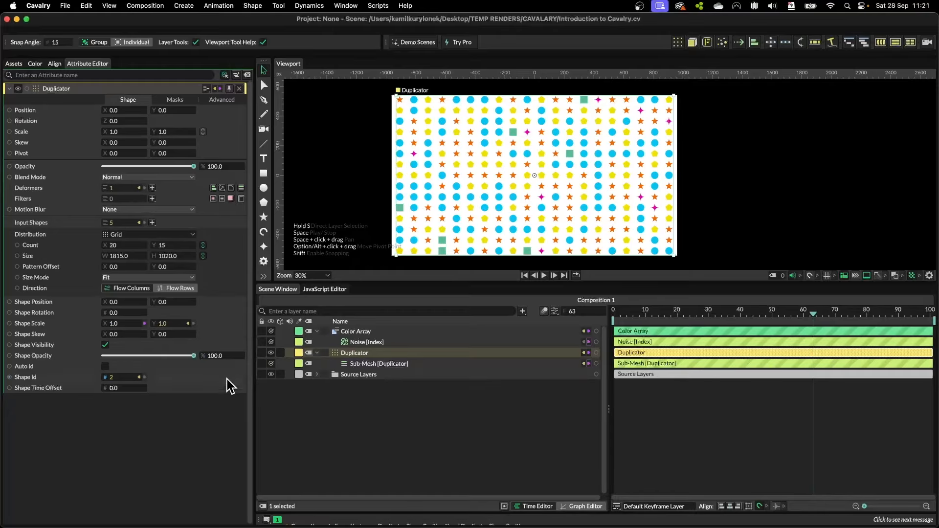
left_click_drag(597, 341, 117, 324)
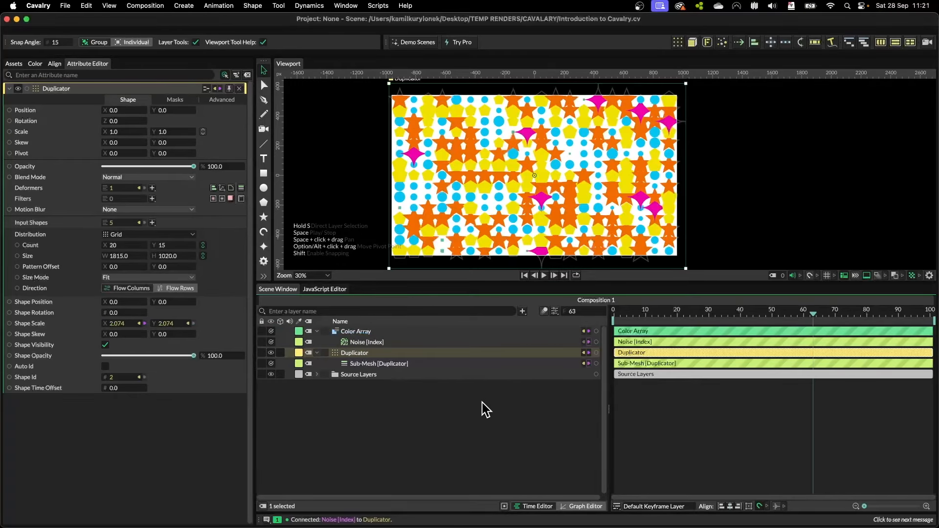
Step: Scrub the timeline to frame 61 and inspect the noise-scaled shapes up close
left_click_drag(656, 313, 807, 323)
scroll(538, 129, "up", 8)
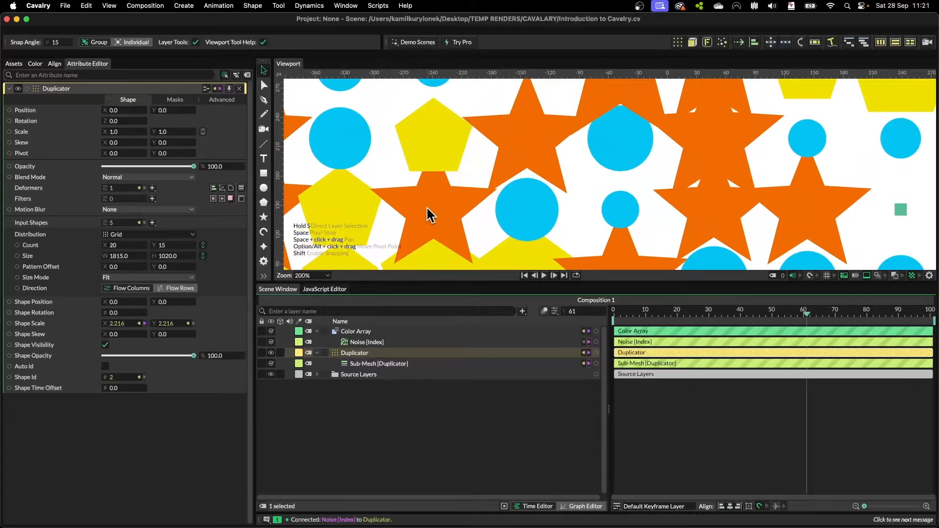
scroll(426, 207, "down", 8)
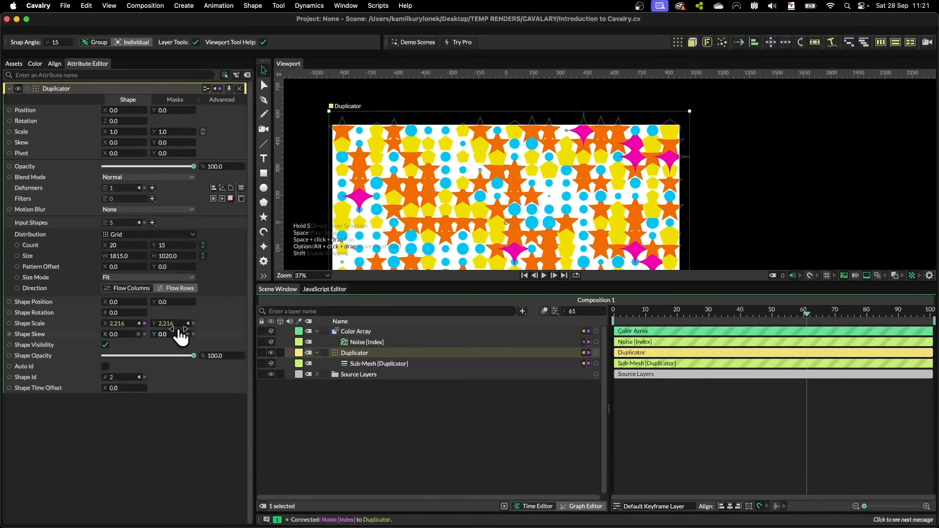
Step: Review the Noise's Minimum and Maximum settings and disconnect the Noise from the Duplicator's Shape Scale X
left_click(434, 342)
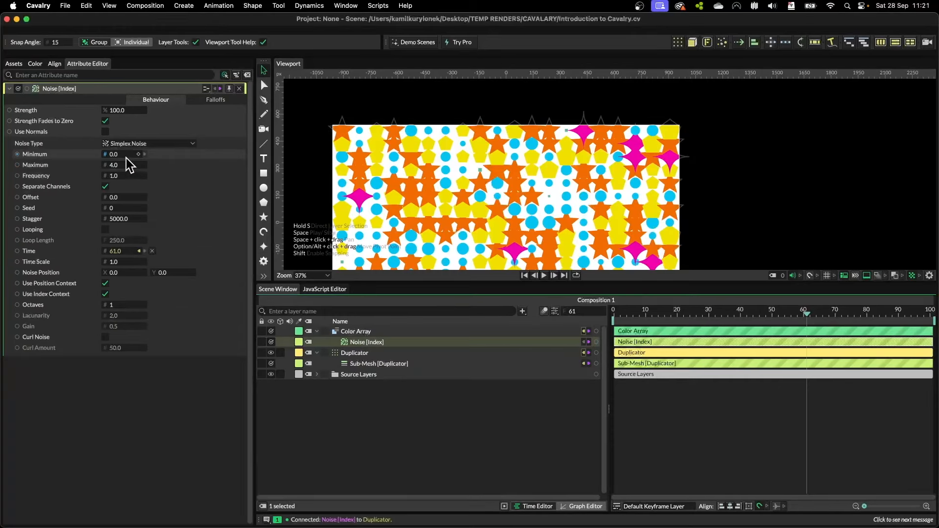
left_click(349, 356)
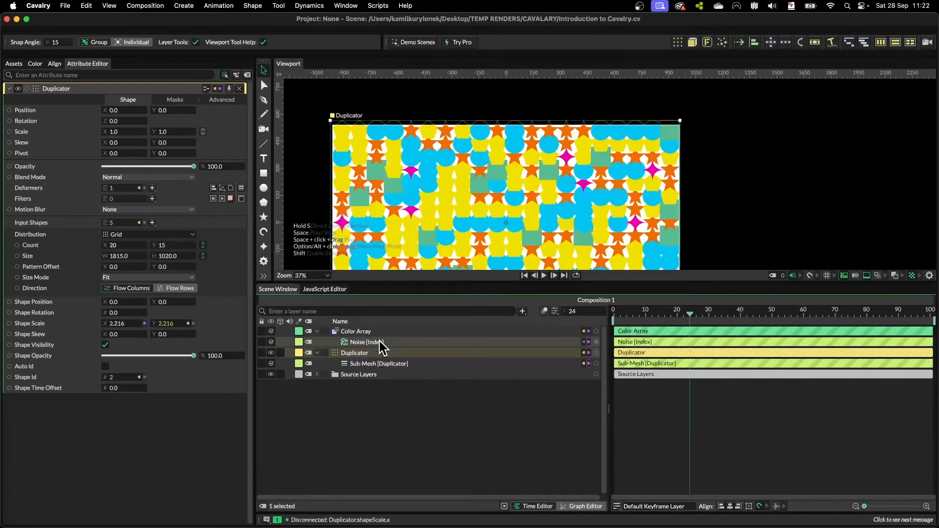
left_click(371, 342)
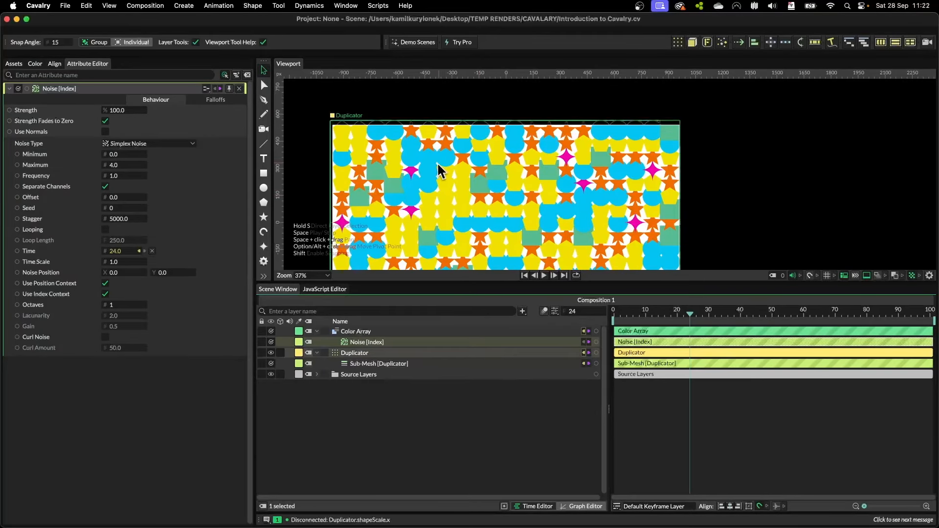
left_click(354, 353)
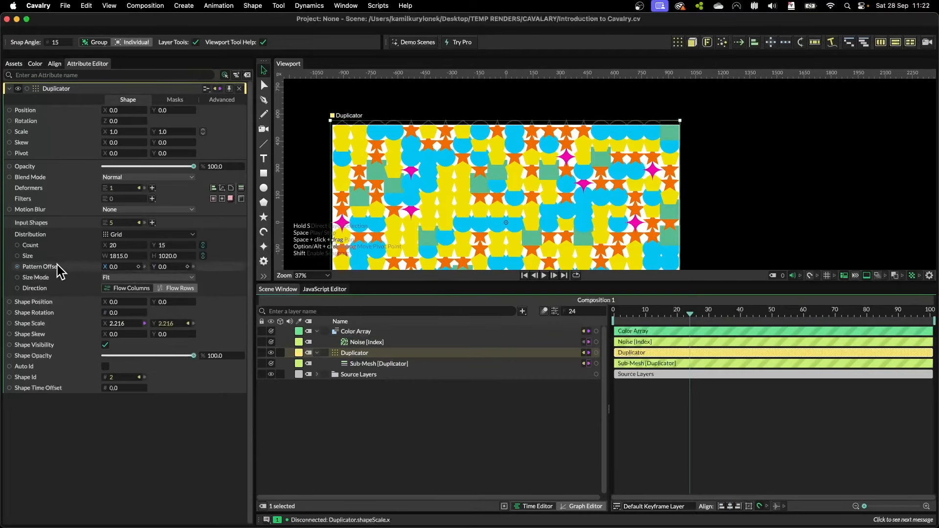
Step: Add a Number Range behaviour to the Duplicator's Shape Scale X, nest it under the Duplicator and show its settings
right_click(30, 325)
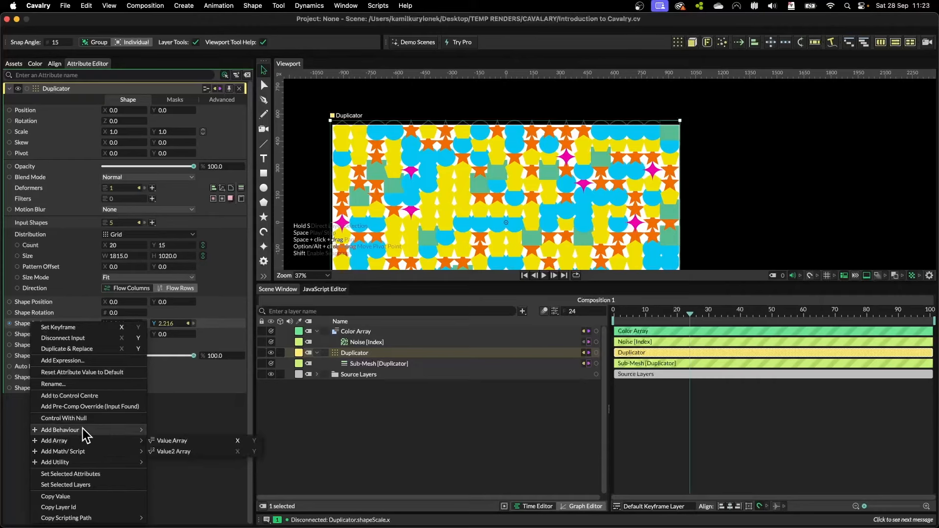
mouse_move(83, 430)
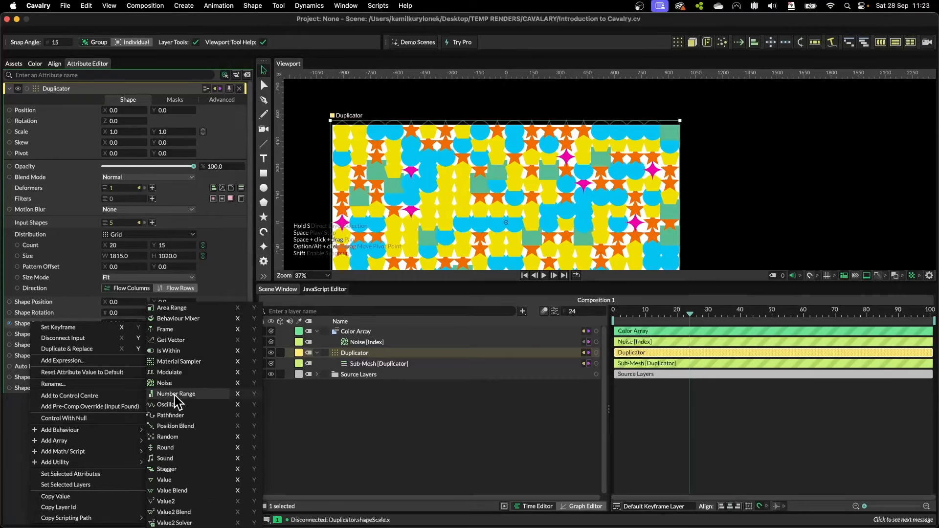
left_click(237, 395)
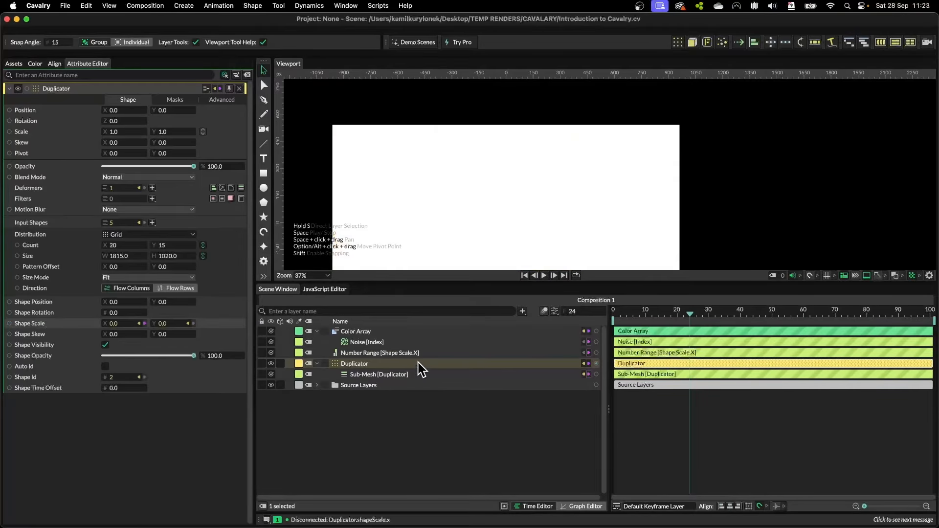
left_click_drag(381, 353, 363, 382)
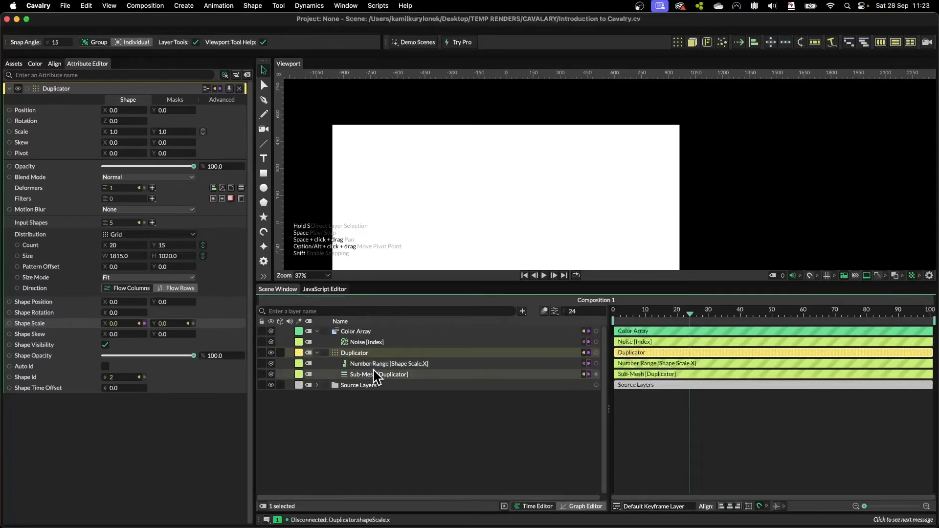
left_click(379, 367)
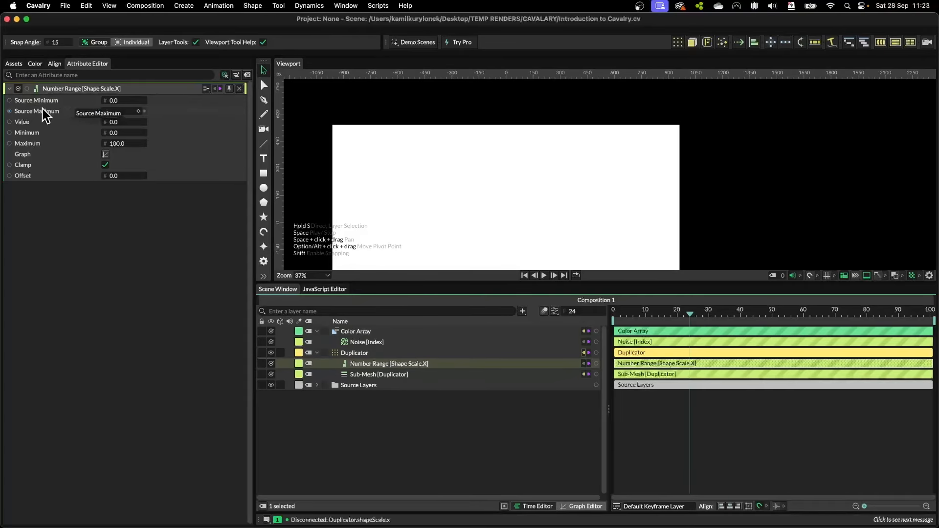
Step: Keep the Number Range's settings displayed alongside the Noise's, and set its Source Maximum to 4 and Maximum to 1
left_click(105, 155)
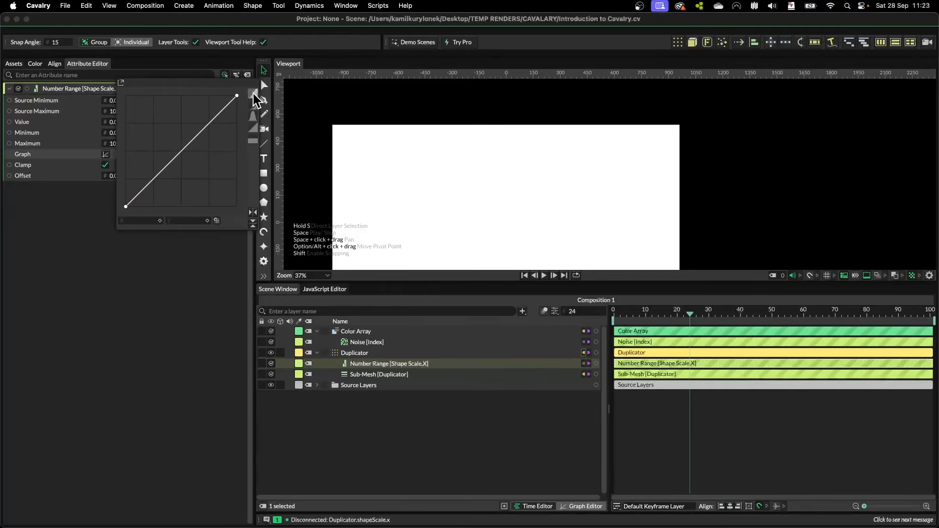
left_click(101, 252)
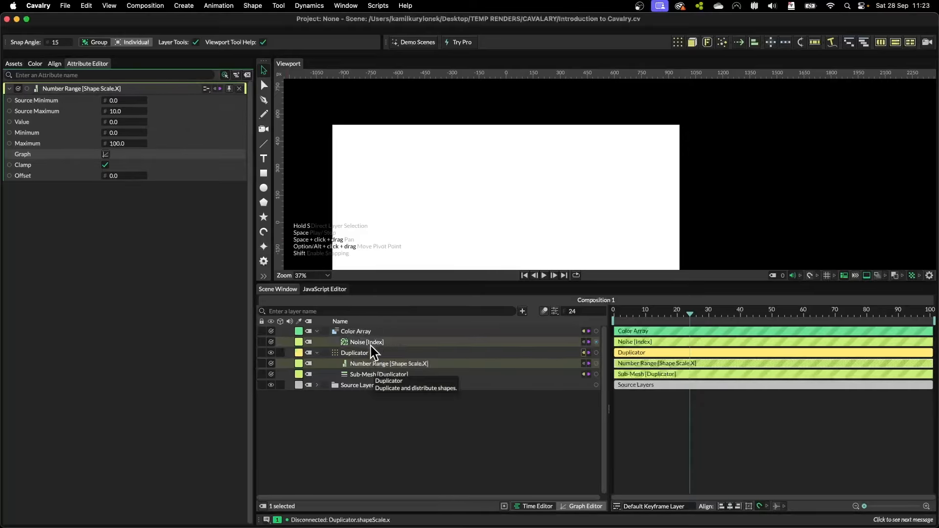
left_click(230, 88)
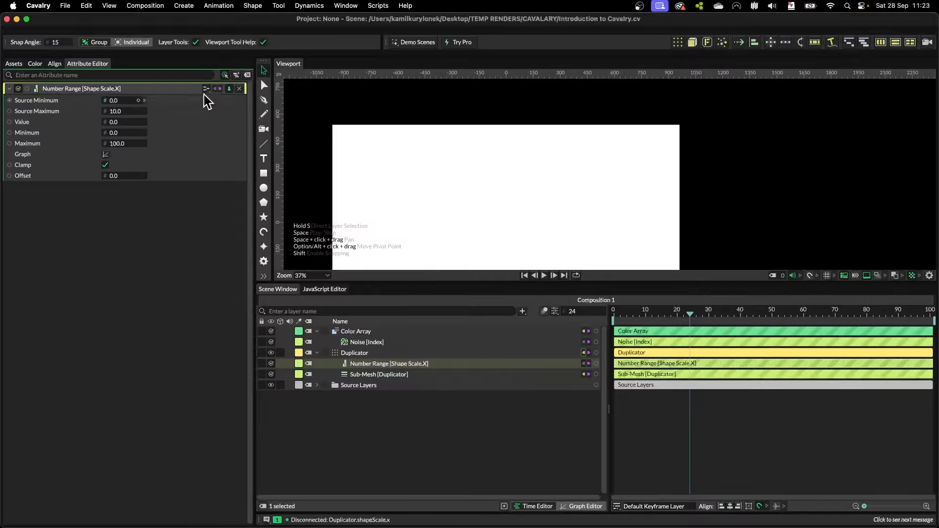
left_click(364, 342)
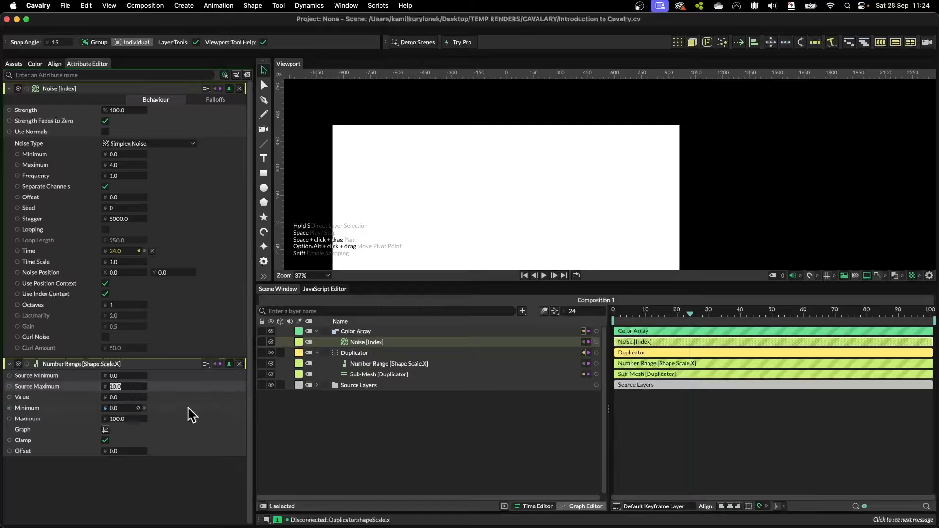
type("4")
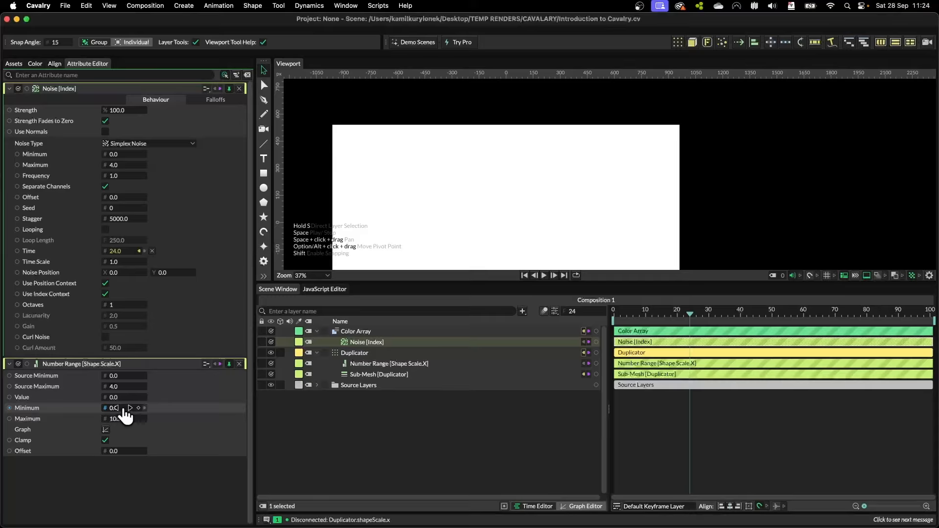
type("1")
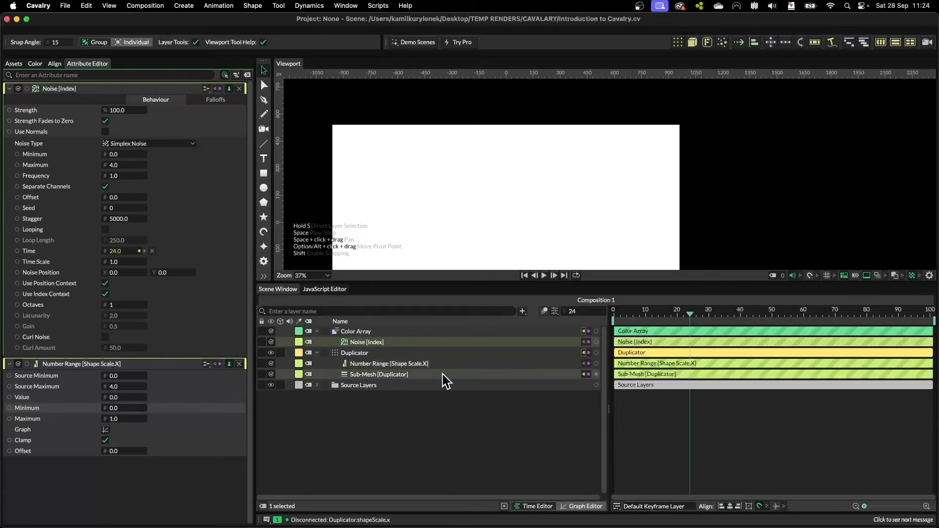
Step: Connect the Noise to the Number Range's Value and preview the animated shape scaling
left_click_drag(597, 343, 123, 398)
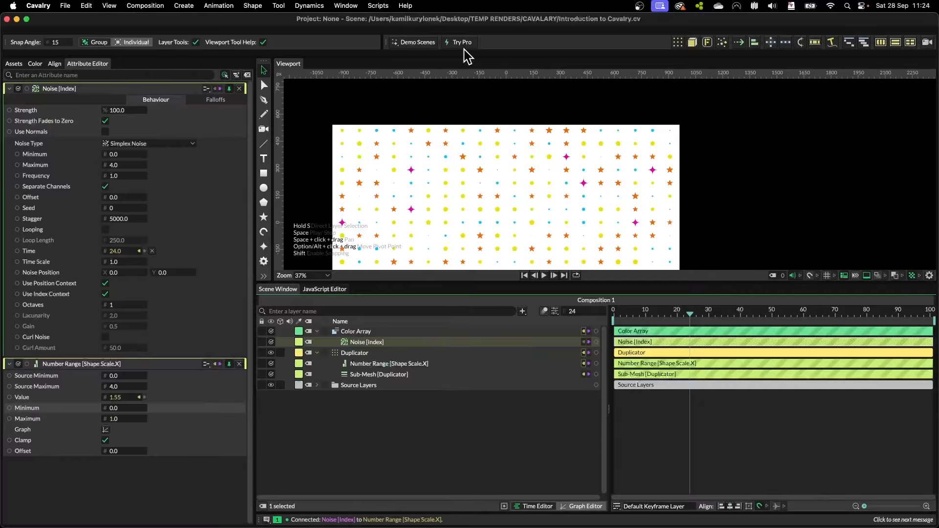
scroll(367, 204, "up", 6)
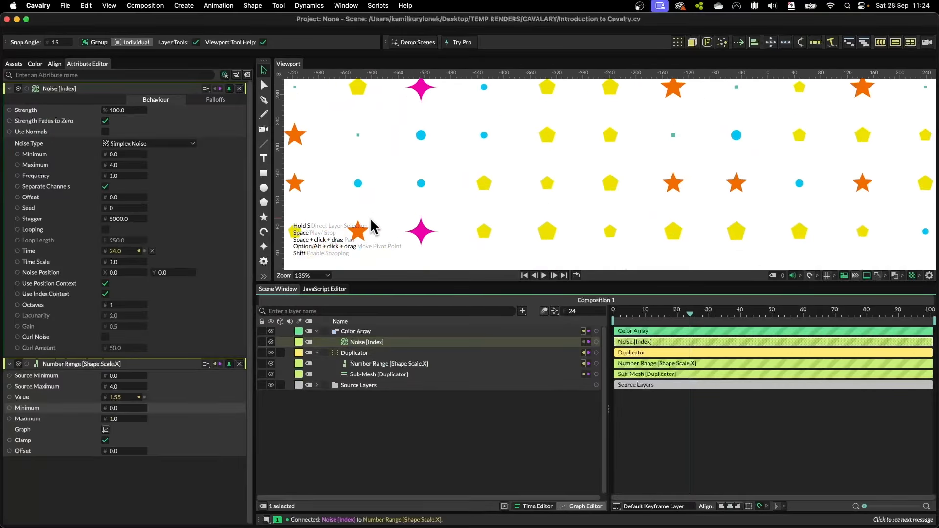
scroll(515, 192, "down", 4)
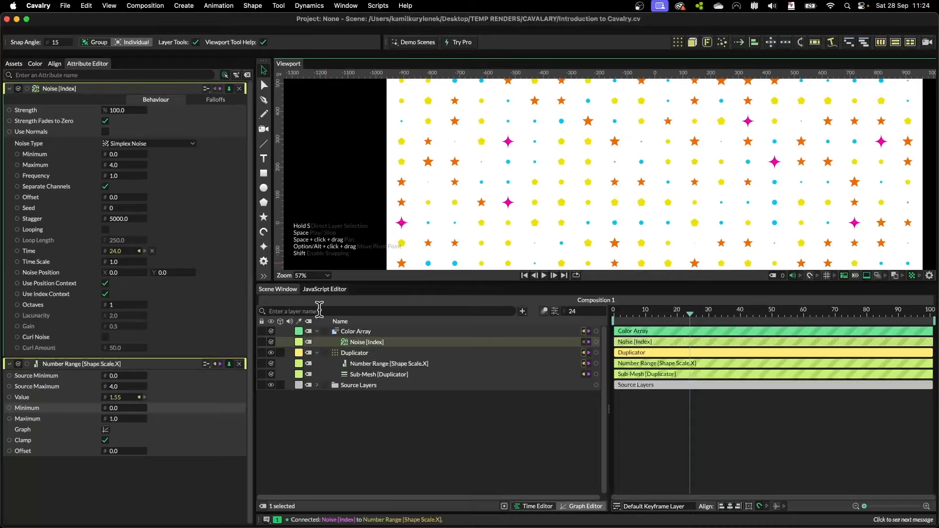
key("space")
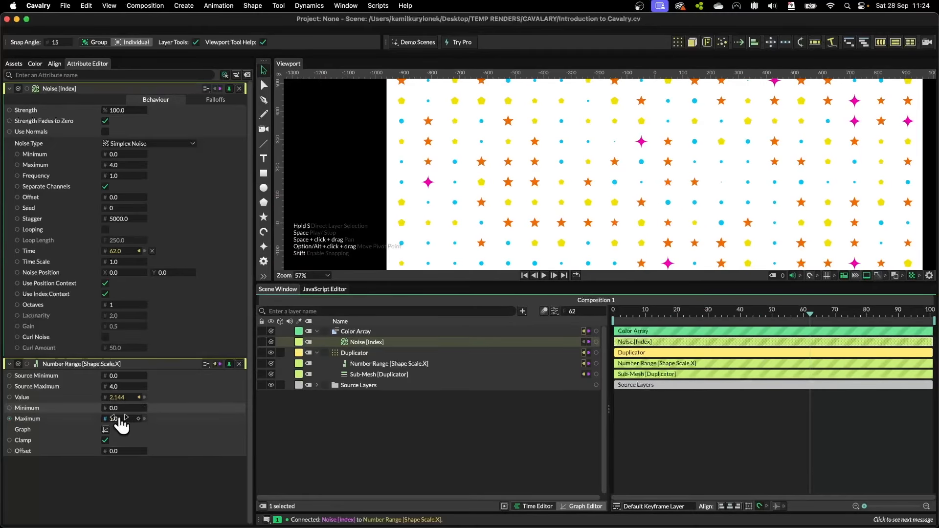
Step: Set the Number Range's Minimum to 0.3 and Maximum to 2.3
left_click_drag(124, 425, 128, 418)
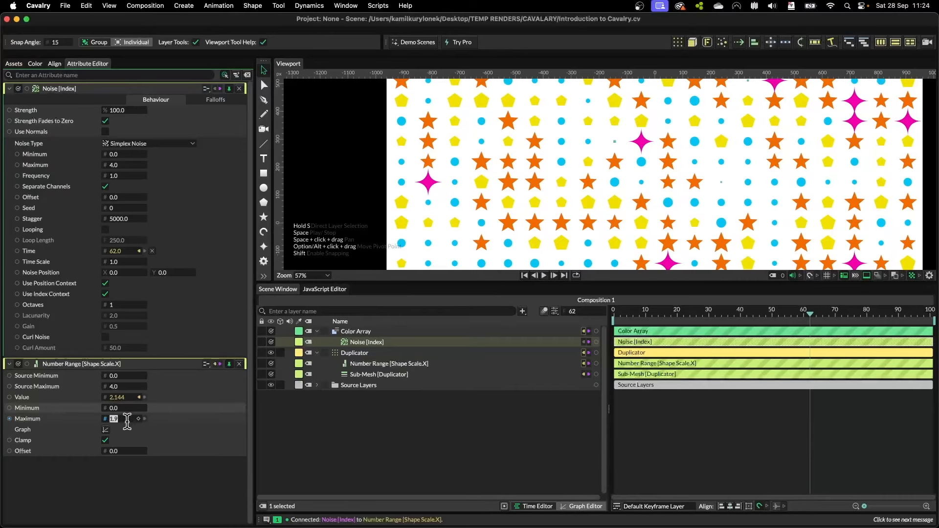
type("2")
type(".3")
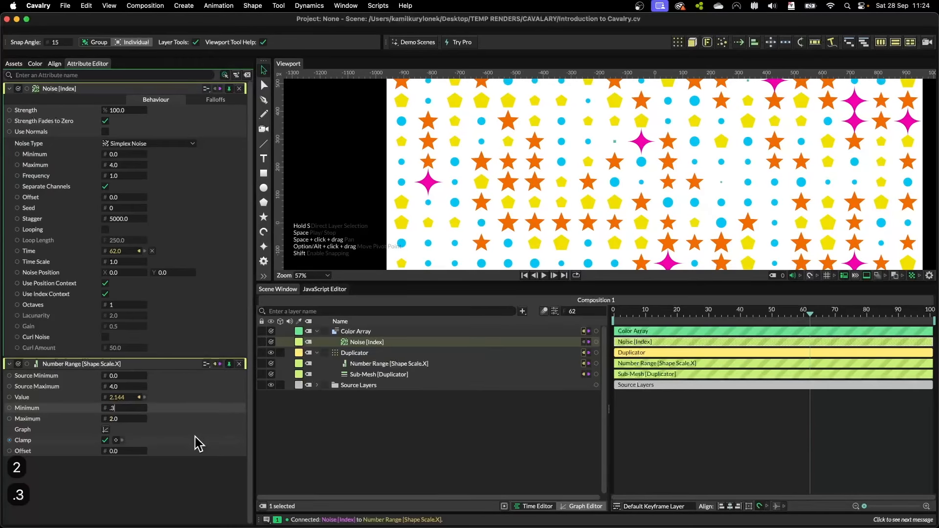
key("Return")
scroll(722, 123, "down", 2)
scroll(699, 214, "down", 3)
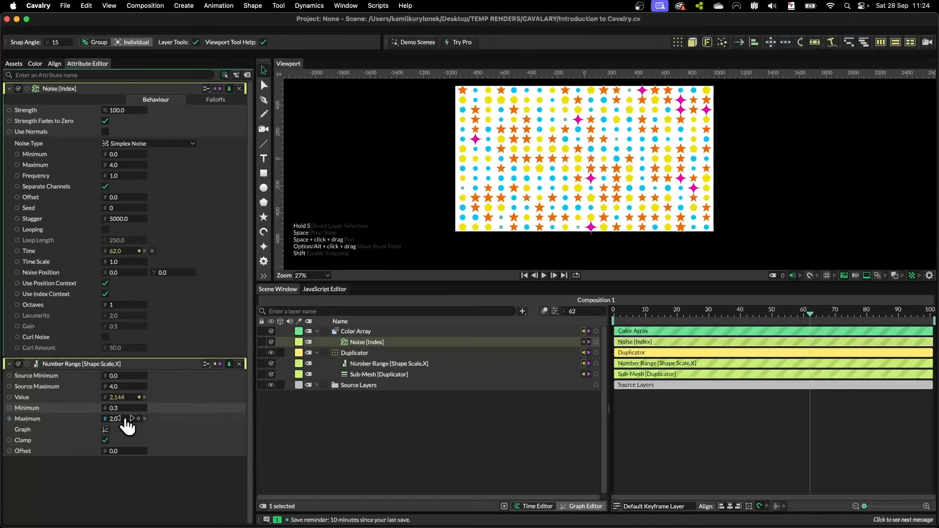
left_click_drag(131, 421, 134, 421)
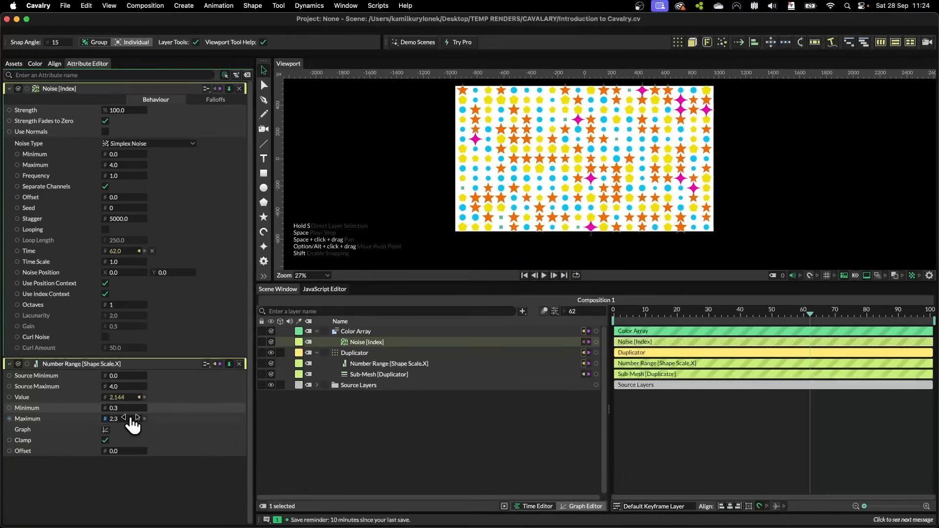
left_click(417, 421)
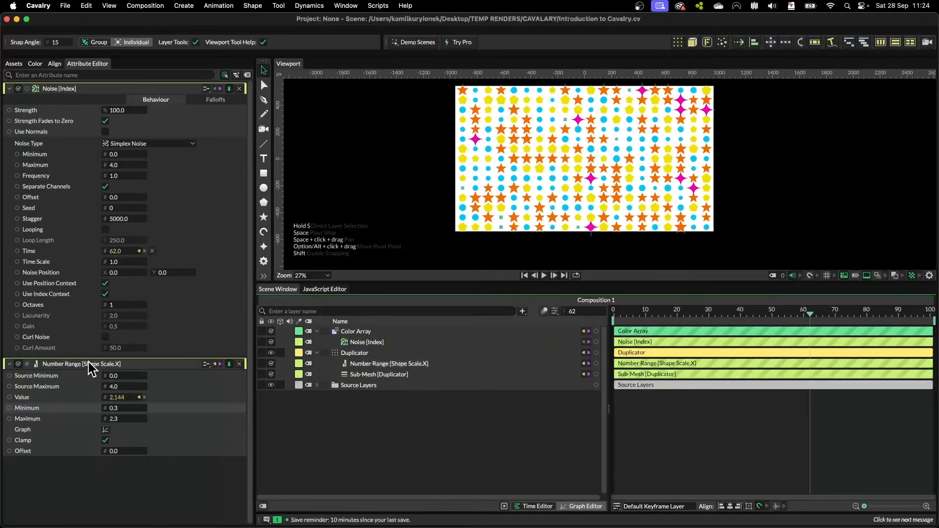
Step: Unpin the Number Range and Noise settings and clear them from the Attribute Editor
left_click(232, 364)
left_click(229, 89)
left_click(239, 89)
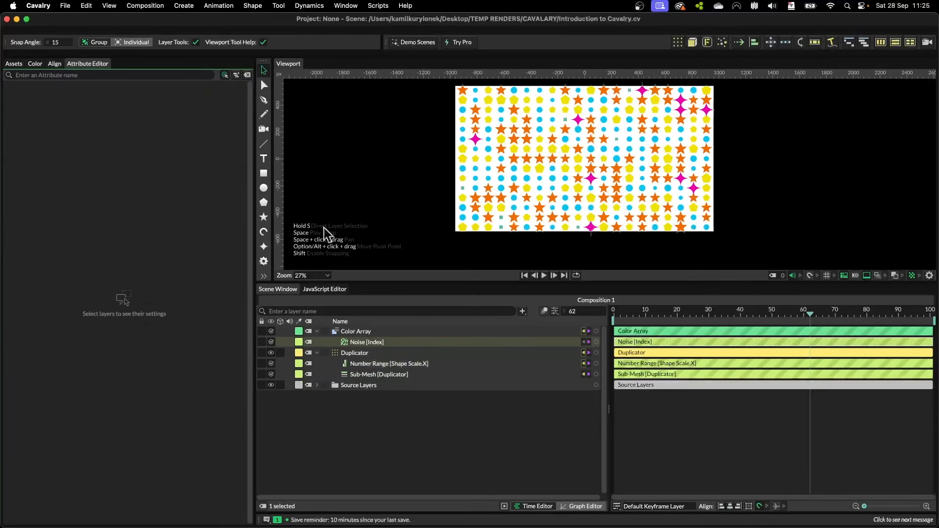
Step: Check the Duplicator's linked Shape Scale X and Y values while scrubbing the timeline, and play back the animation
left_click(360, 354)
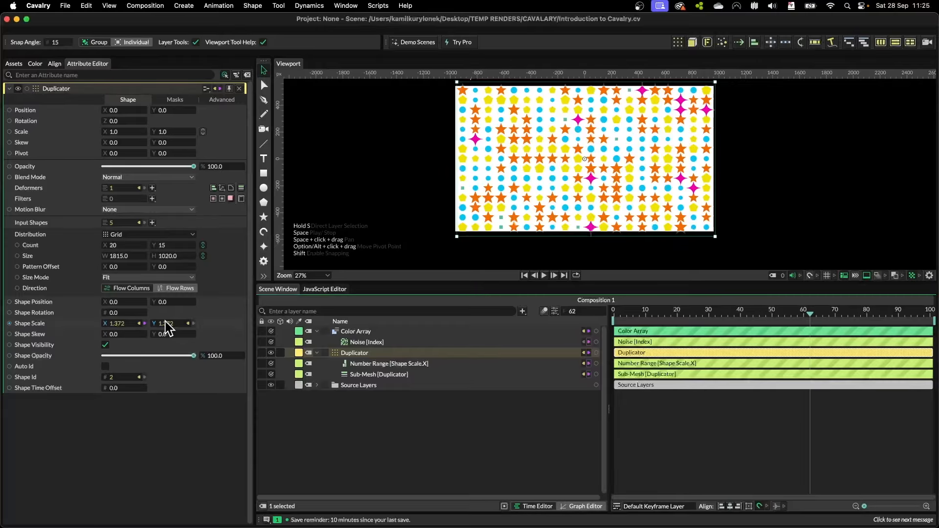
left_click_drag(630, 313, 715, 314)
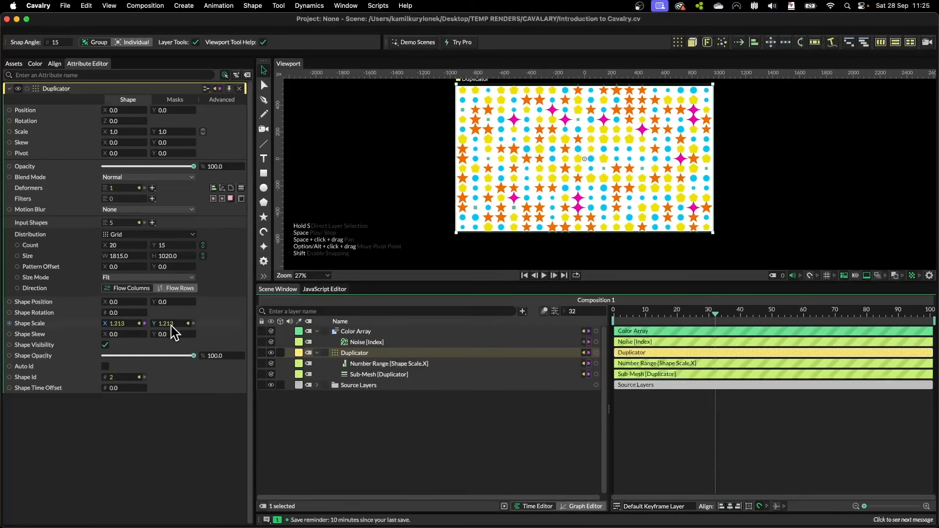
left_click(671, 419)
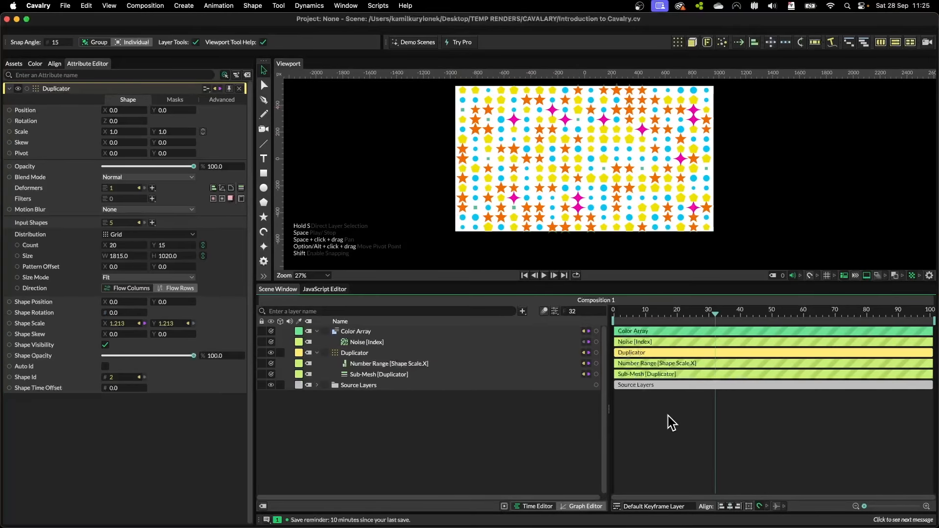
key("space")
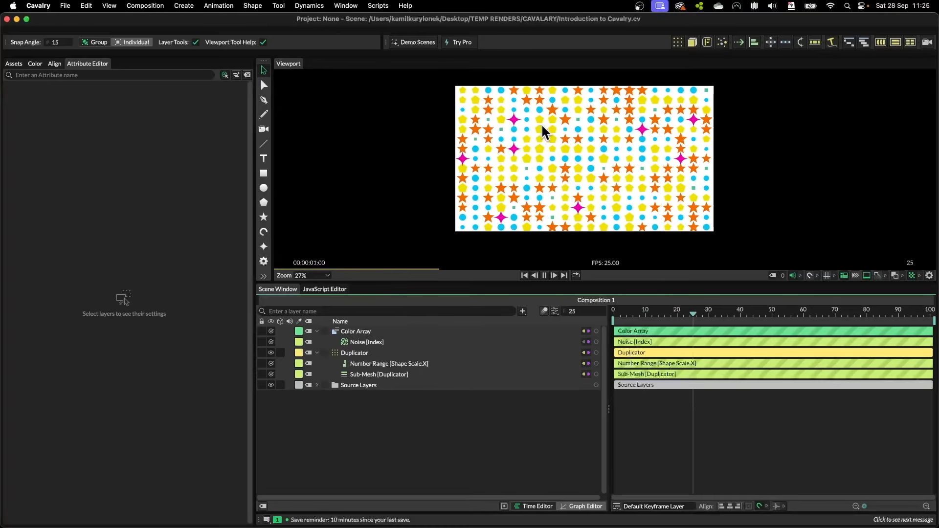
key("space")
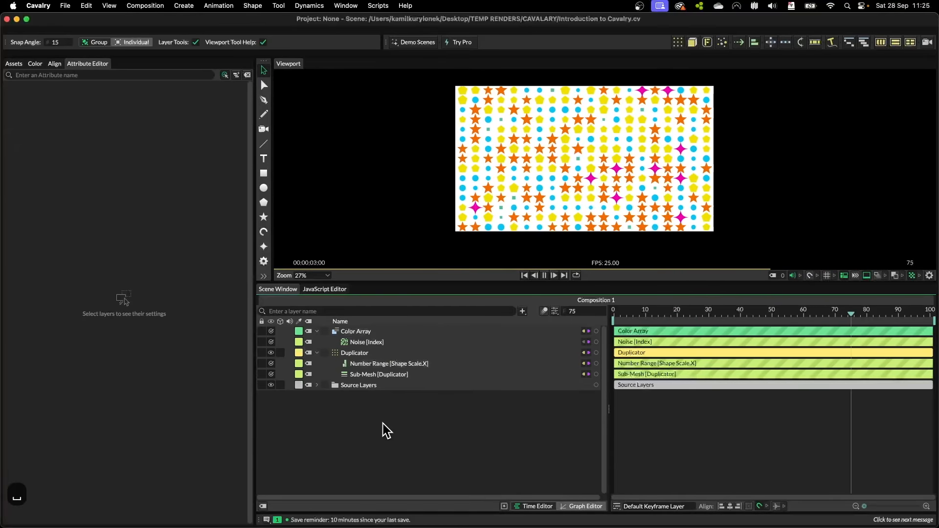
Step: Set the Noise's Stagger to 0 and Frequency to 0.1, and preview the pattern
left_click(368, 342)
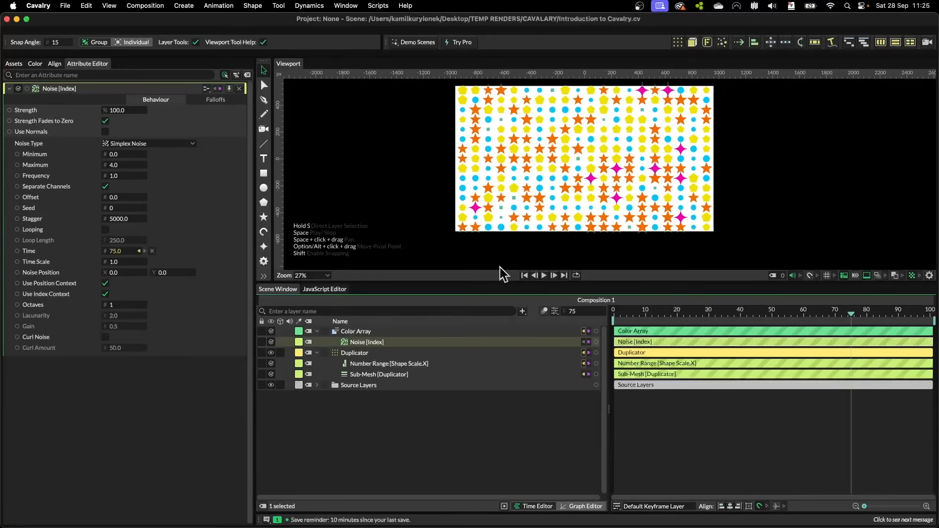
scroll(523, 125, "up", 5)
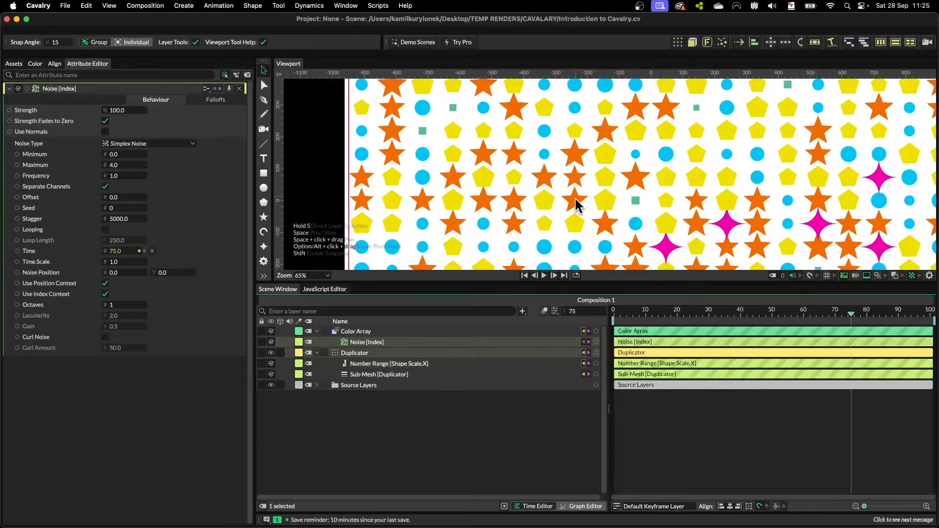
scroll(523, 143, "down", 5)
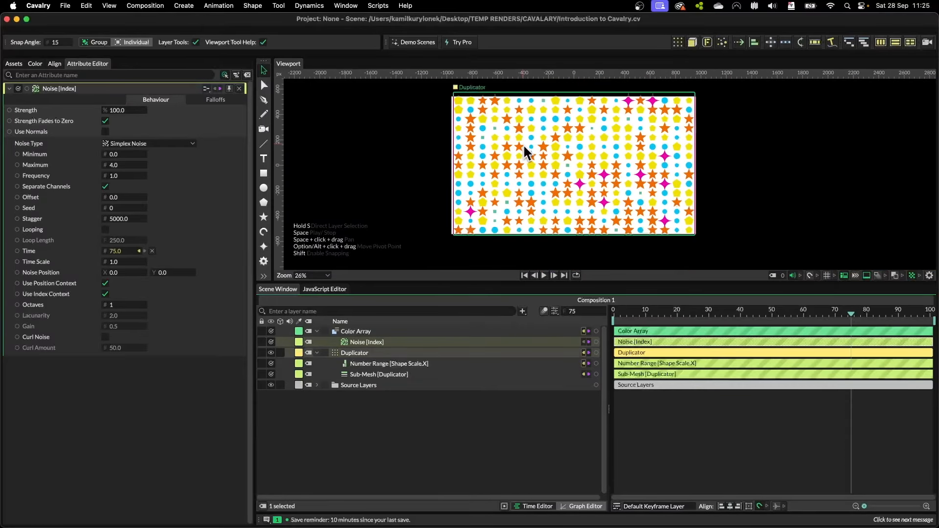
double_click(120, 219)
type("0")
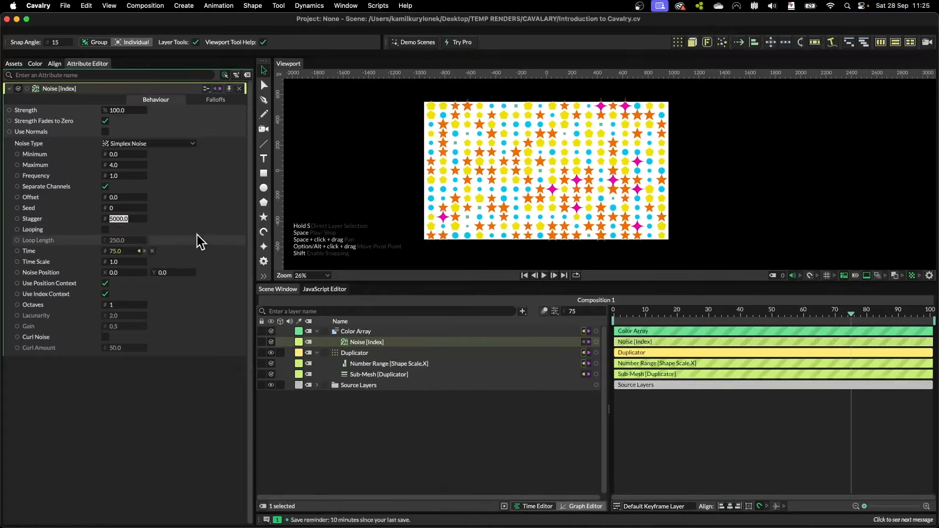
key("Return")
double_click(127, 175)
type(".1")
key("Return")
key("space")
Step: Set the Noise's Stagger to 1 and Time Scale to 10, and play back the faster animation
double_click(129, 218)
type("1")
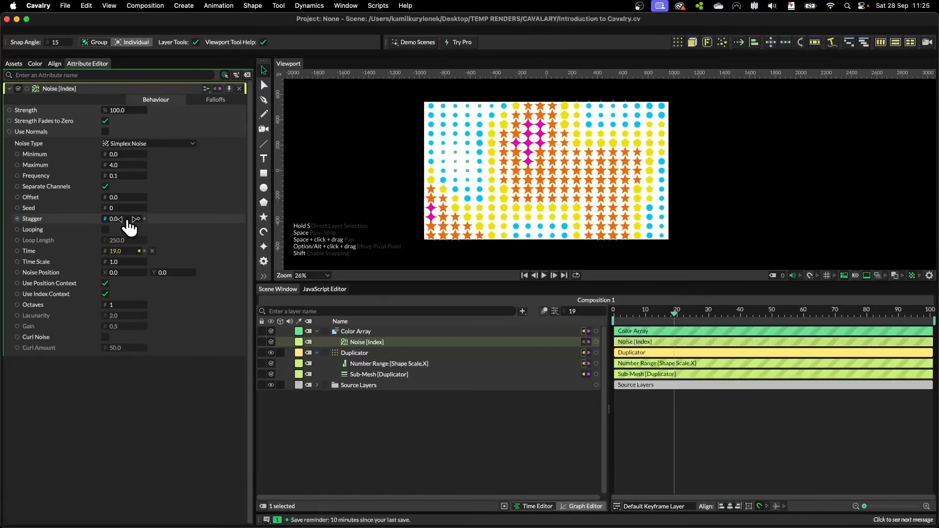
double_click(120, 261)
type("210")
key("Return")
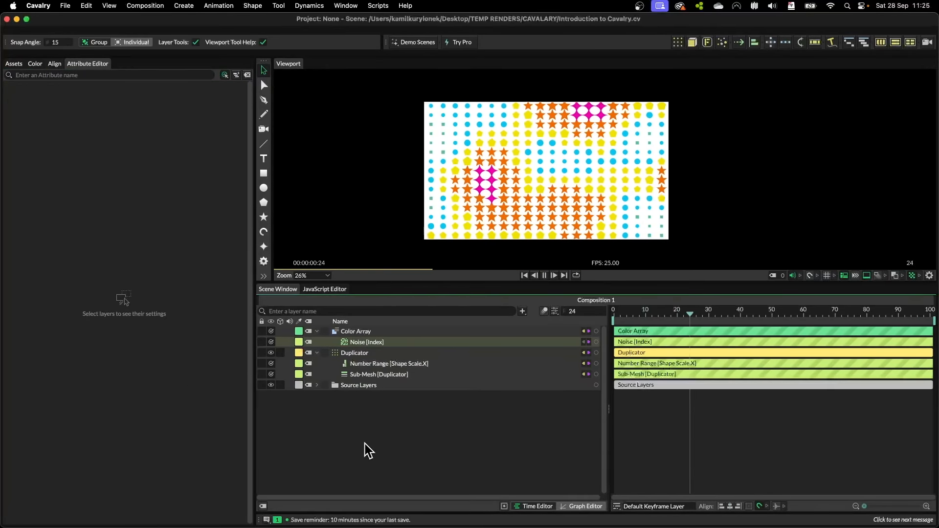
key("space")
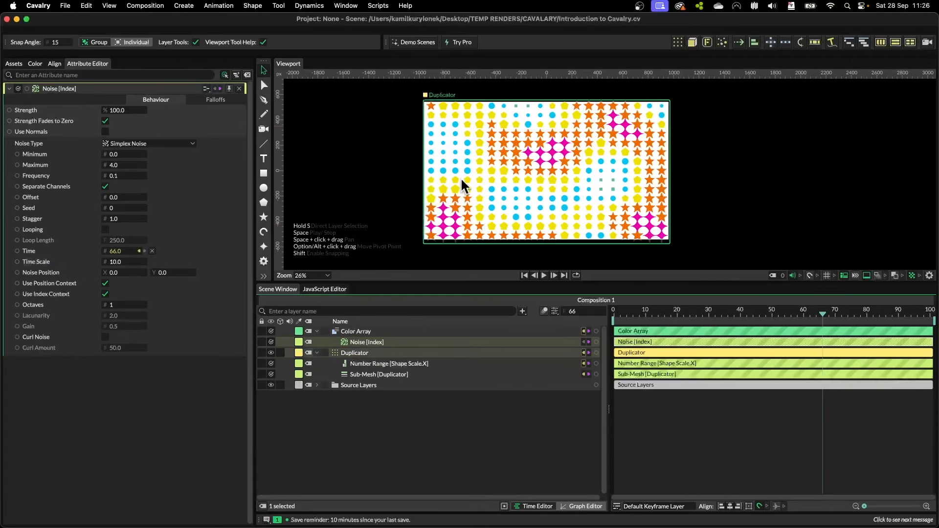
Step: Replay the animation from frame 3 to review the Noise's motion
left_click(627, 314)
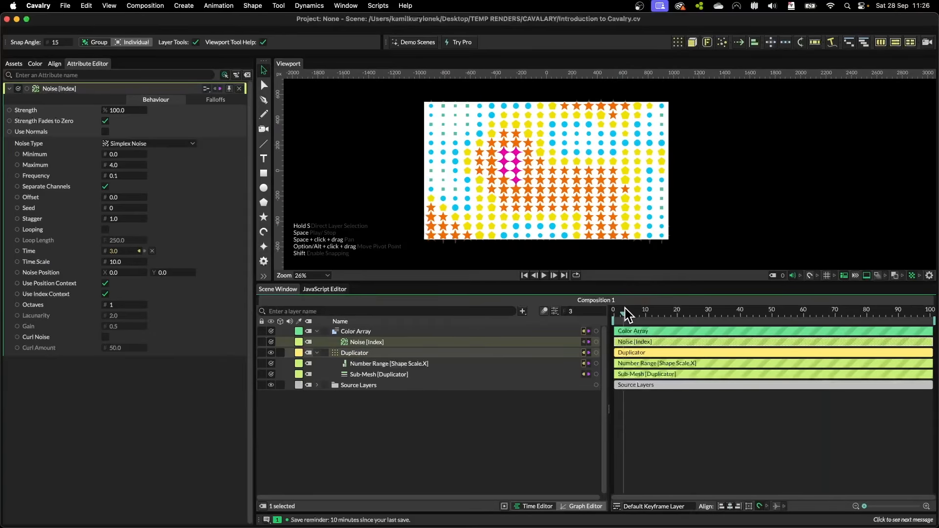
key("space")
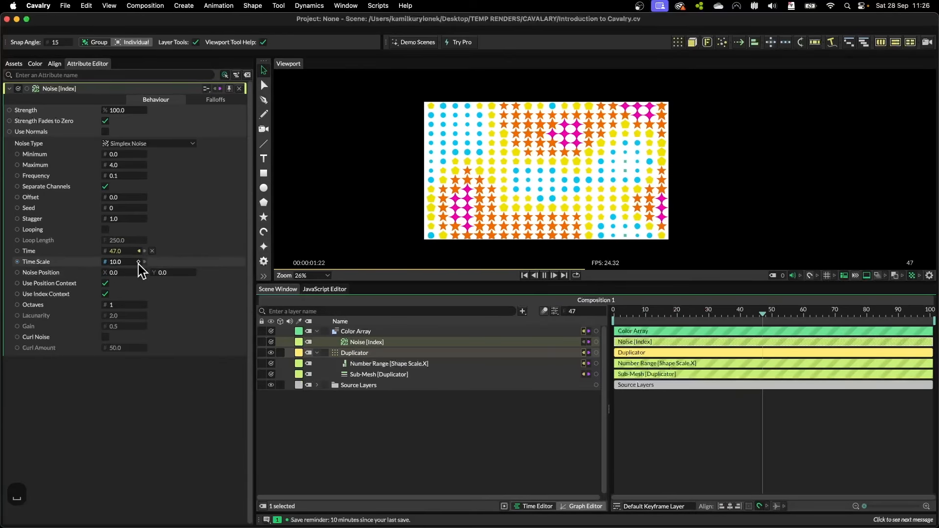
key("space")
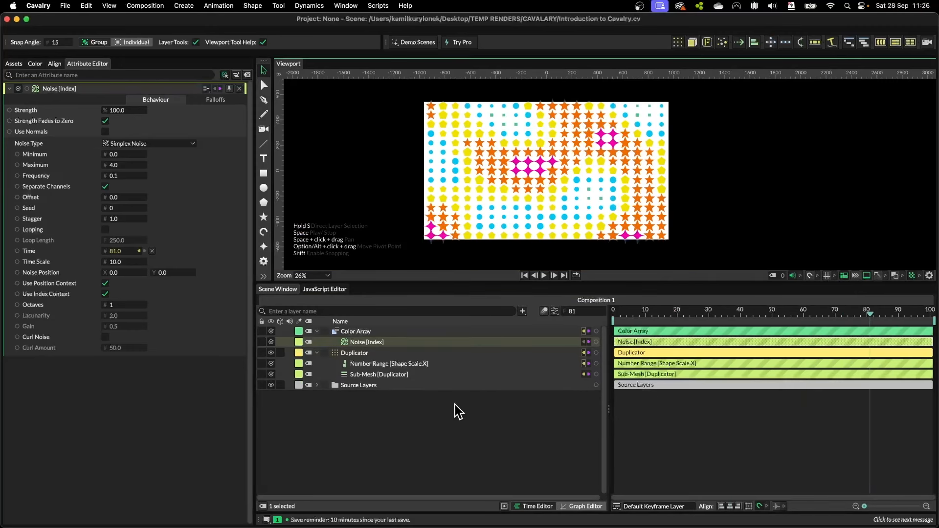
Step: Enable Looping on the Noise with a Loop Length of 100 and play back the loop
left_click(105, 229)
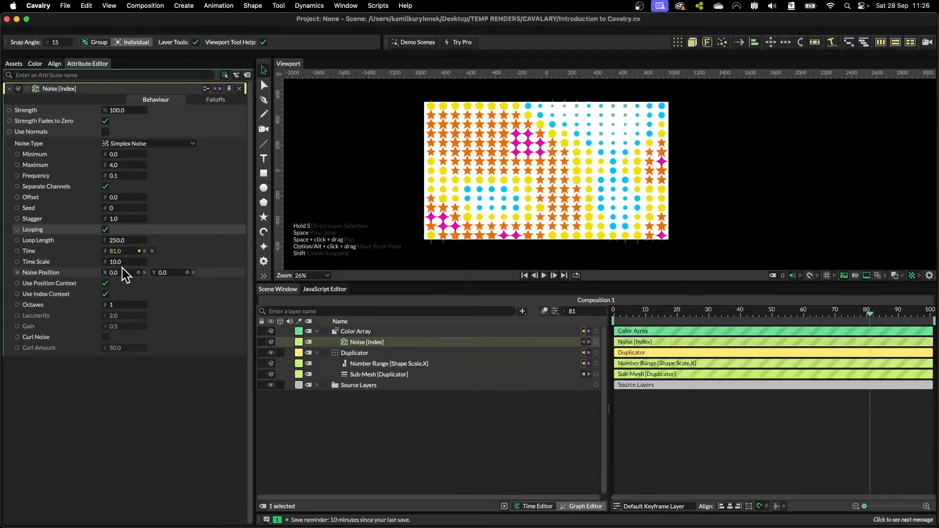
left_click(118, 240)
type("100")
key("Return")
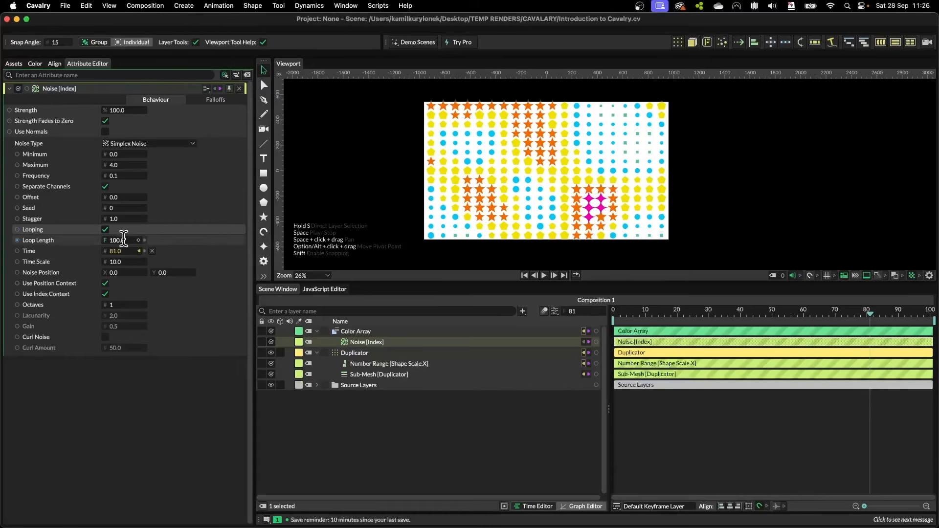
left_click(400, 419)
key("space")
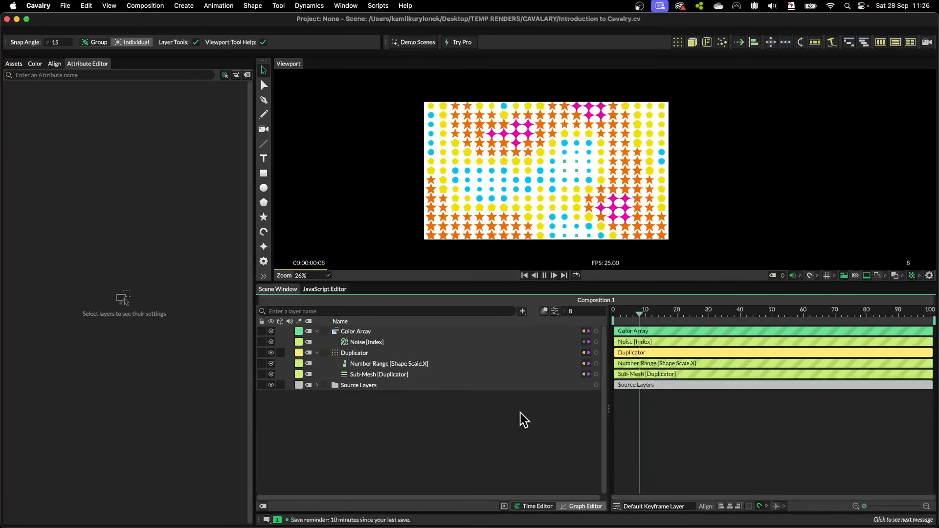
Step: Set the Noise's Time Scale to 5 and play back the slower looping animation
left_click(377, 347)
key("space")
left_click(117, 261)
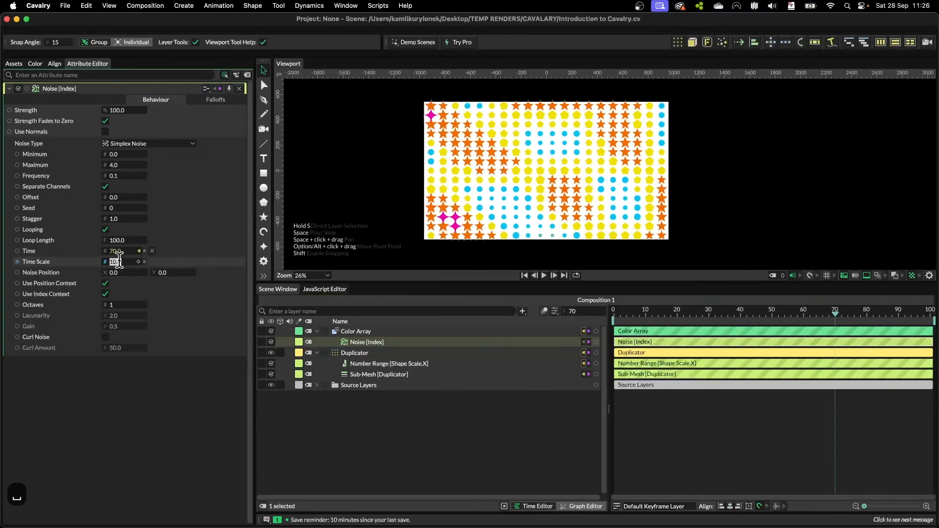
type("5")
key("Return")
left_click(431, 448)
key("space")
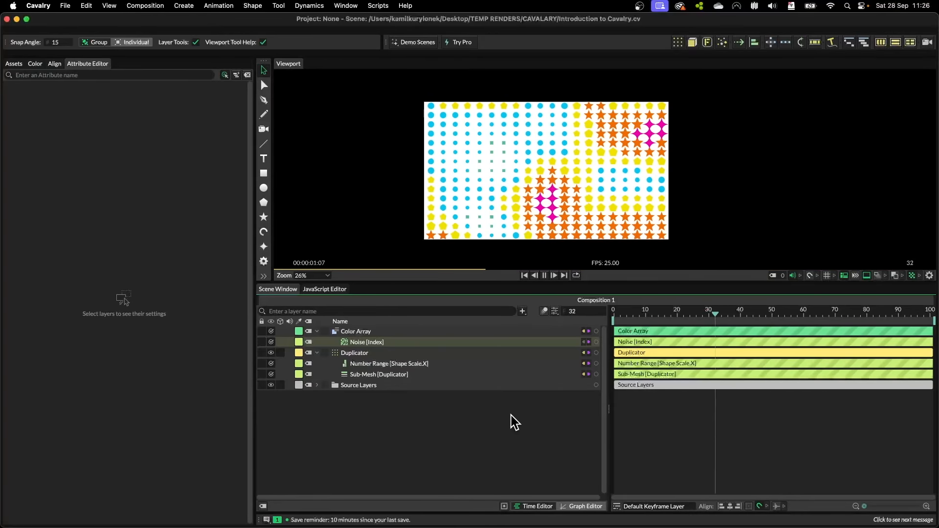
key("space")
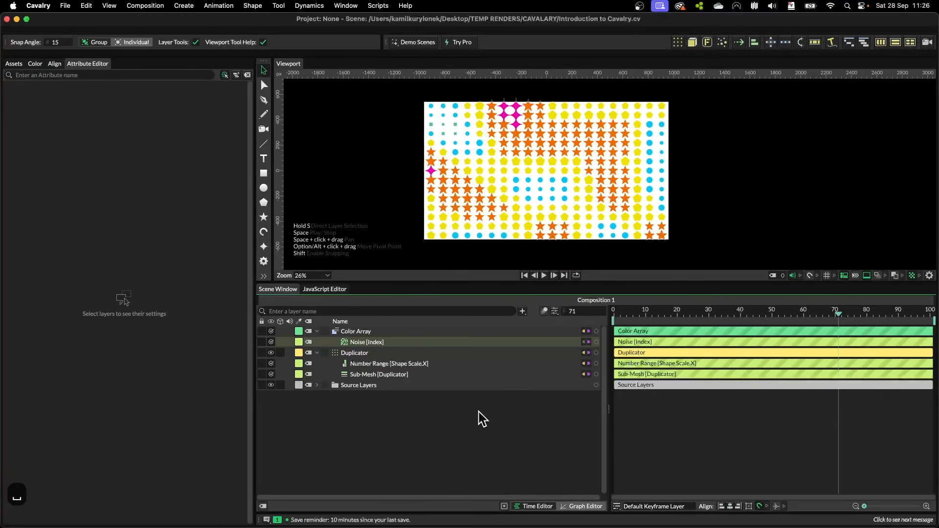
Step: Expand the Source Layers group and examine the Duplicator's Input Shapes list
left_click(317, 385)
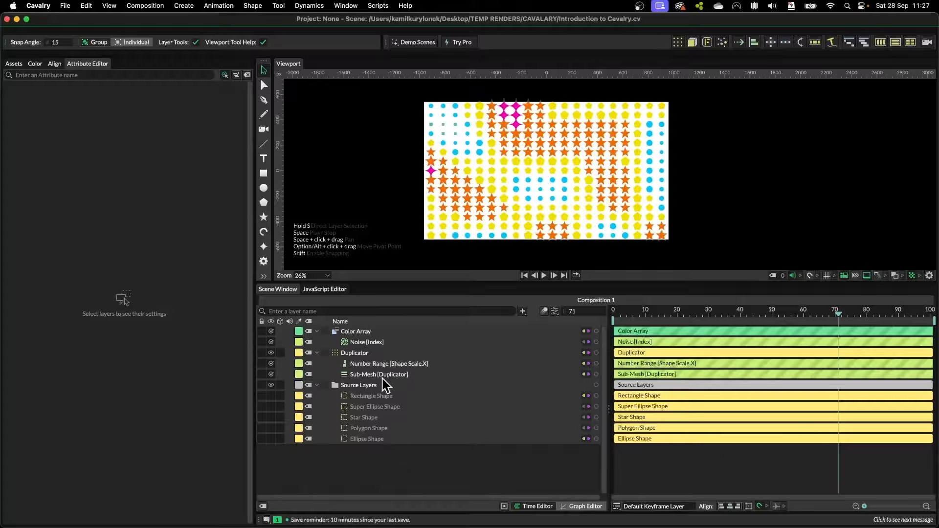
left_click(362, 353)
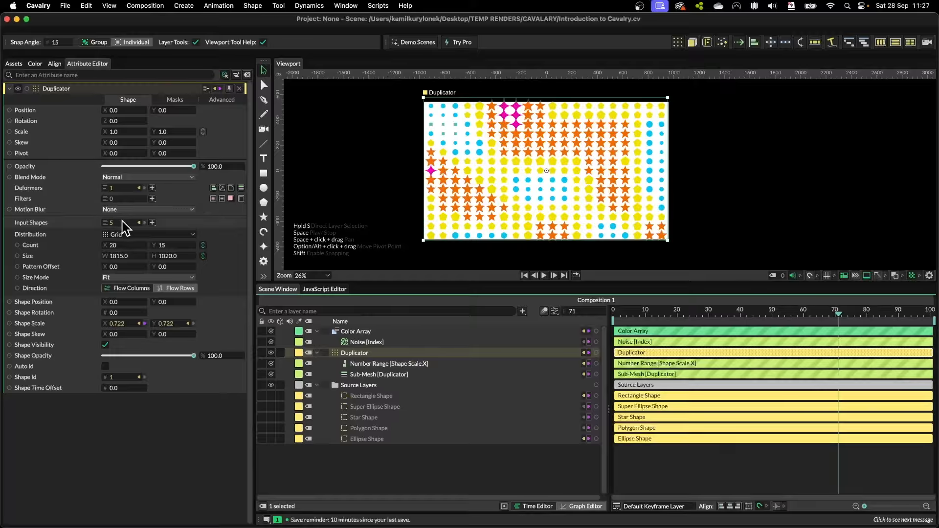
mouse_move(141, 229)
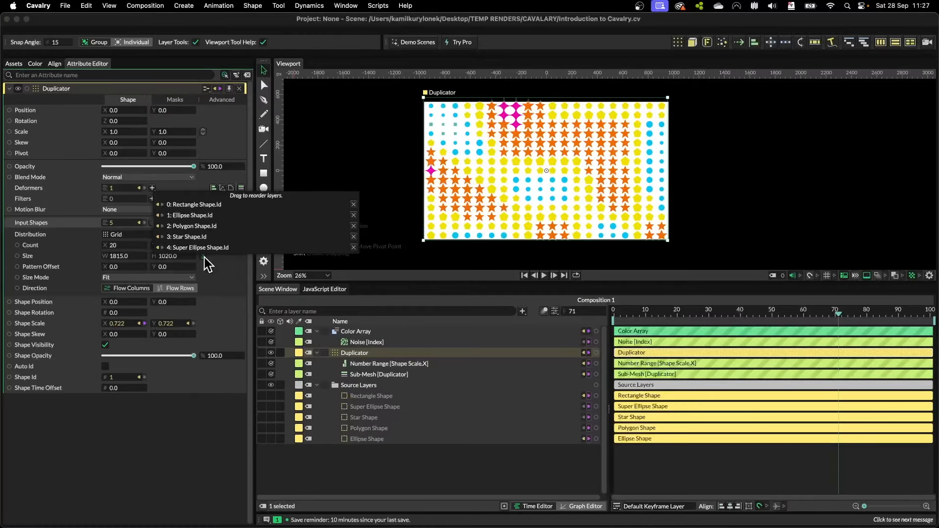
left_click(411, 477)
Step: Review the settings of the Noise, the Sub-Mesh fill, the Number Range and the Color Array
left_click(383, 342)
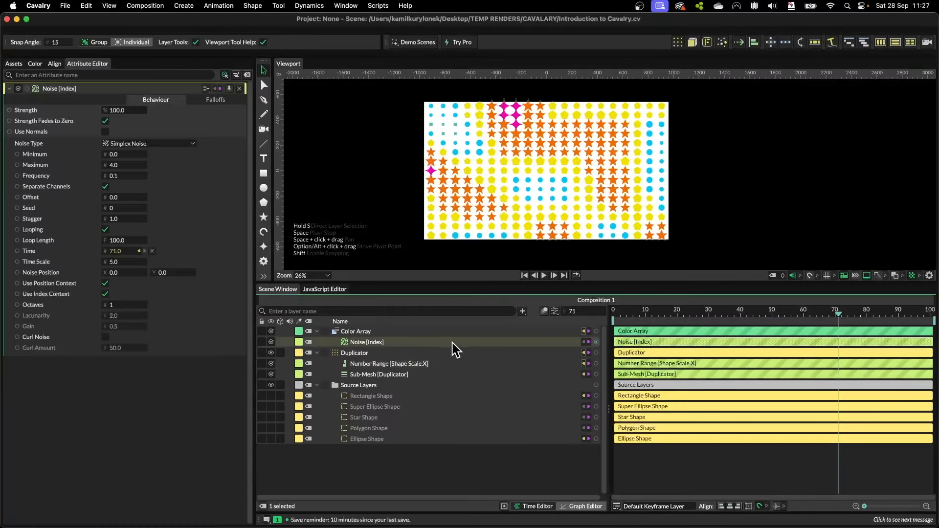
left_click(363, 374)
left_click(135, 101)
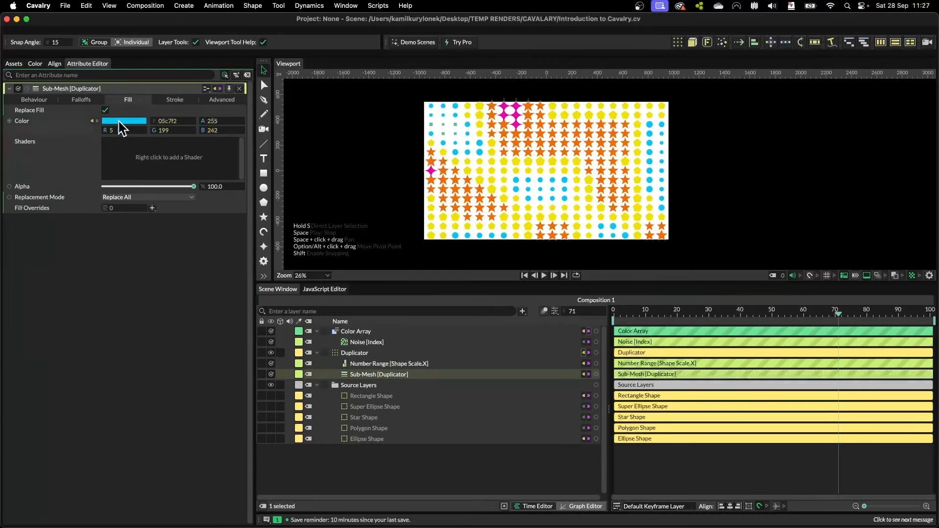
left_click(370, 363)
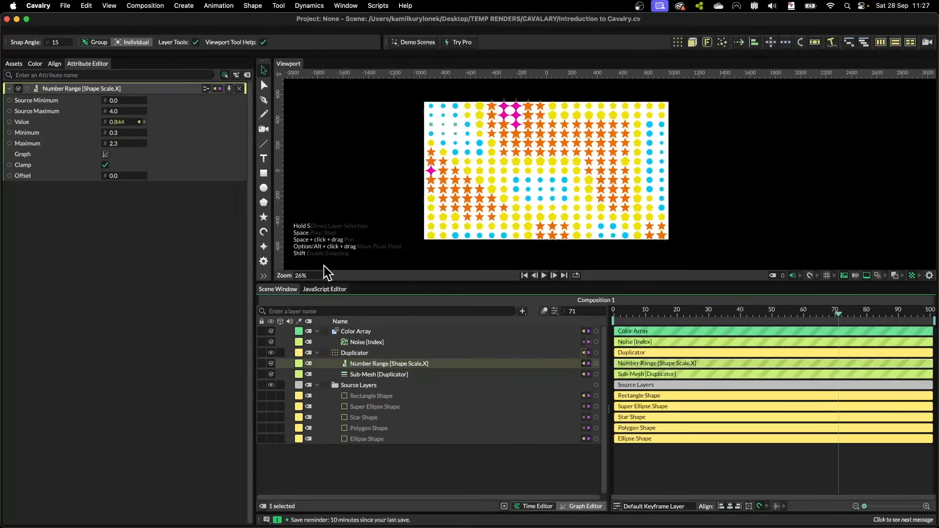
left_click(364, 342)
left_click(366, 331)
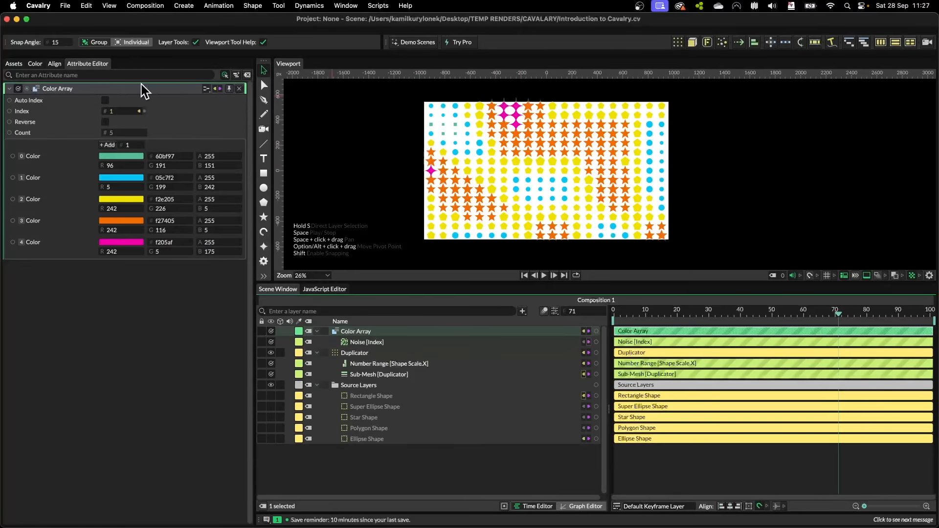
scroll(507, 139, "up", 5)
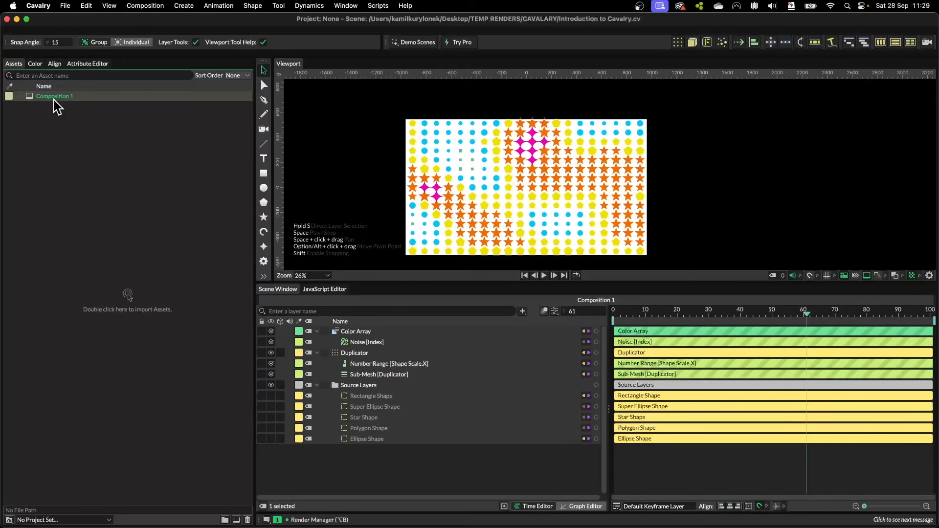
Step: Open the Render Manager, add the current composition to the queue and enlarge the window to show its output settings
left_click(67, 8)
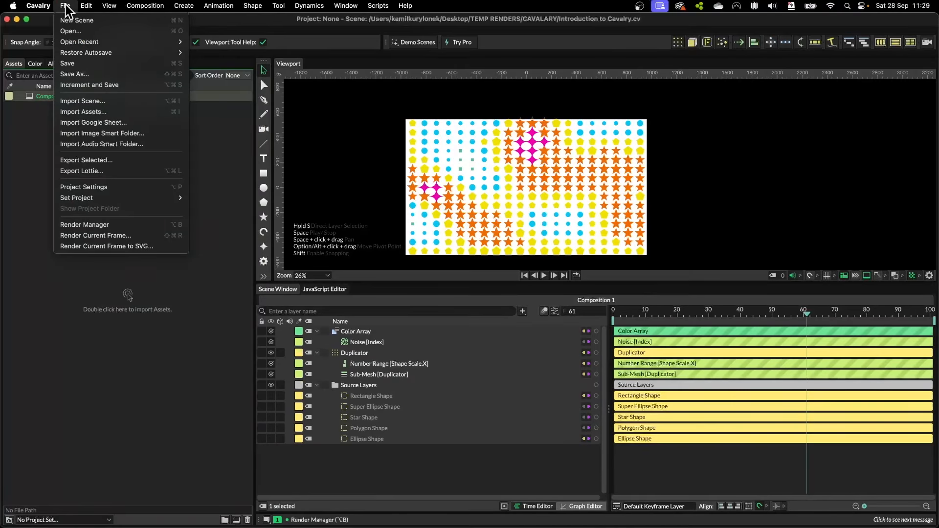
left_click(111, 225)
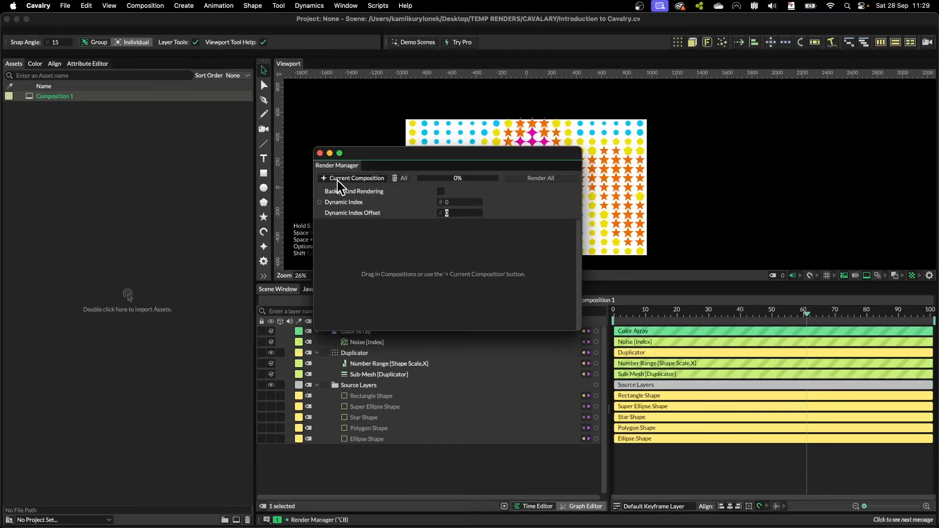
left_click(338, 180)
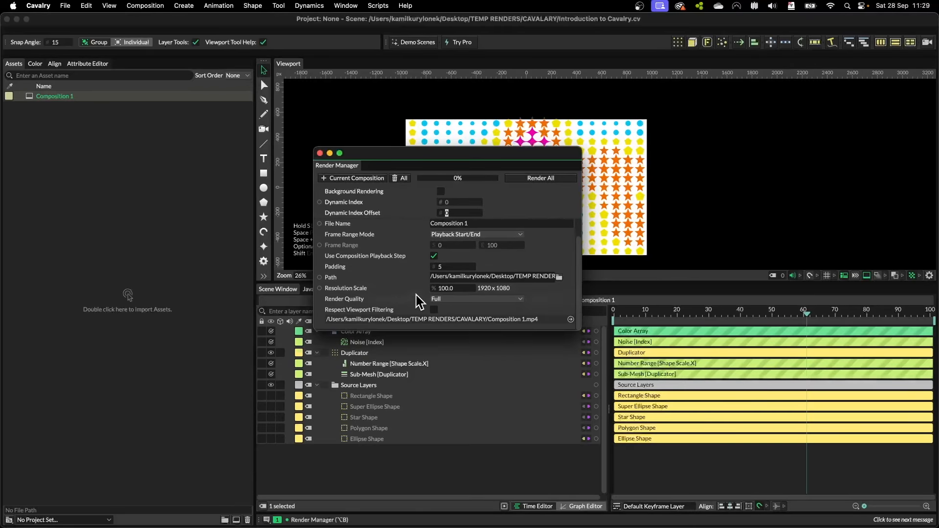
left_click_drag(582, 331, 578, 386)
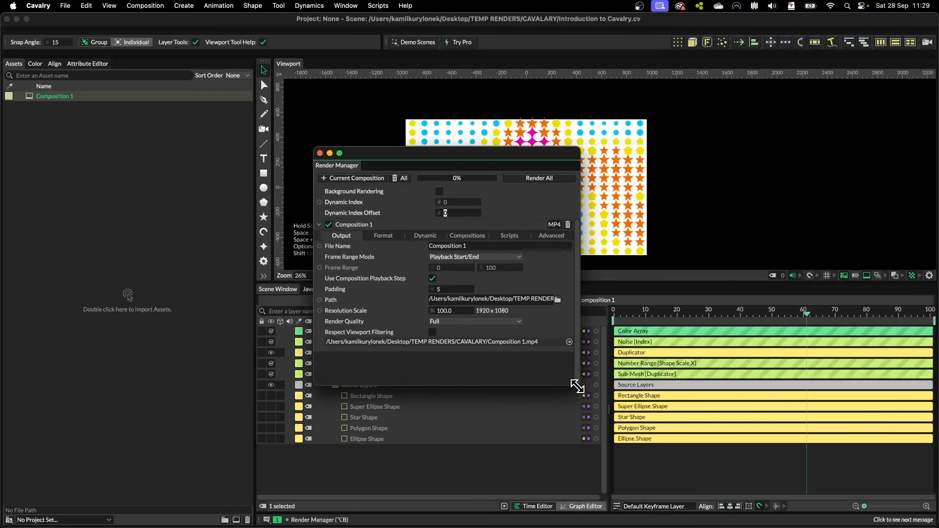
left_click(335, 300)
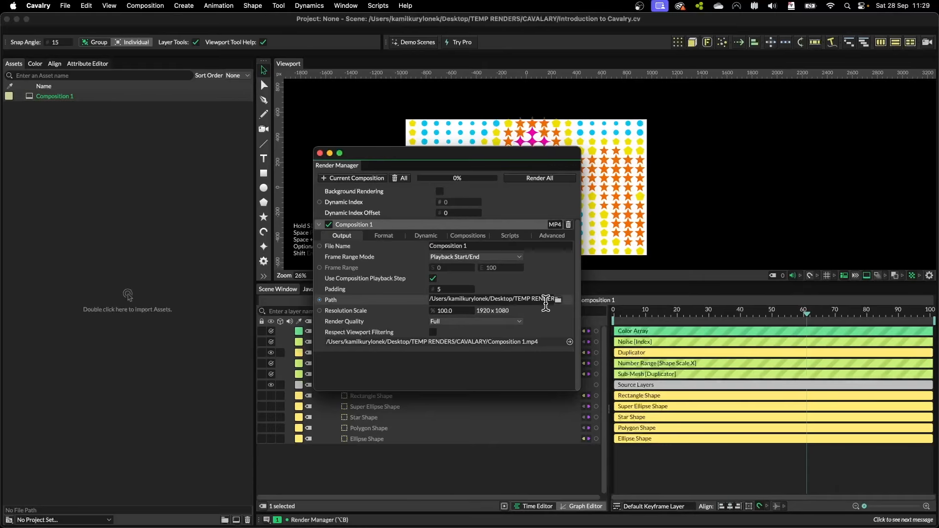
left_click(460, 323)
left_click(413, 323)
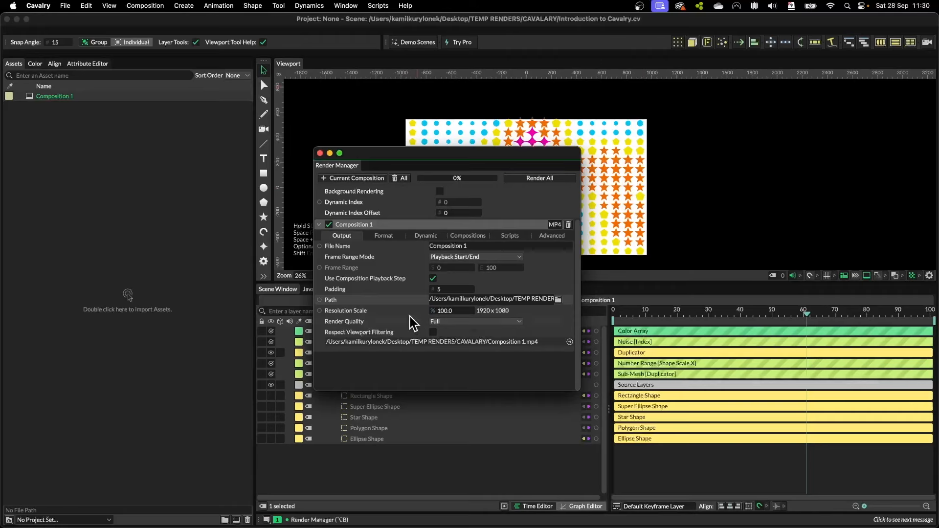
Step: Set the render file format of Composition 1 to QuickTime
left_click(384, 236)
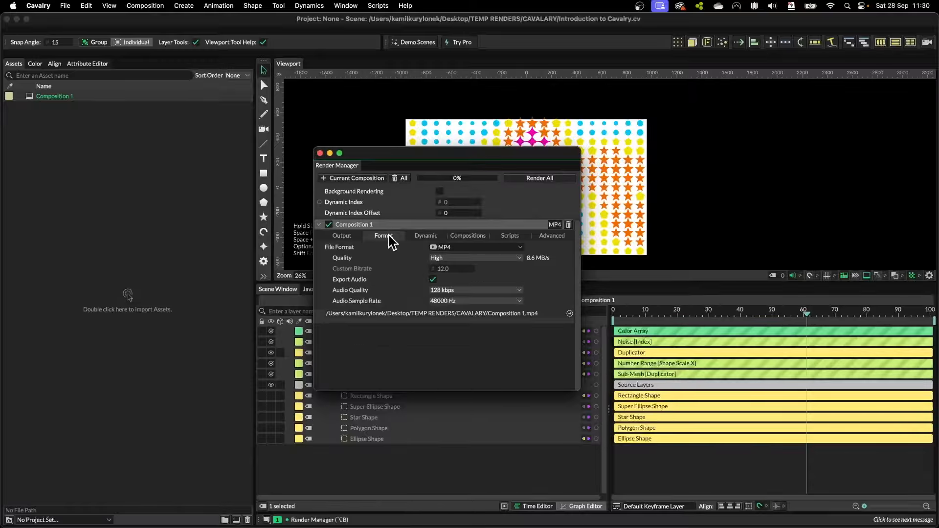
left_click(462, 247)
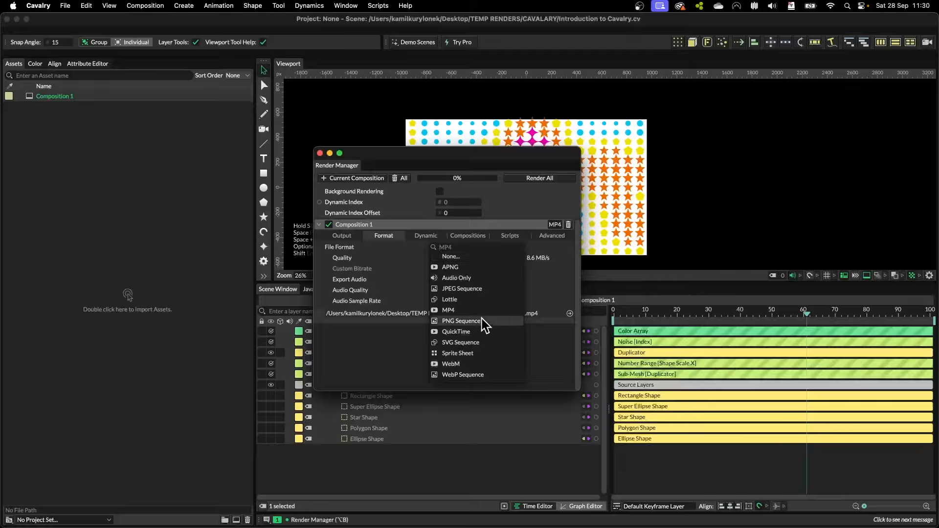
left_click(469, 332)
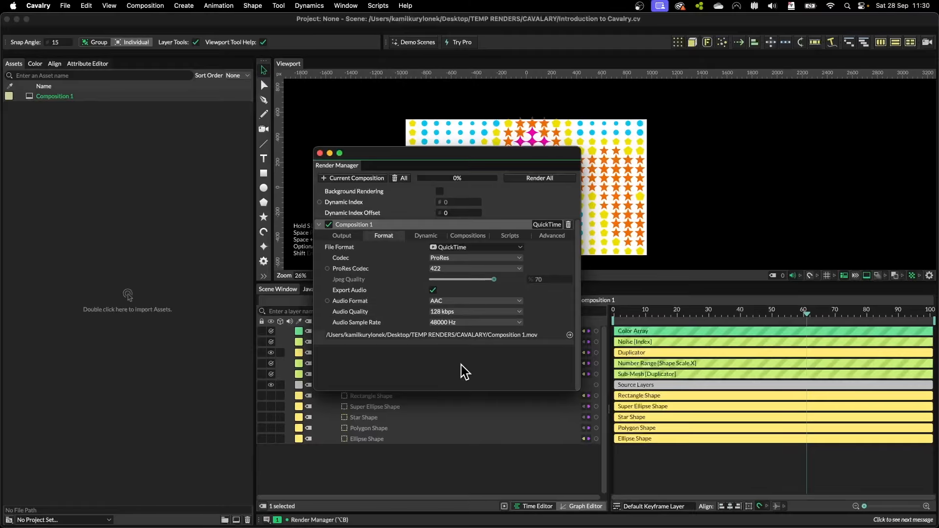
Step: Examine the queued composition's Dynamic, Compositions, Scripts, Advanced, Output and Format render settings
left_click(431, 236)
left_click(471, 235)
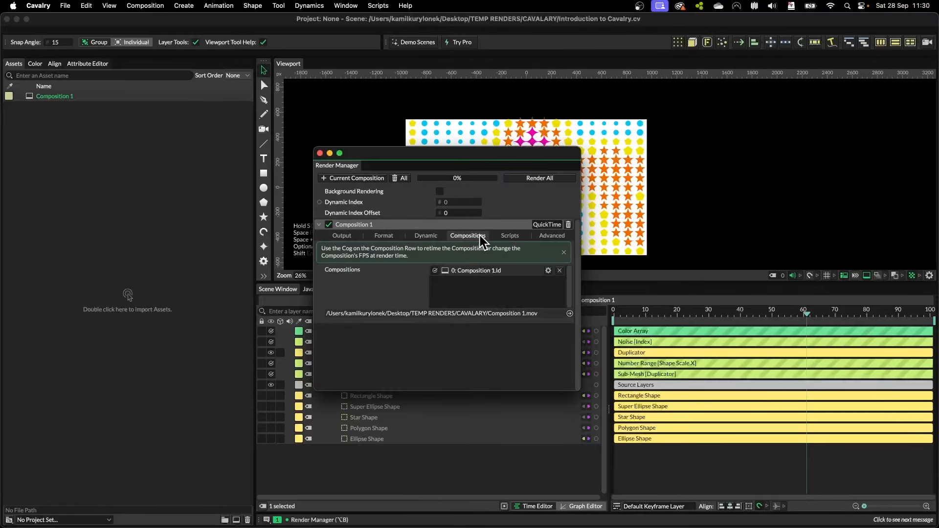
left_click(426, 236)
left_click(510, 236)
left_click(552, 236)
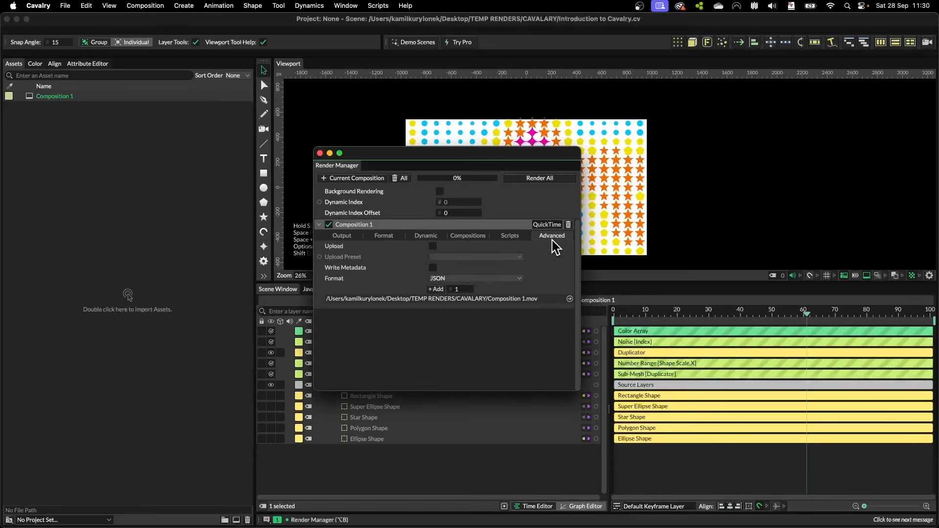
left_click(510, 235)
left_click(426, 236)
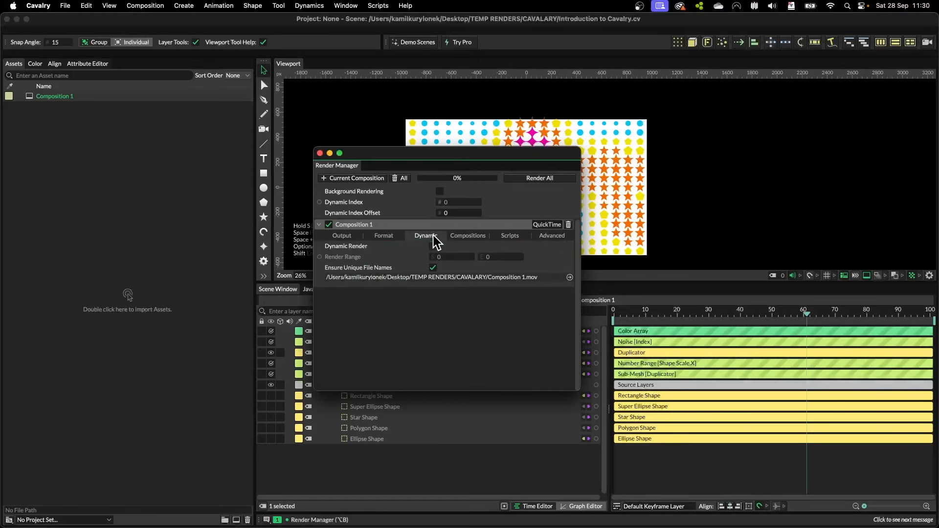
left_click(468, 237)
left_click(510, 236)
left_click(386, 236)
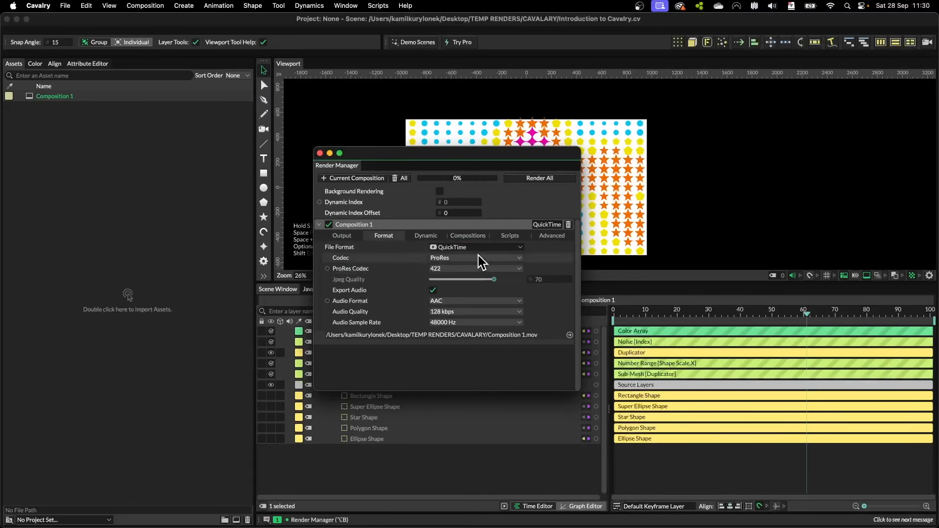
left_click(341, 237)
left_click(383, 237)
left_click(345, 236)
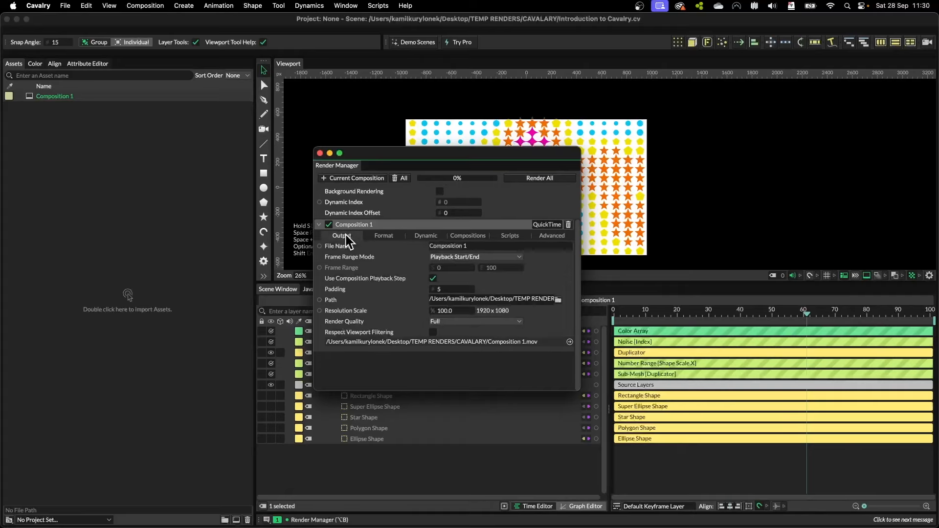
left_click(384, 236)
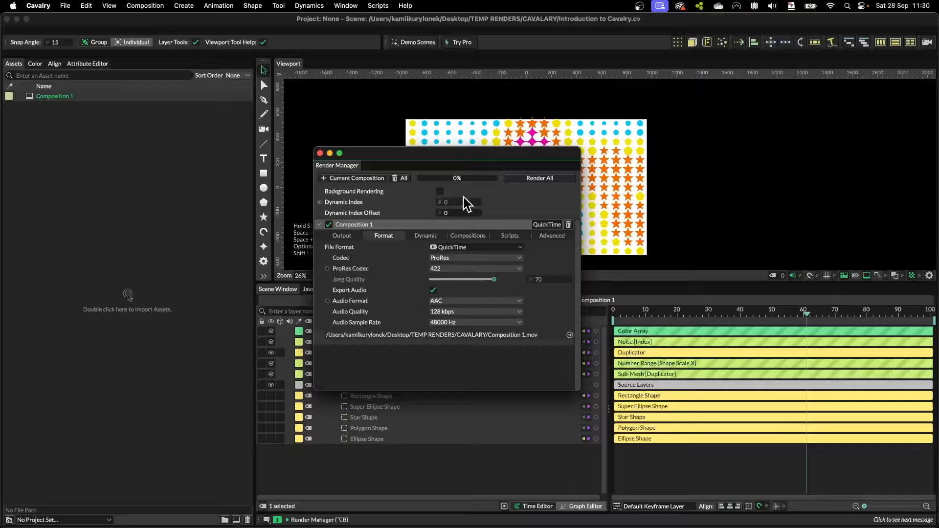
Step: Render all queued items and return to the main scene window
left_click(536, 179)
left_click(224, 190)
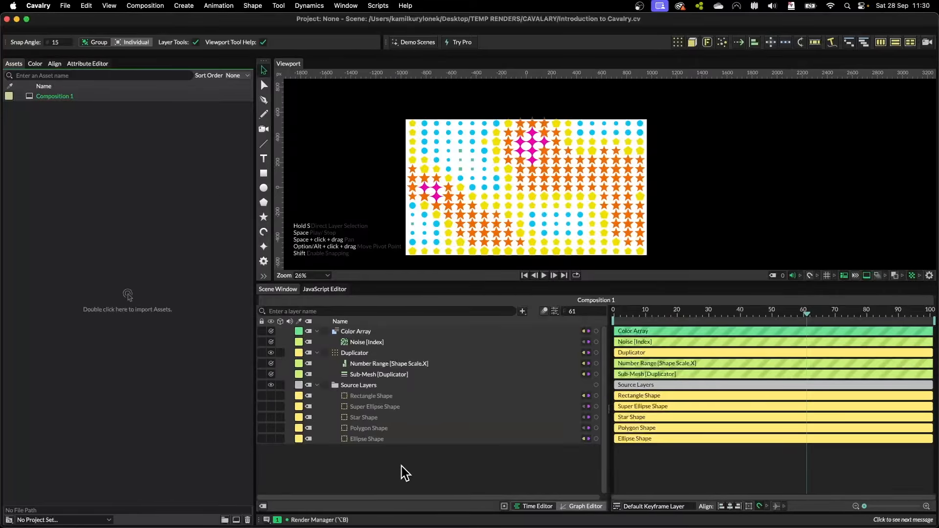
Step: Recheck the Duplicator and Noise layers, scrub the timeline and play back the finished animation
left_click(371, 353)
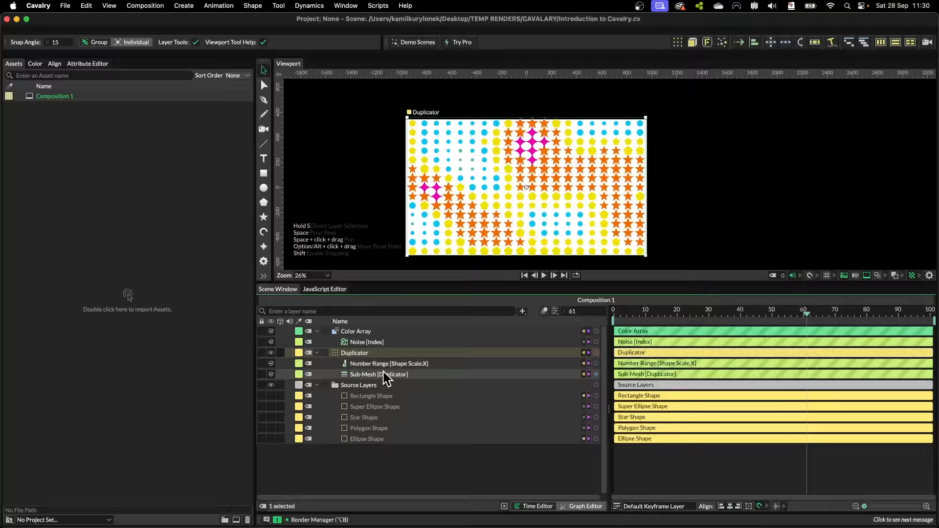
left_click(384, 342)
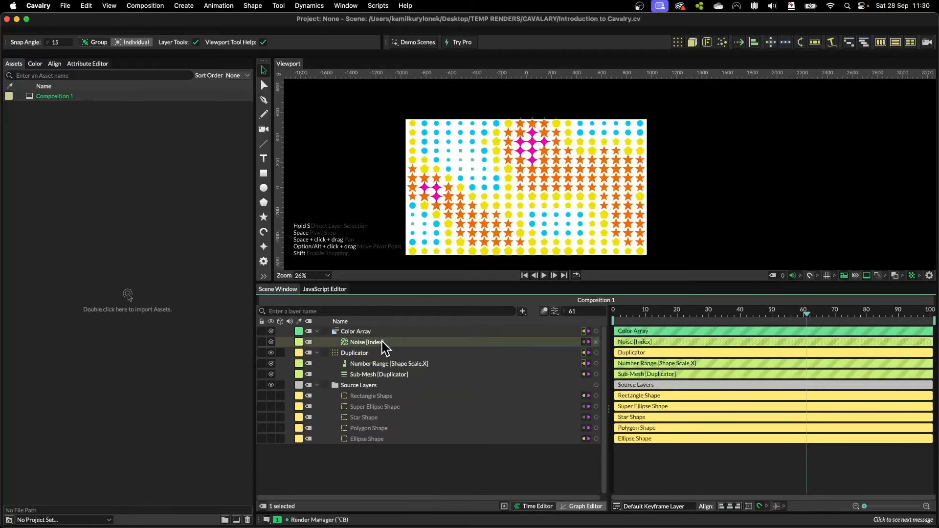
left_click_drag(697, 312, 776, 317)
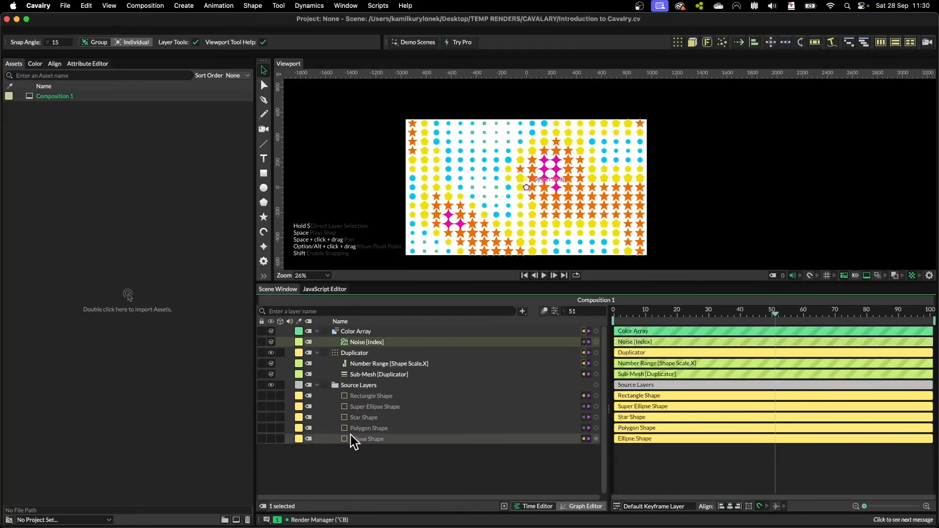
left_click(413, 473)
key("space")
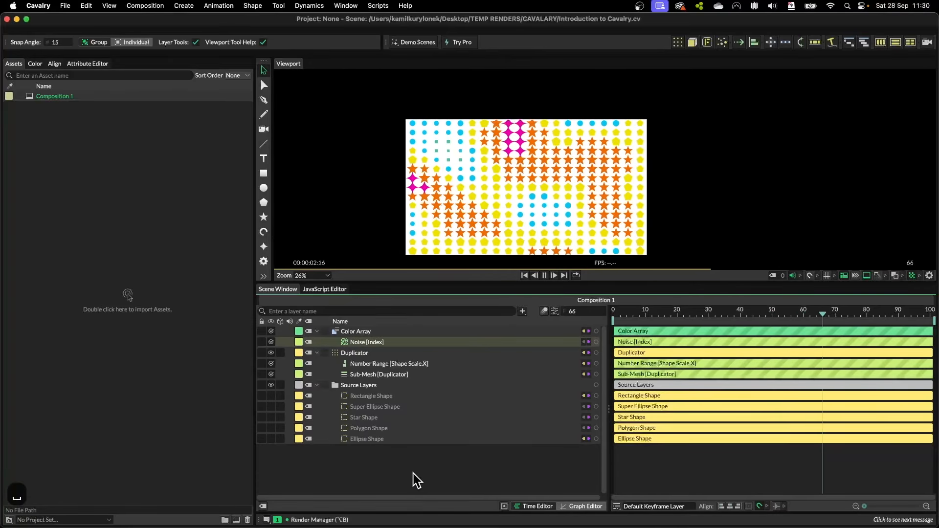